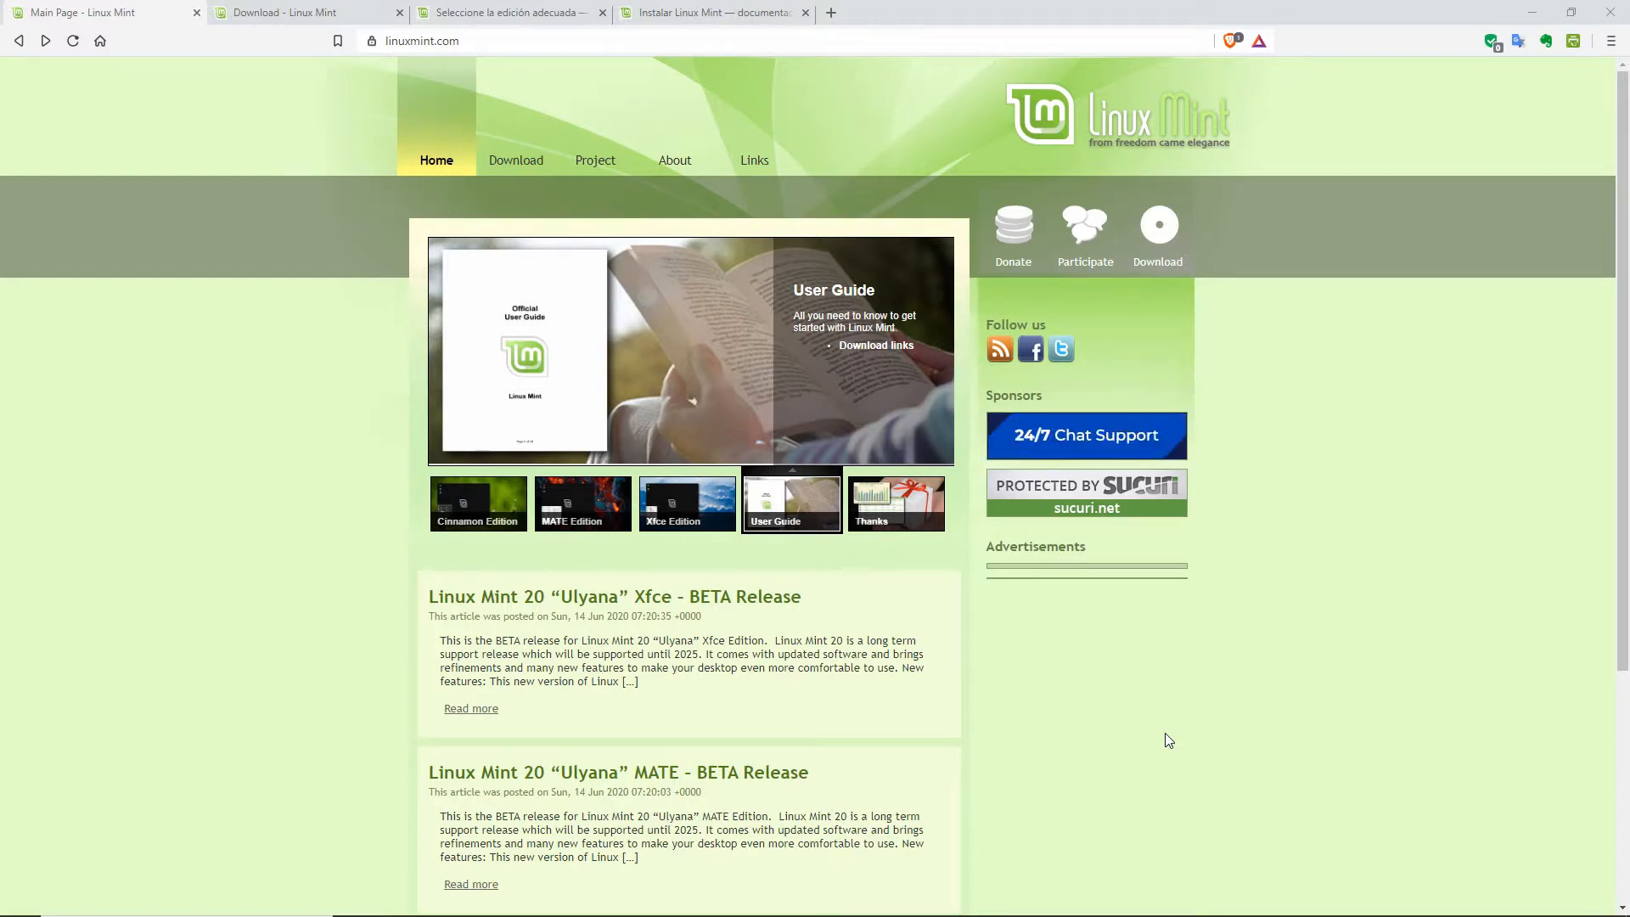
Step: Bring the Linux Mint 19.3 Cinnamon Edition slide into the home page slider
mouse_move(485, 511)
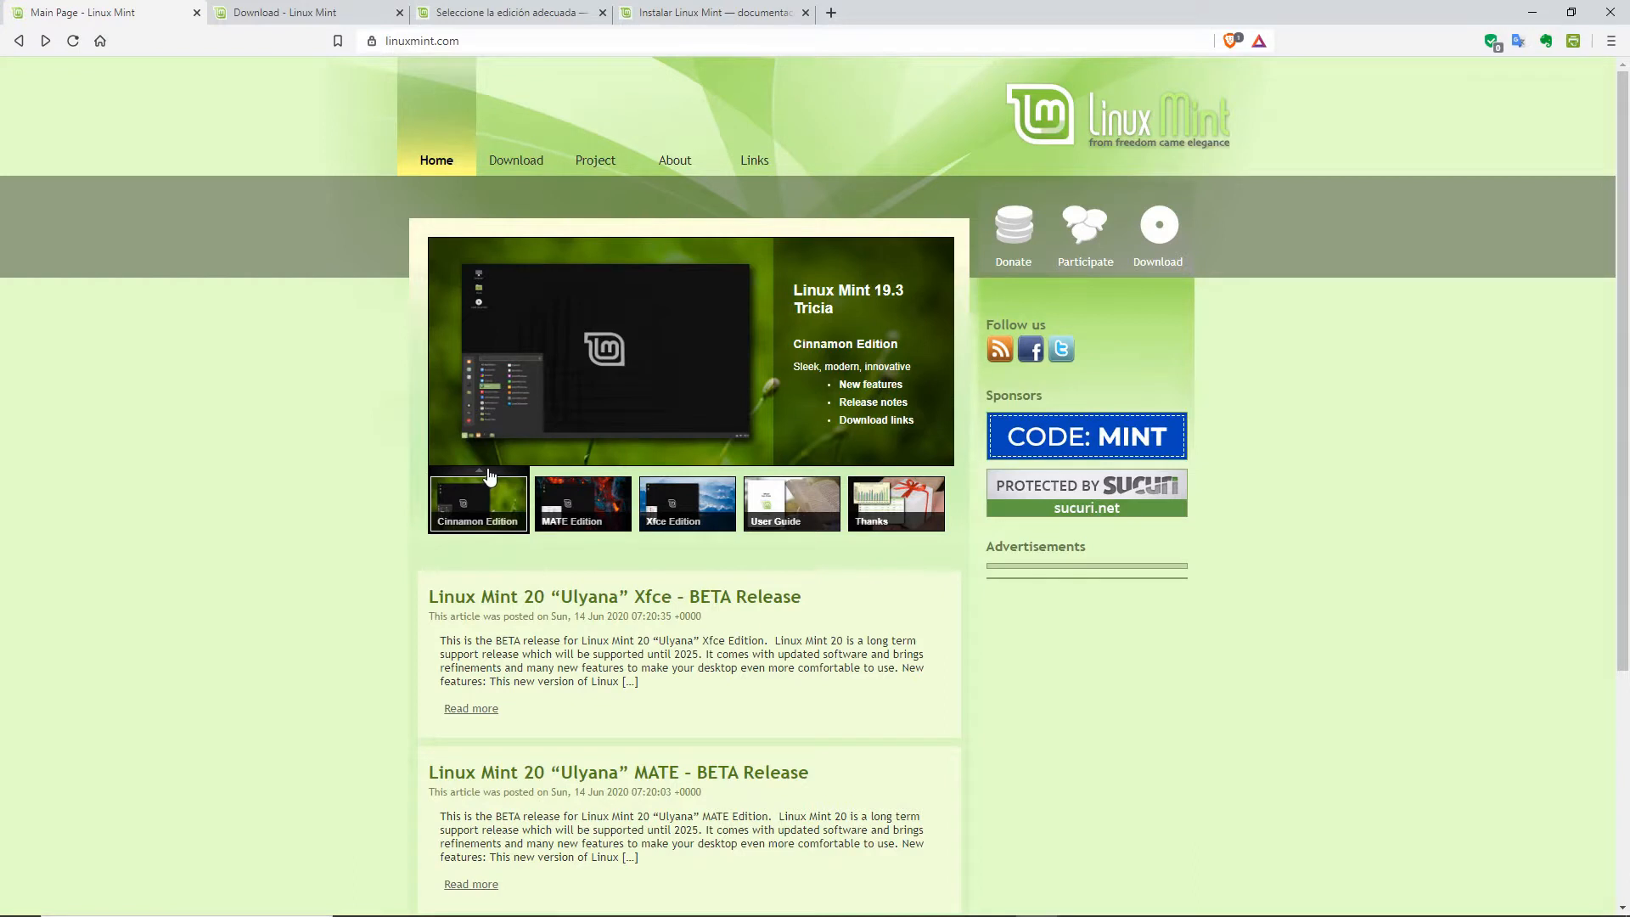
Step: Cycle the slider through MATE, Xfce and back to Cinnamon, then bring up the edition-choice guide
click(577, 476)
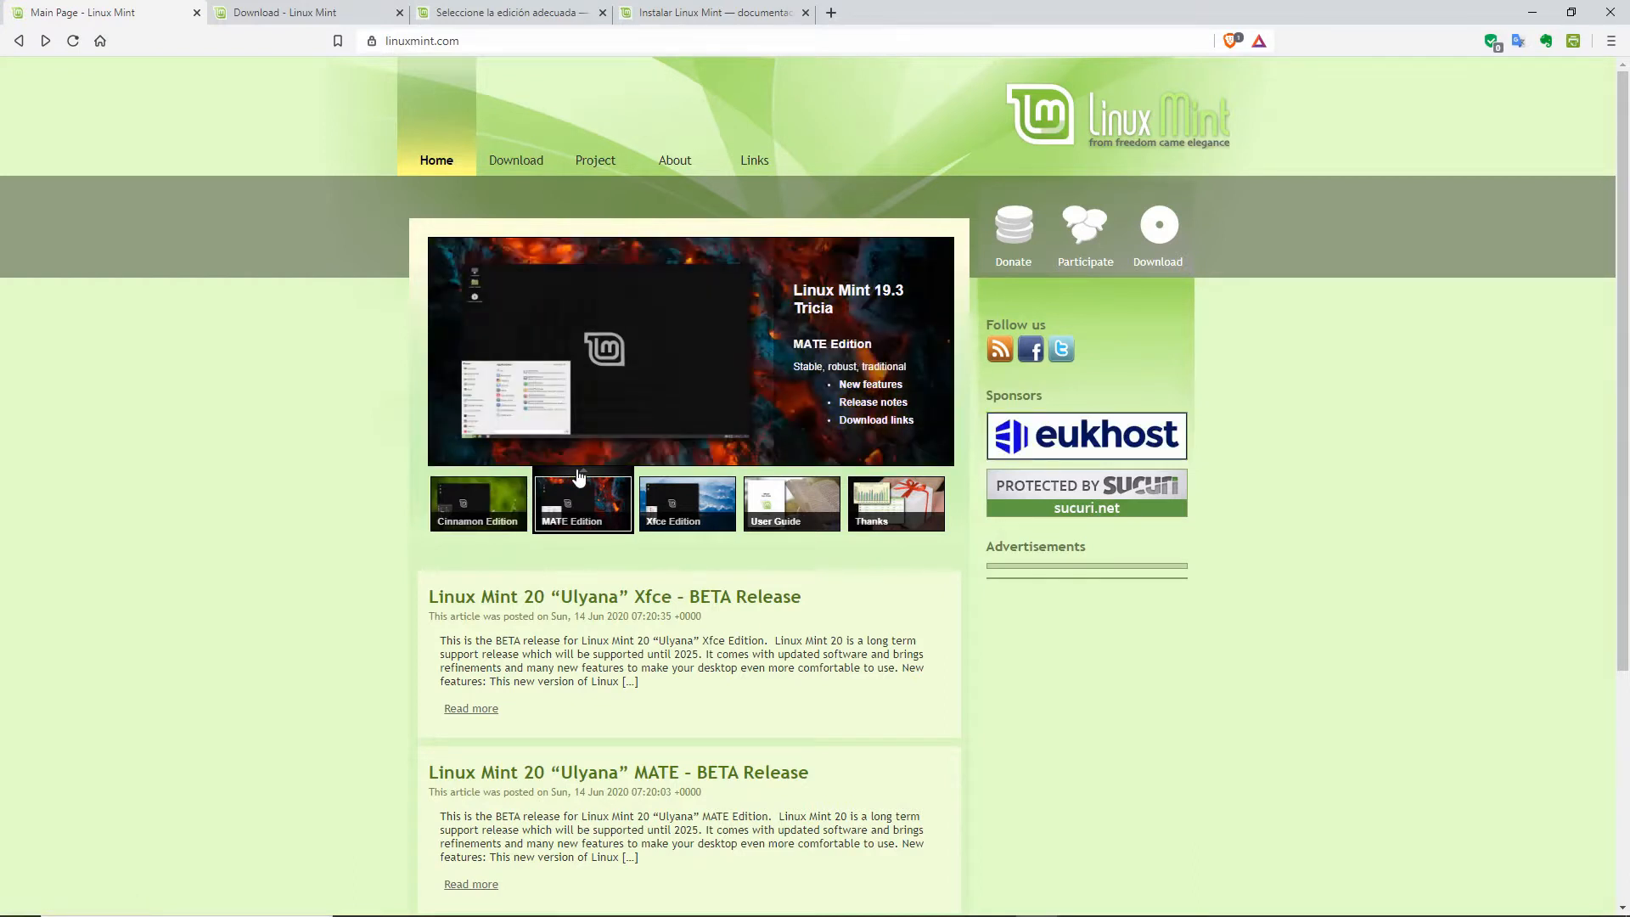
click(690, 477)
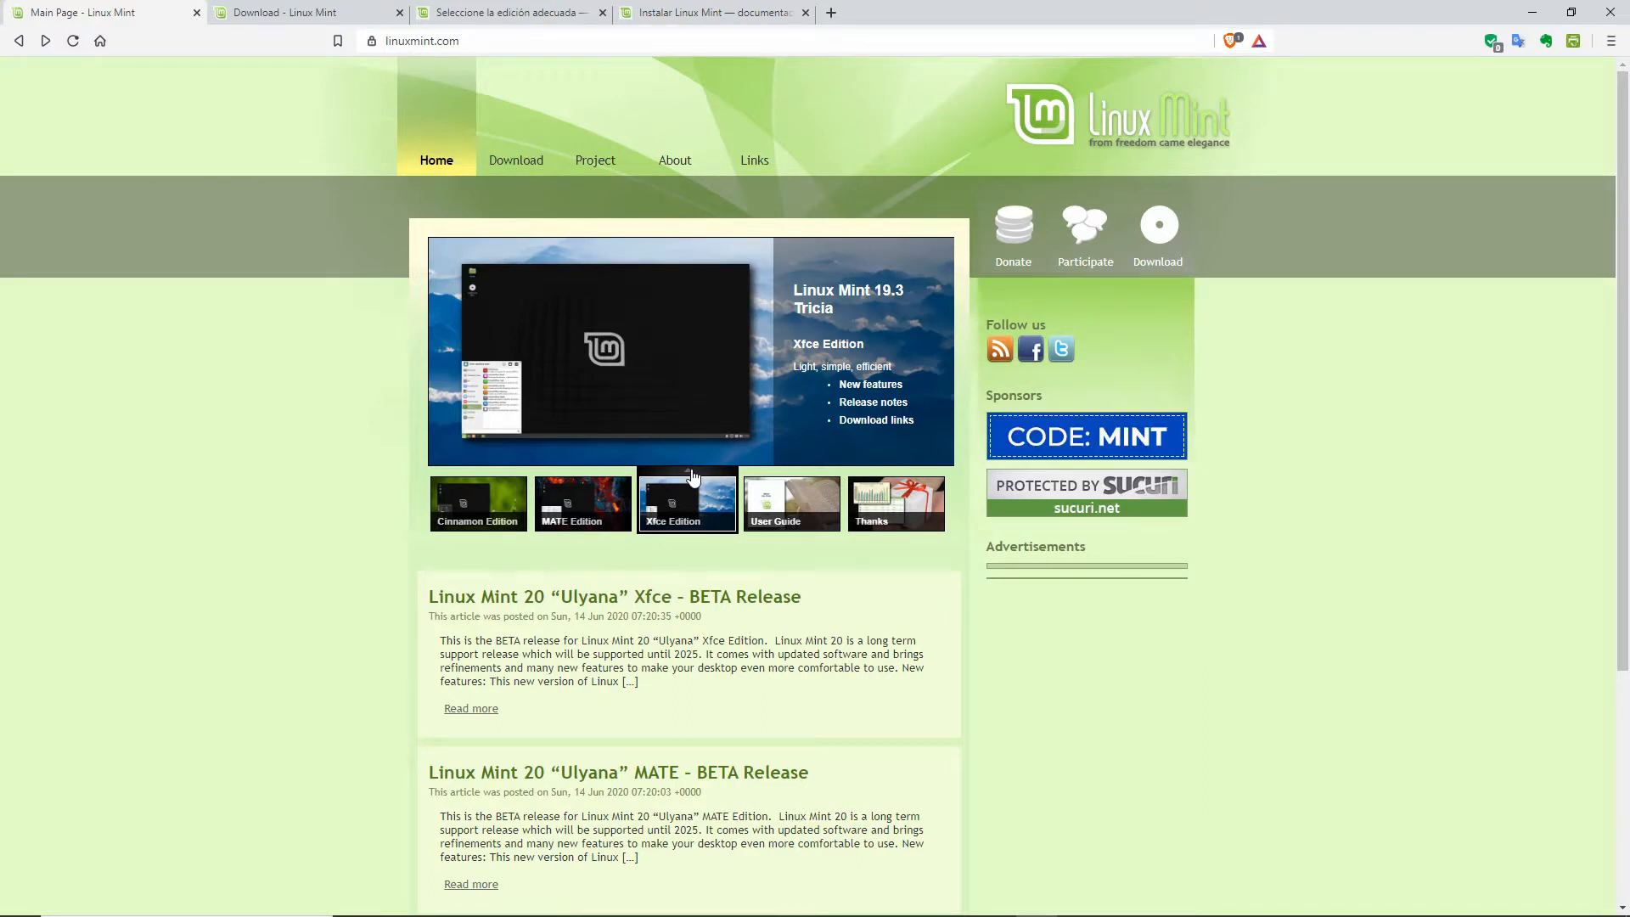
click(481, 501)
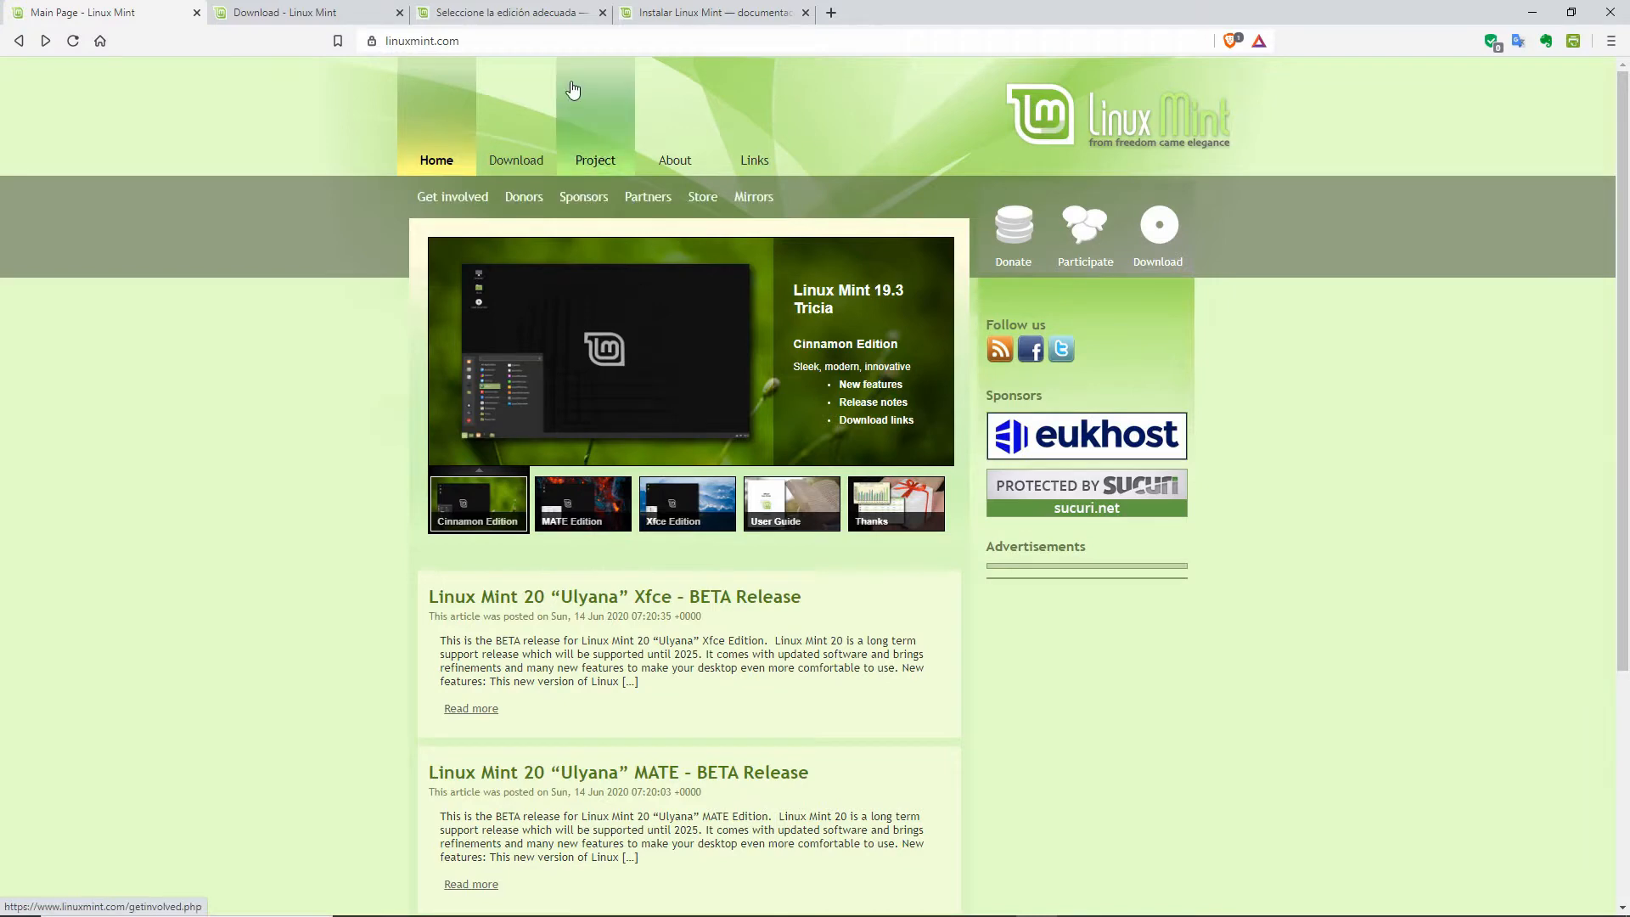
click(478, 12)
Step: Open the guide's Cinnamon desktop screenshot full size as cinnamon.png
scroll(595, 457, down, 3)
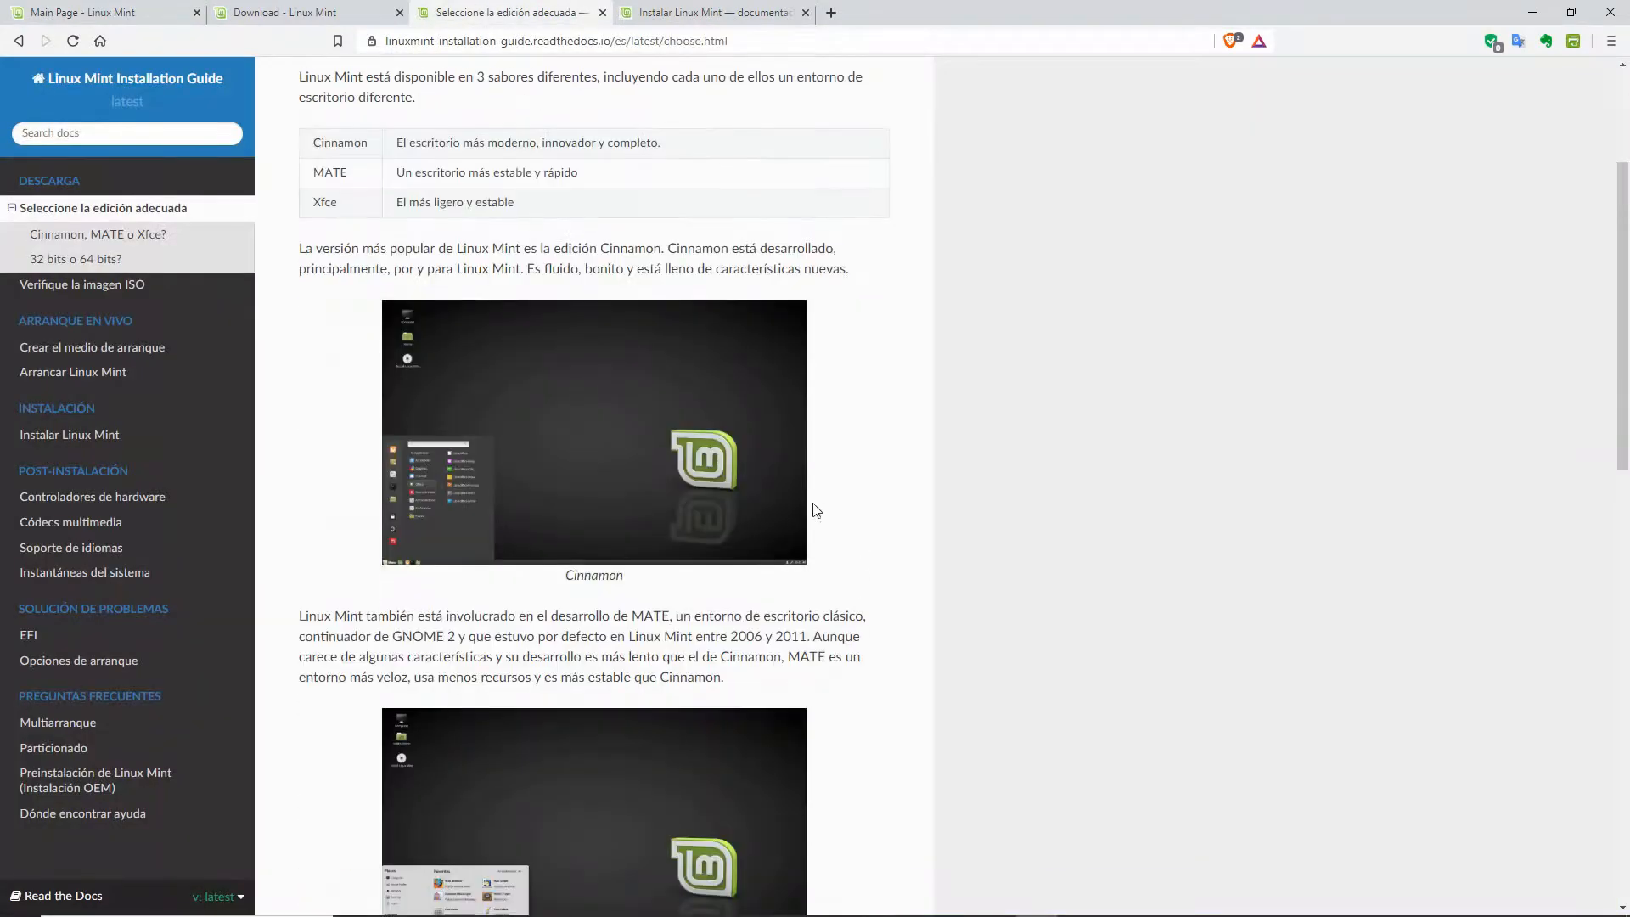
click(596, 457)
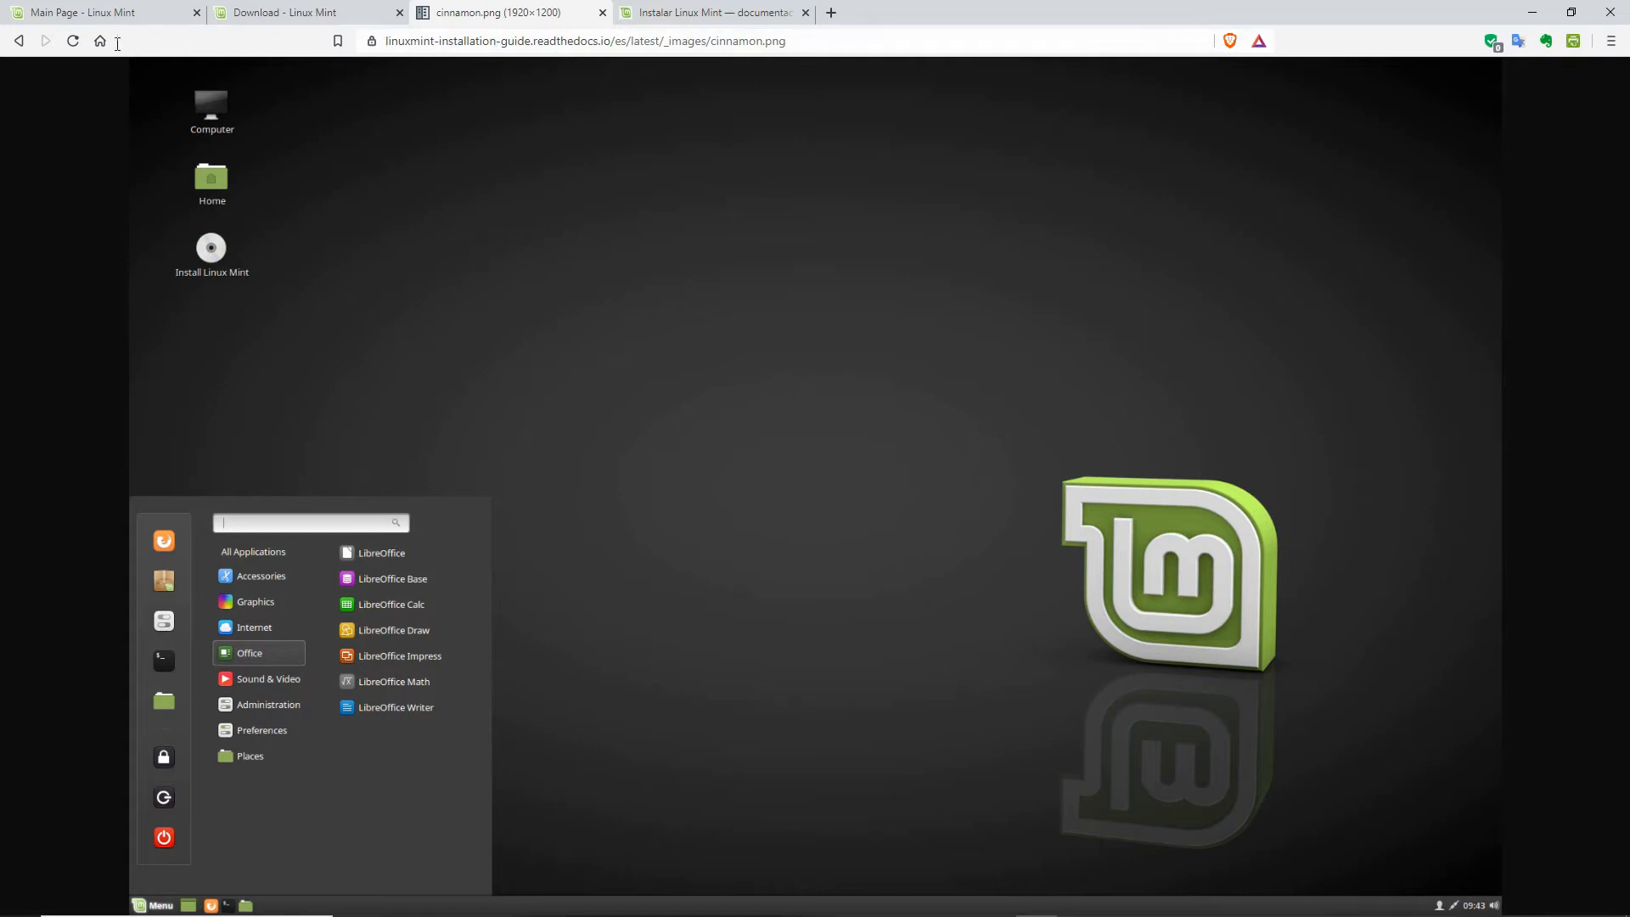
Step: Go back to the guide and open the MATE desktop screenshot full size as mate.png
click(17, 41)
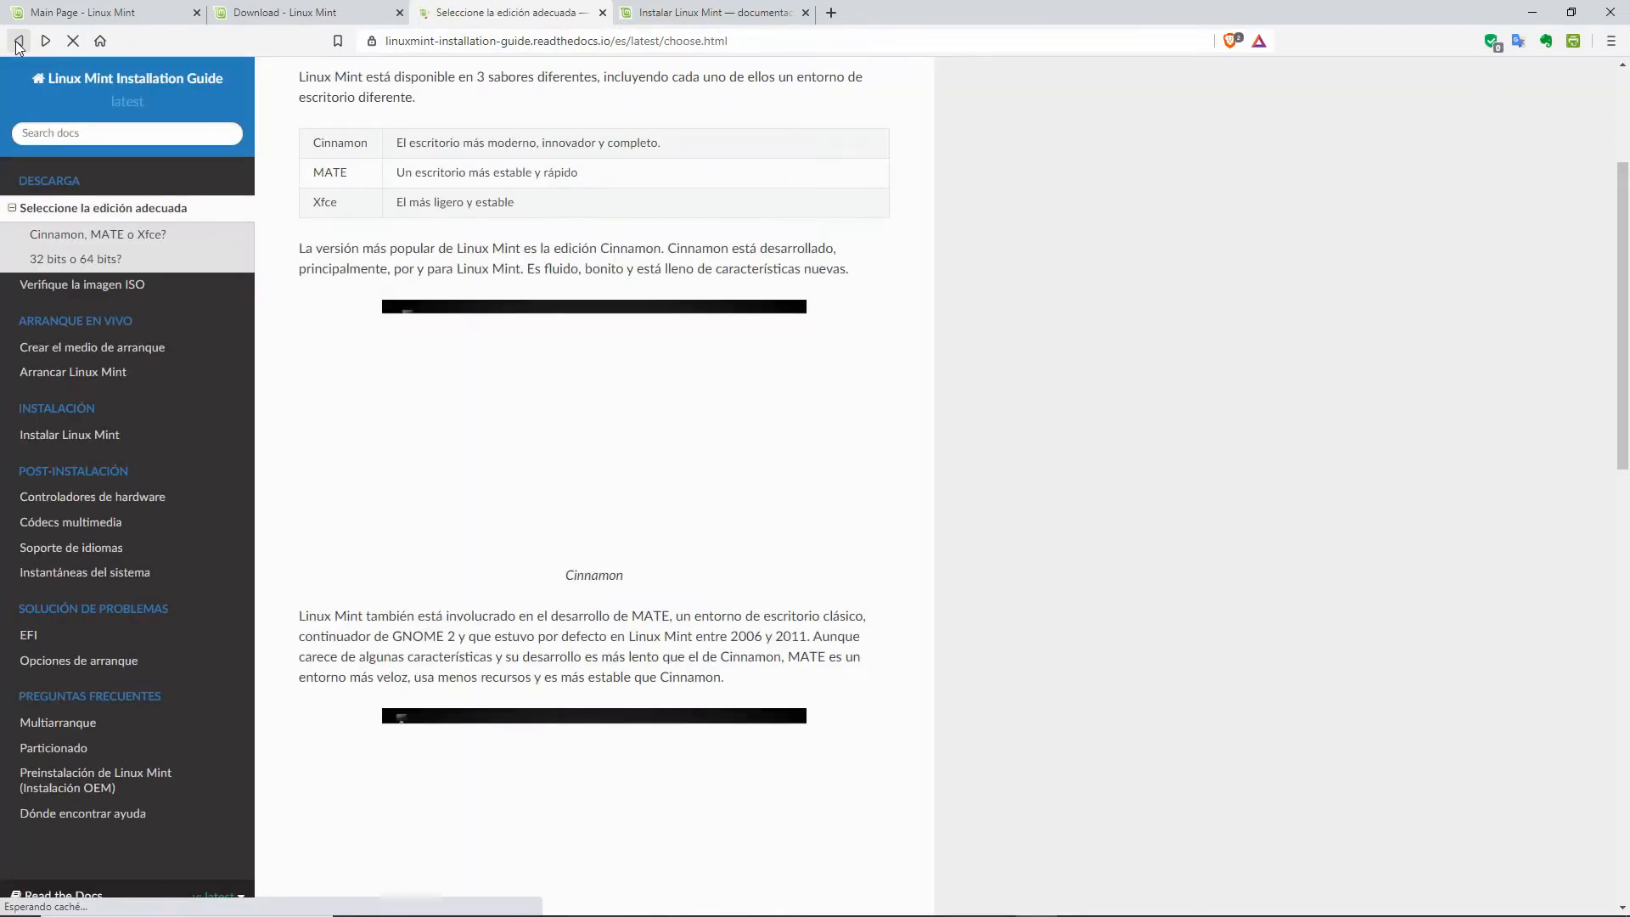
scroll(868, 515, down, 3)
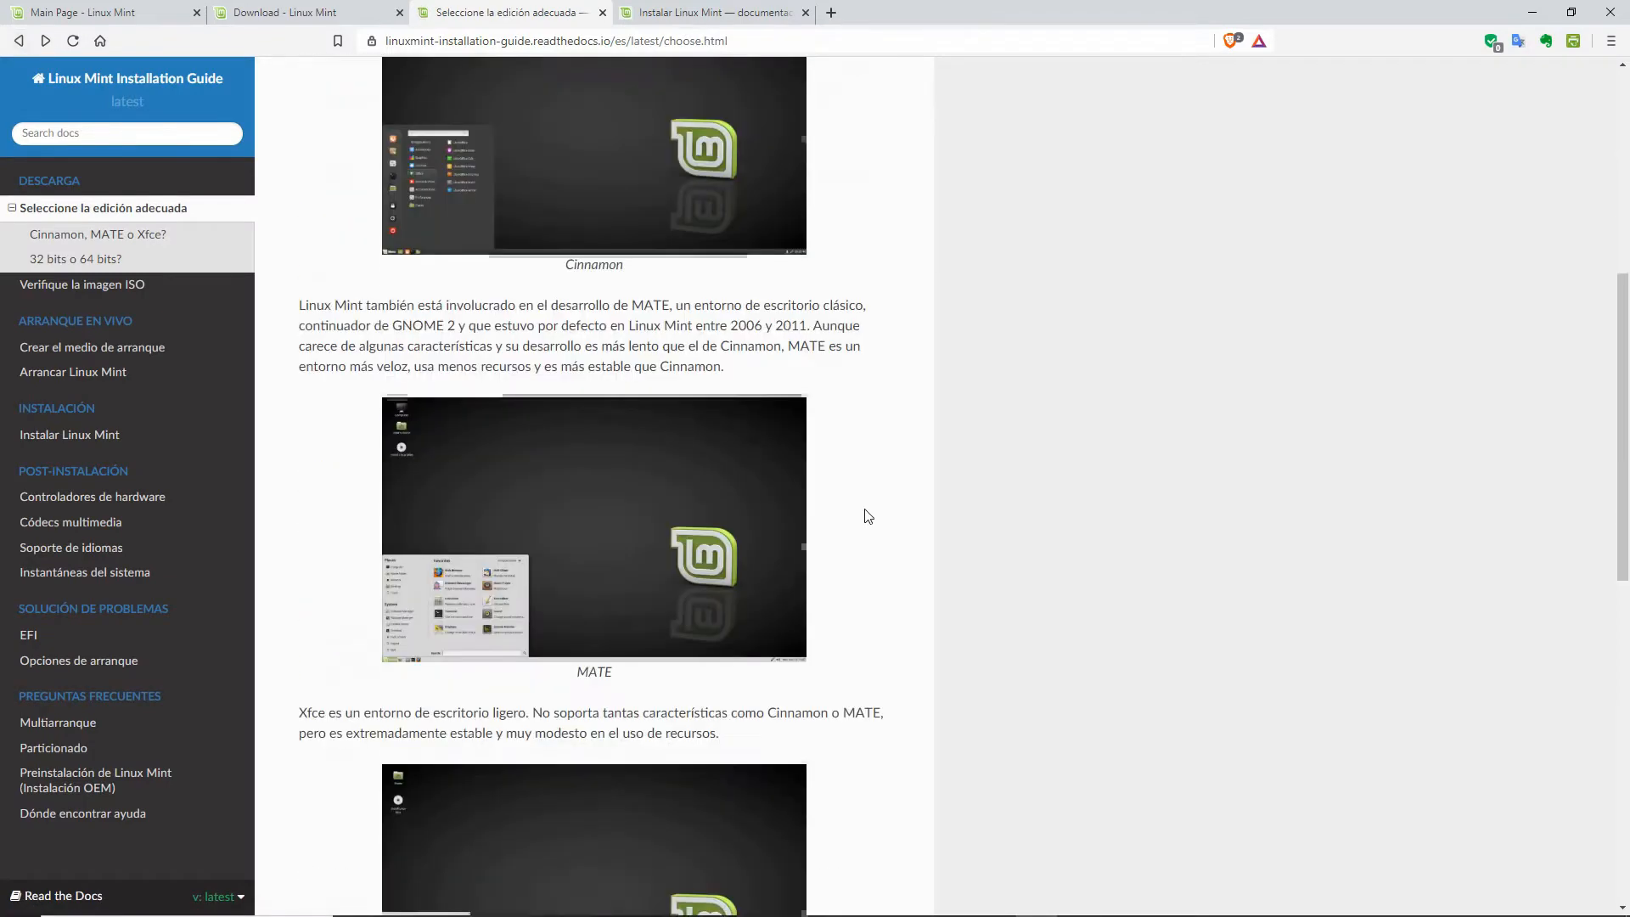
click(614, 526)
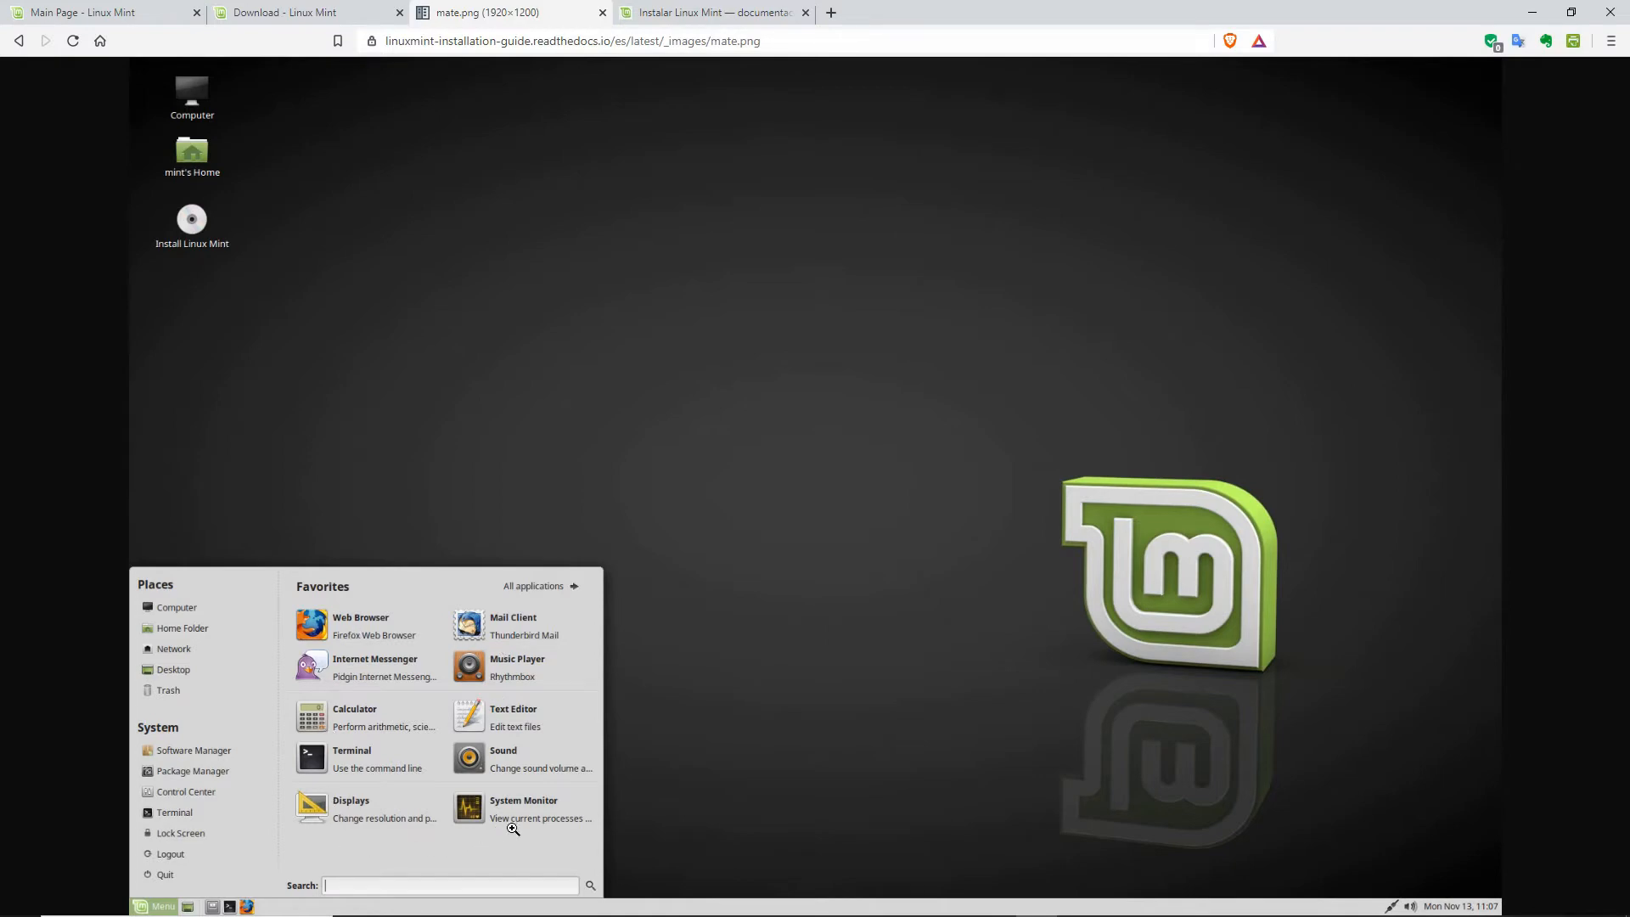
Step: Return to the edition comparison page and move down to the Xfce screenshot
click(20, 42)
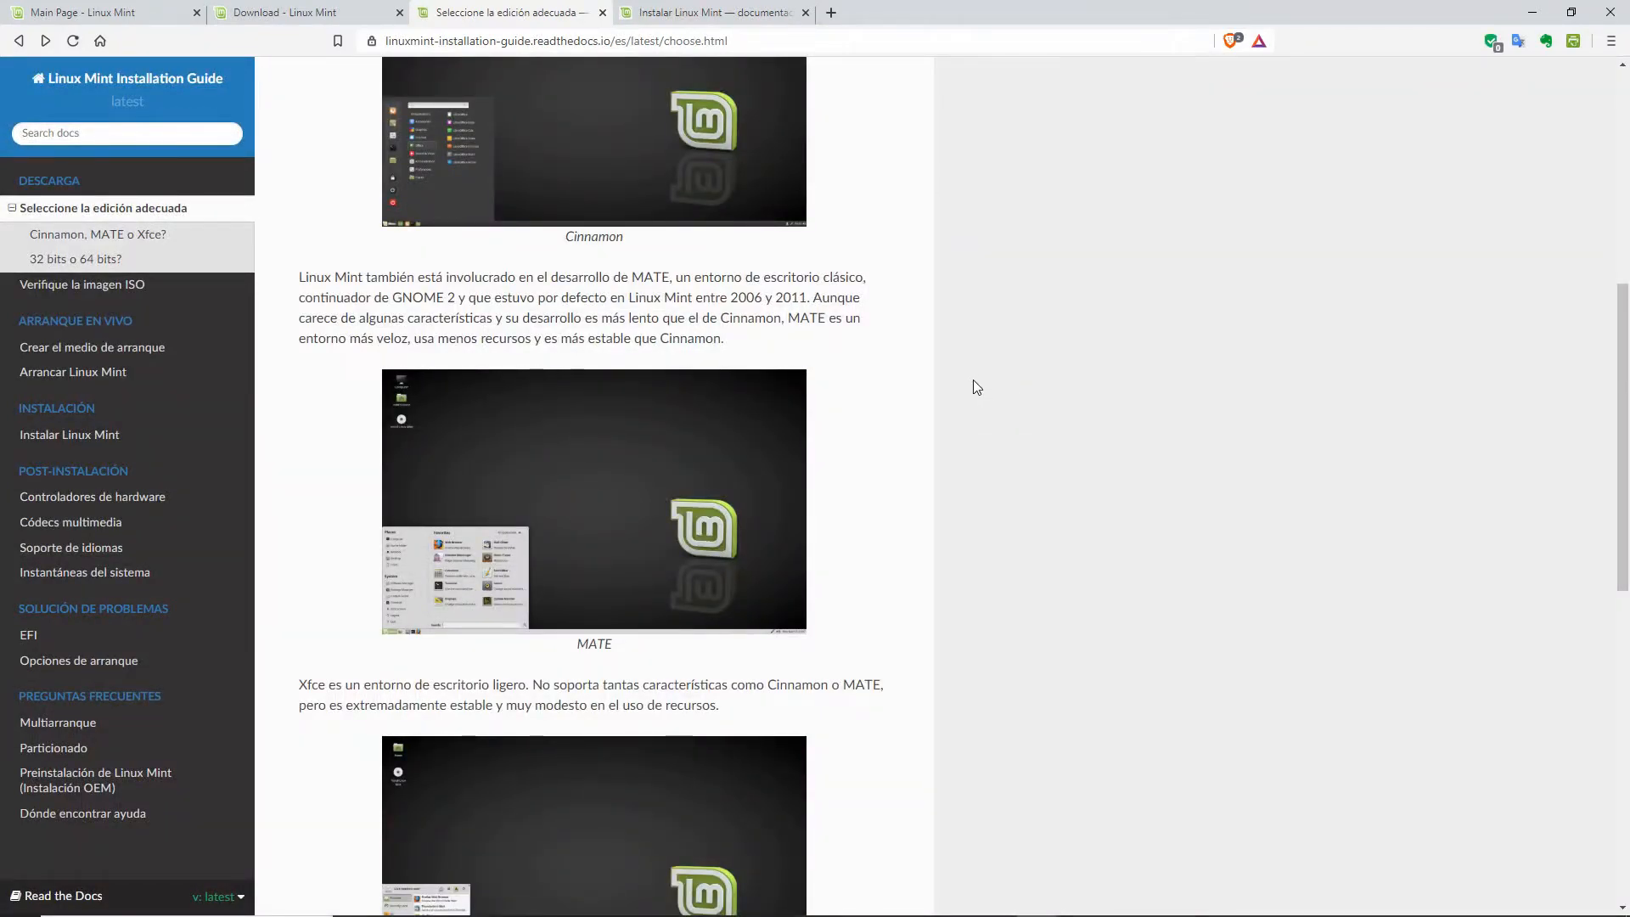
scroll(974, 387, up, 6)
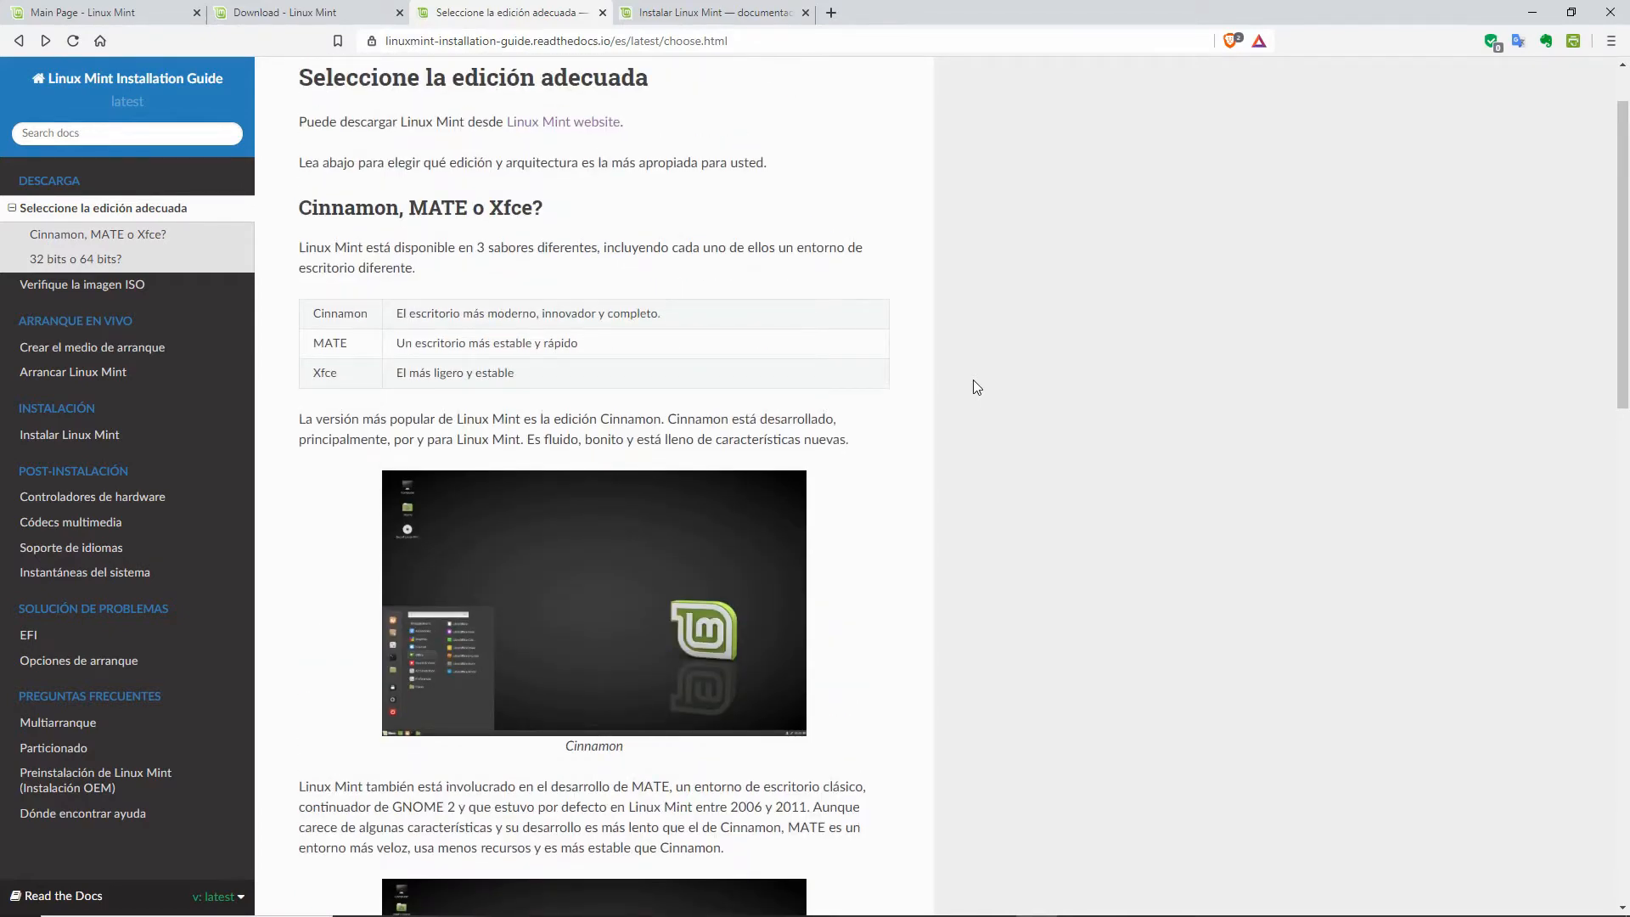
scroll(976, 387, down, 3)
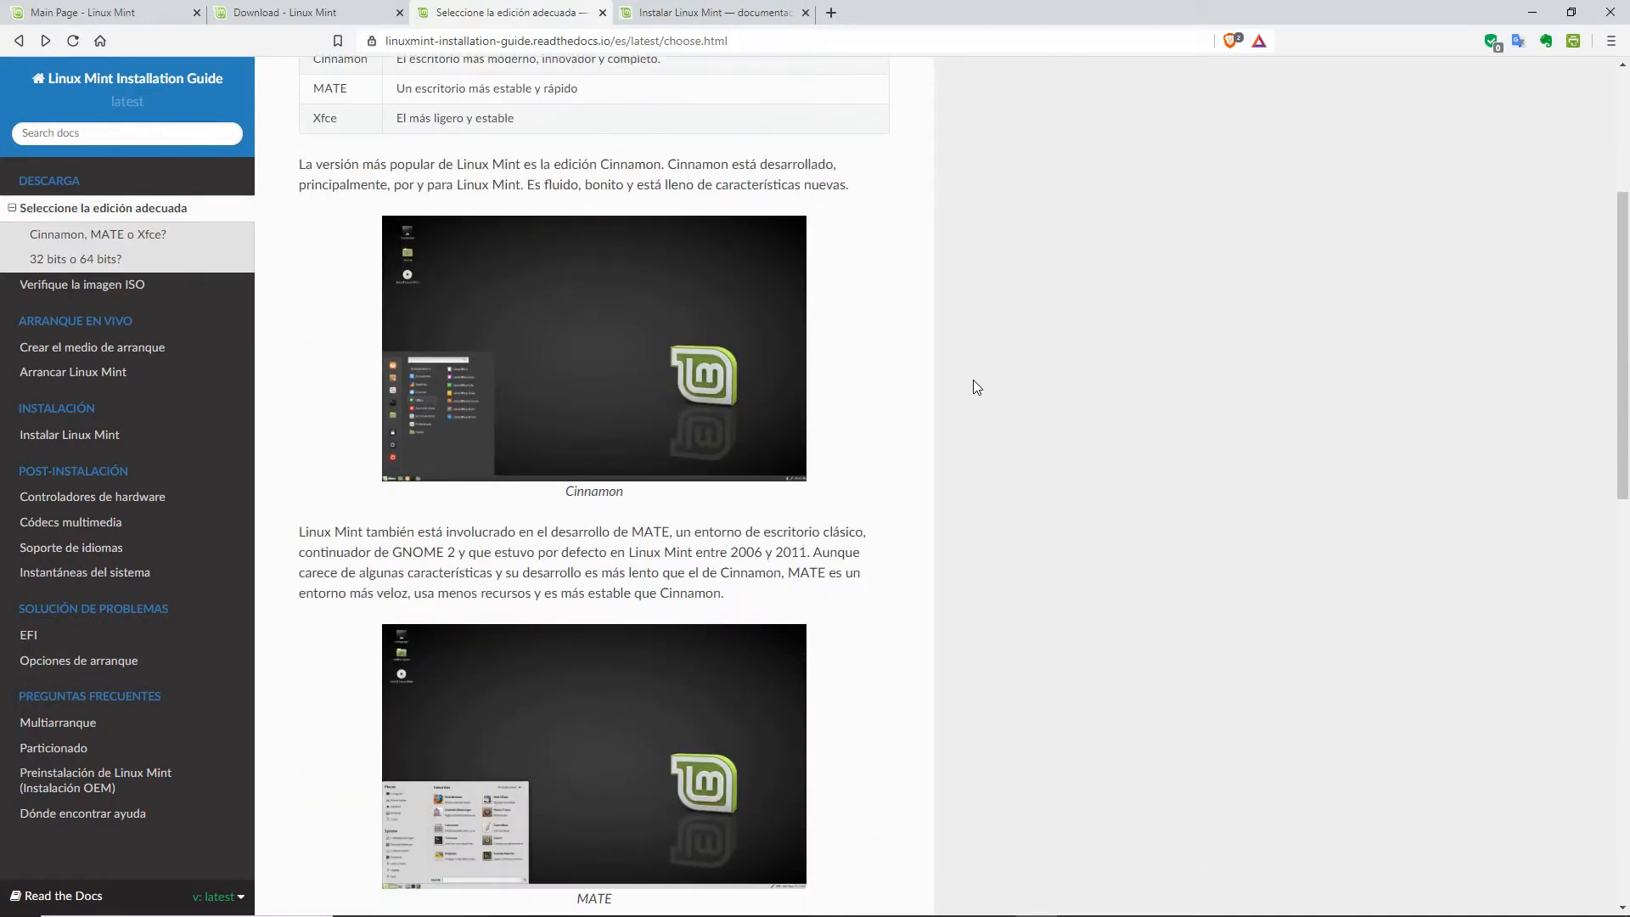
scroll(973, 387, up, 3)
drag(527, 374, 293, 398)
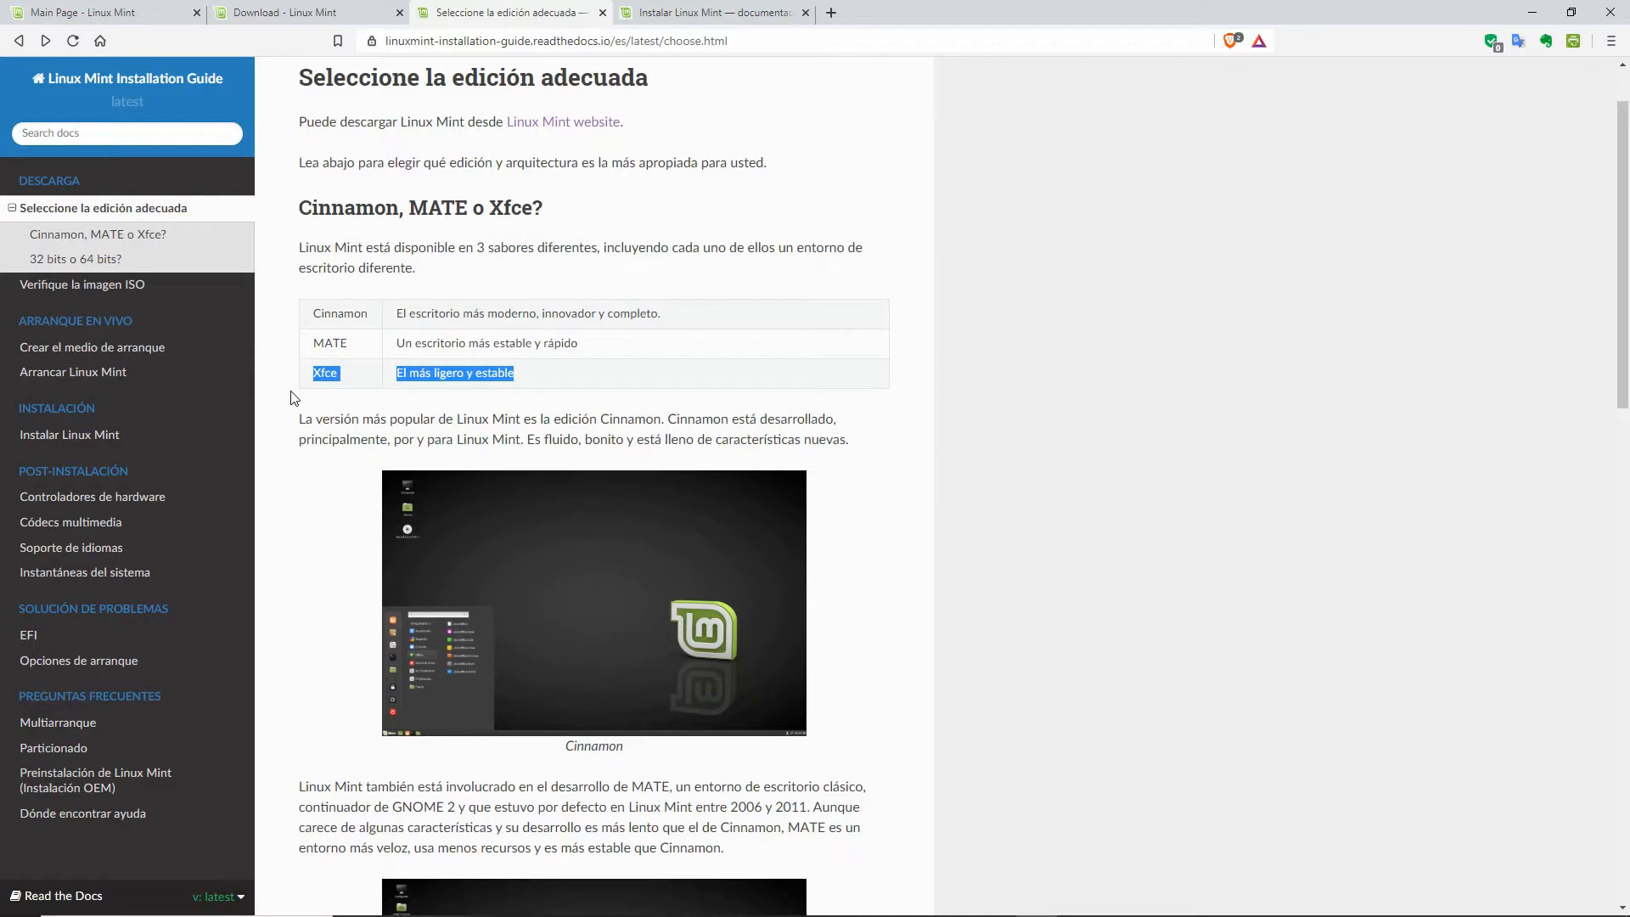
click(551, 377)
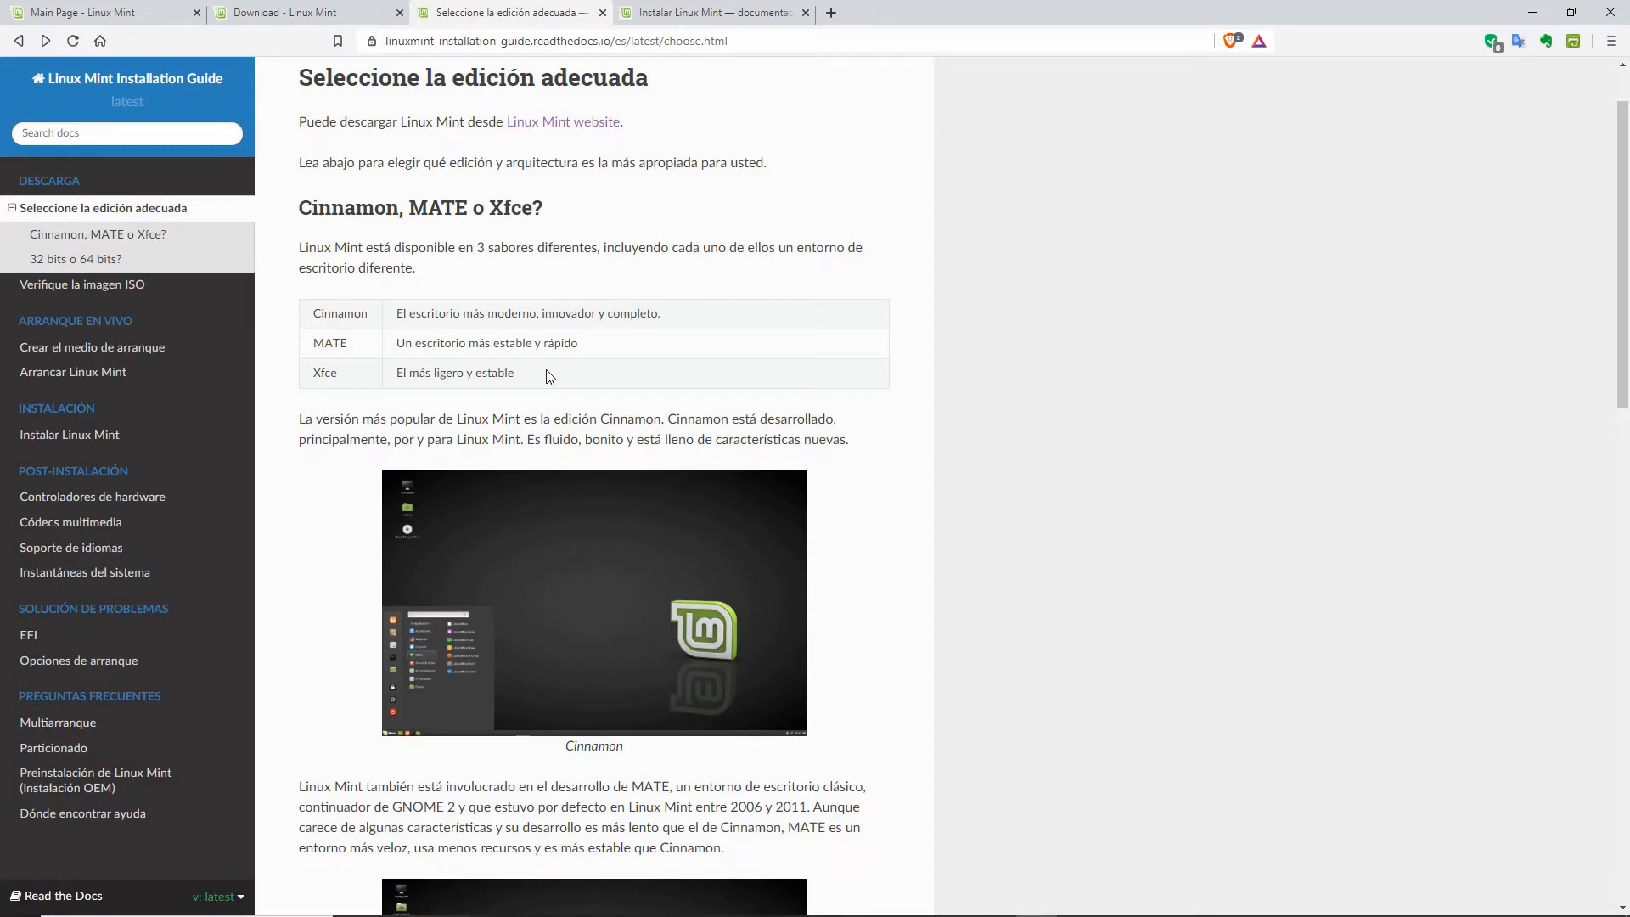
scroll(550, 377, down, 10)
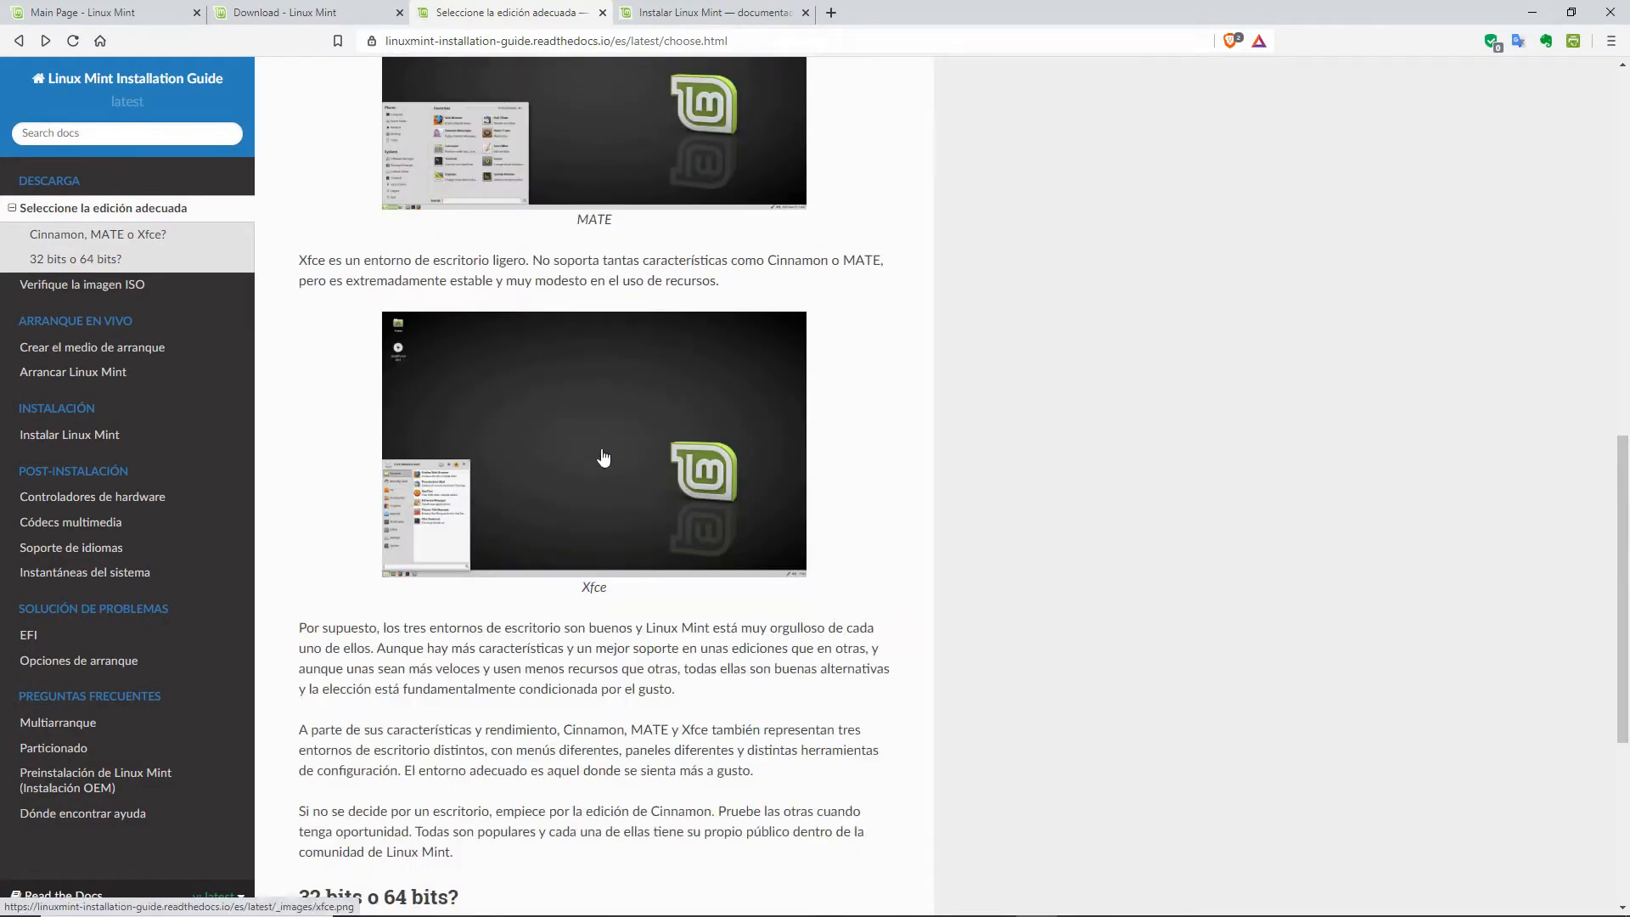
click(603, 458)
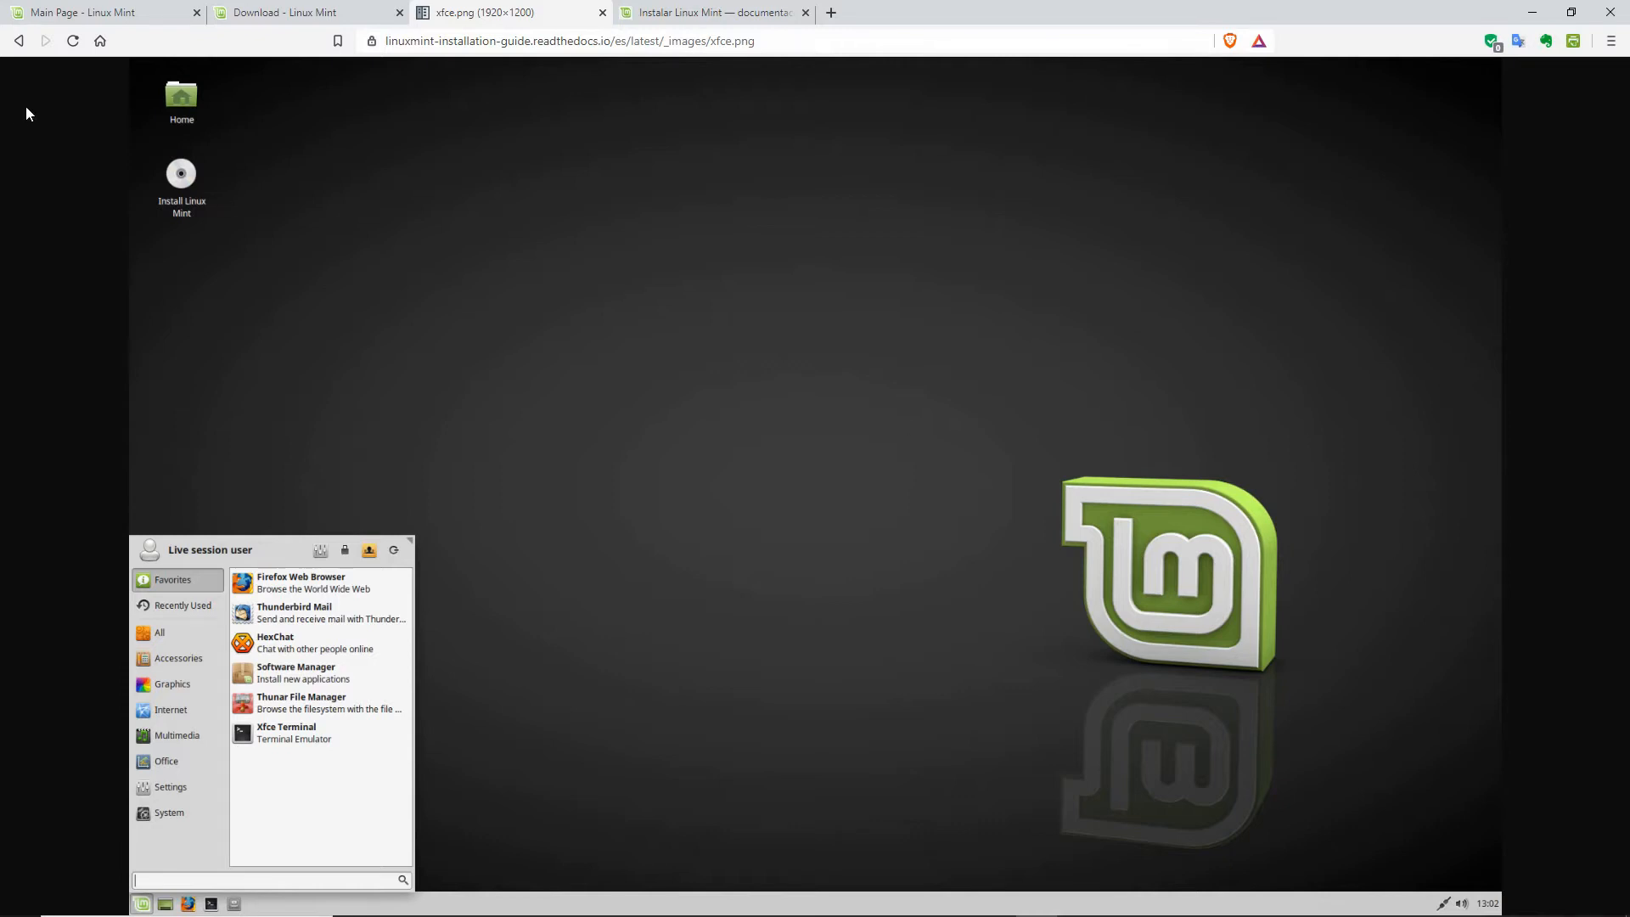
click(18, 40)
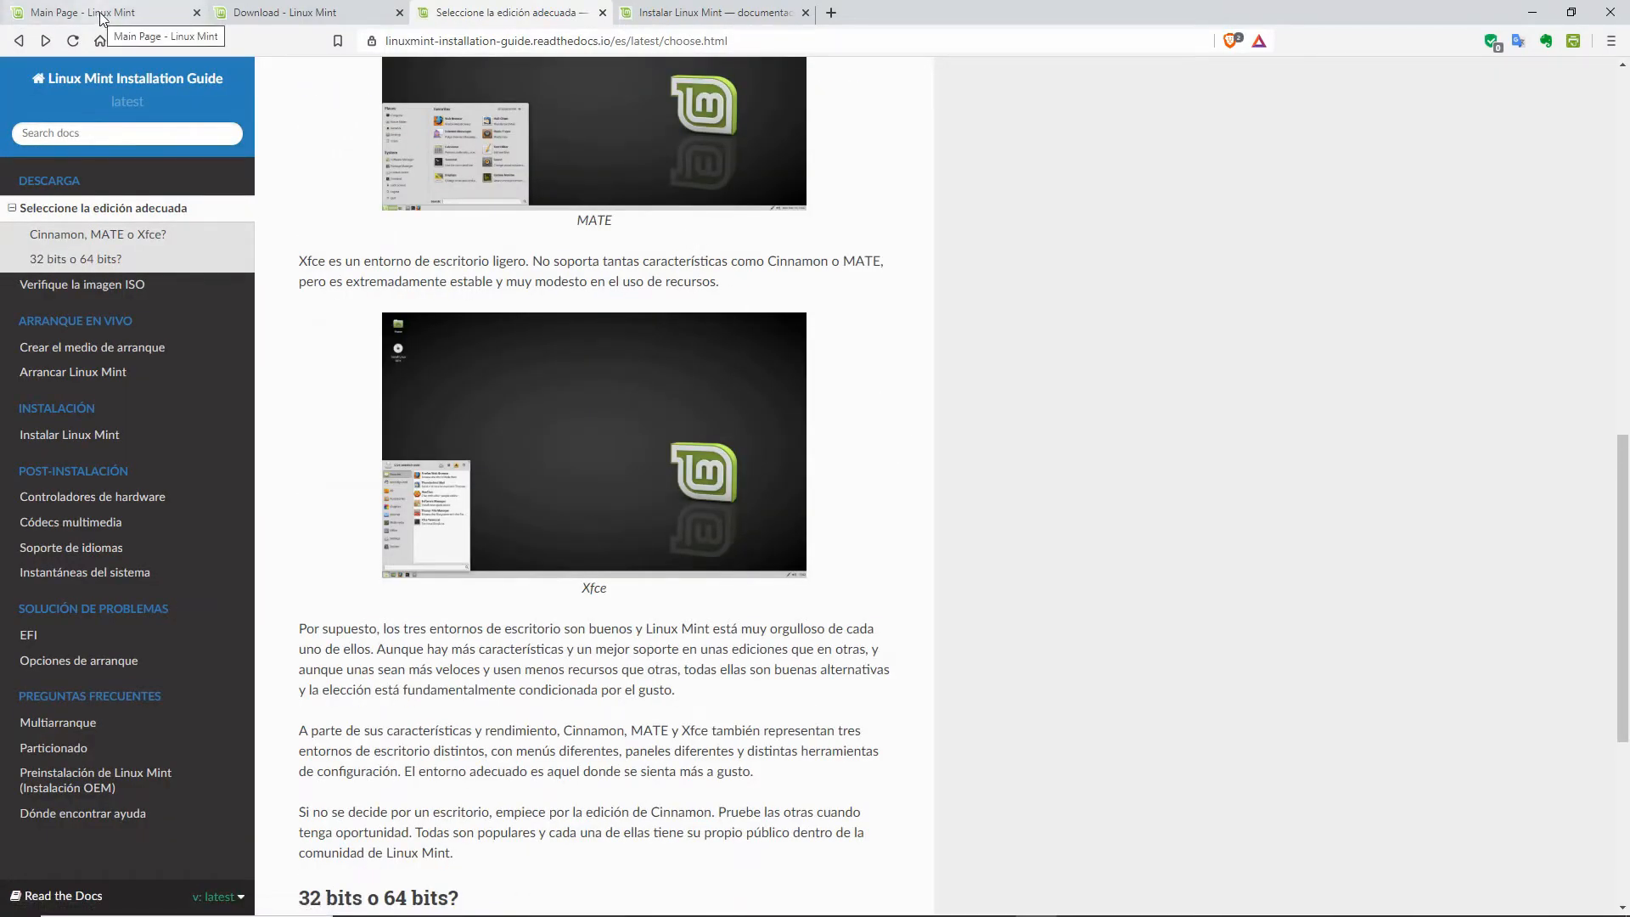
scroll(858, 411, up, 10)
scroll(862, 411, up, 1)
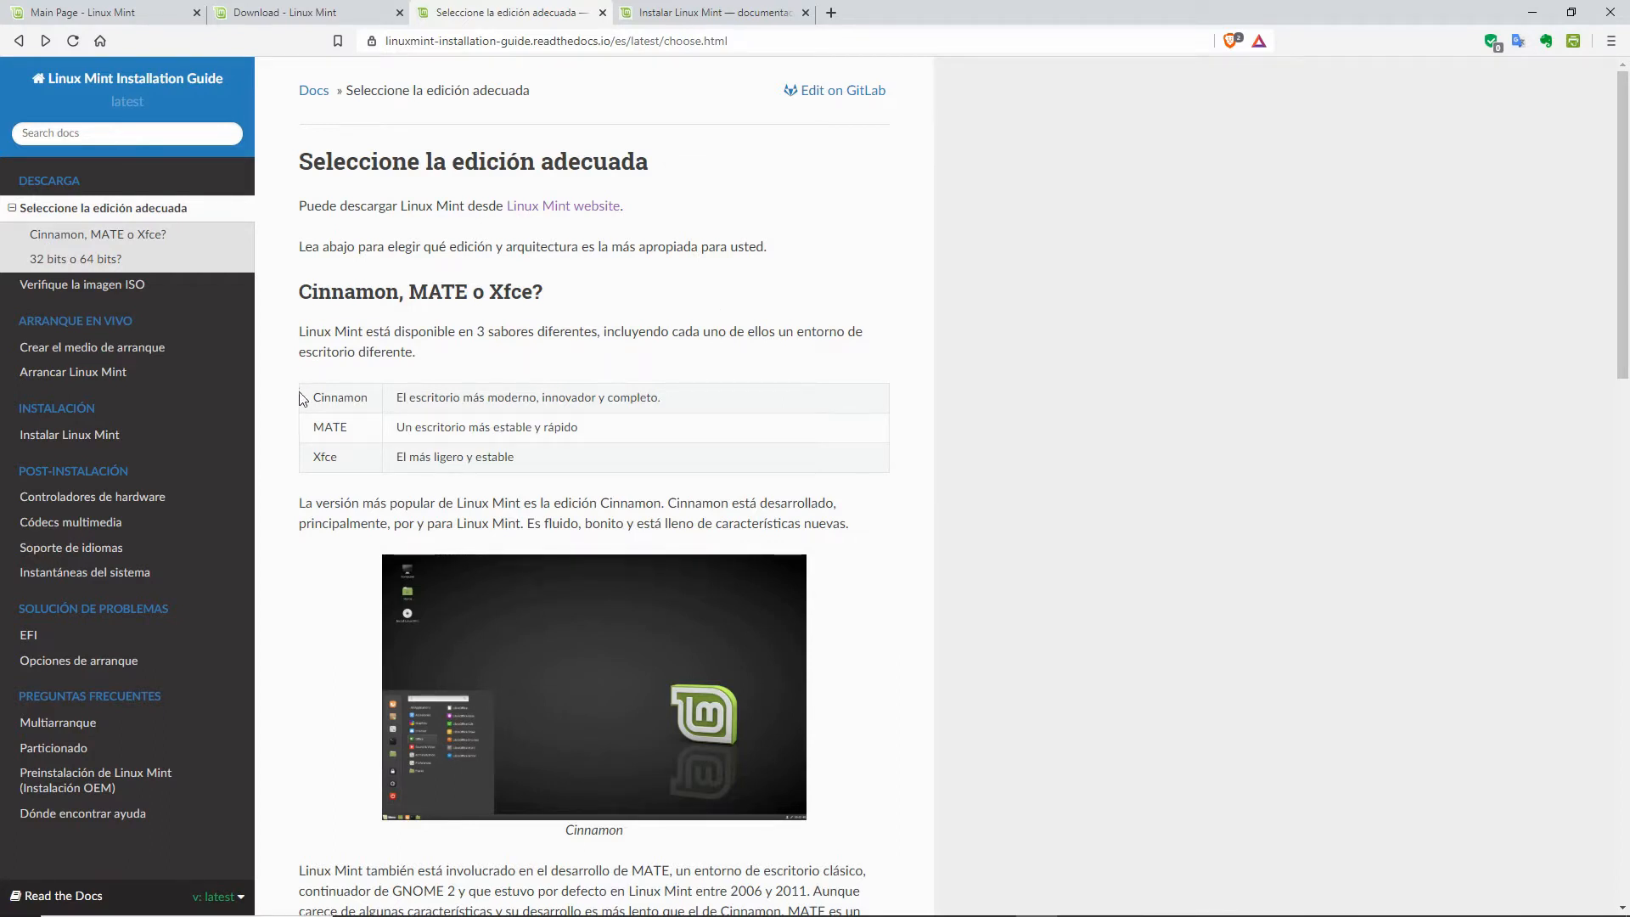
drag(311, 401, 567, 459)
click(1023, 388)
scroll(1033, 379, down, 6)
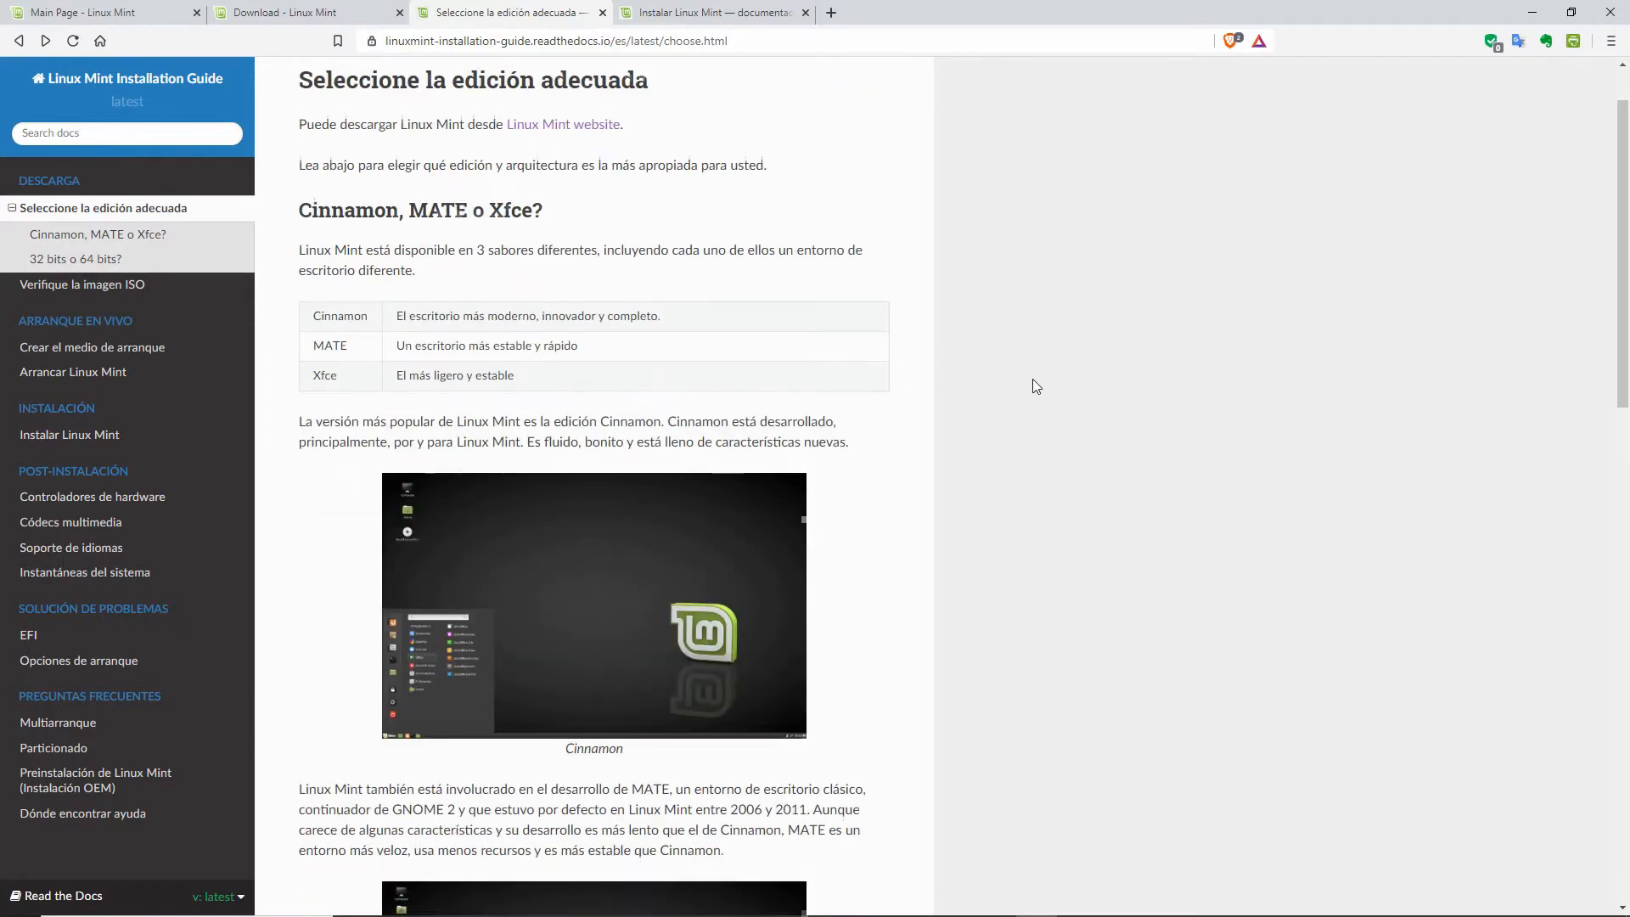
scroll(1032, 378, down, 1)
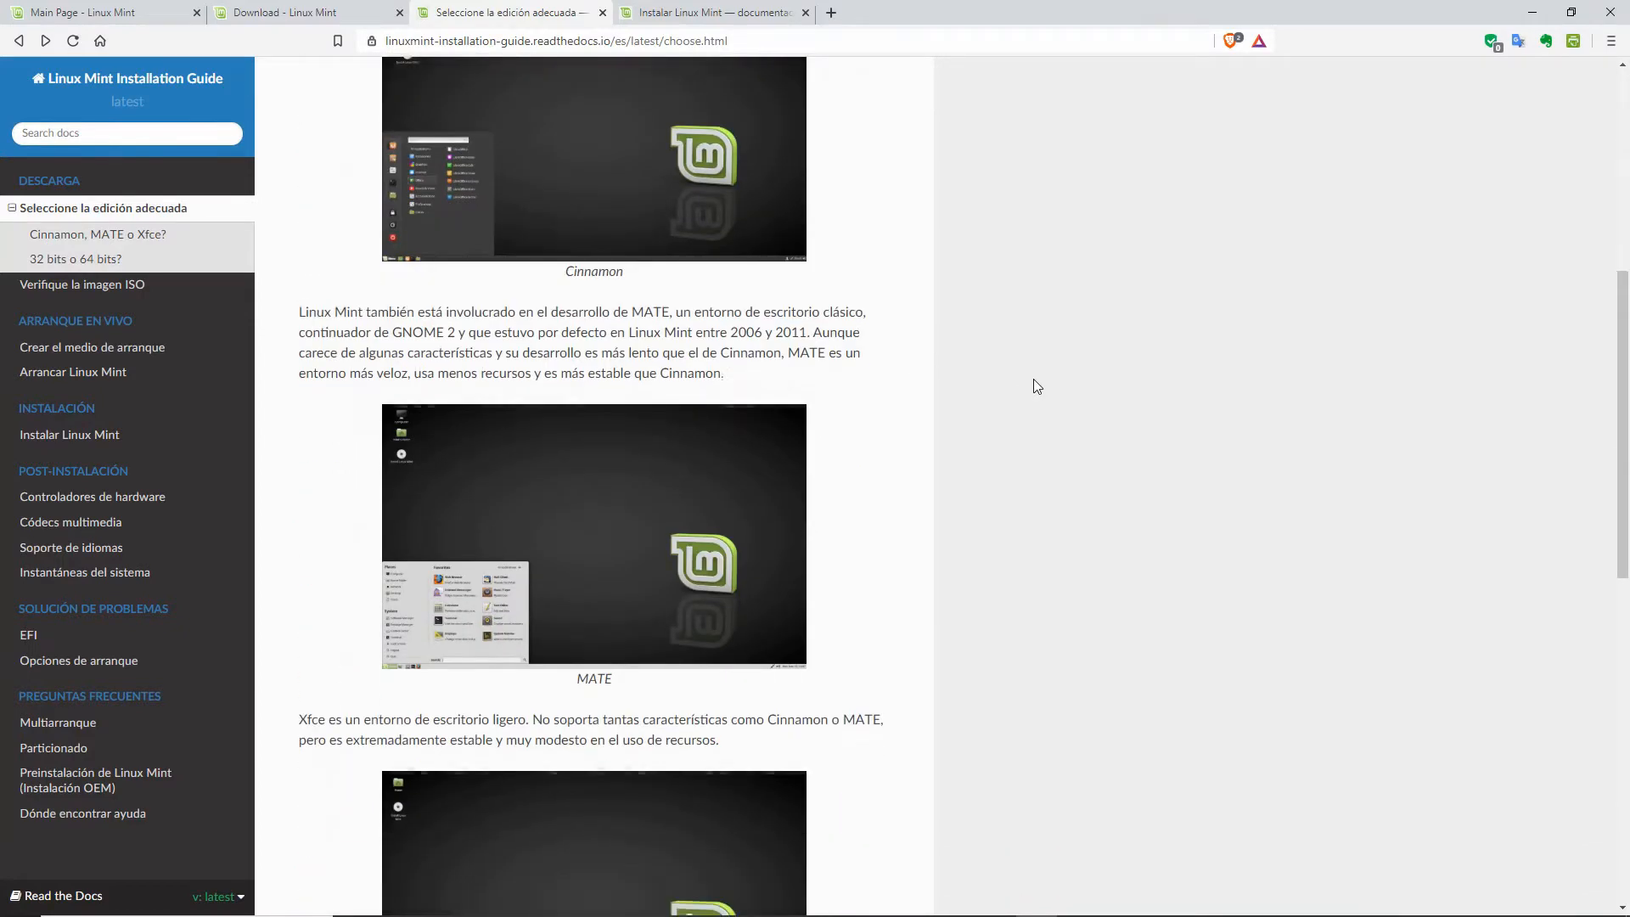
scroll(1032, 383, up, 2)
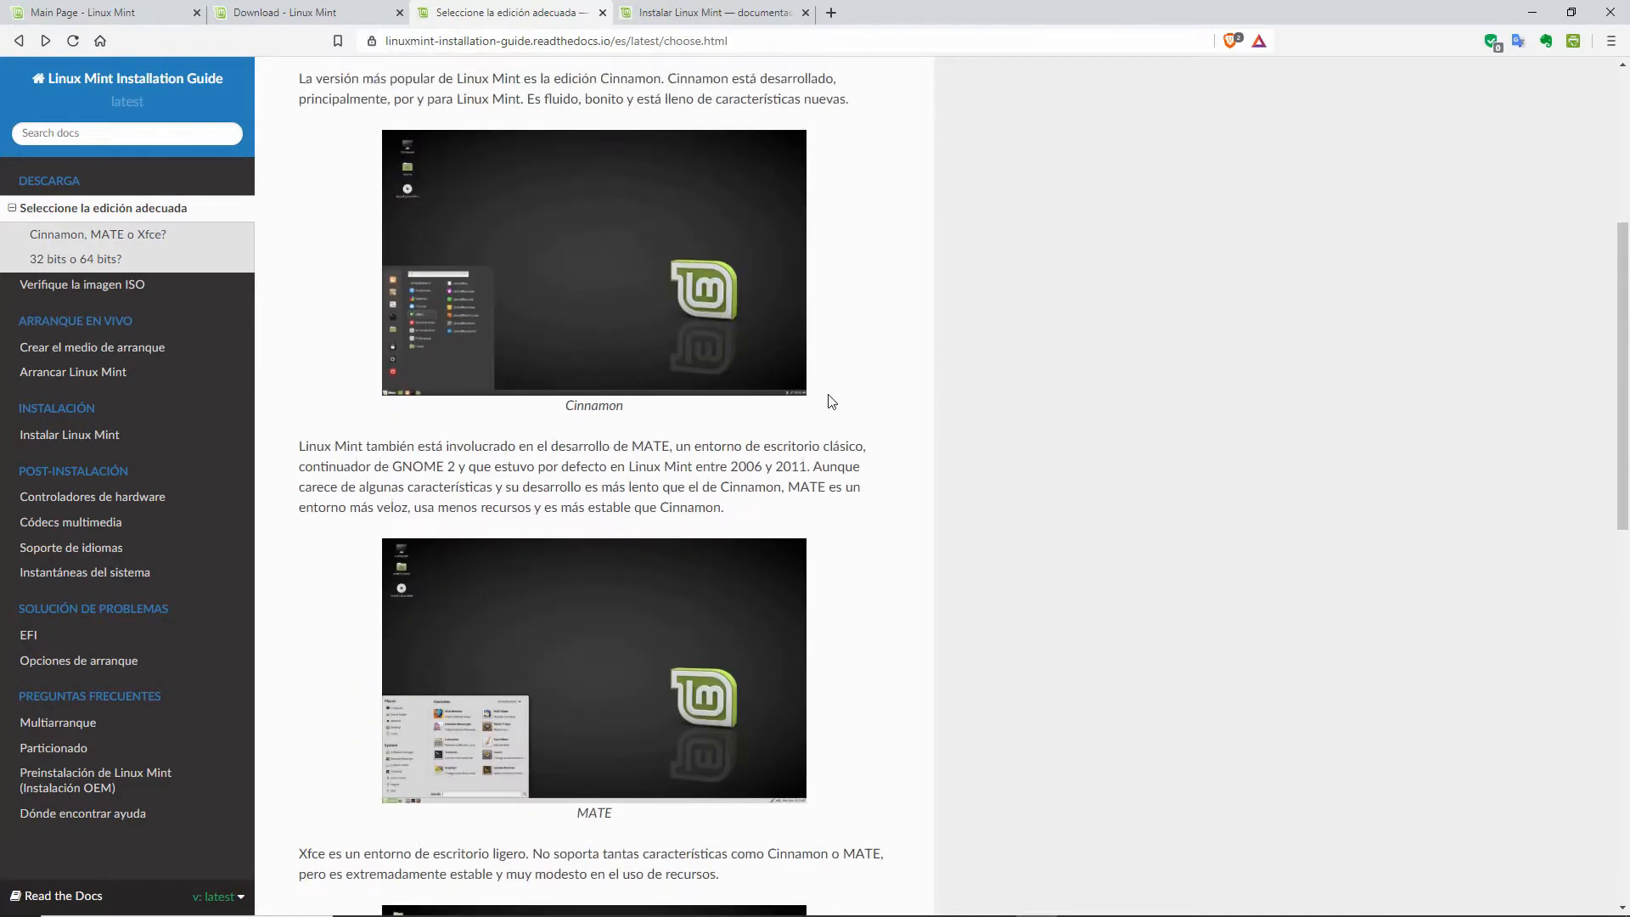
scroll(1093, 532, down, 9)
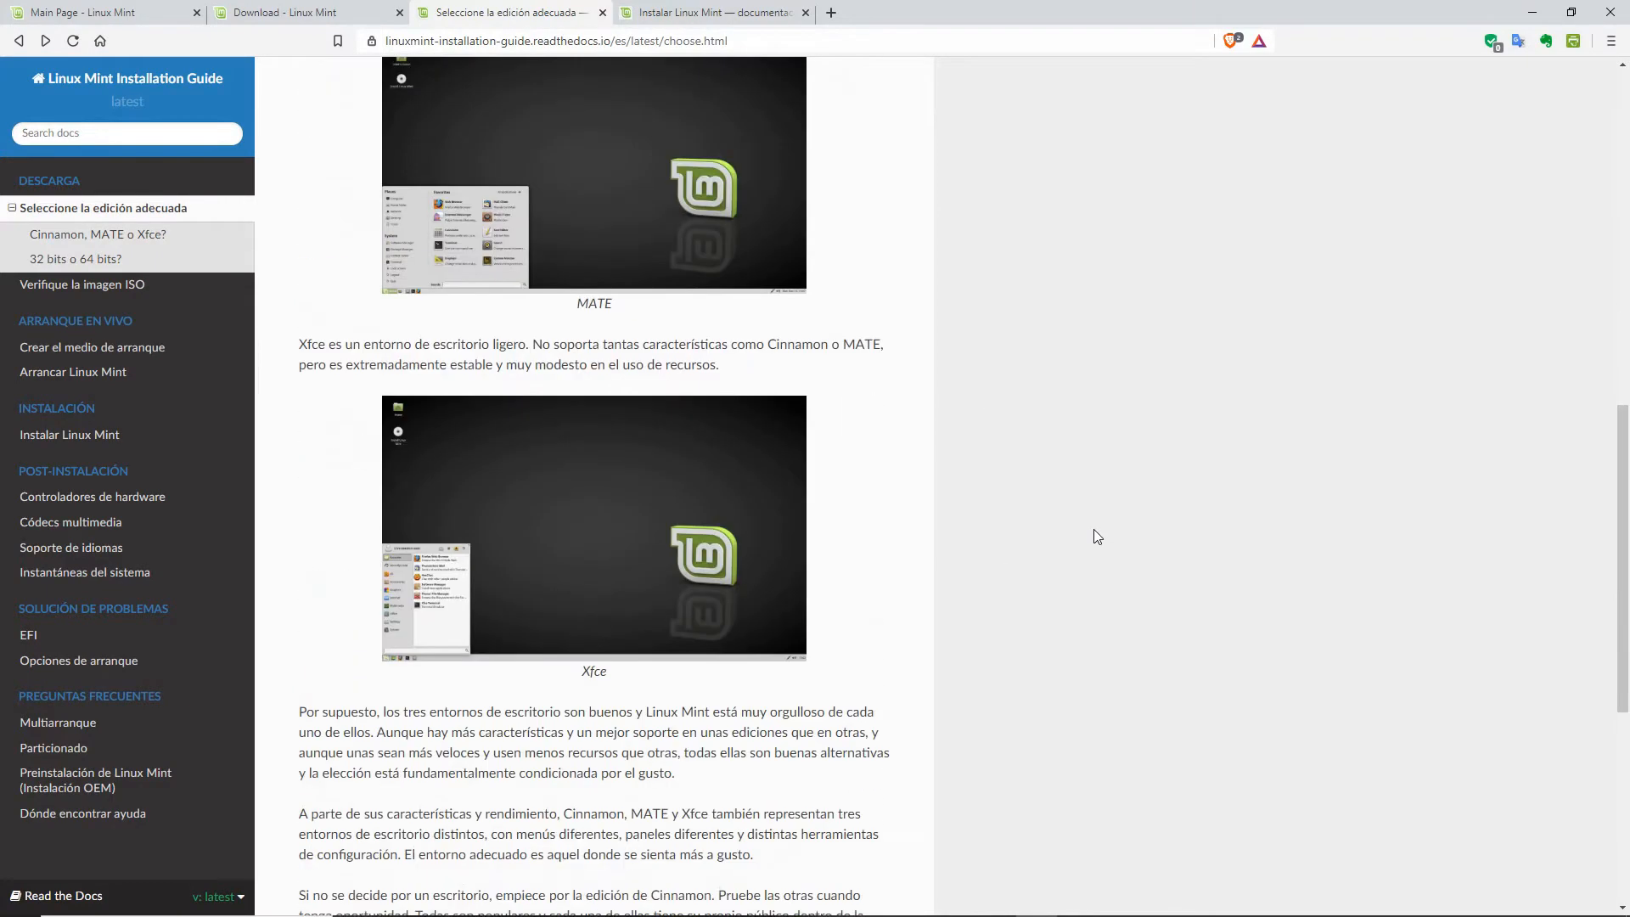
scroll(1102, 532, down, 3)
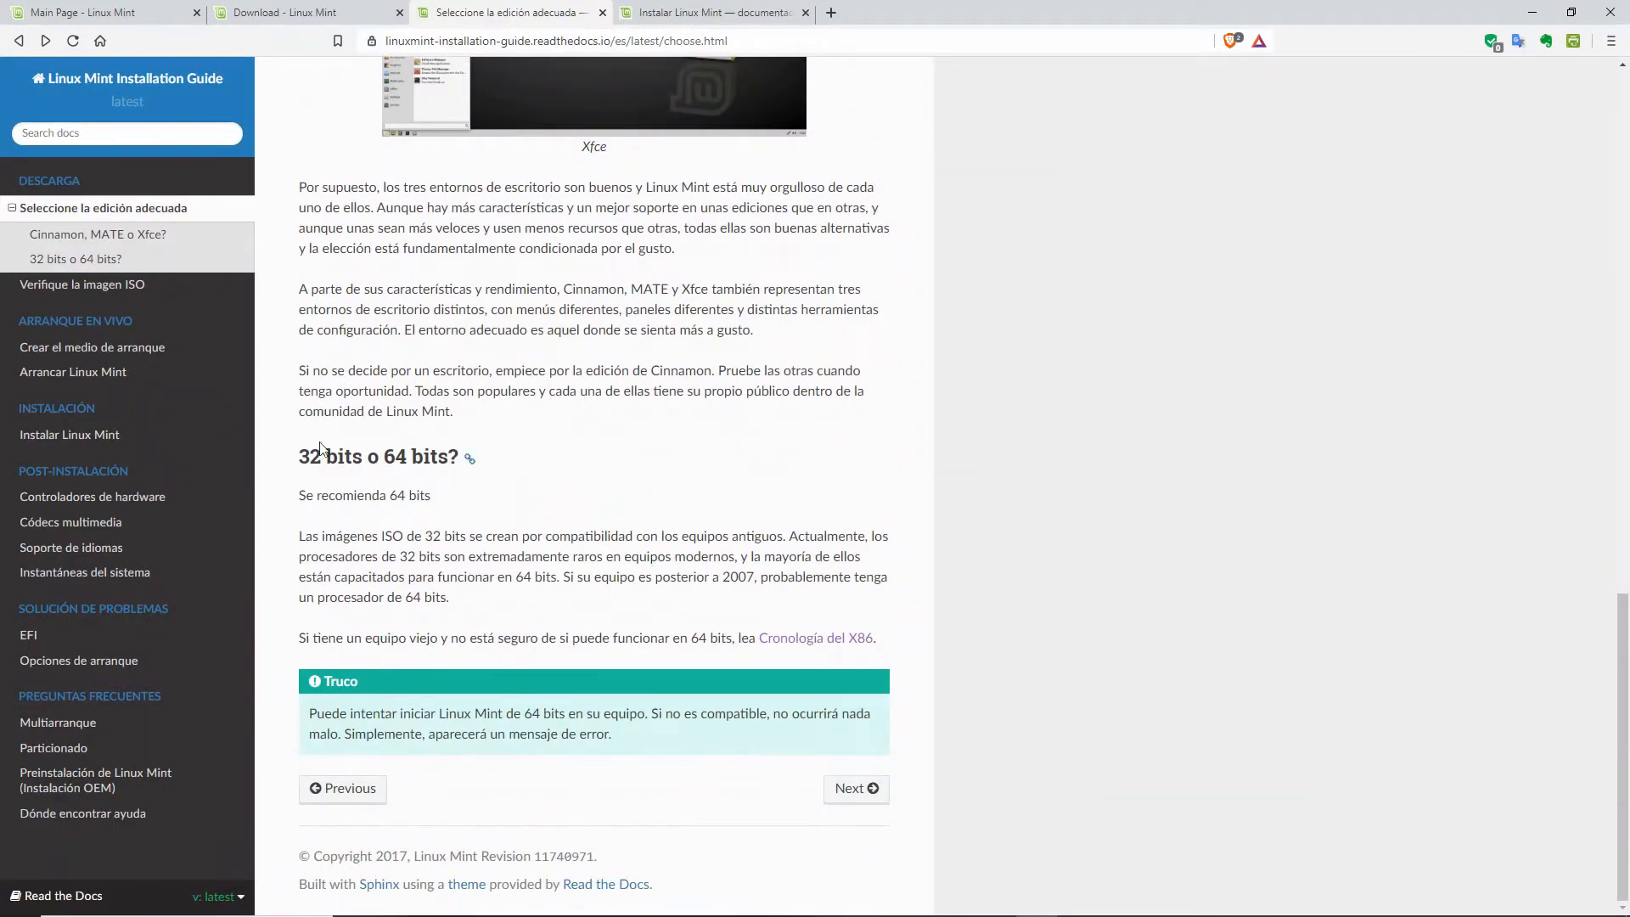
drag(301, 457, 565, 452)
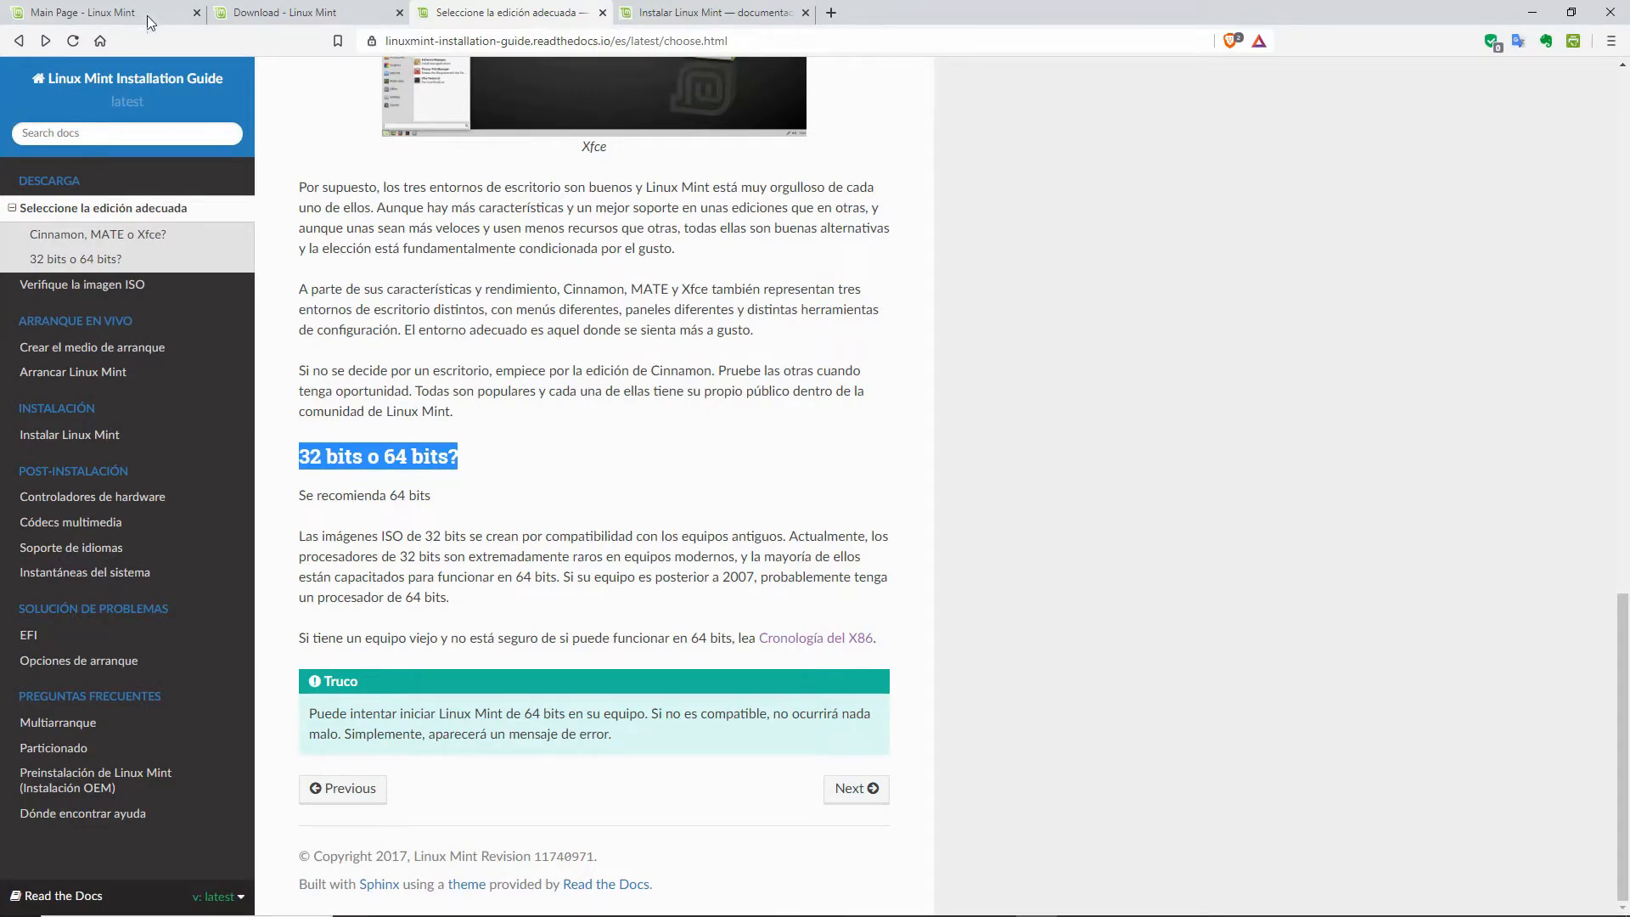
Step: Open the Linux Mint 19.3 Tricia download page and browse its 32-bit and 64-bit edition links
click(236, 12)
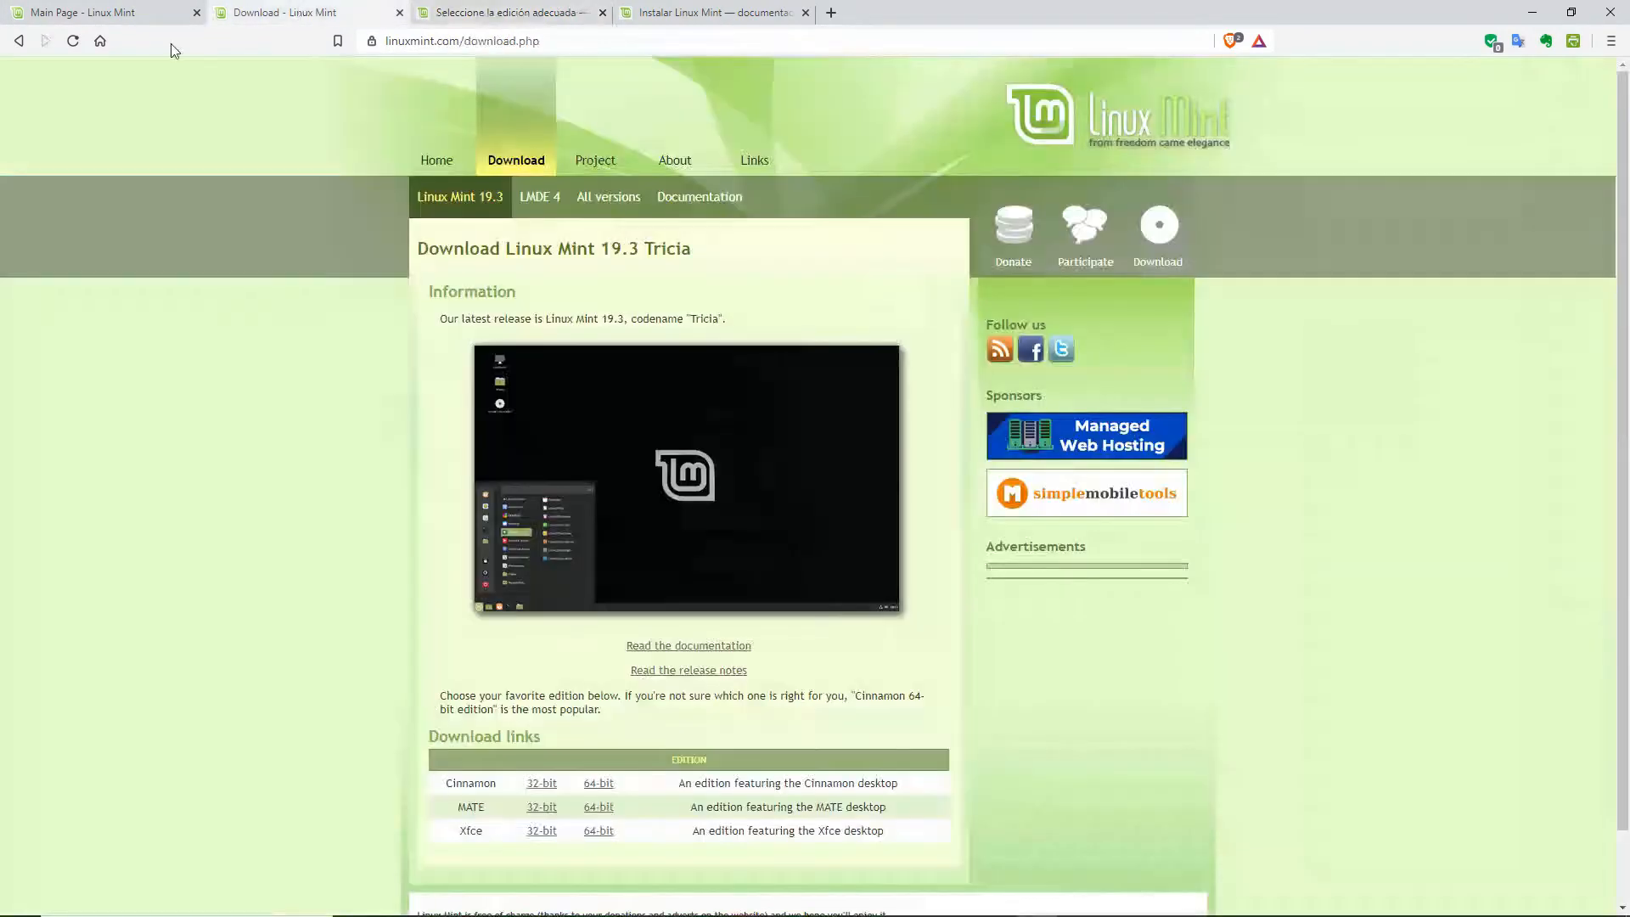
click(85, 12)
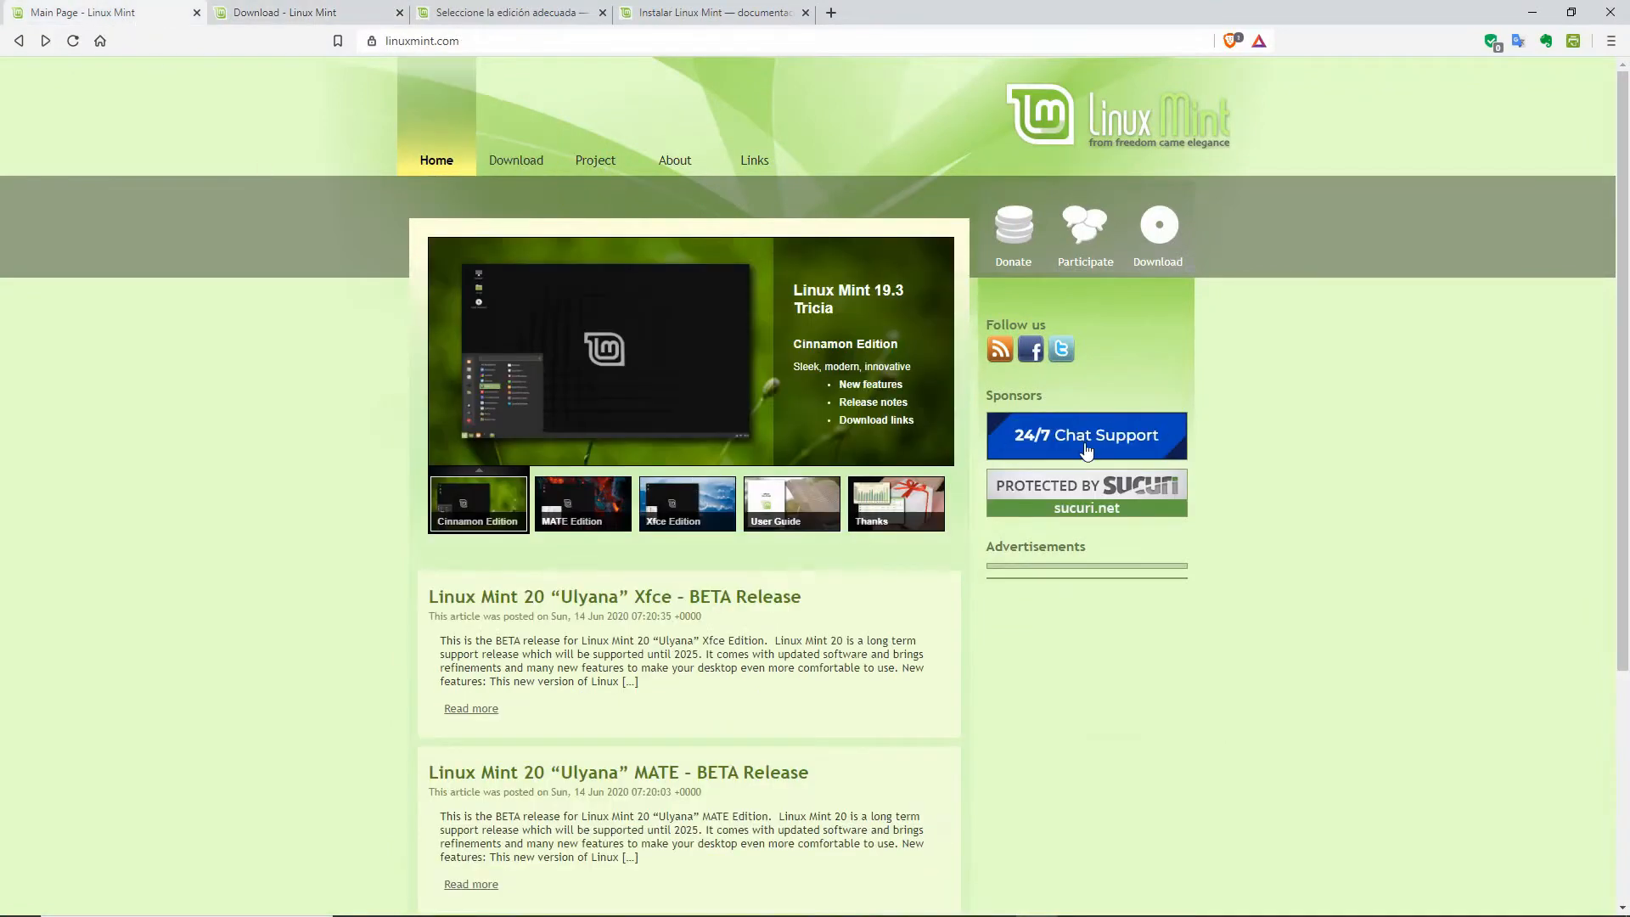
click(1157, 236)
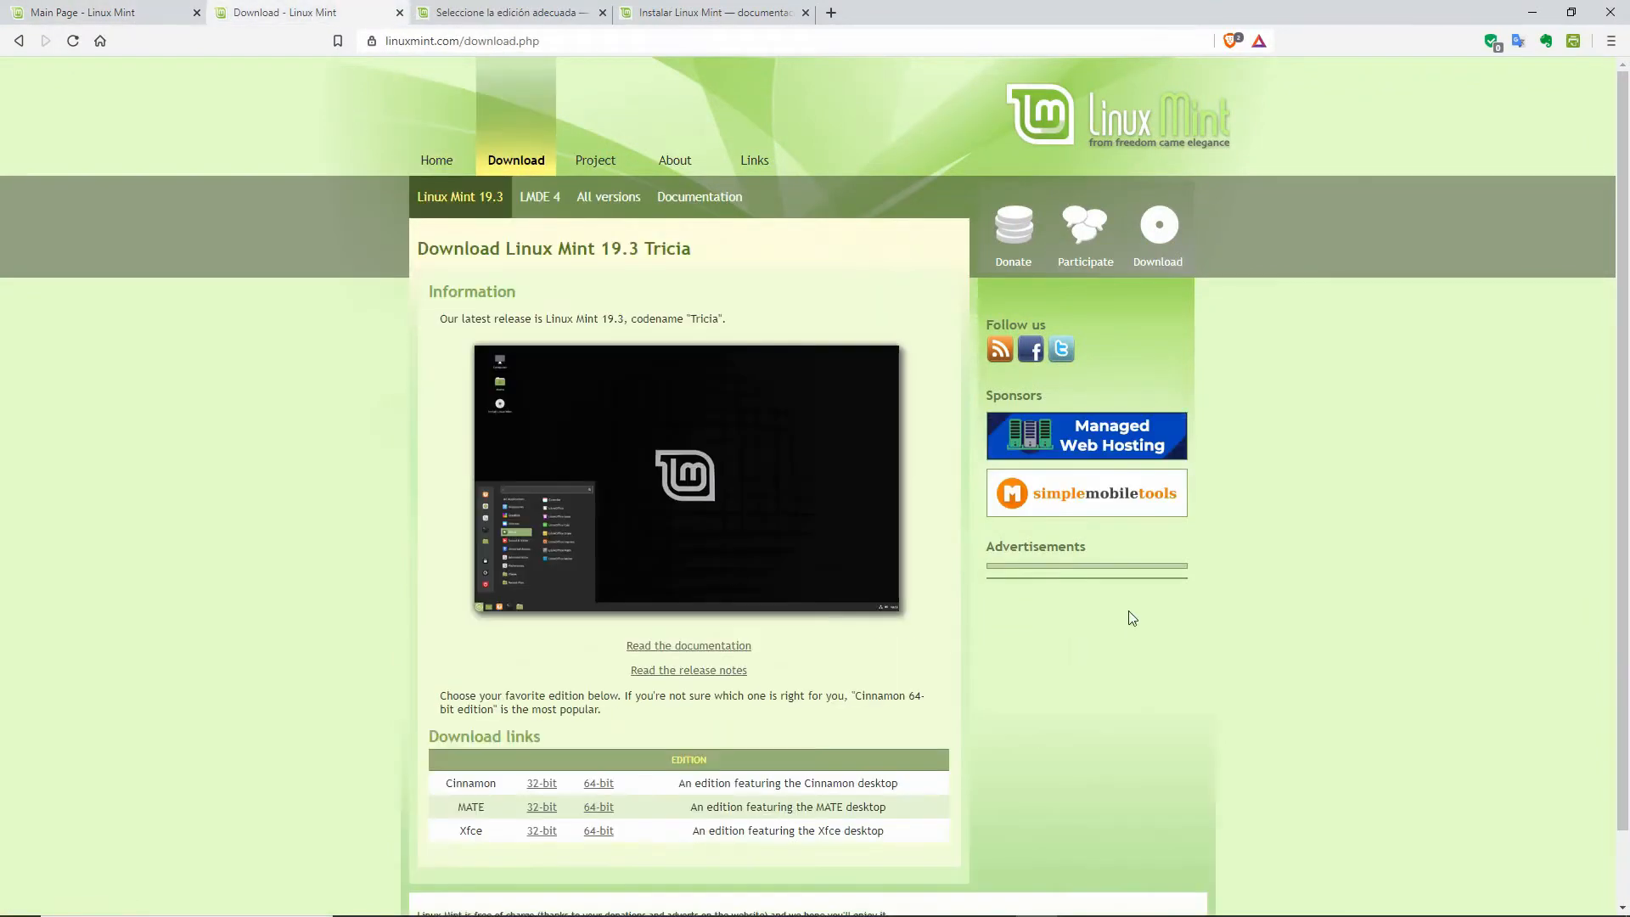
scroll(1132, 618, down, 2)
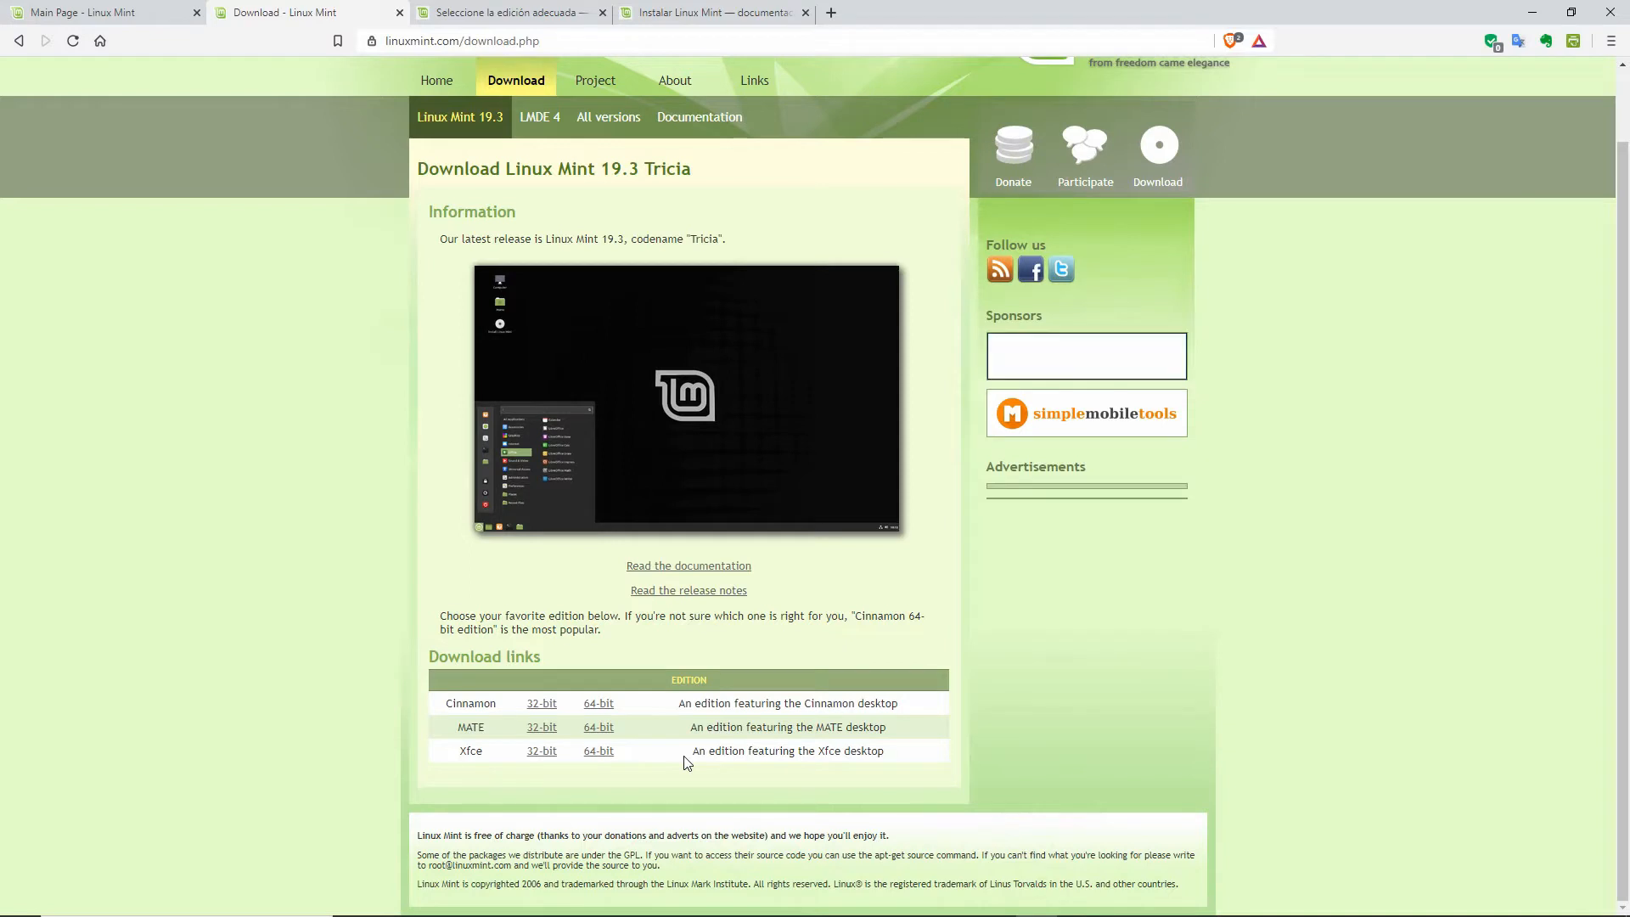
scroll(684, 756, up, 1)
scroll(684, 755, down, 1)
scroll(1095, 681, up, 1)
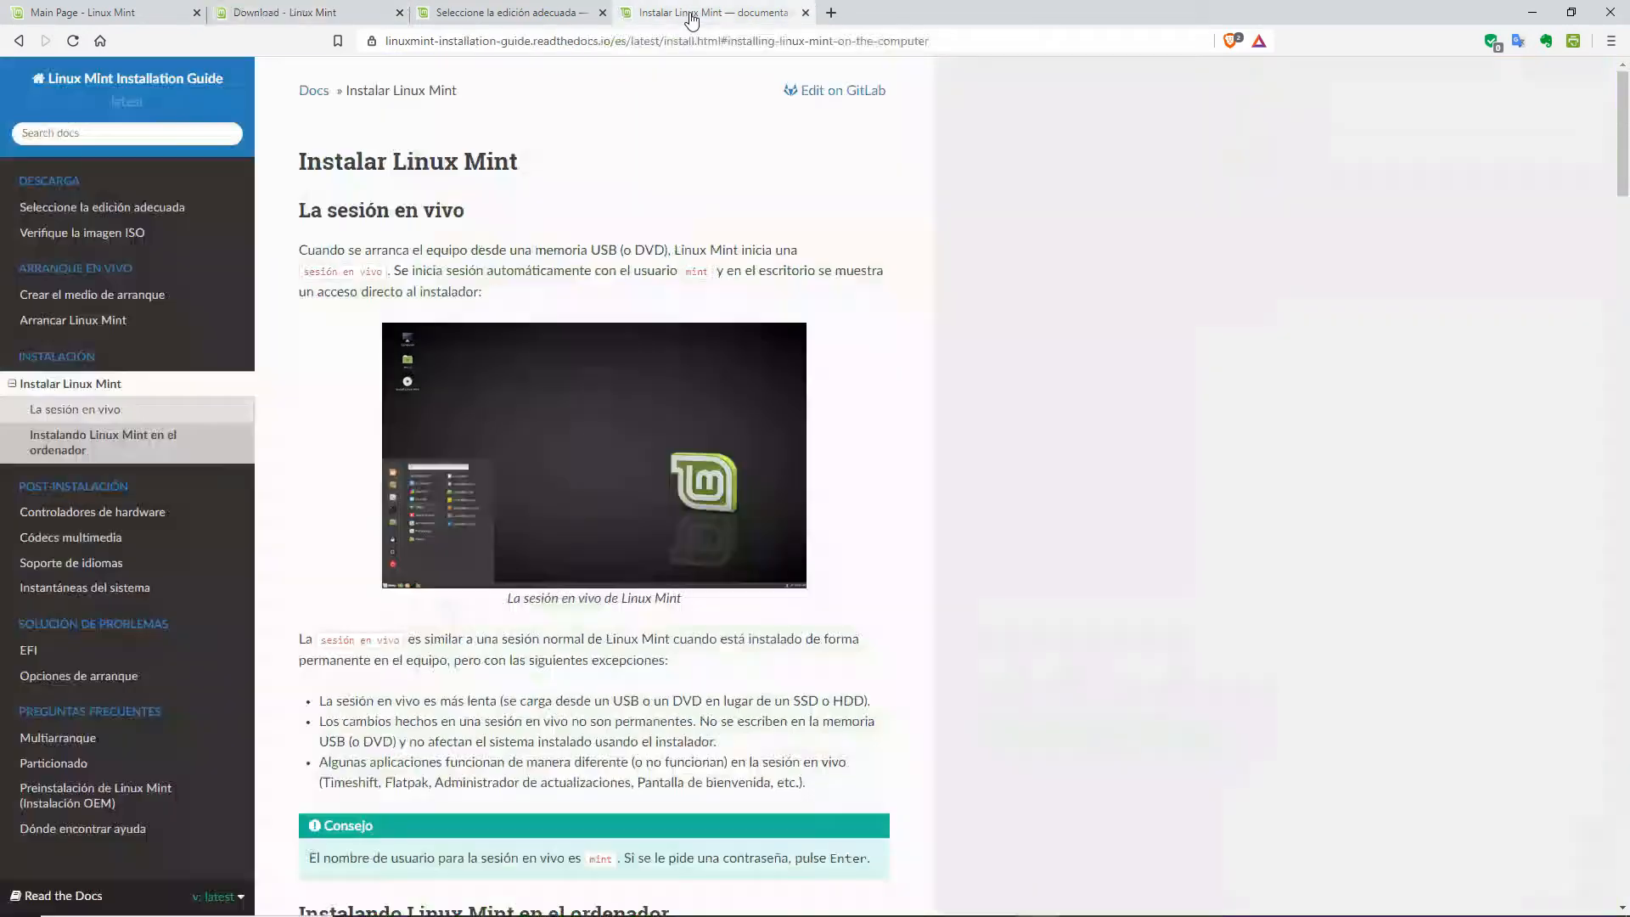
Step: Read the Instalar Linux Mint guide down to its restart step, then return to the top
click(690, 14)
scroll(1027, 301, down, 3)
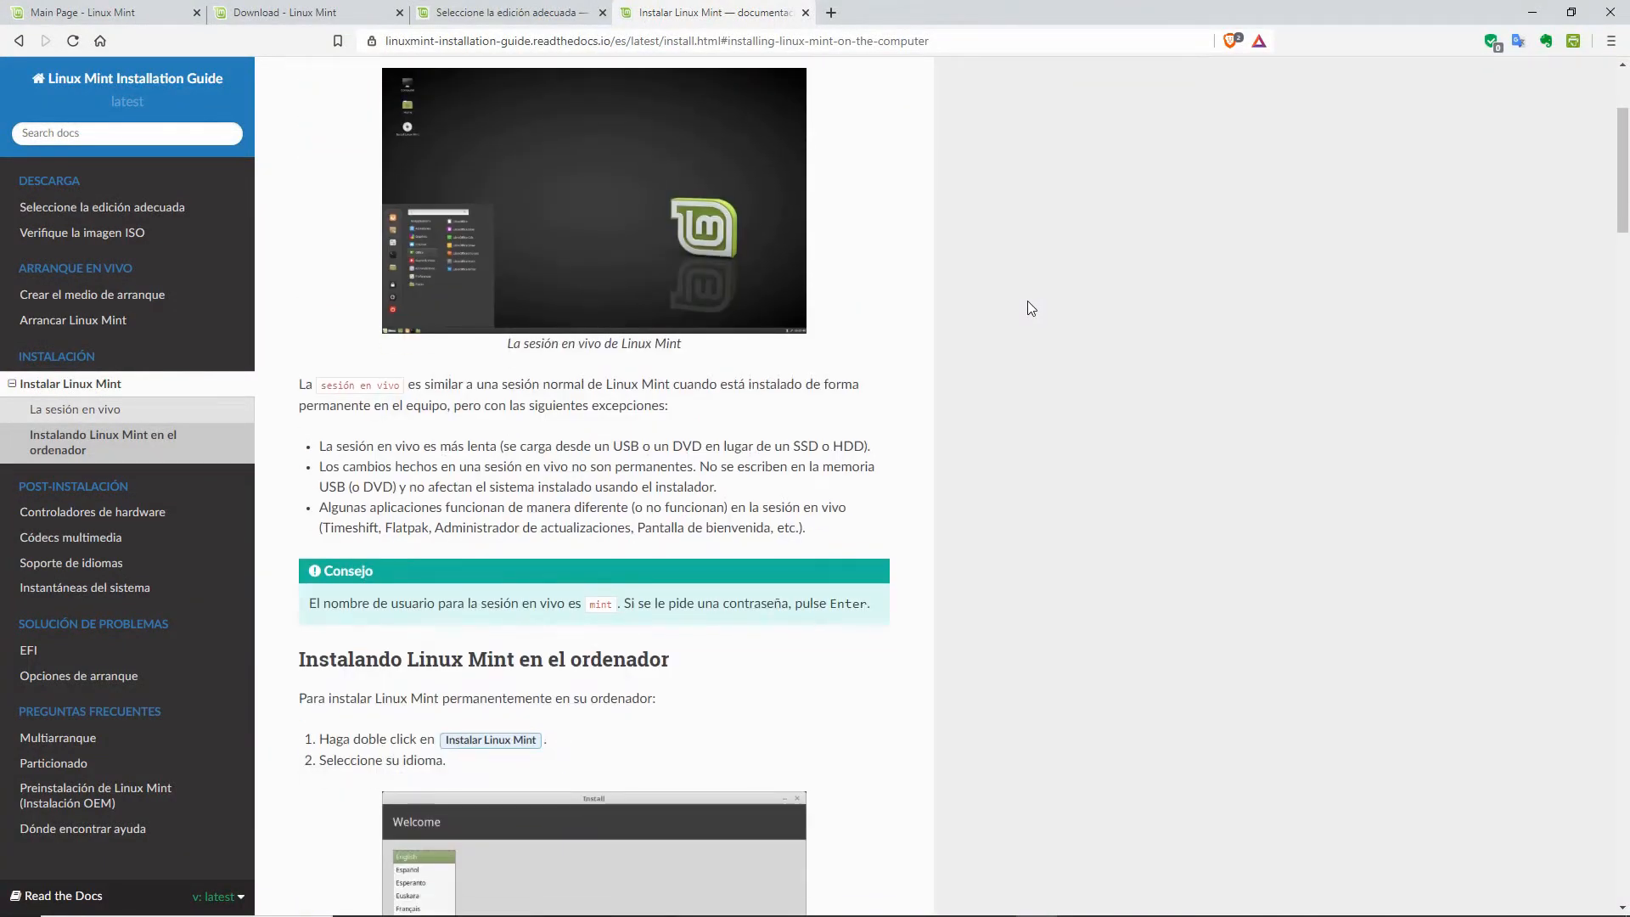
scroll(1027, 308, up, 3)
scroll(1027, 308, down, 8)
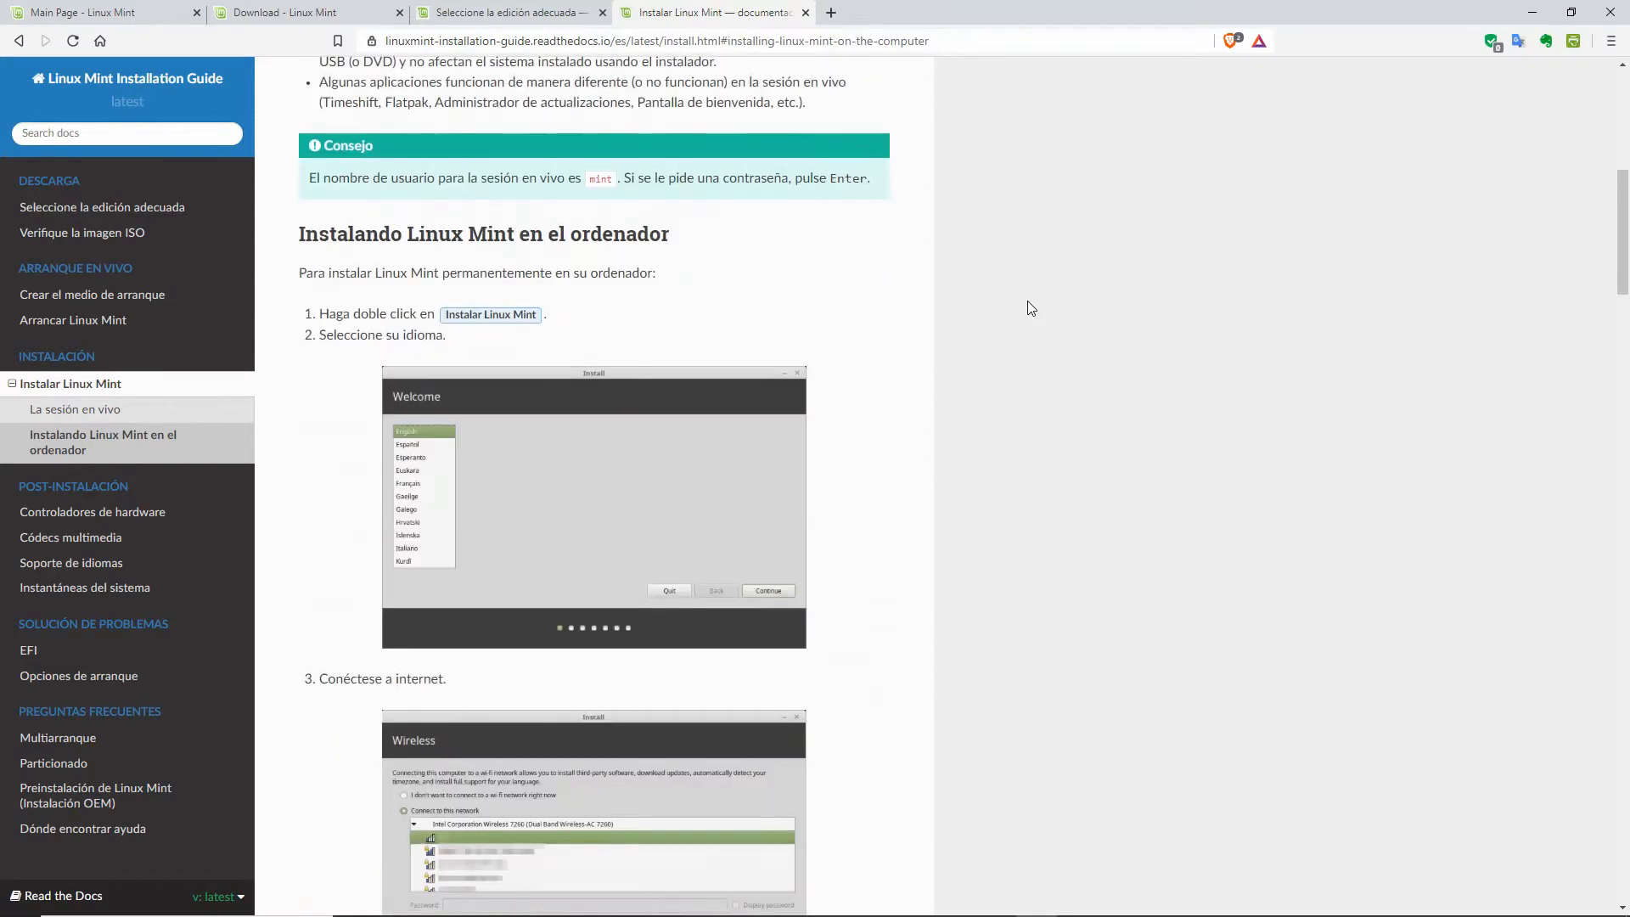
scroll(1027, 302, down, 13)
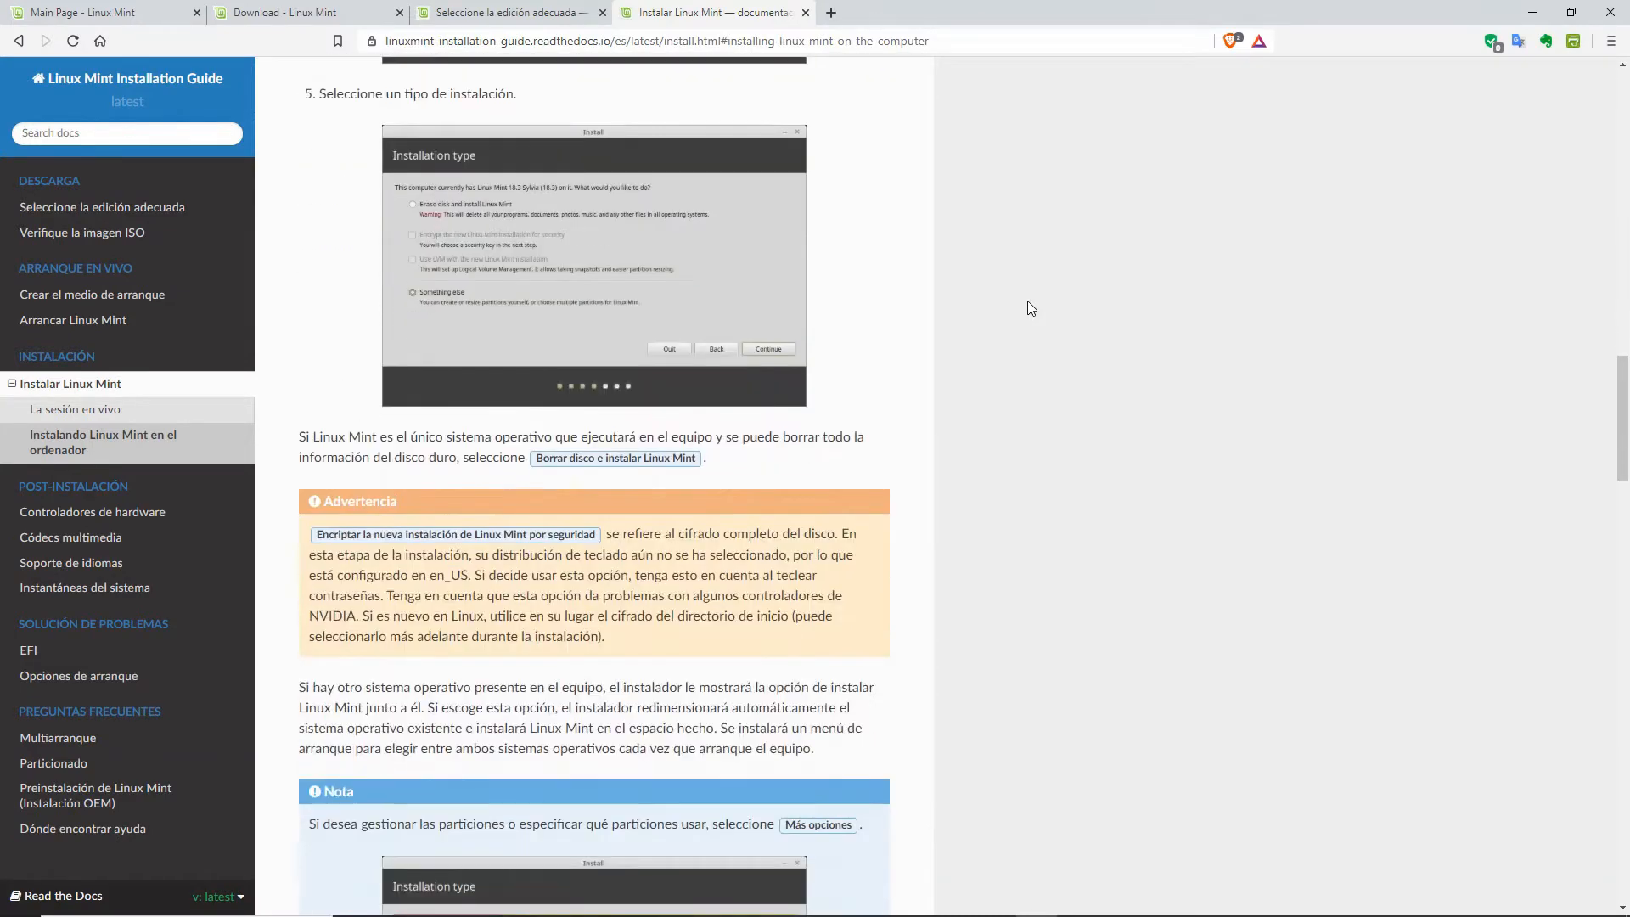
scroll(1028, 308, down, 6)
scroll(1028, 308, down, 7)
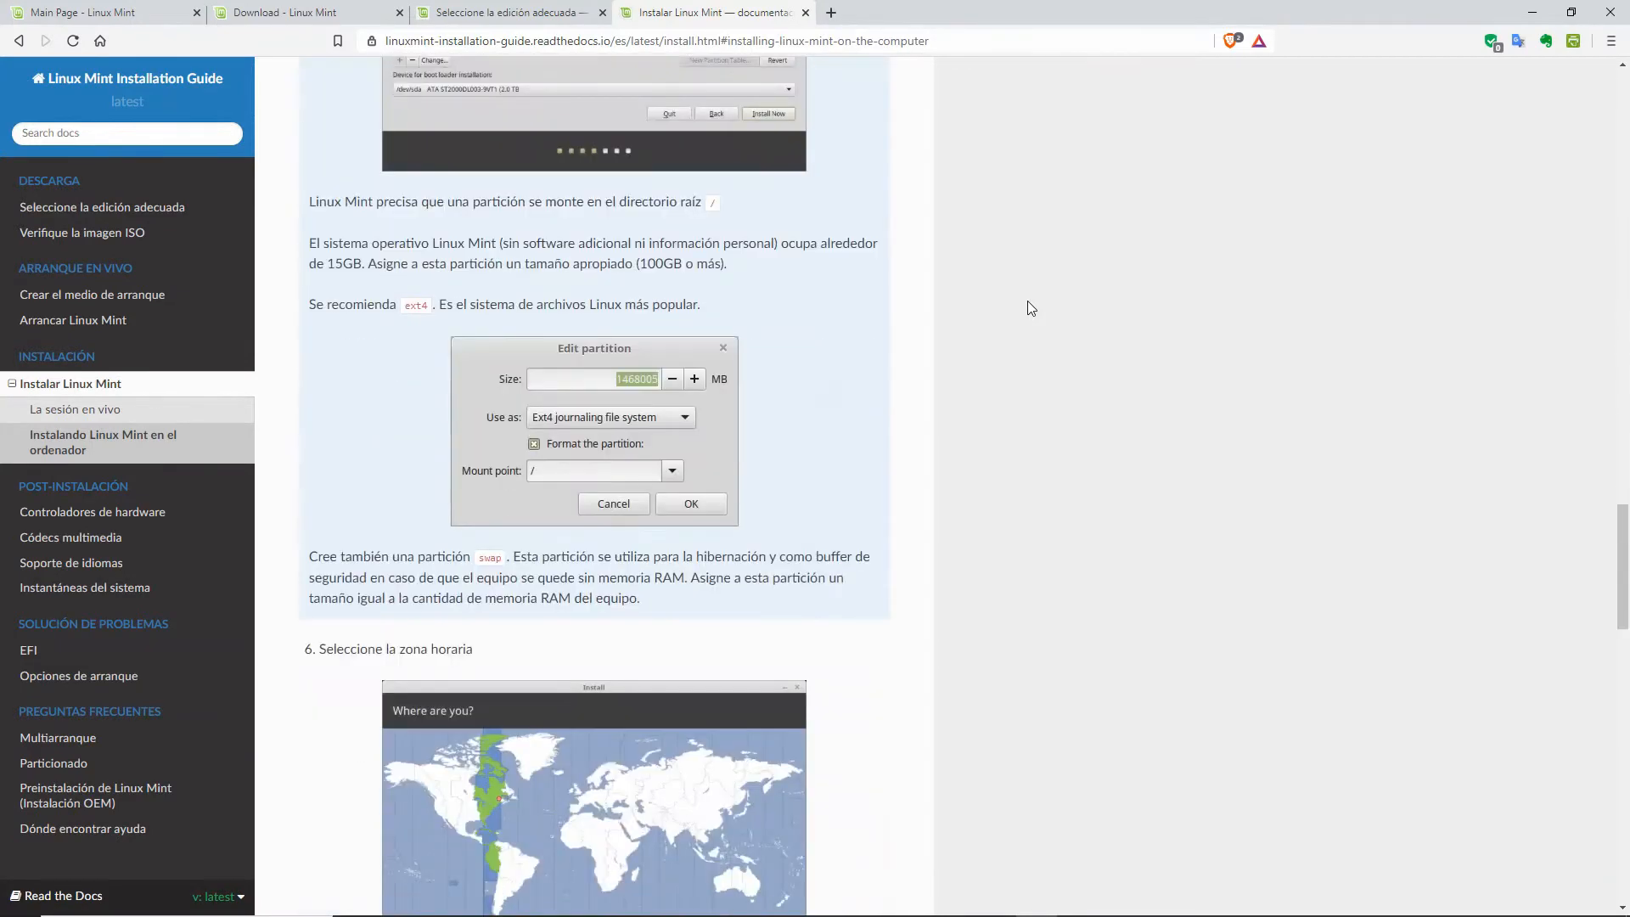
scroll(1027, 308, down, 20)
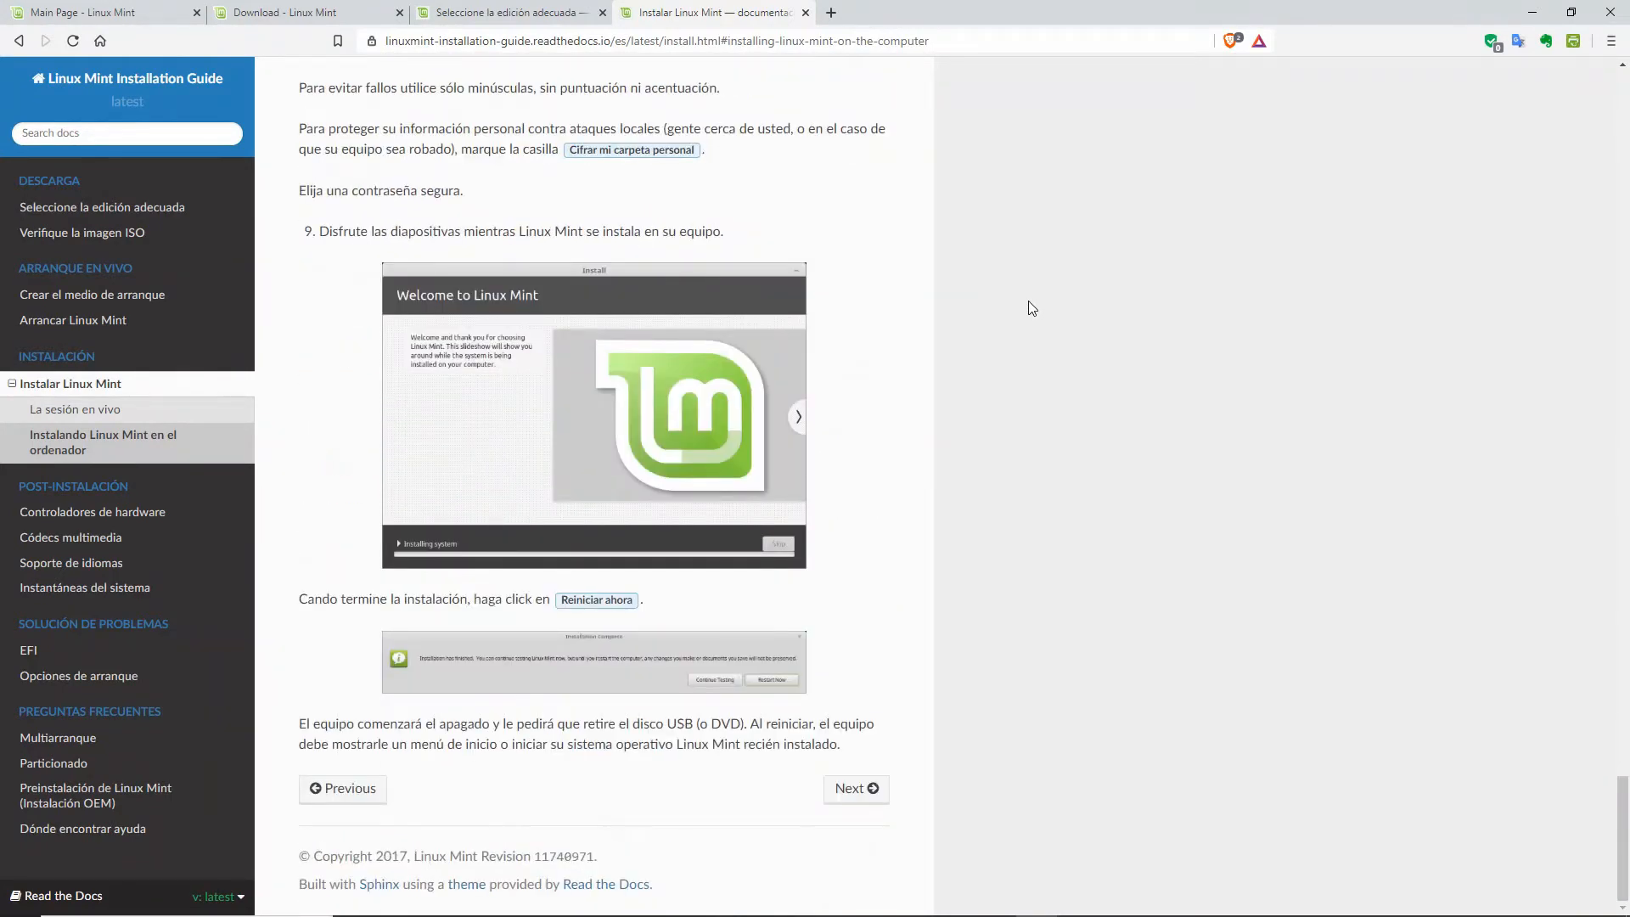
key(Home)
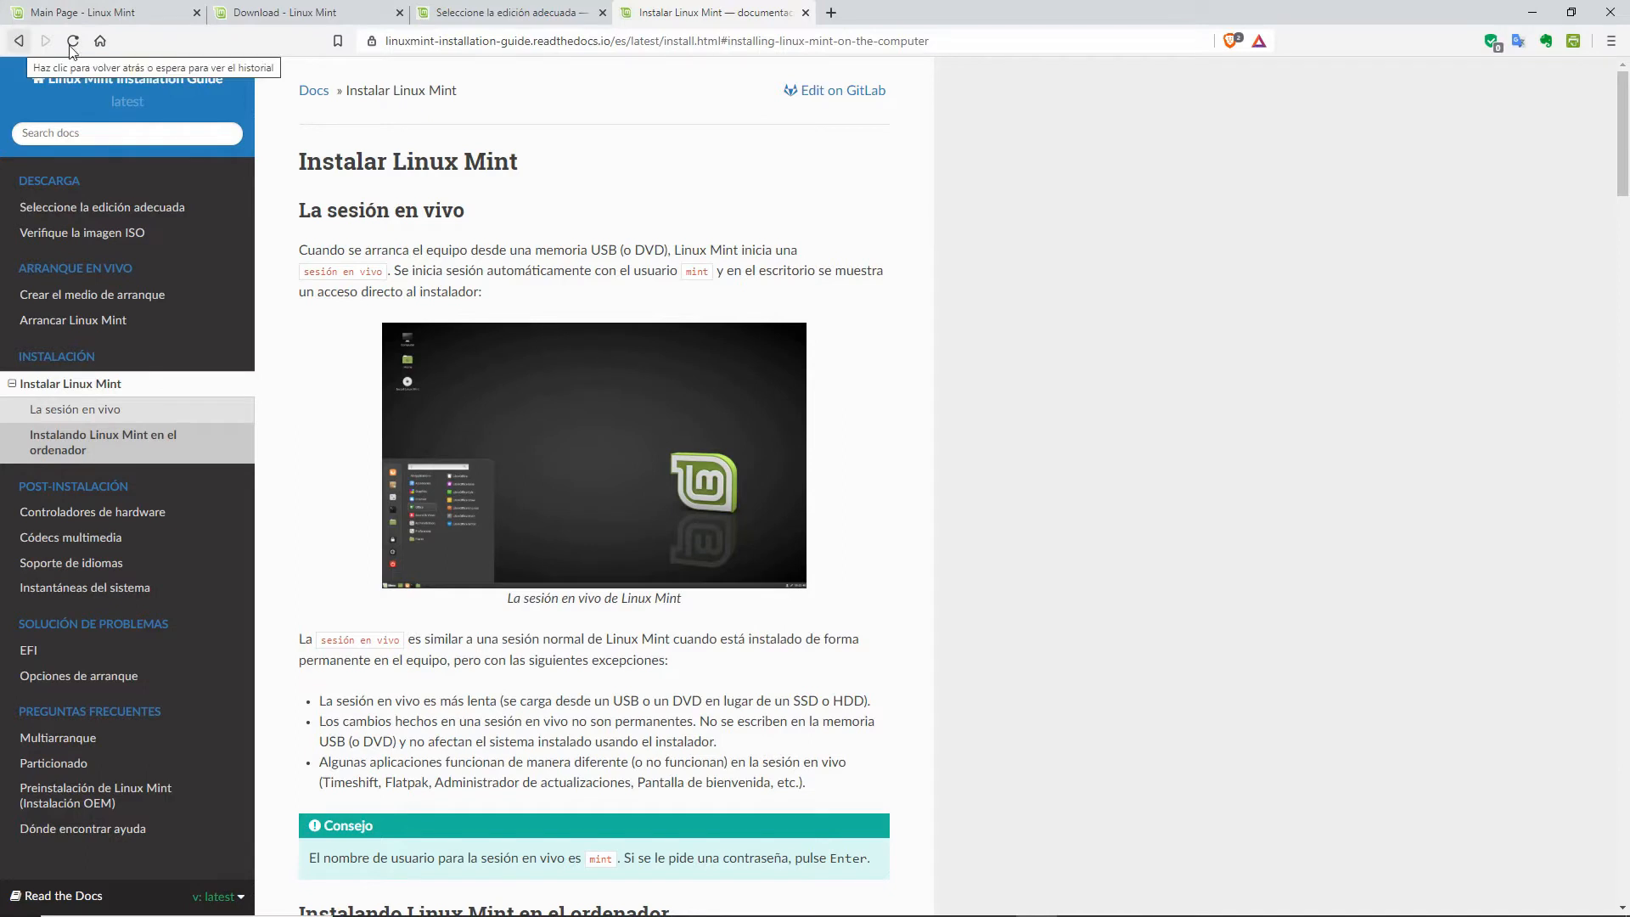
Step: Review the 32-bit vs 64-bit advice on the edition guide, then return to its comparison table
click(486, 13)
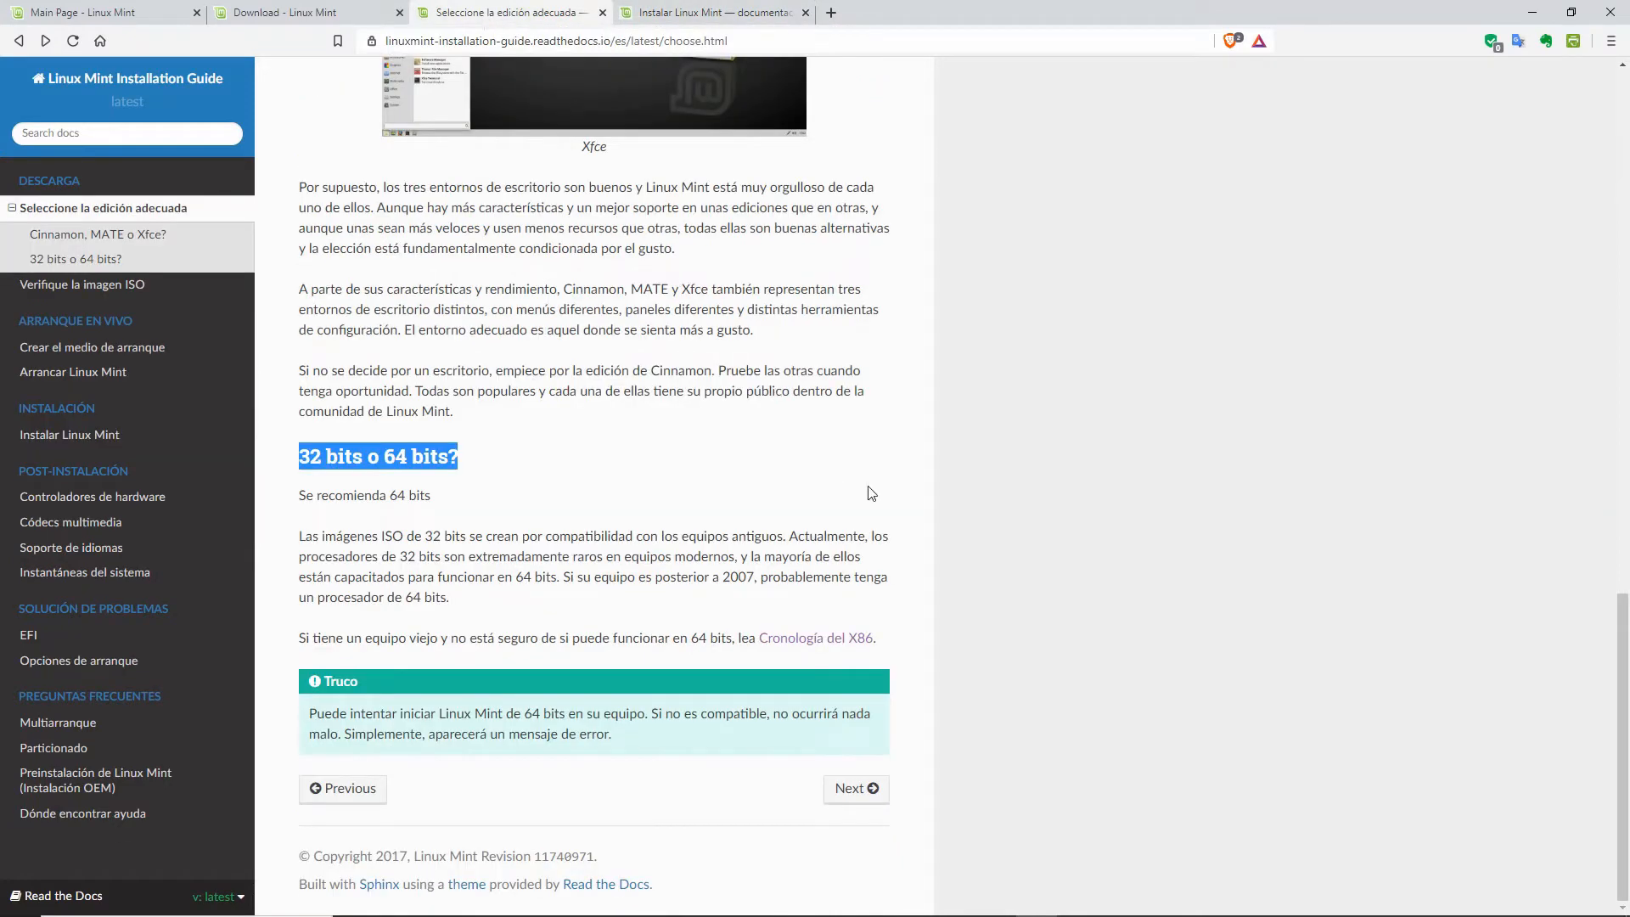
click(807, 516)
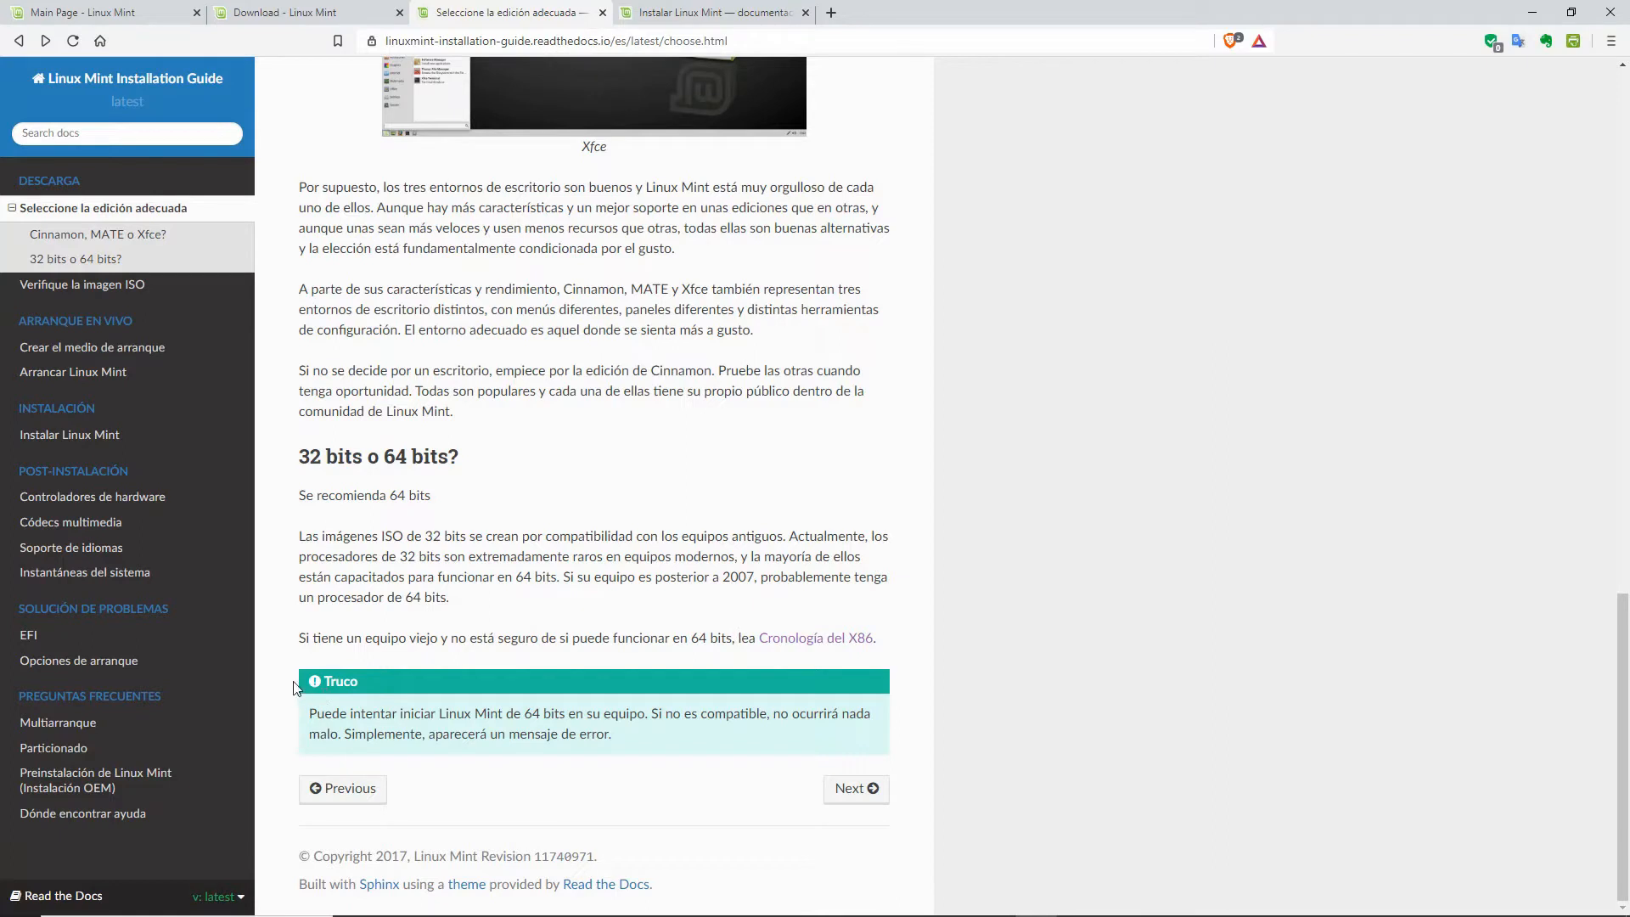
drag(297, 711, 613, 741)
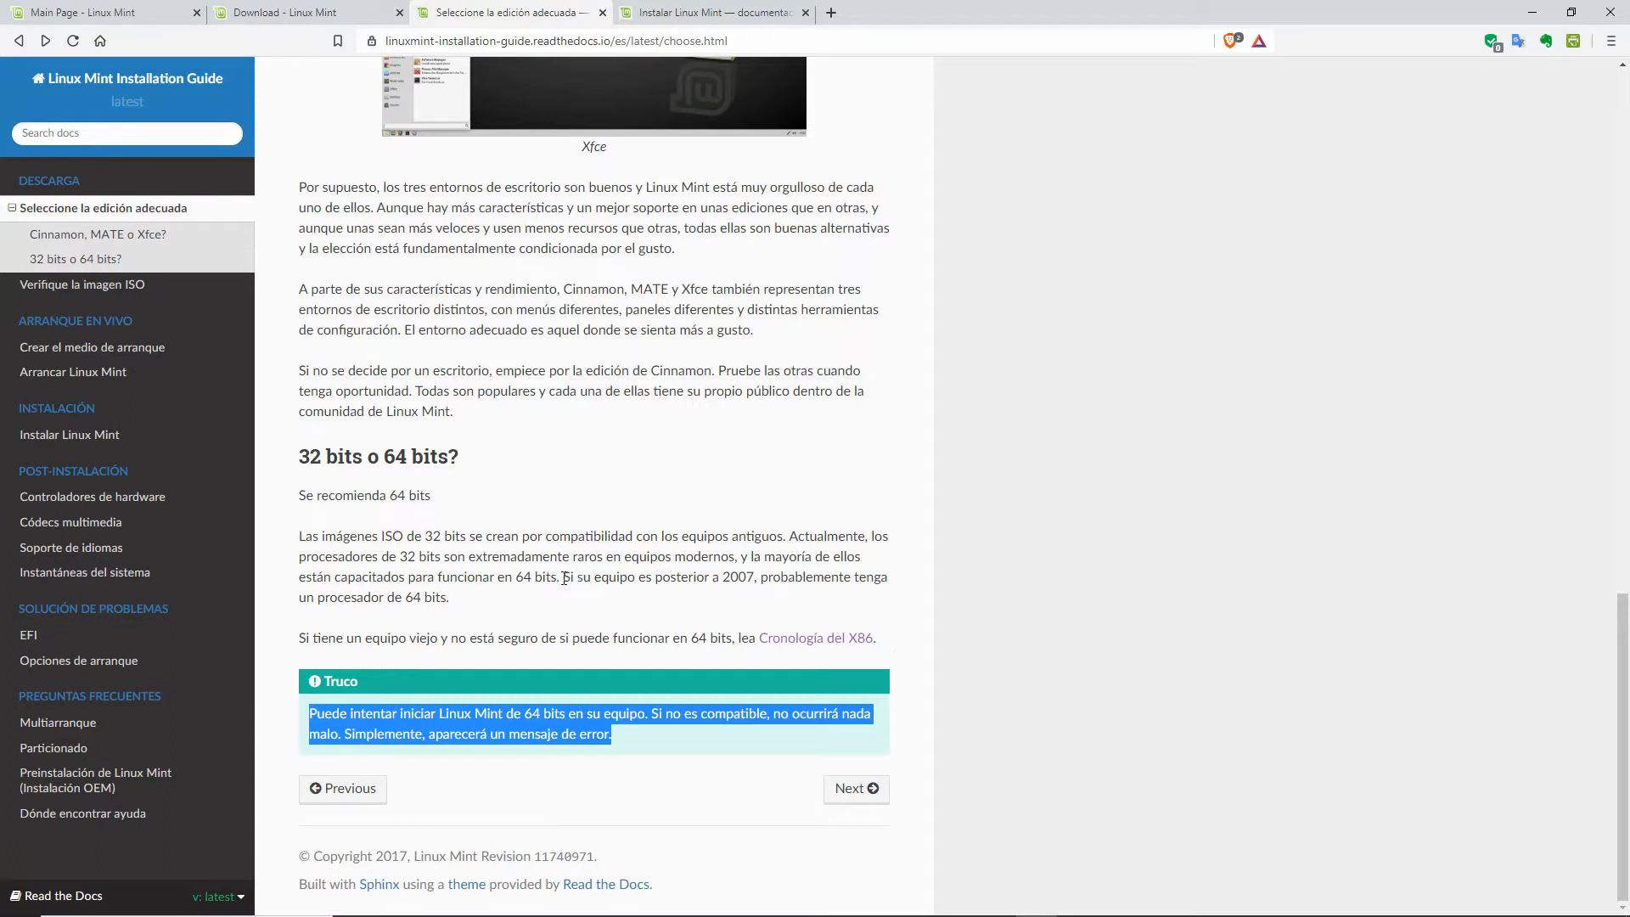
drag(563, 577, 574, 605)
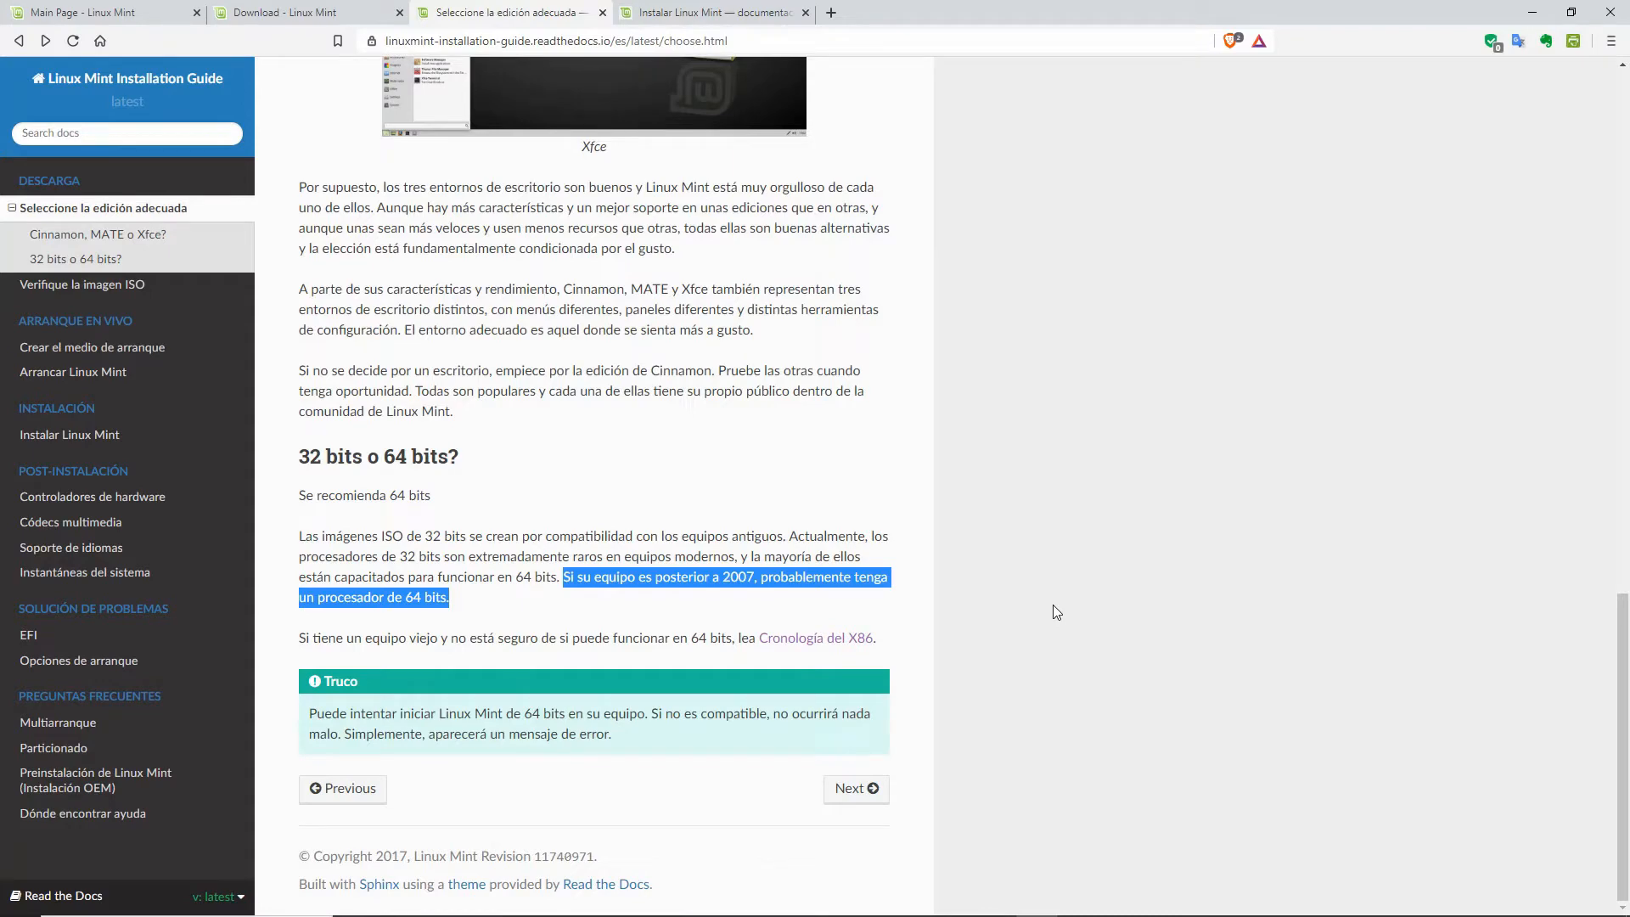
click(840, 481)
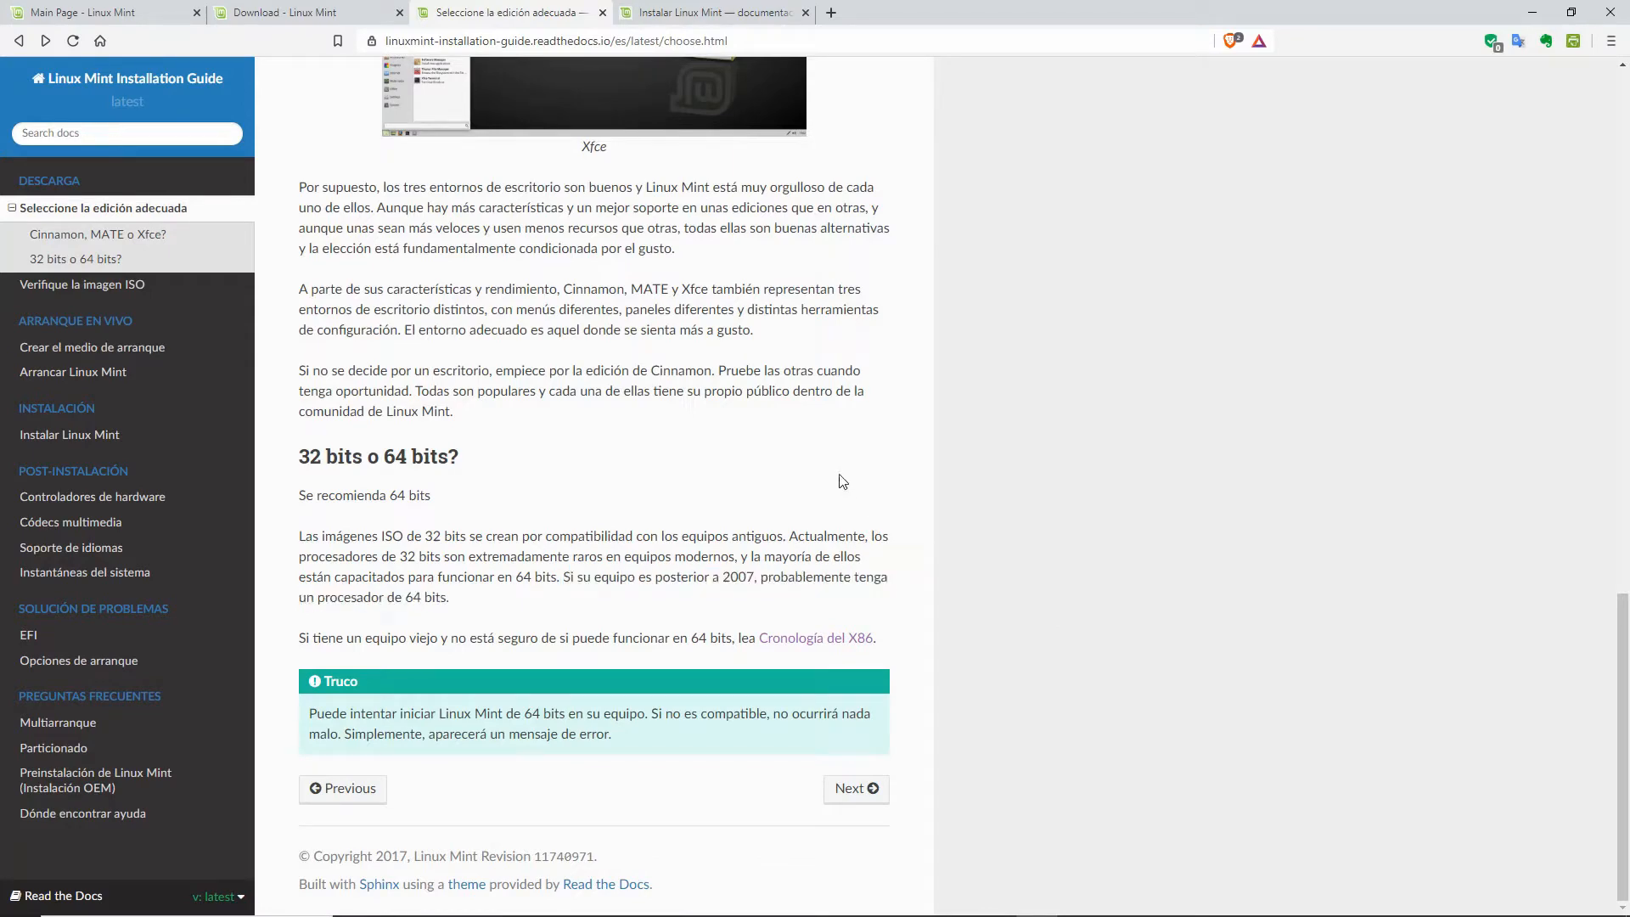
scroll(830, 451, up, 15)
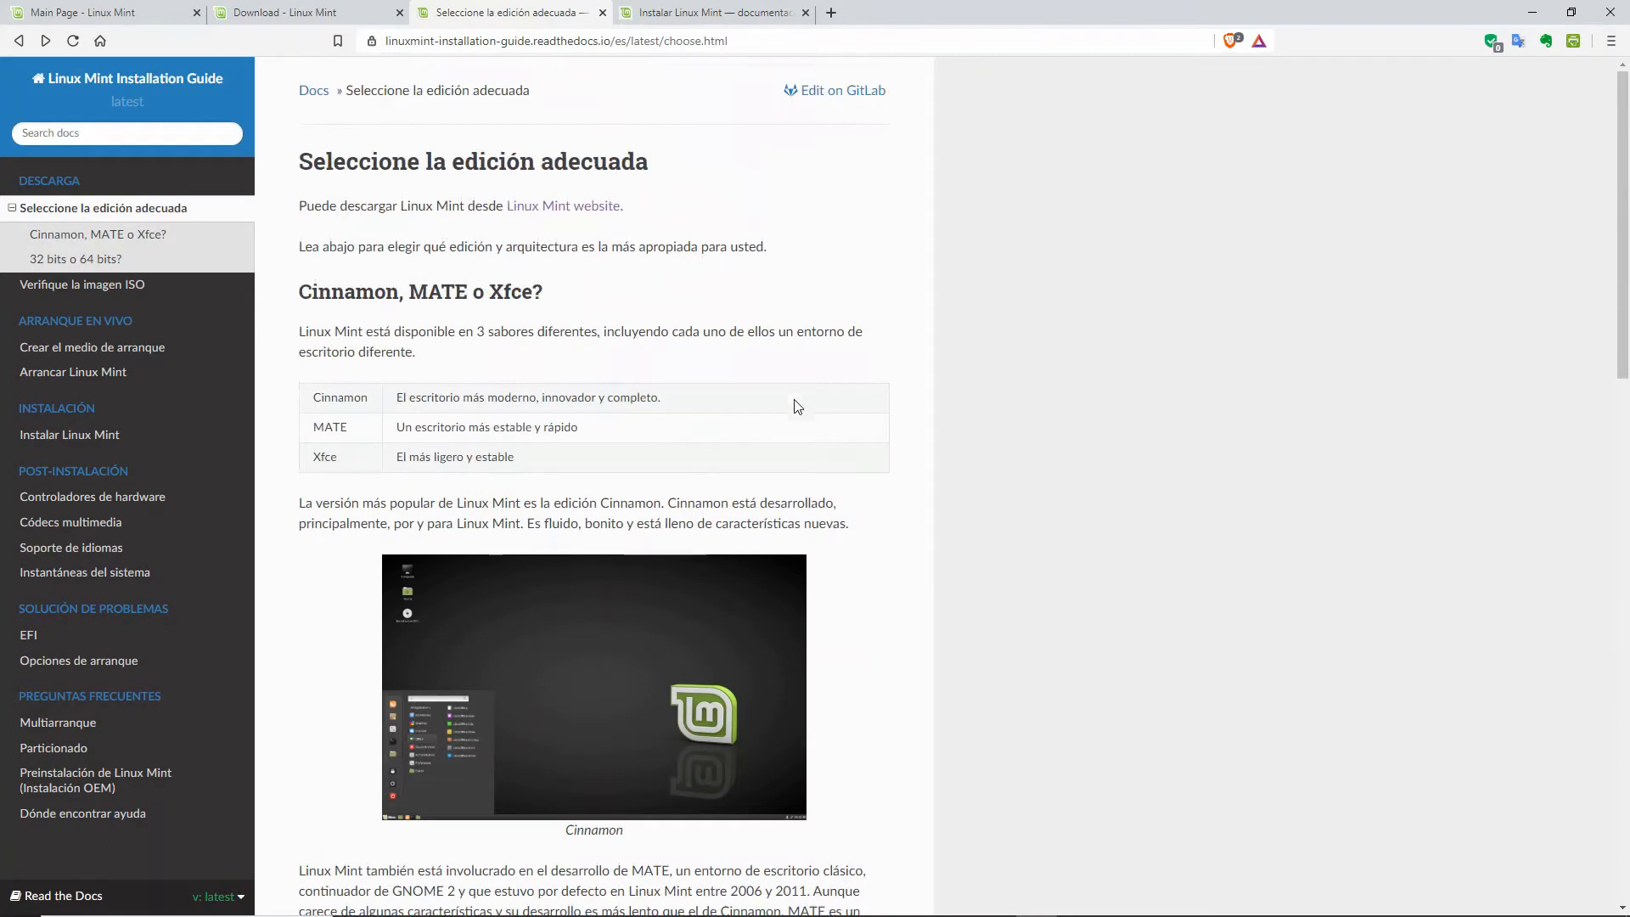
Step: Revisit the download page and edition guide, ending on the Instalar Linux Mint live-session section
click(280, 16)
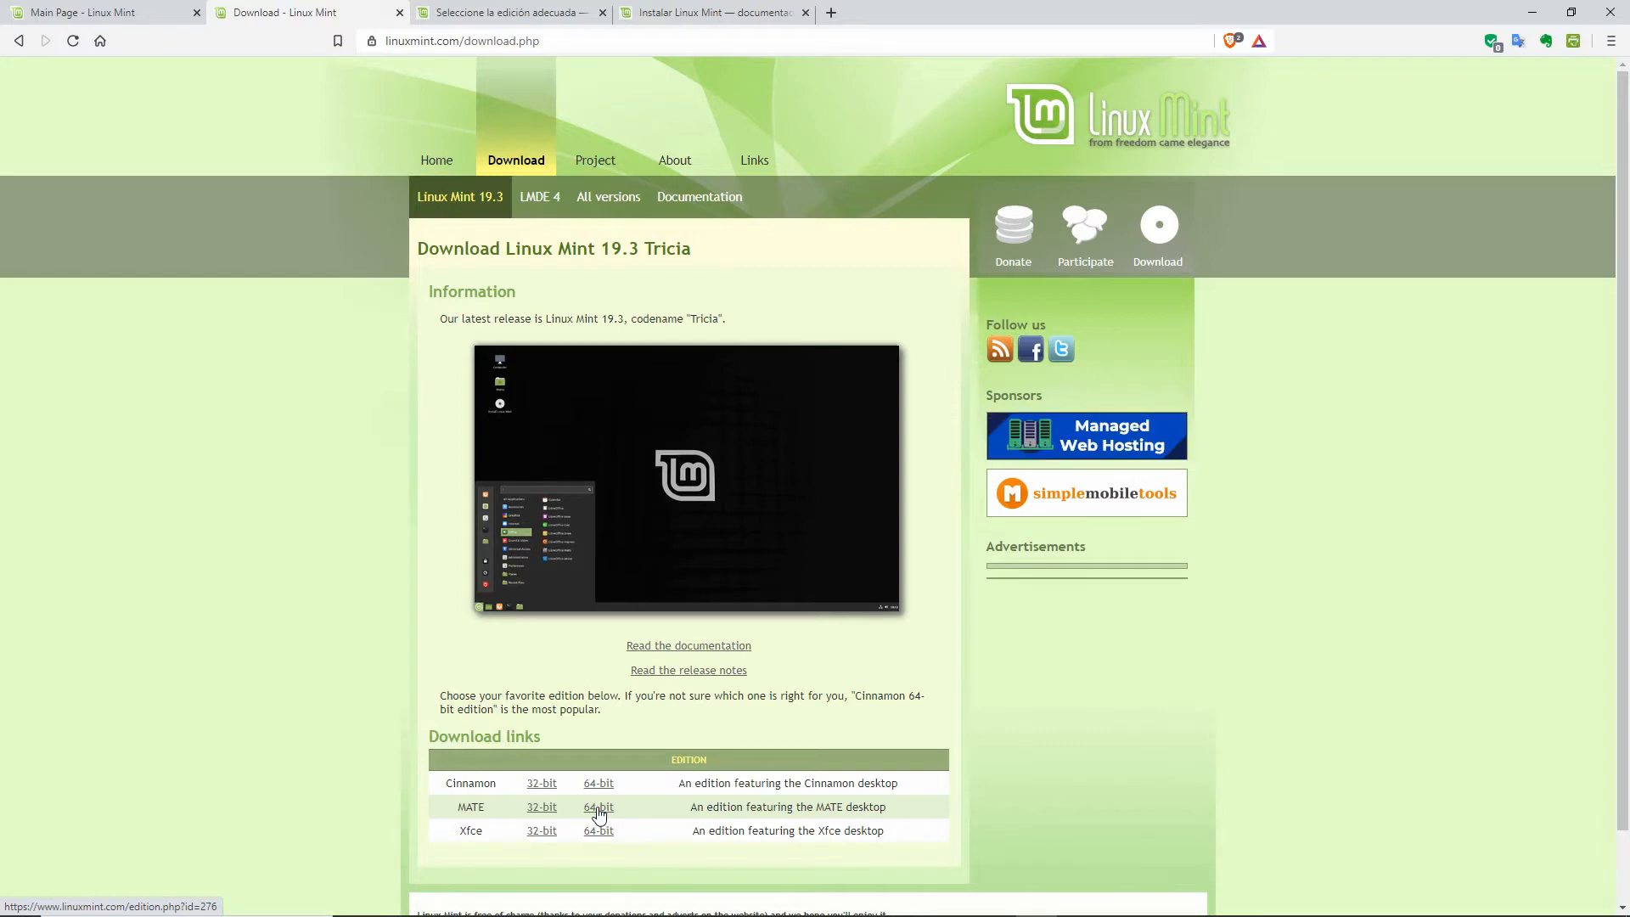
click(545, 13)
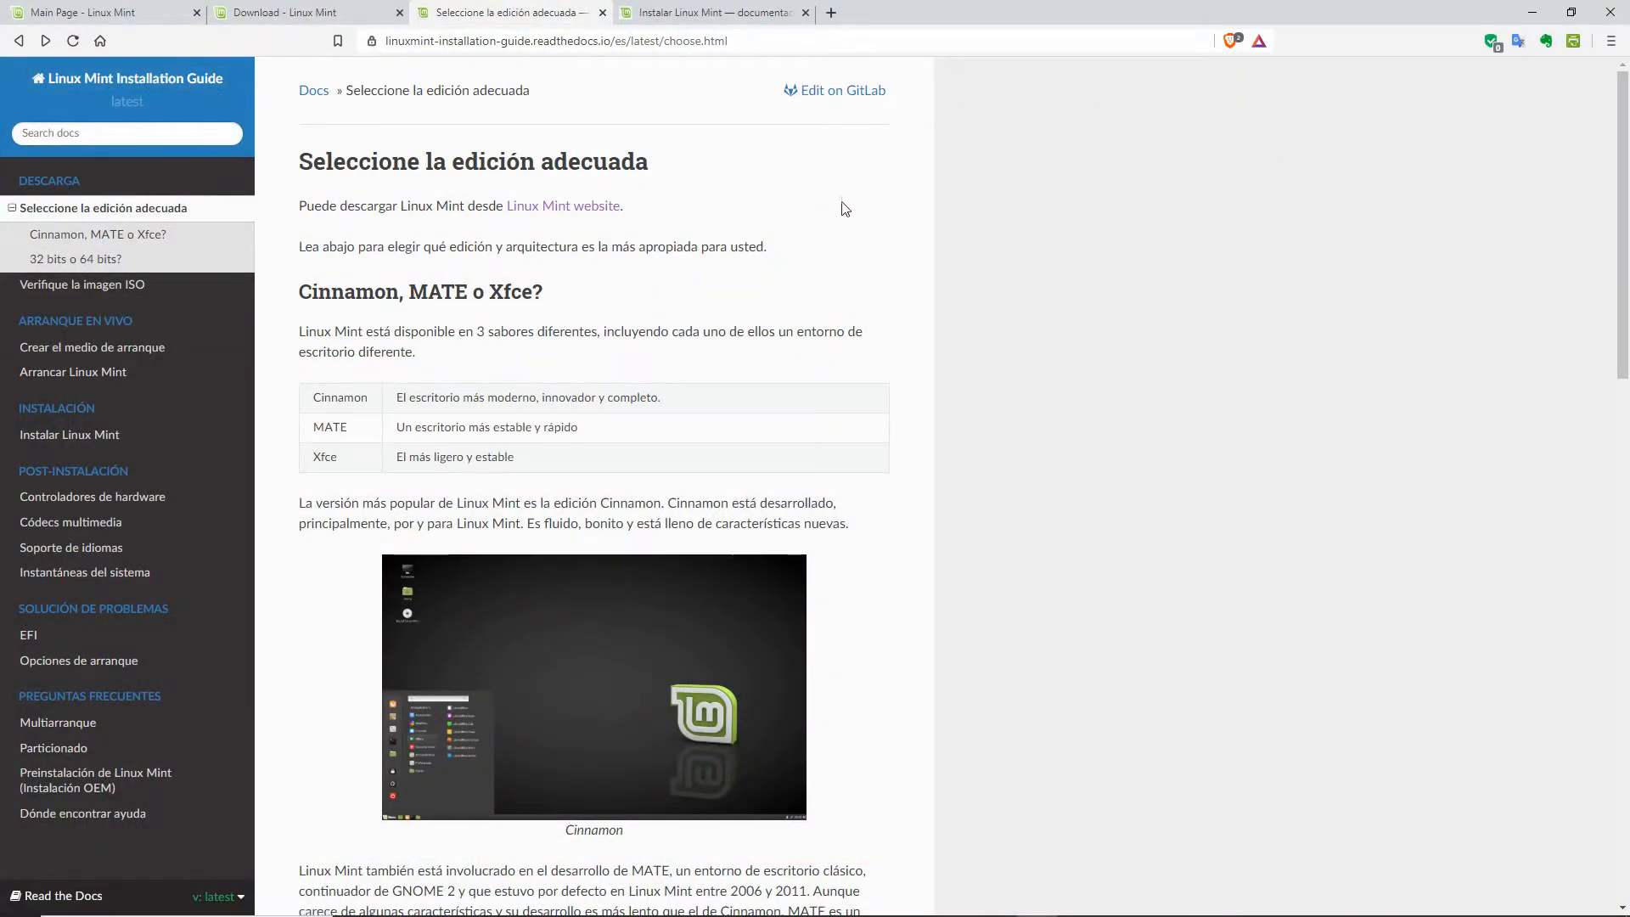
scroll(923, 208, down, 15)
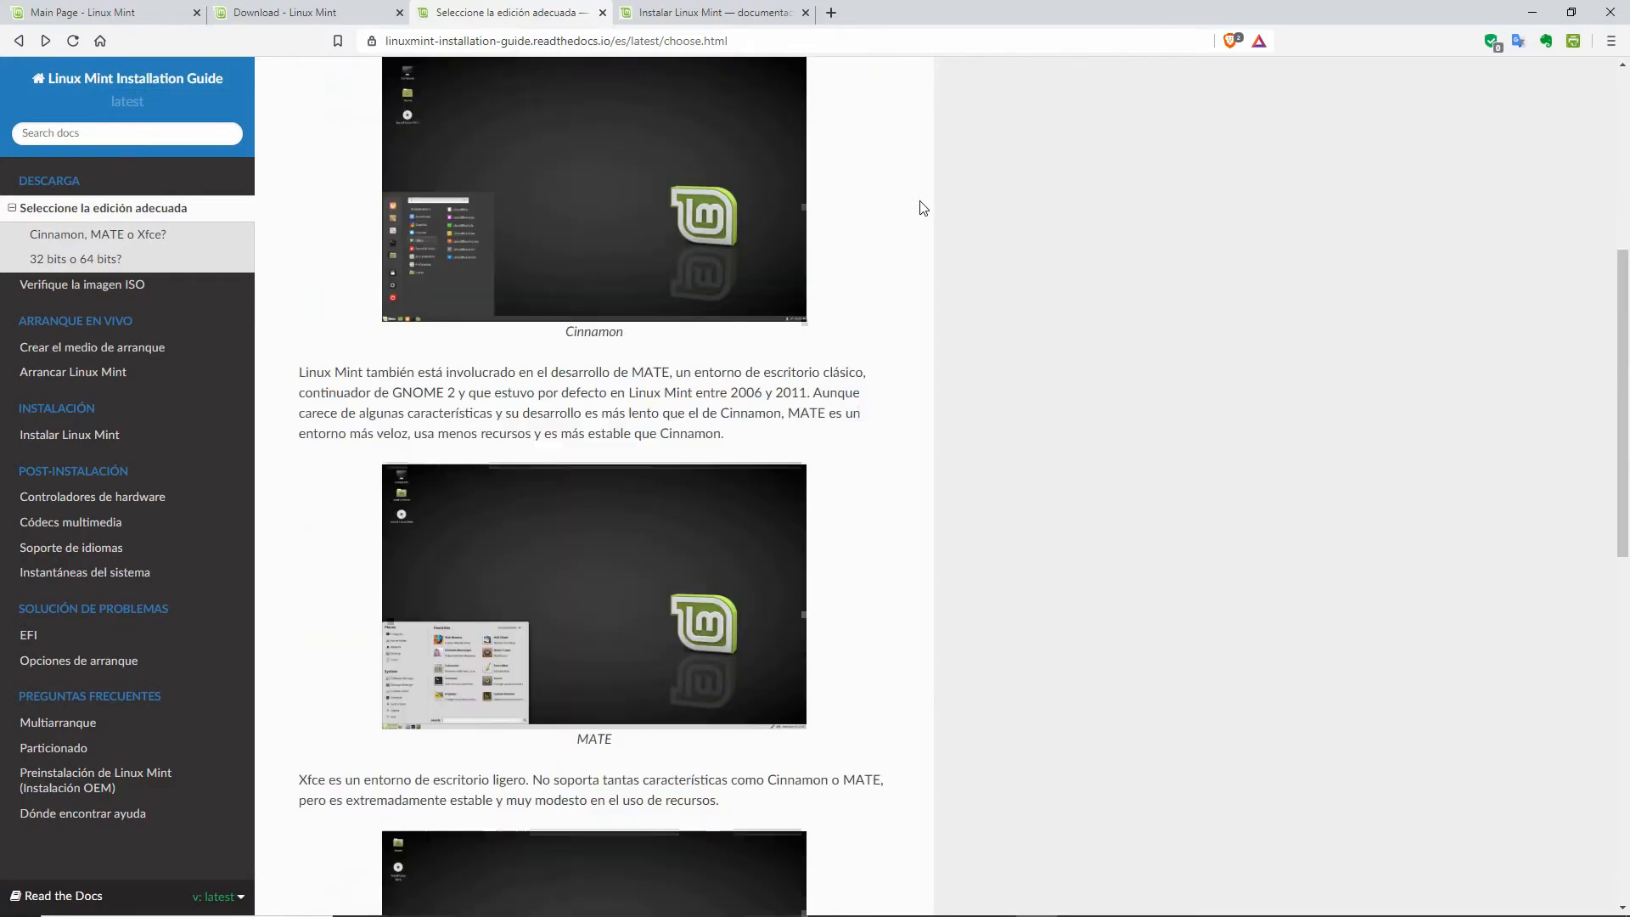
scroll(923, 208, down, 2)
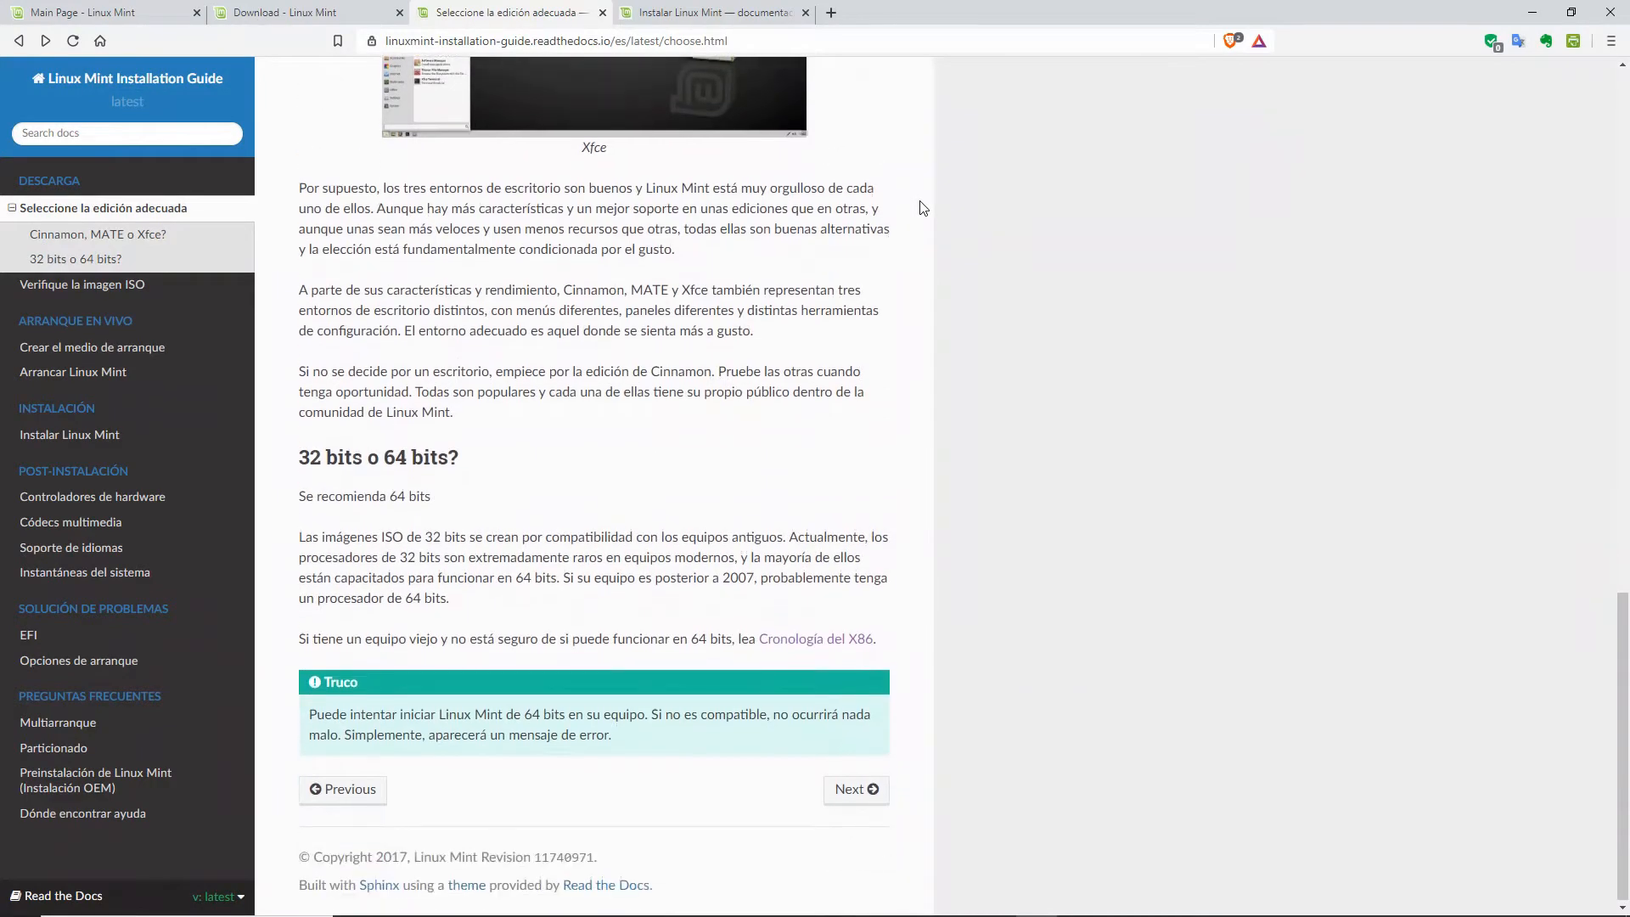
scroll(917, 208, up, 20)
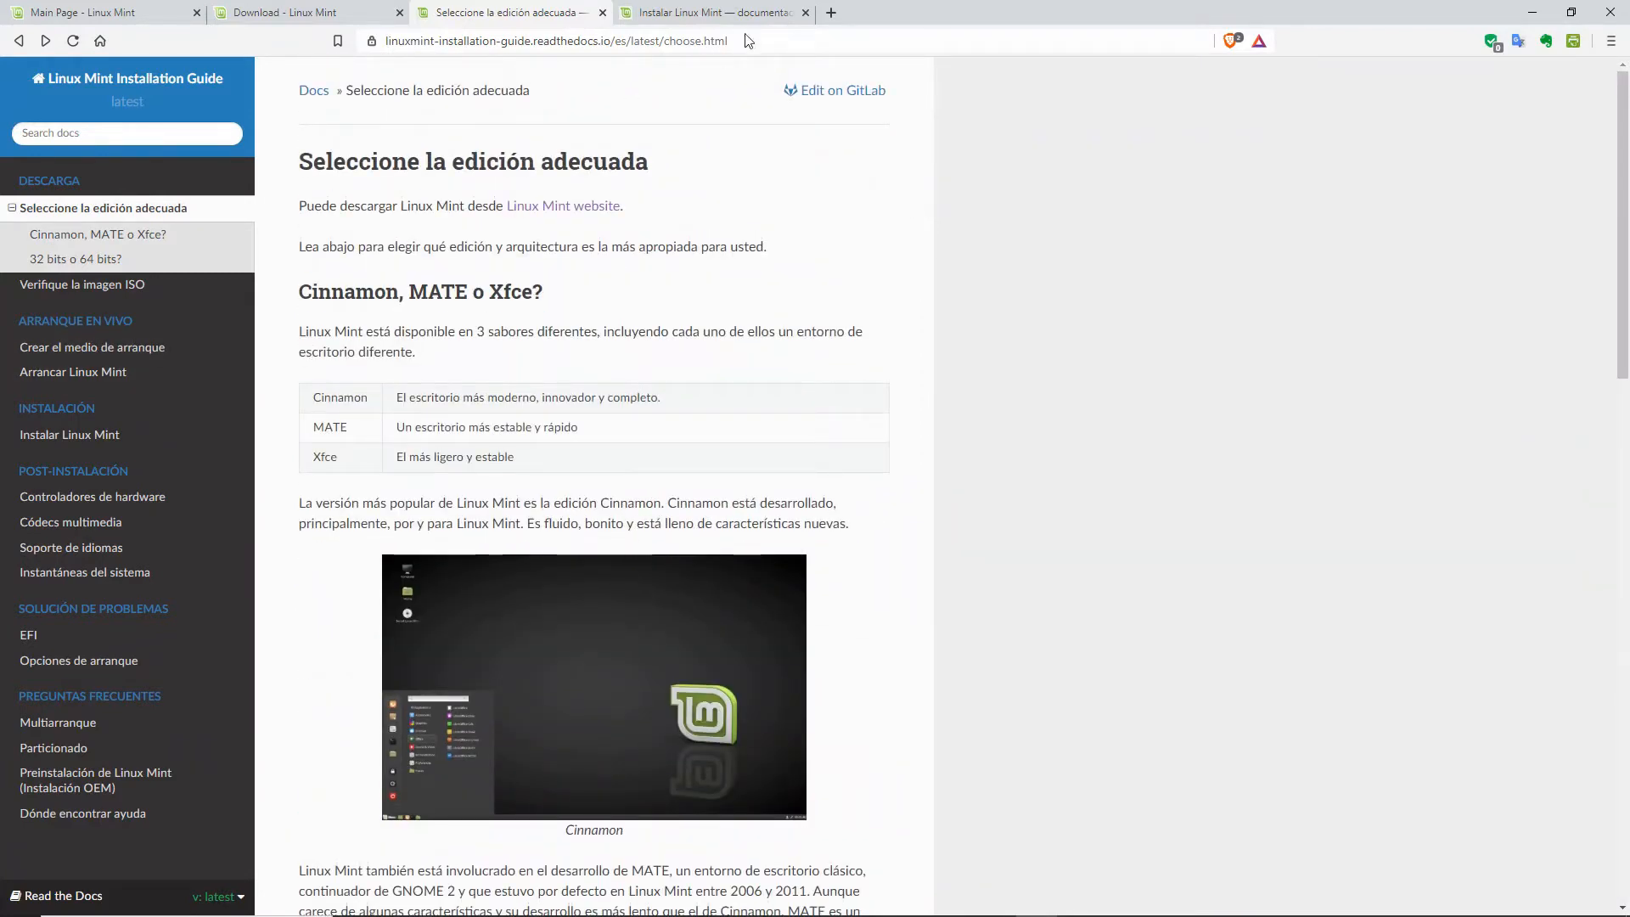
click(735, 13)
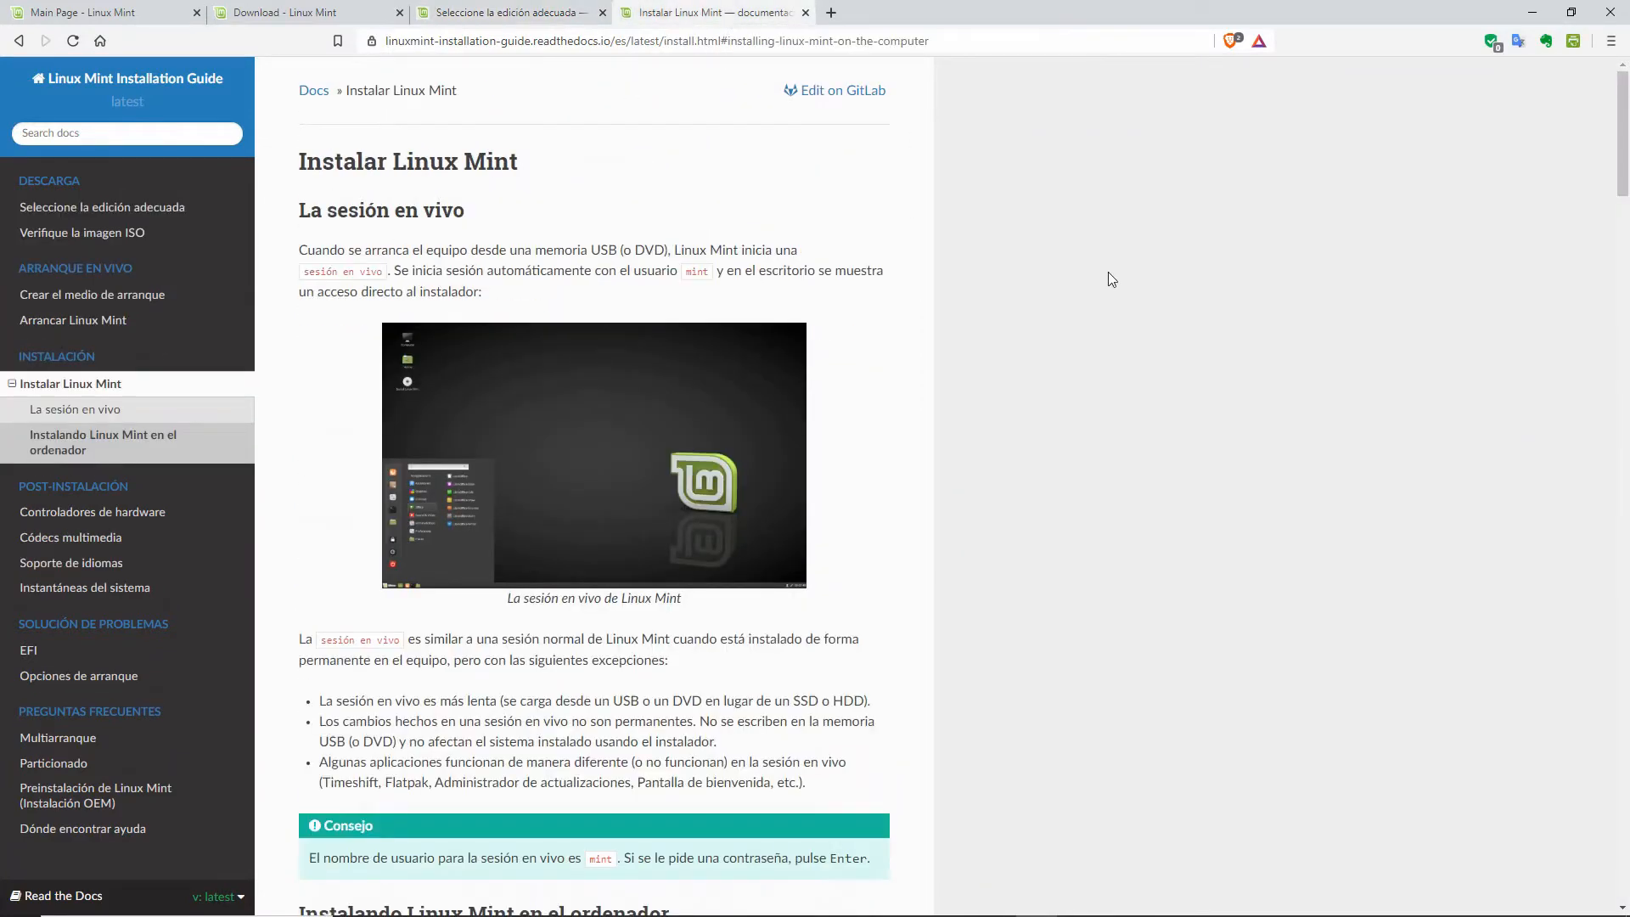
scroll(1108, 273, down, 7)
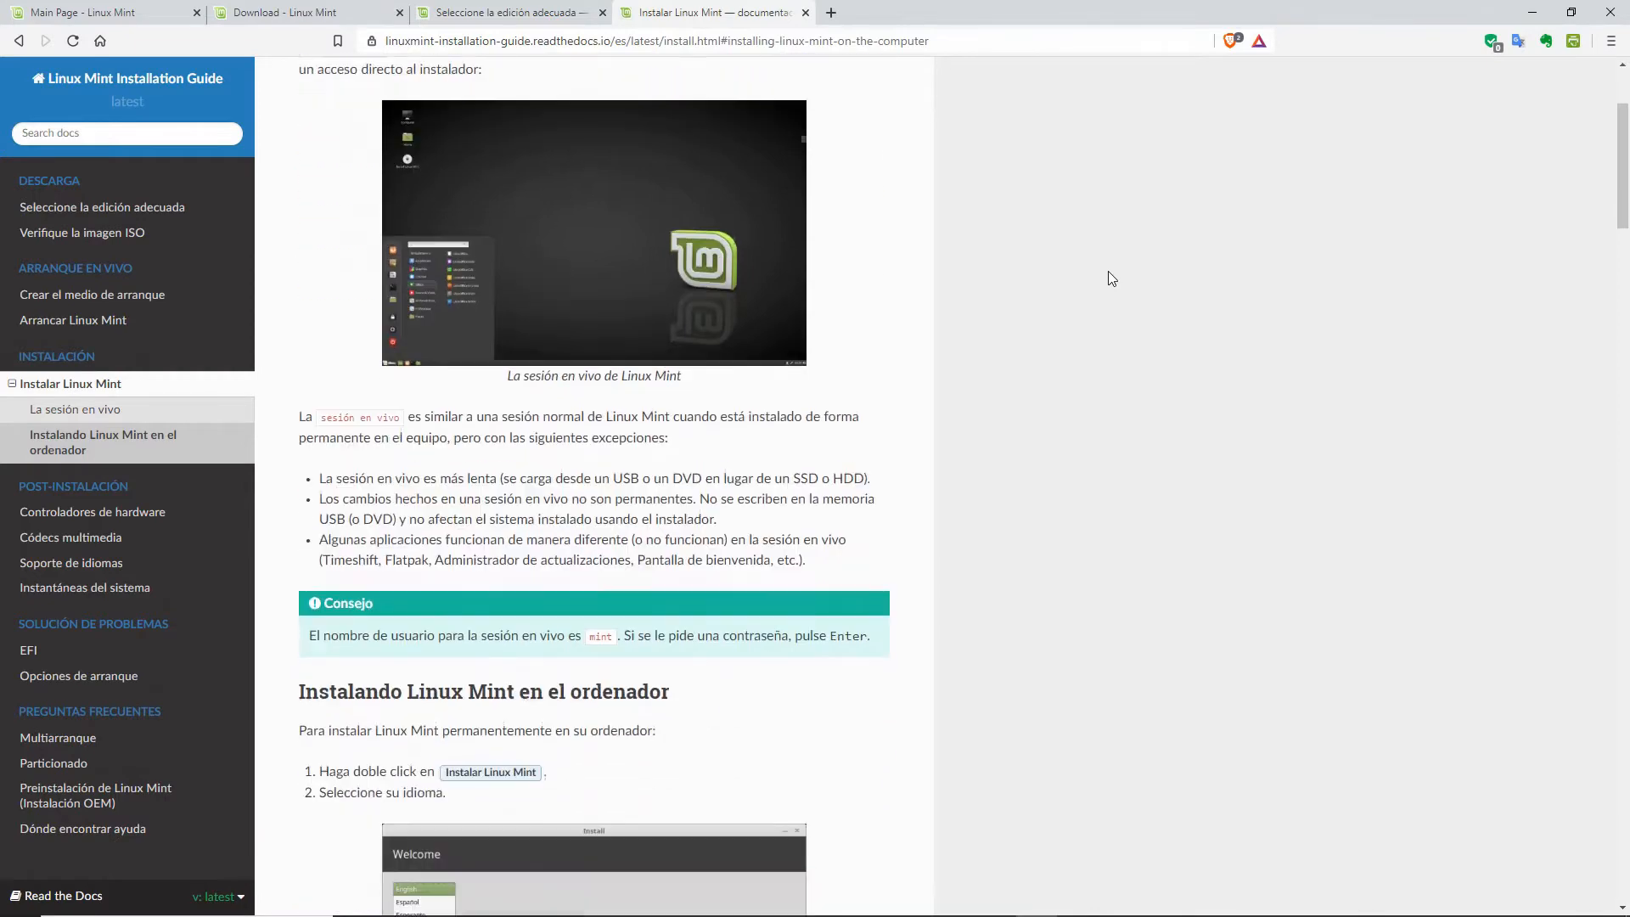
scroll(1108, 272, down, 2)
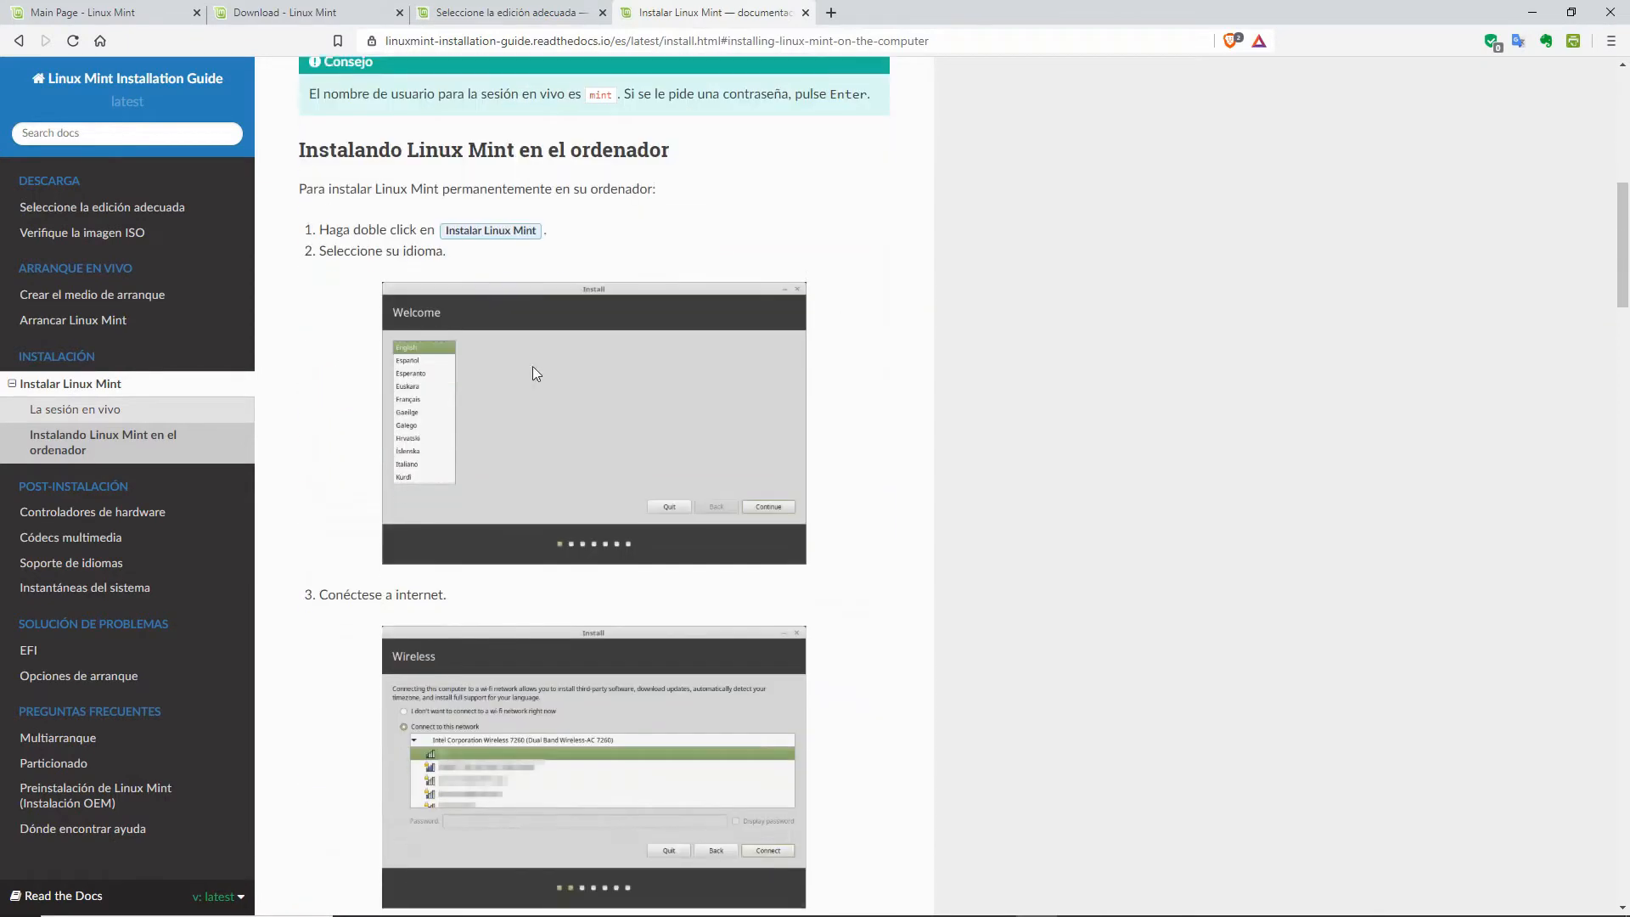
click(583, 397)
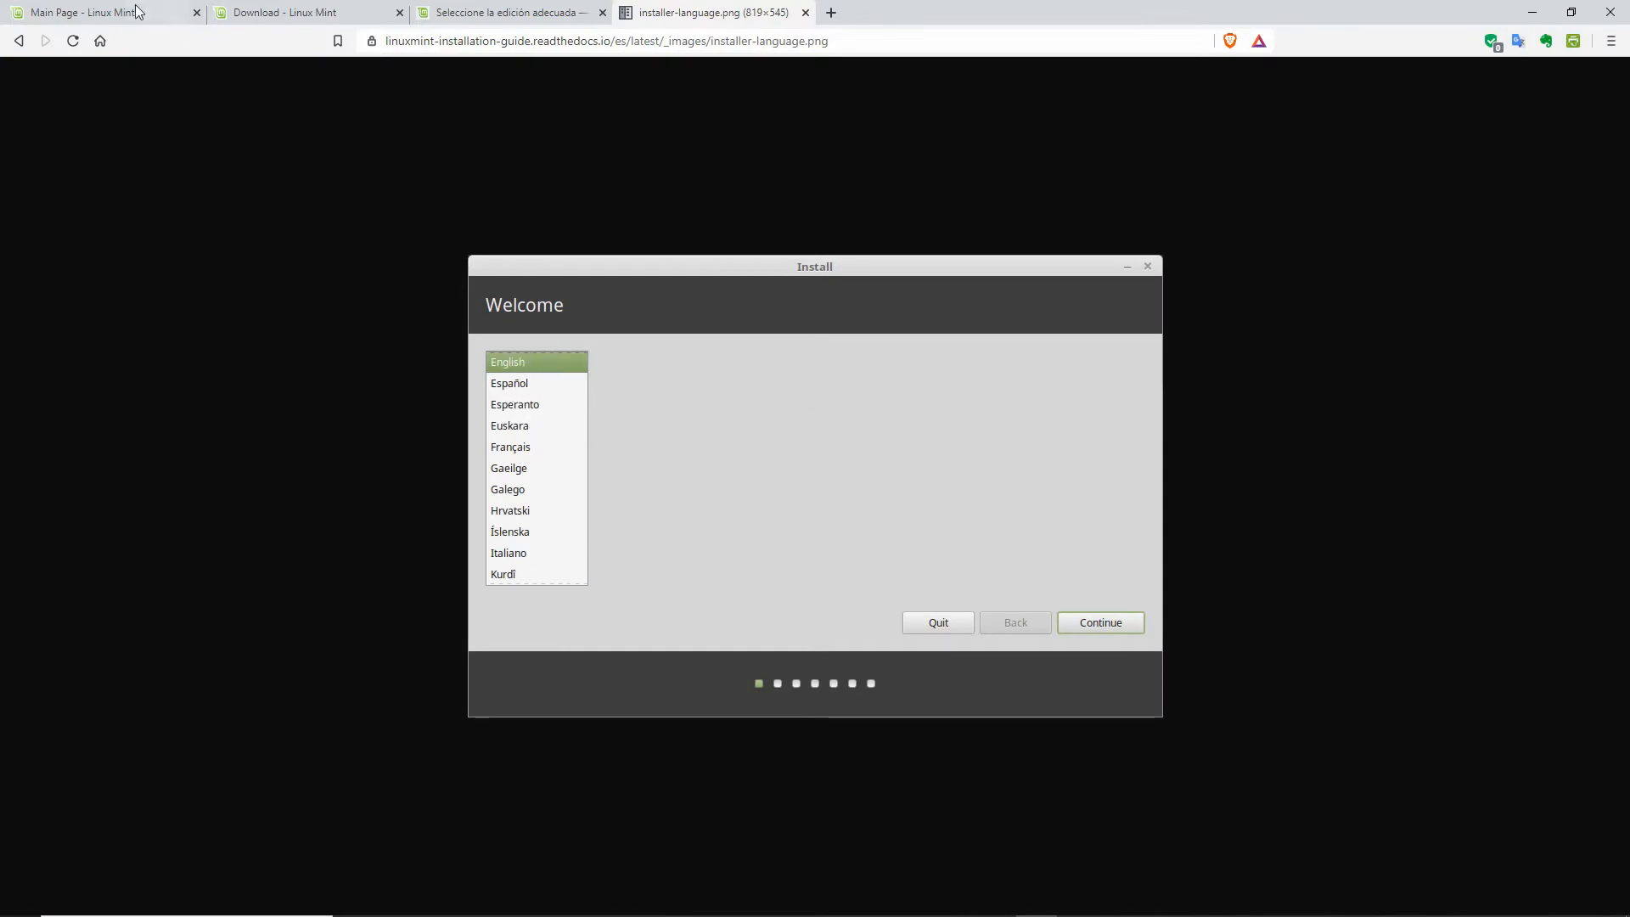
click(18, 41)
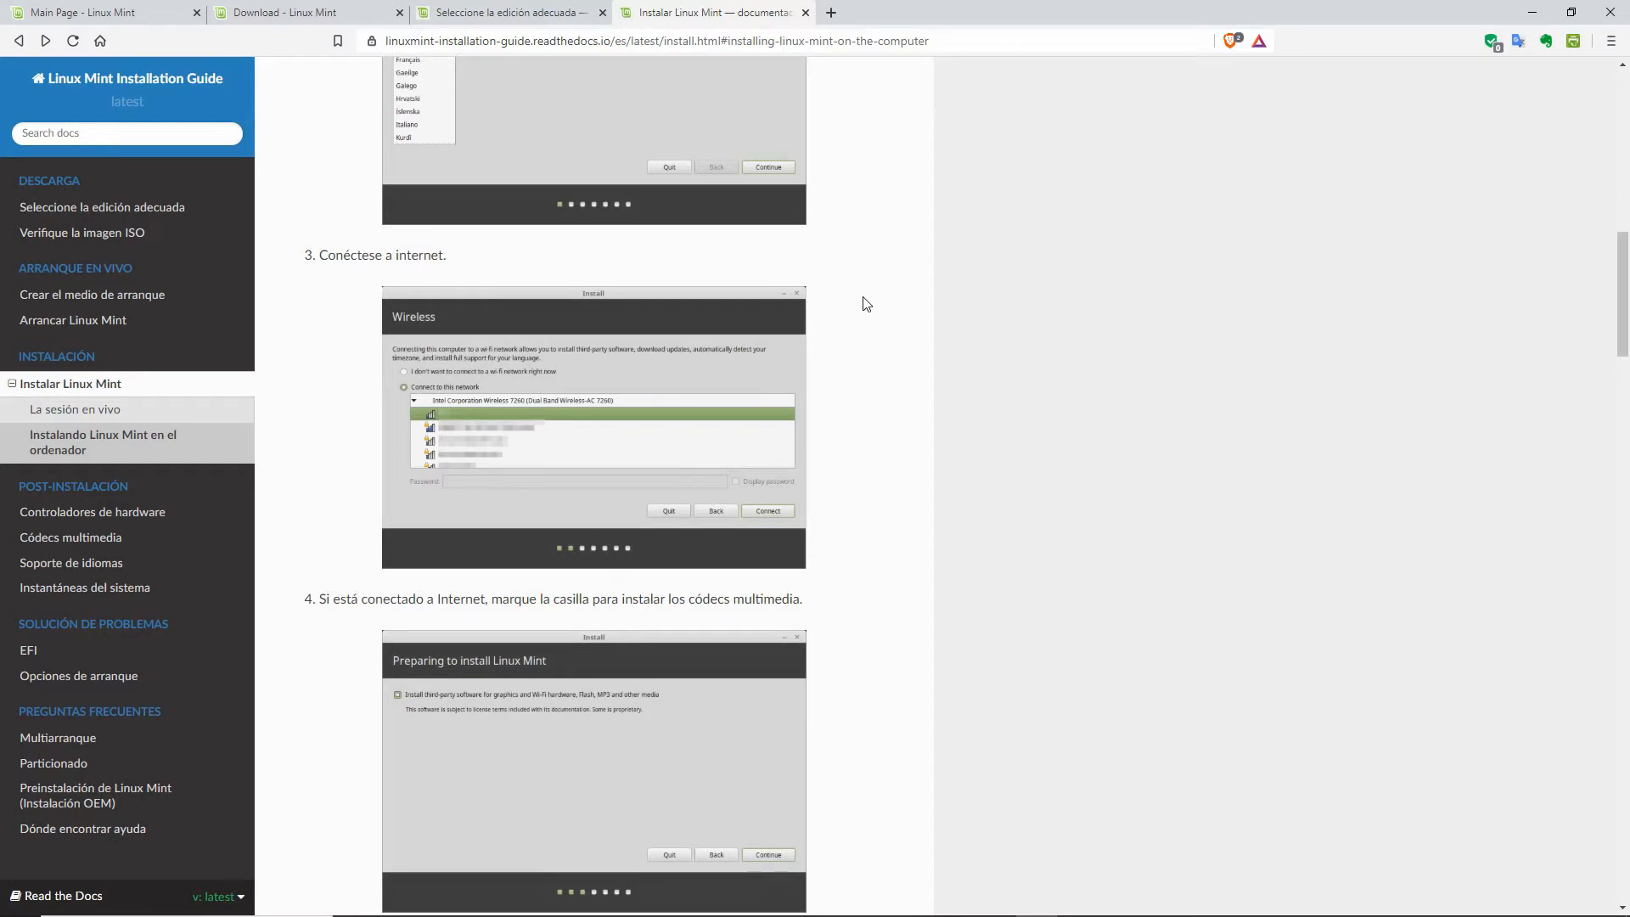
scroll(866, 304, down, 2)
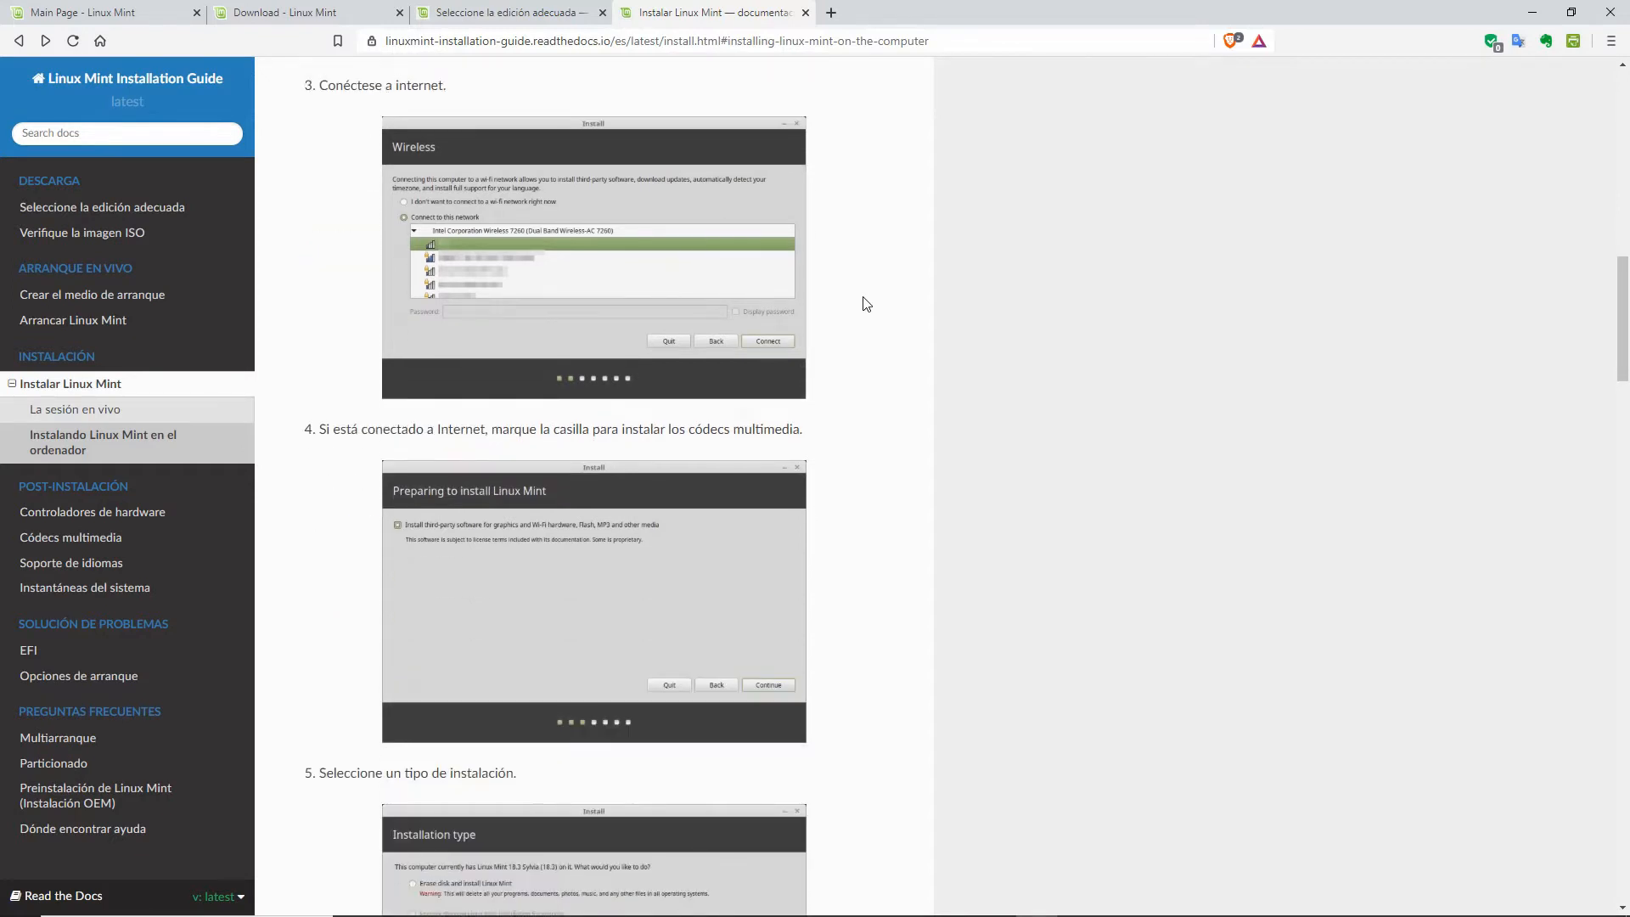
scroll(866, 304, down, 4)
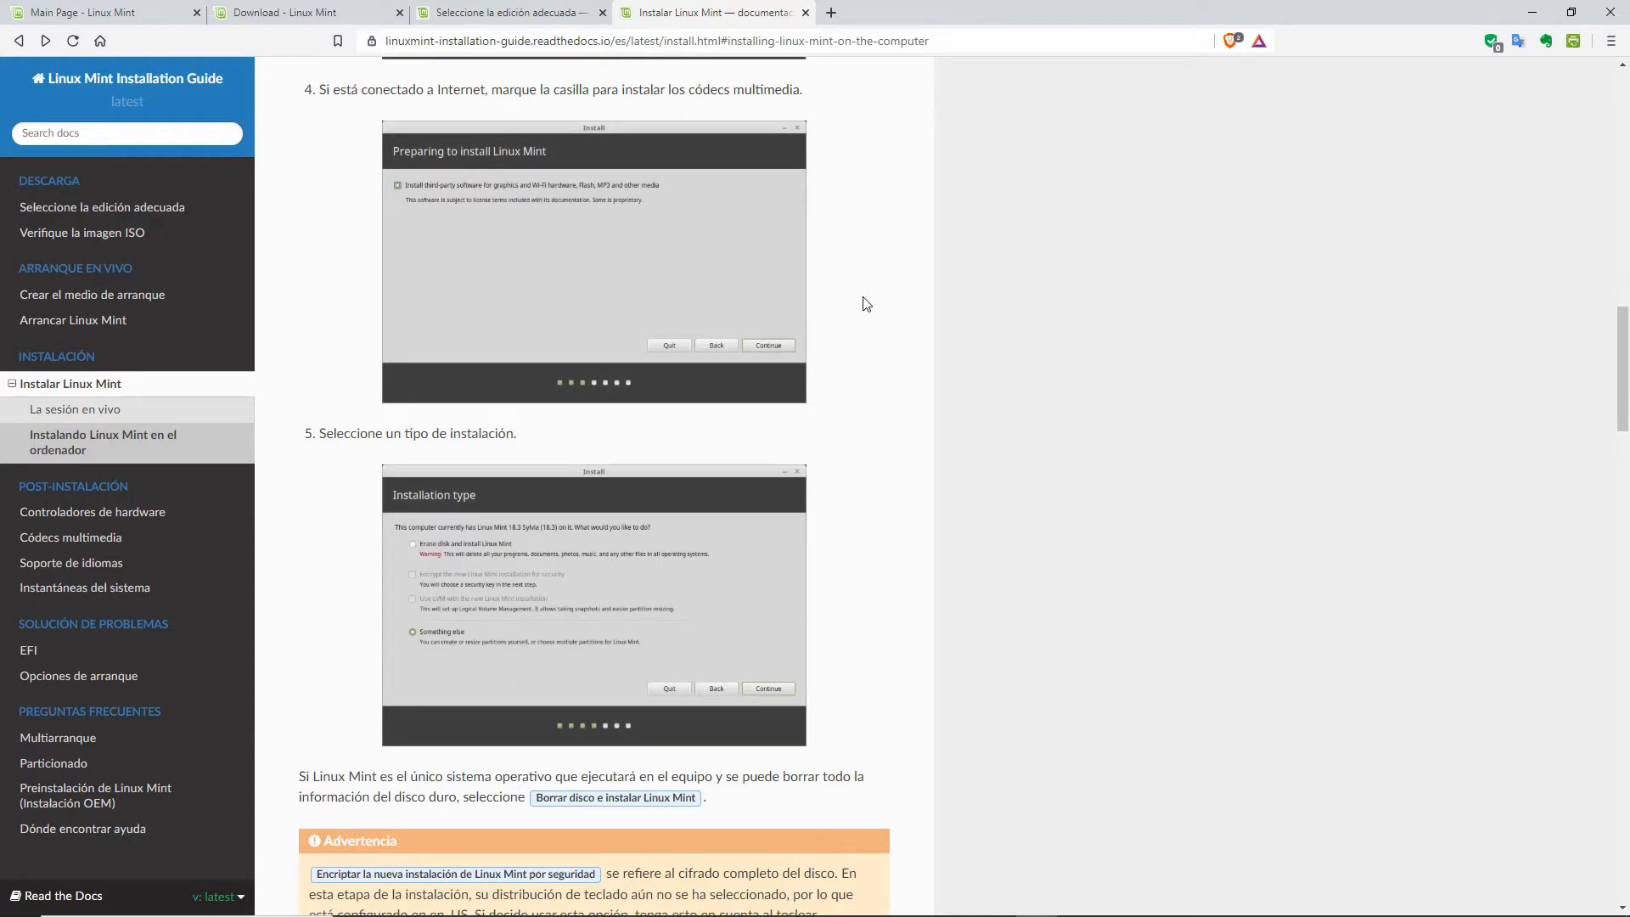
scroll(866, 304, down, 4)
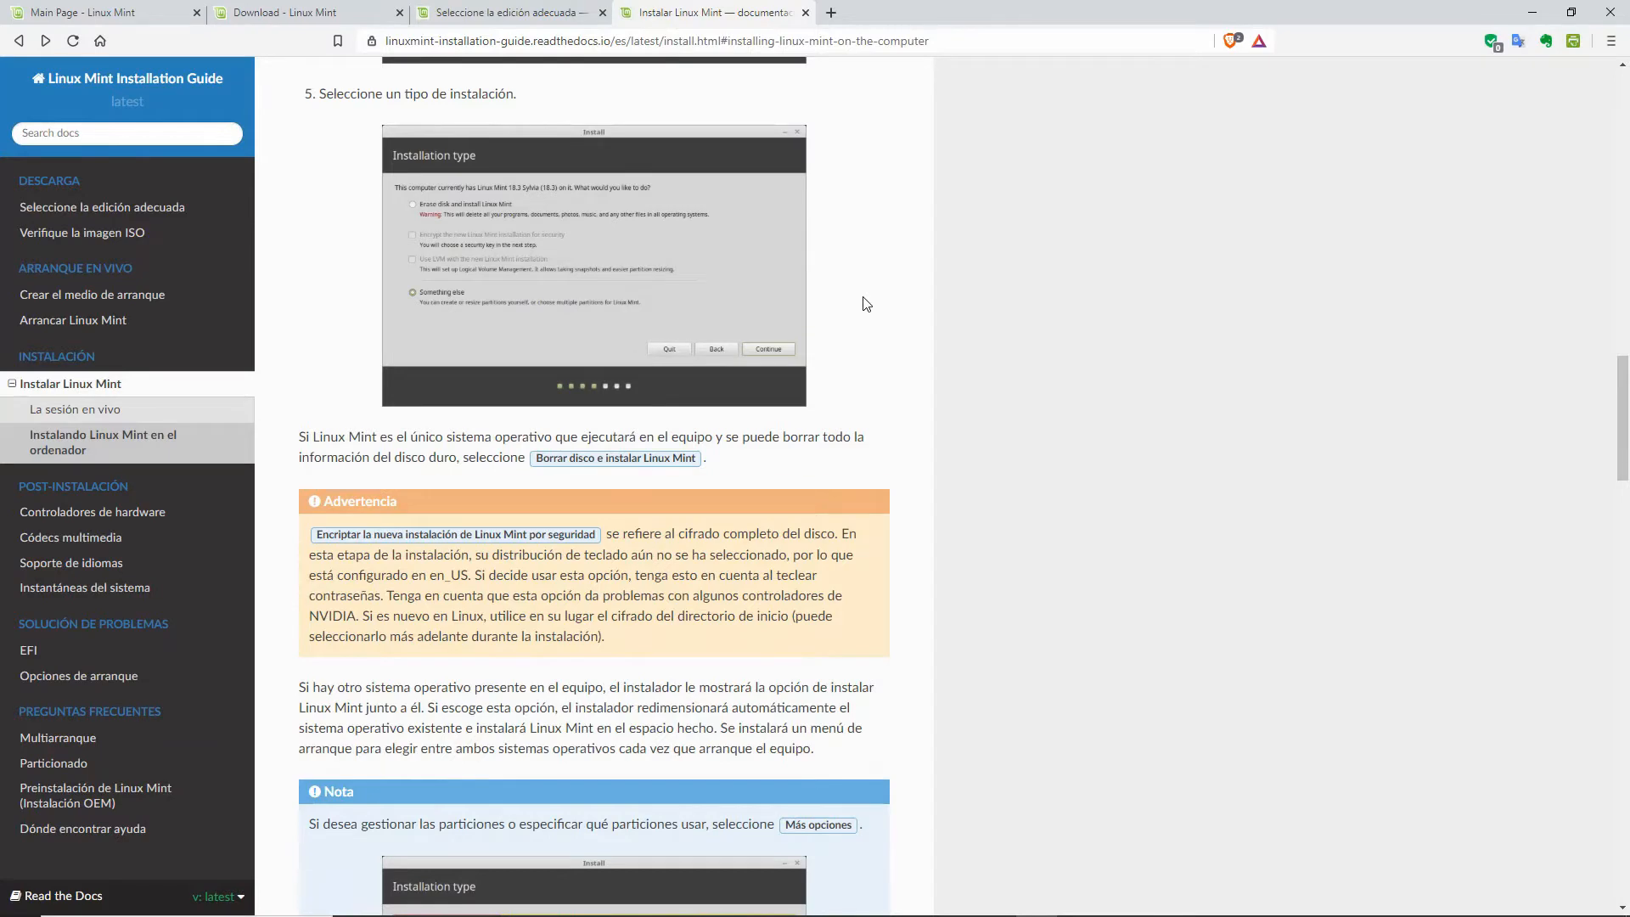
scroll(866, 304, down, 5)
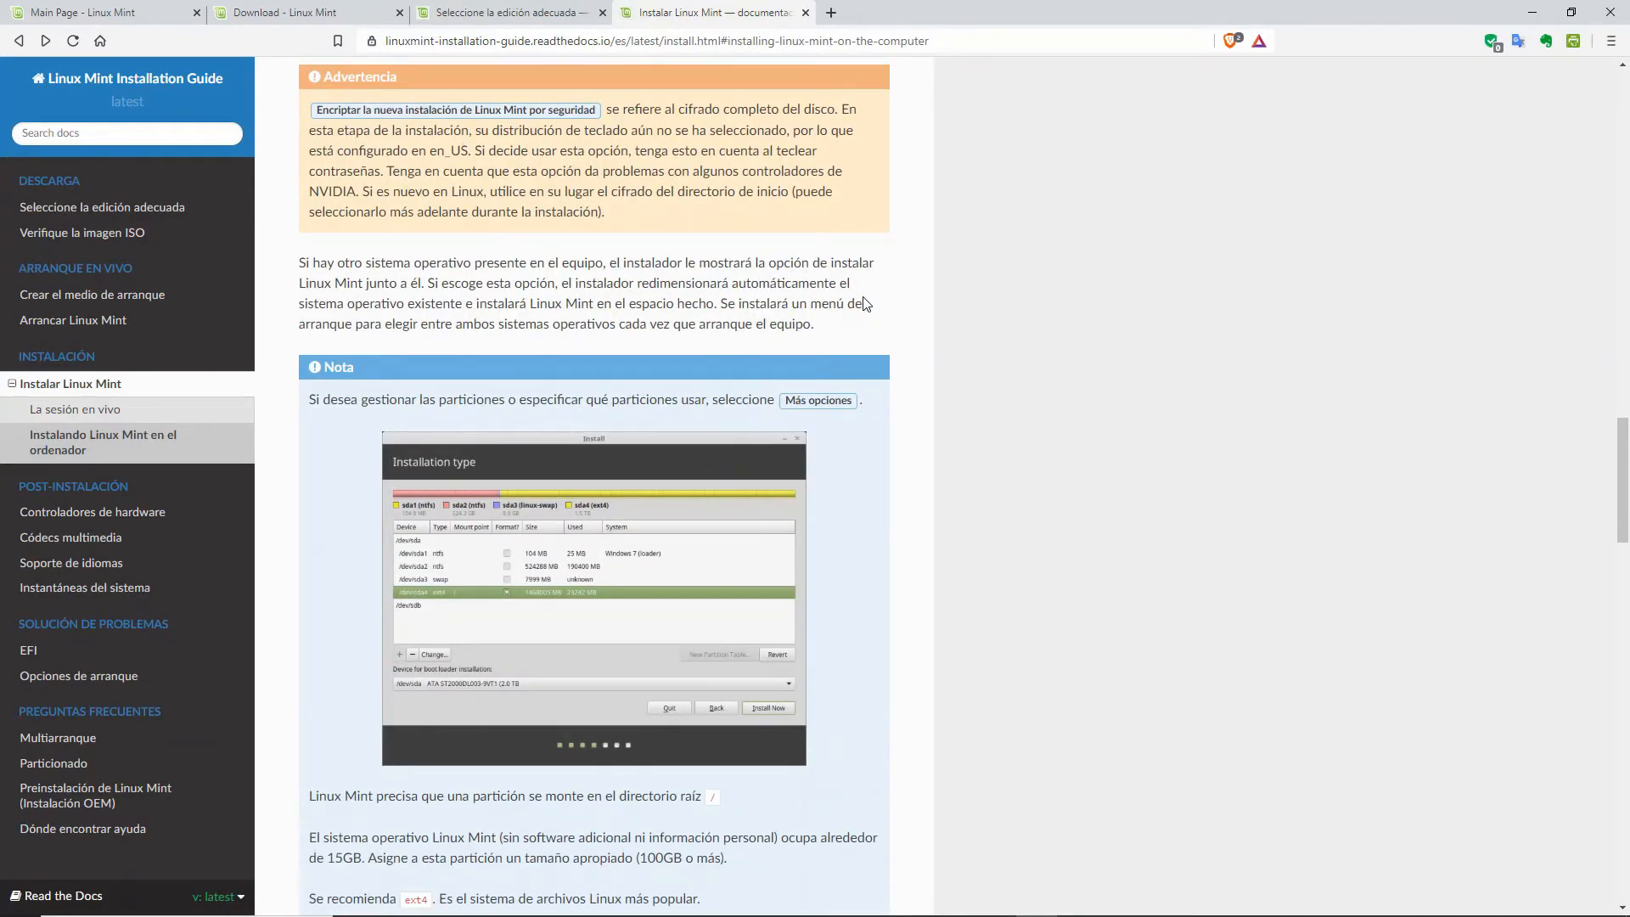
scroll(866, 304, down, 5)
scroll(862, 297, down, 7)
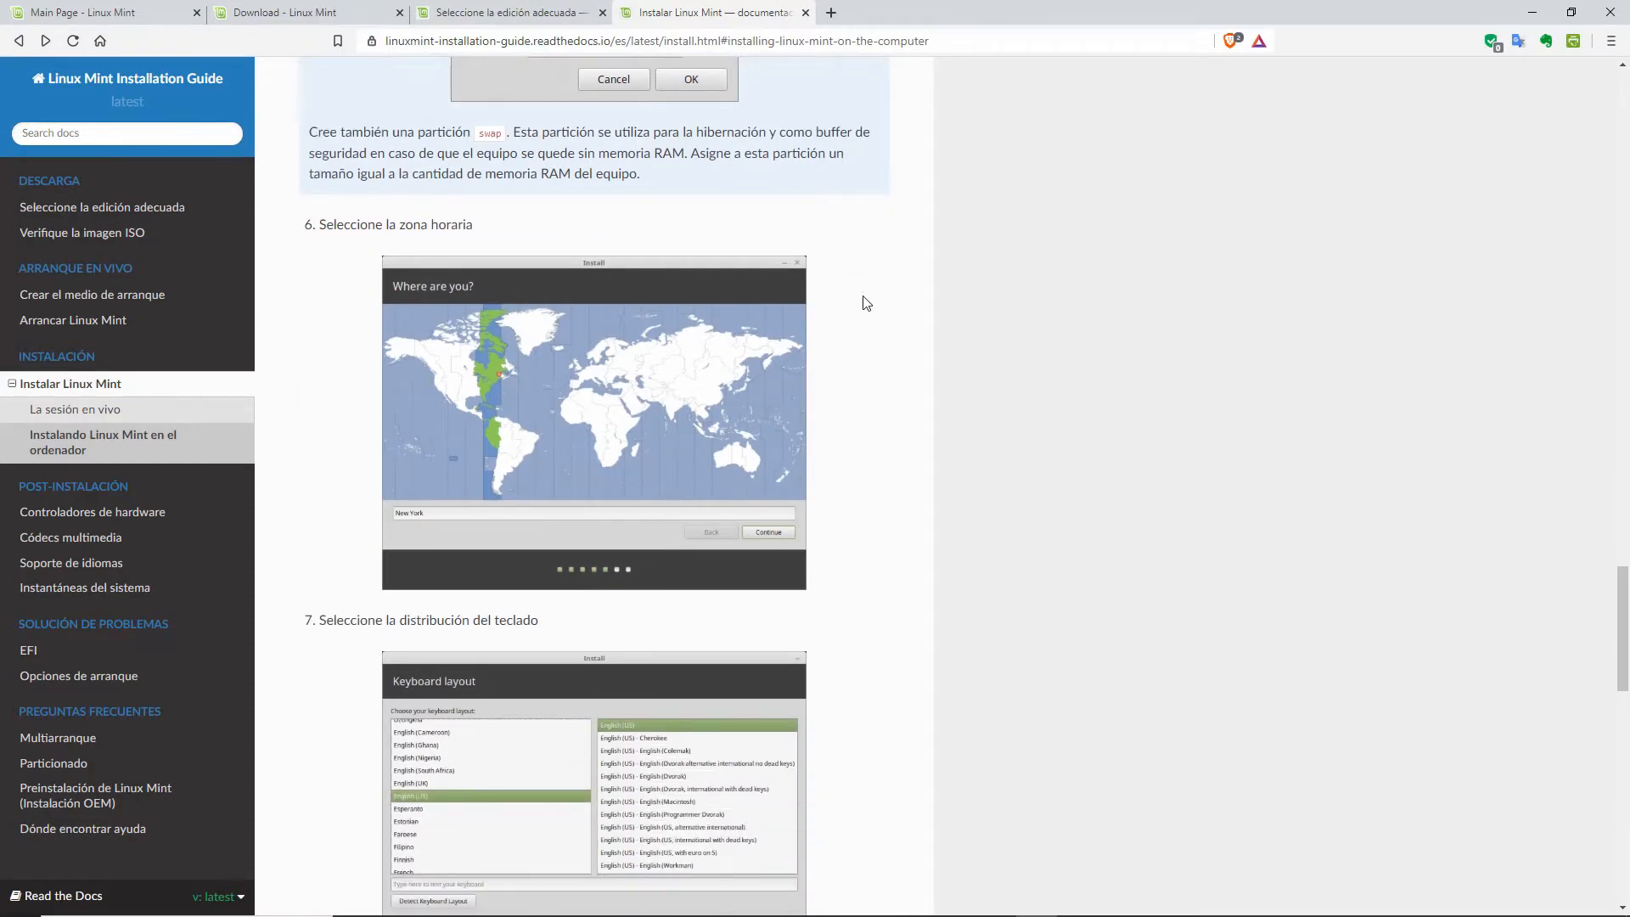
scroll(866, 304, down, 4)
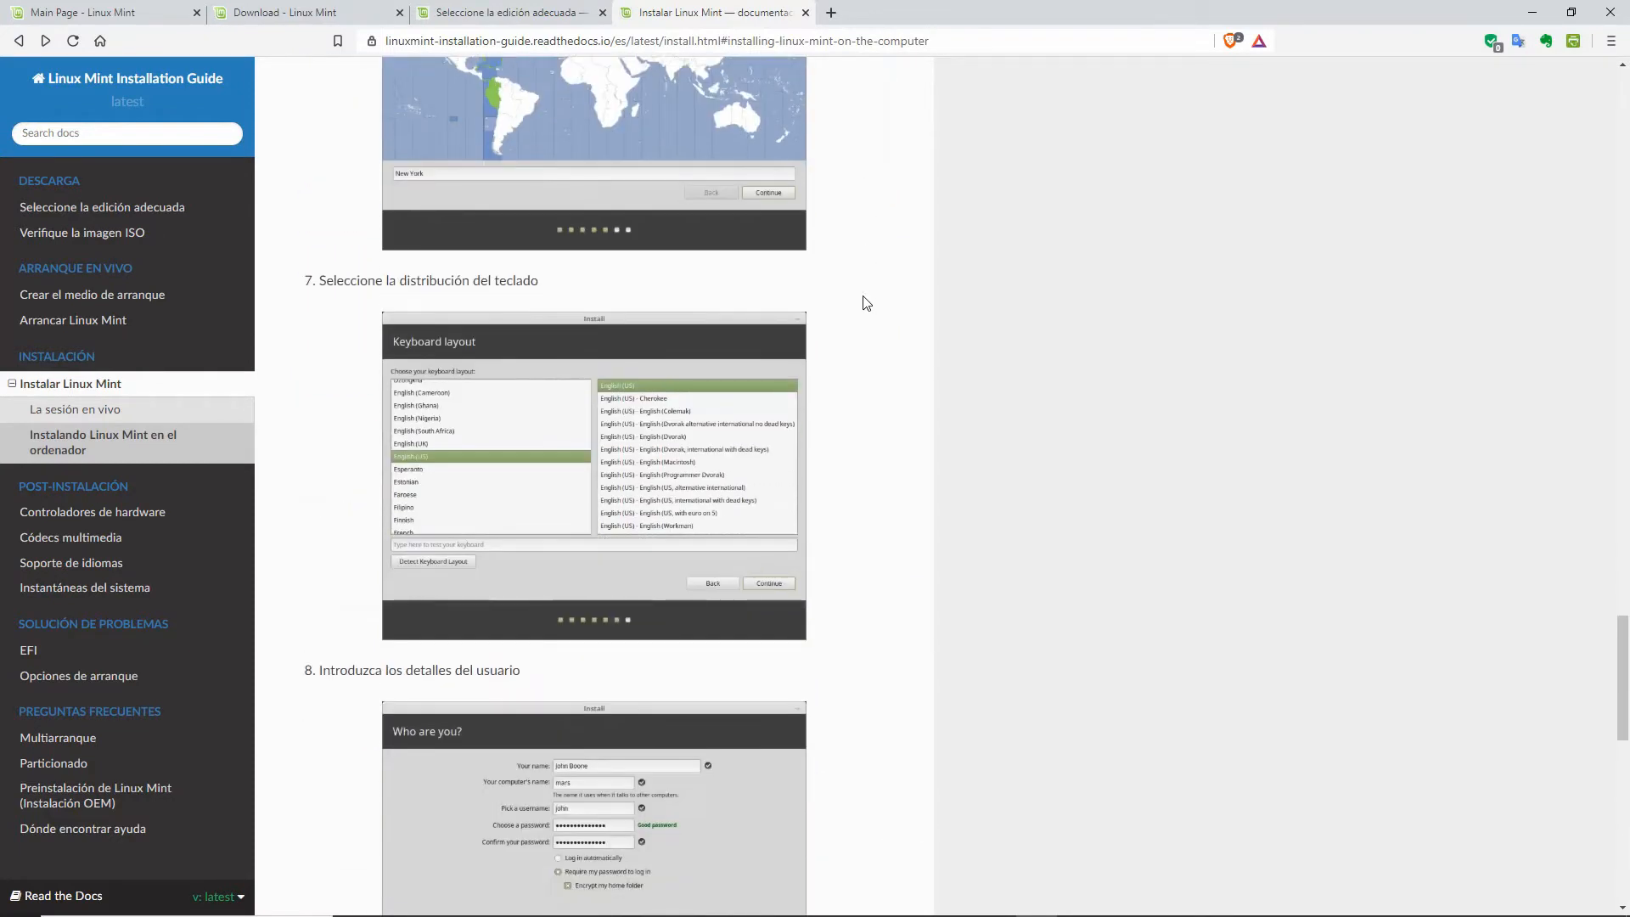
scroll(866, 303, down, 3)
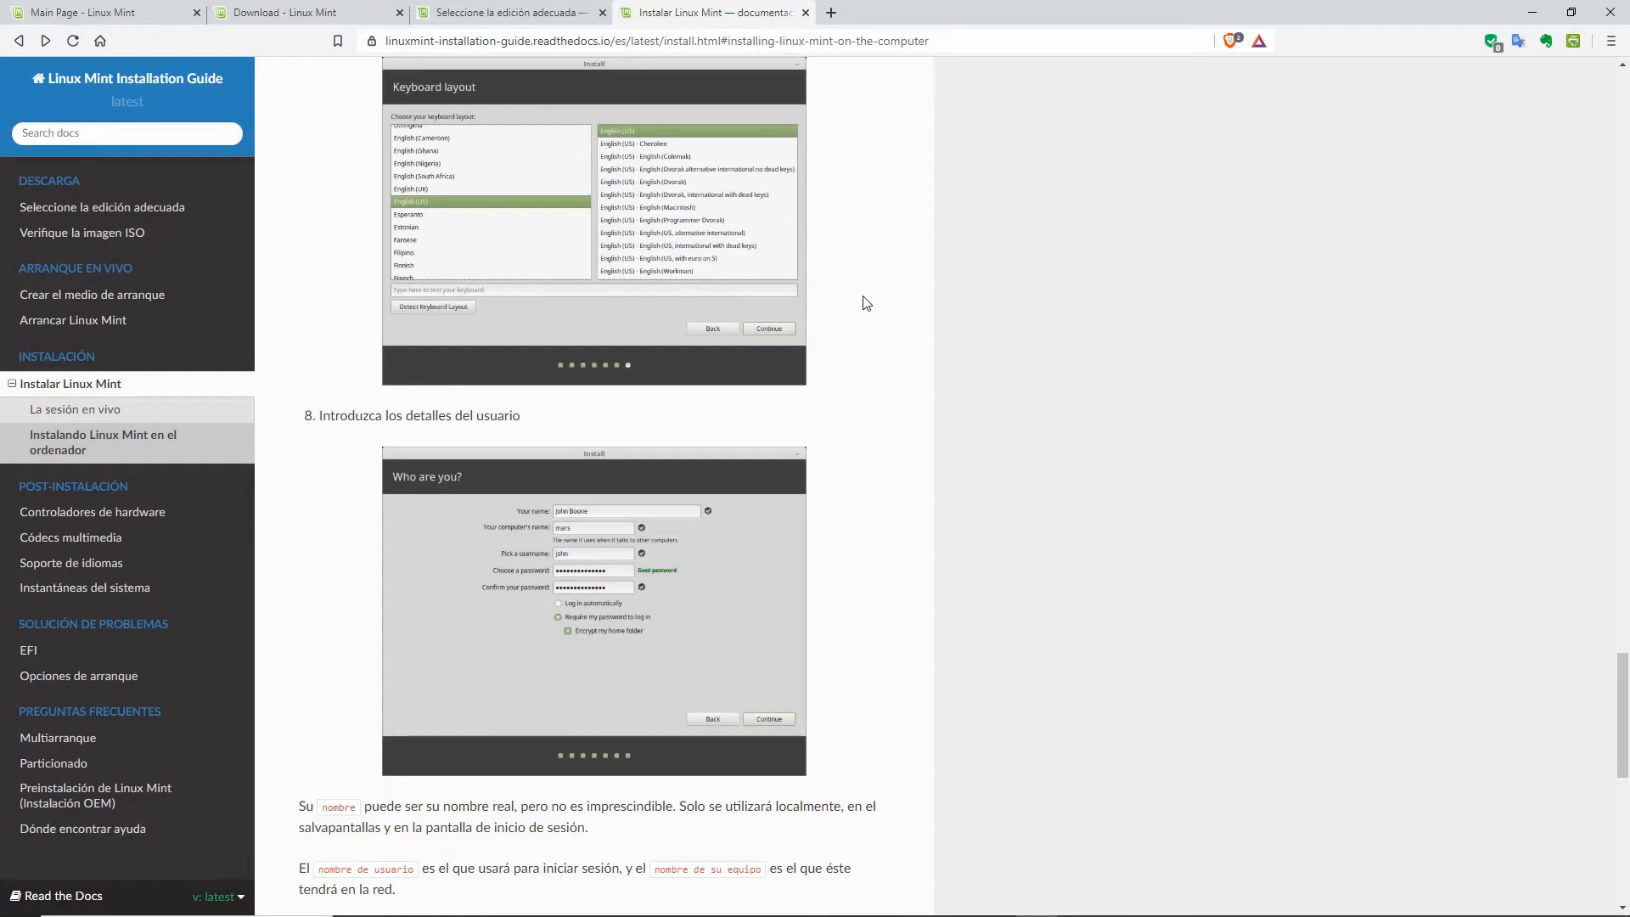
scroll(866, 303, down, 4)
scroll(866, 303, down, 6)
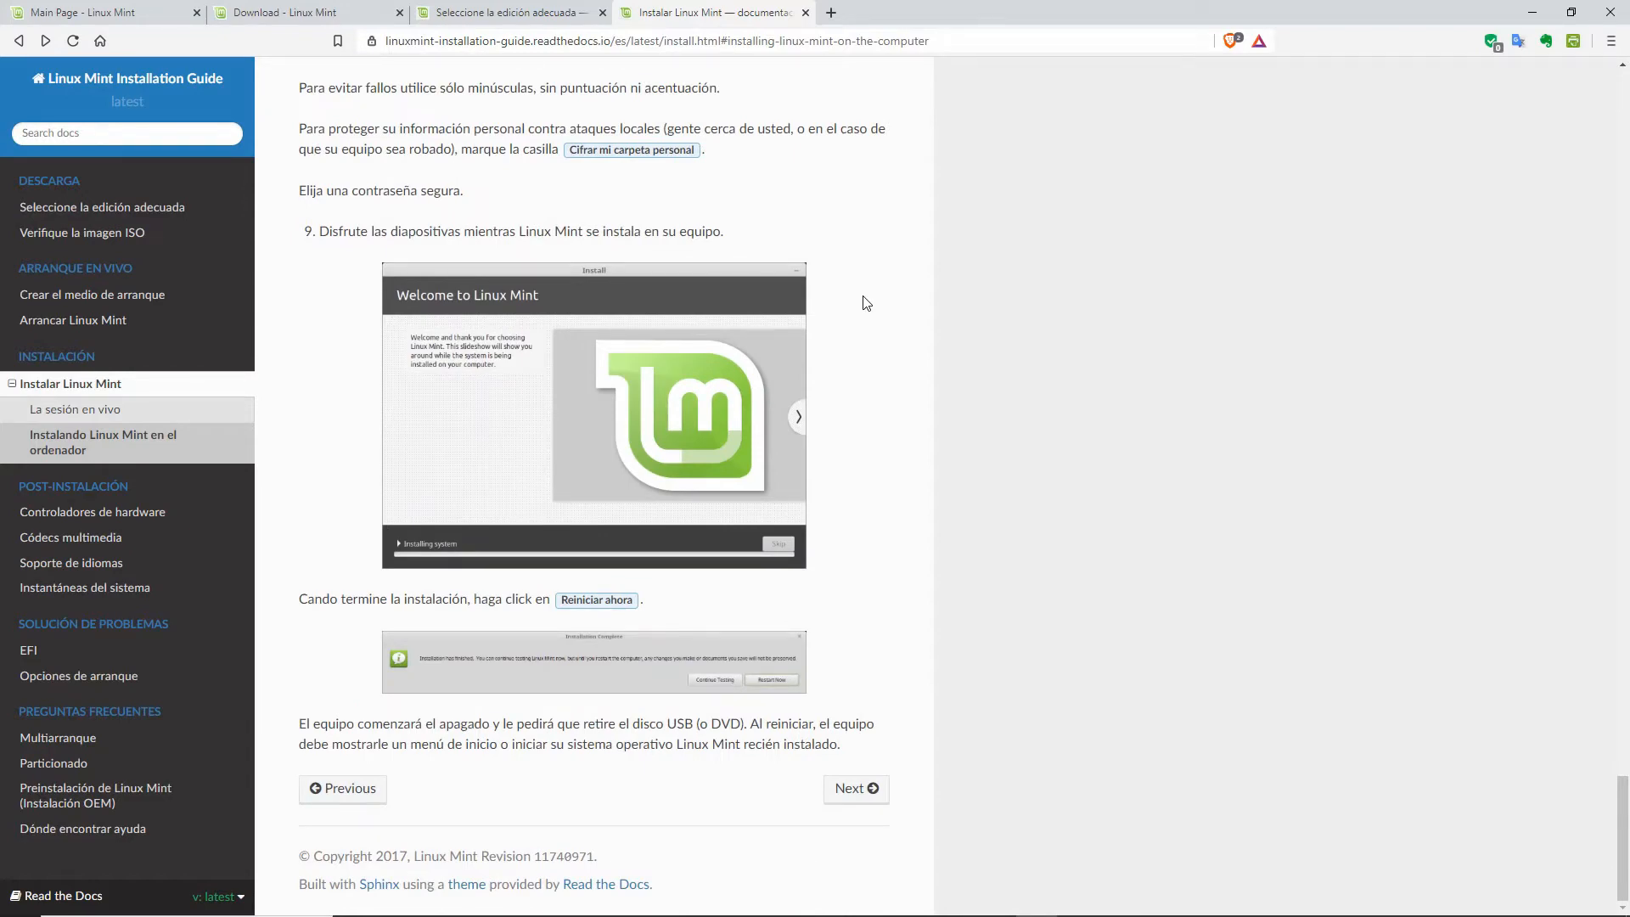
scroll(866, 303, up, 20)
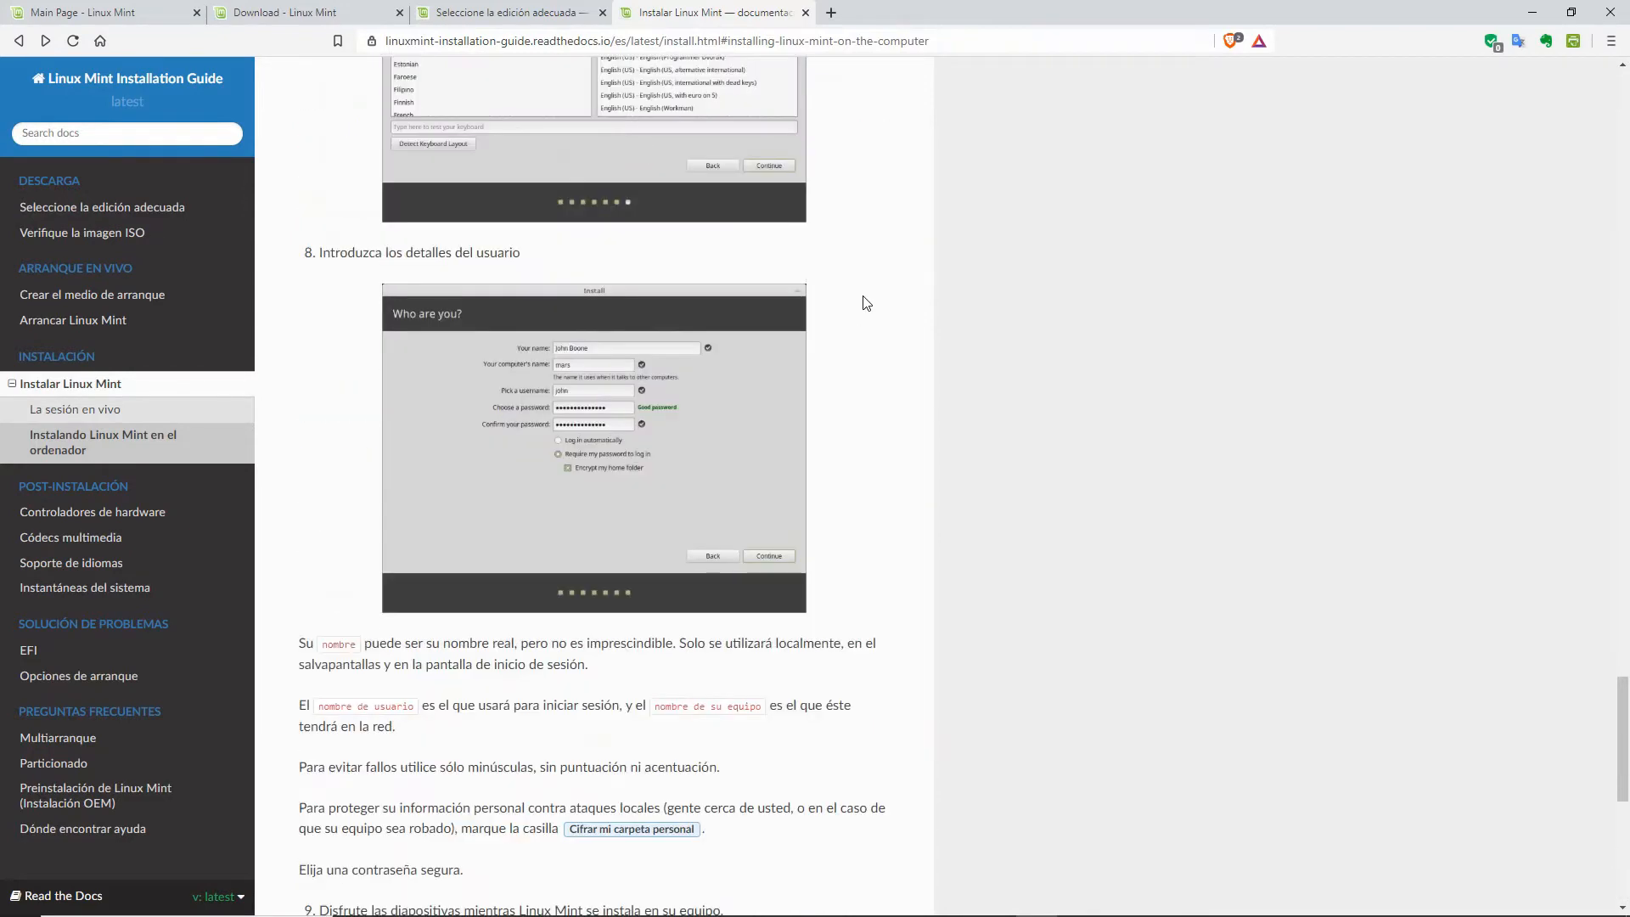
scroll(866, 303, up, 10)
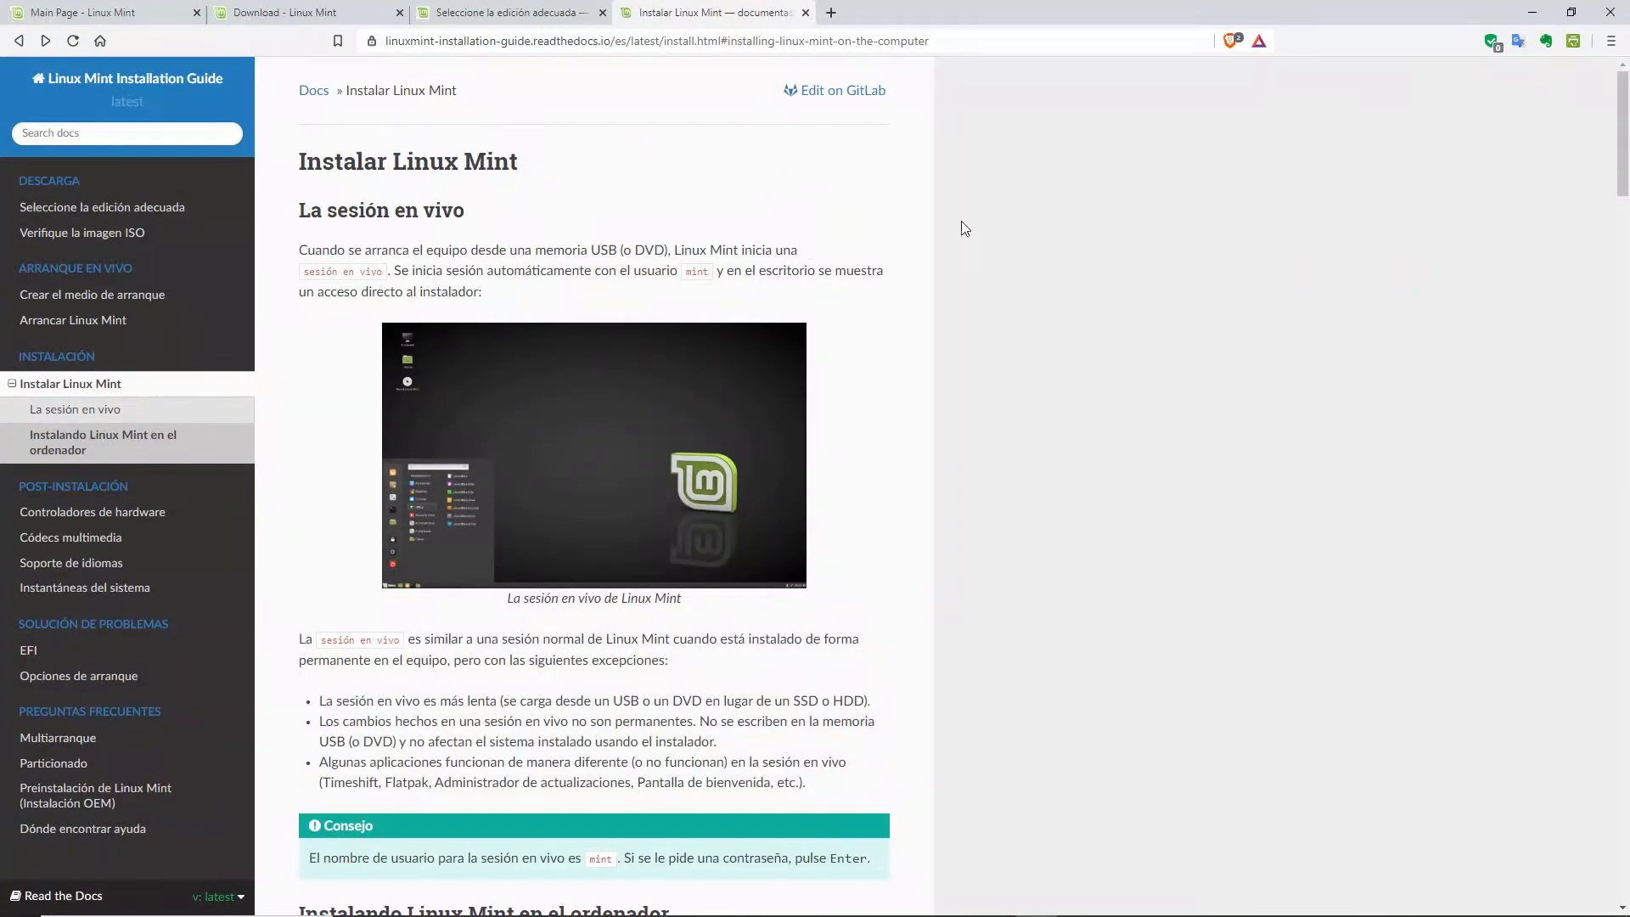
mouse_move(1077, 909)
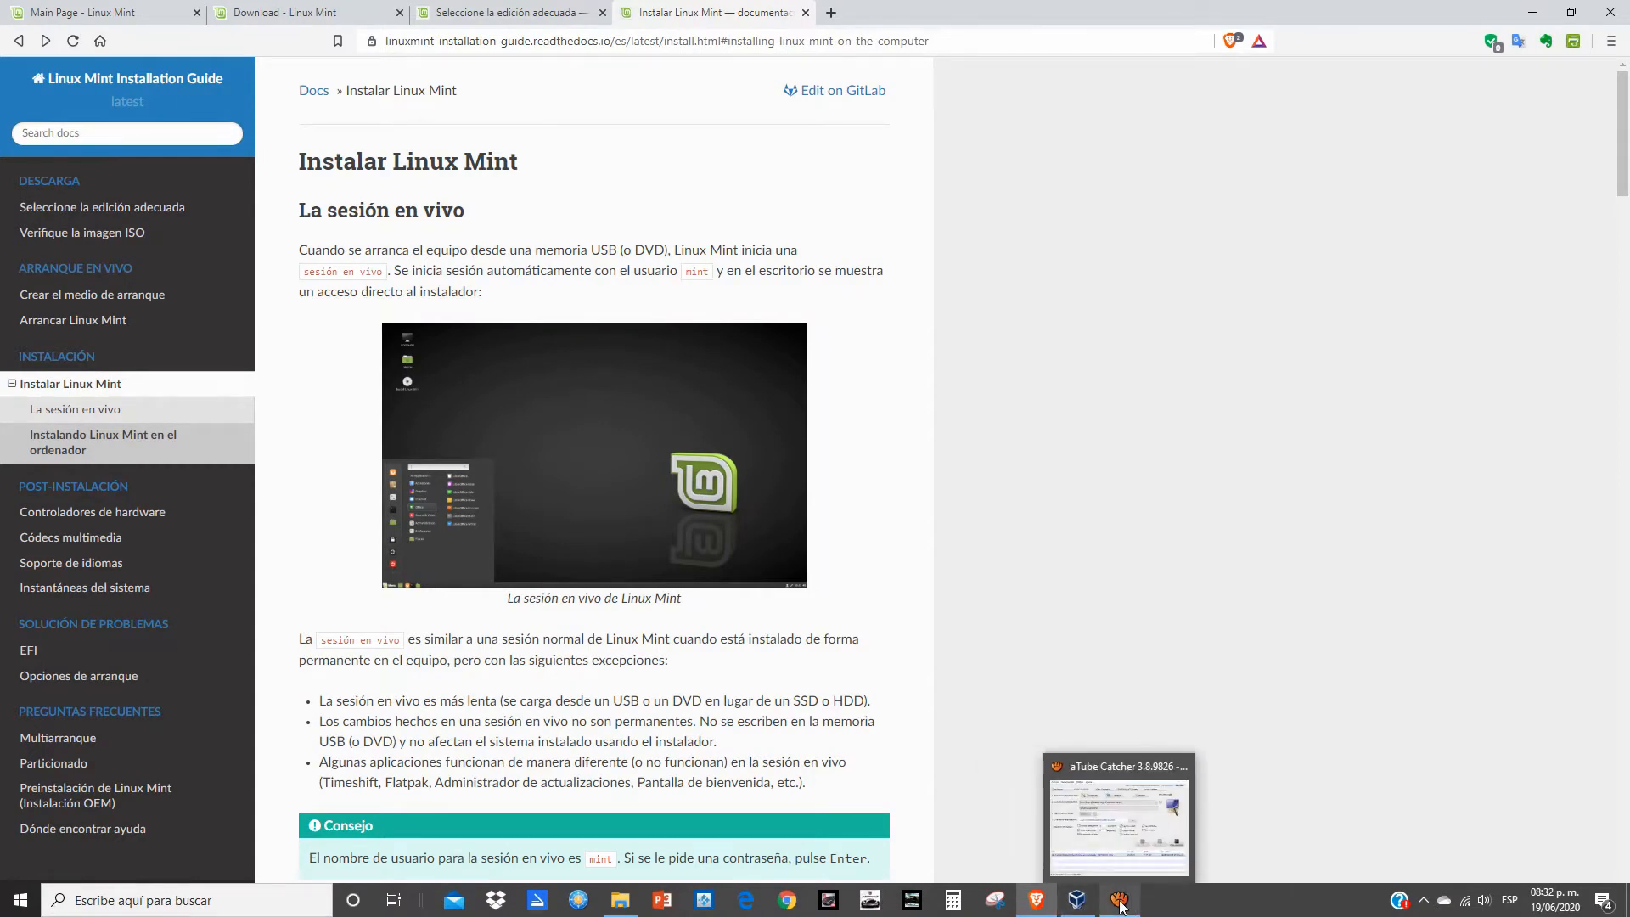
click(1077, 900)
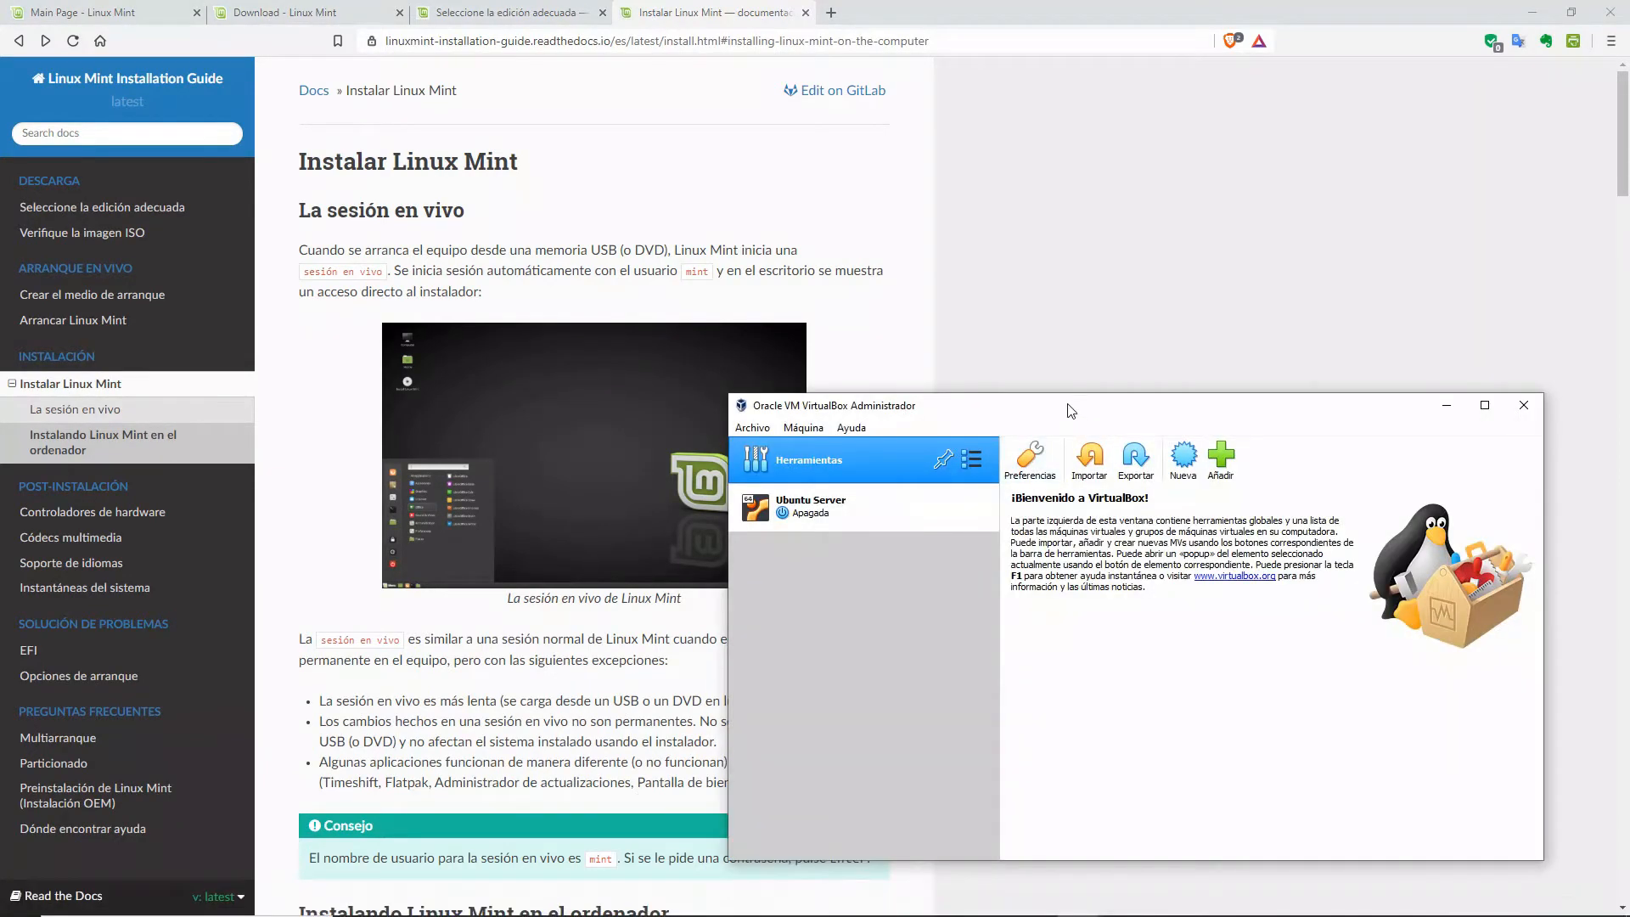
Step: Move the VirtualBox Manager window up and left, then bring up the Distros Linux ISO folder
drag(1067, 405, 740, 212)
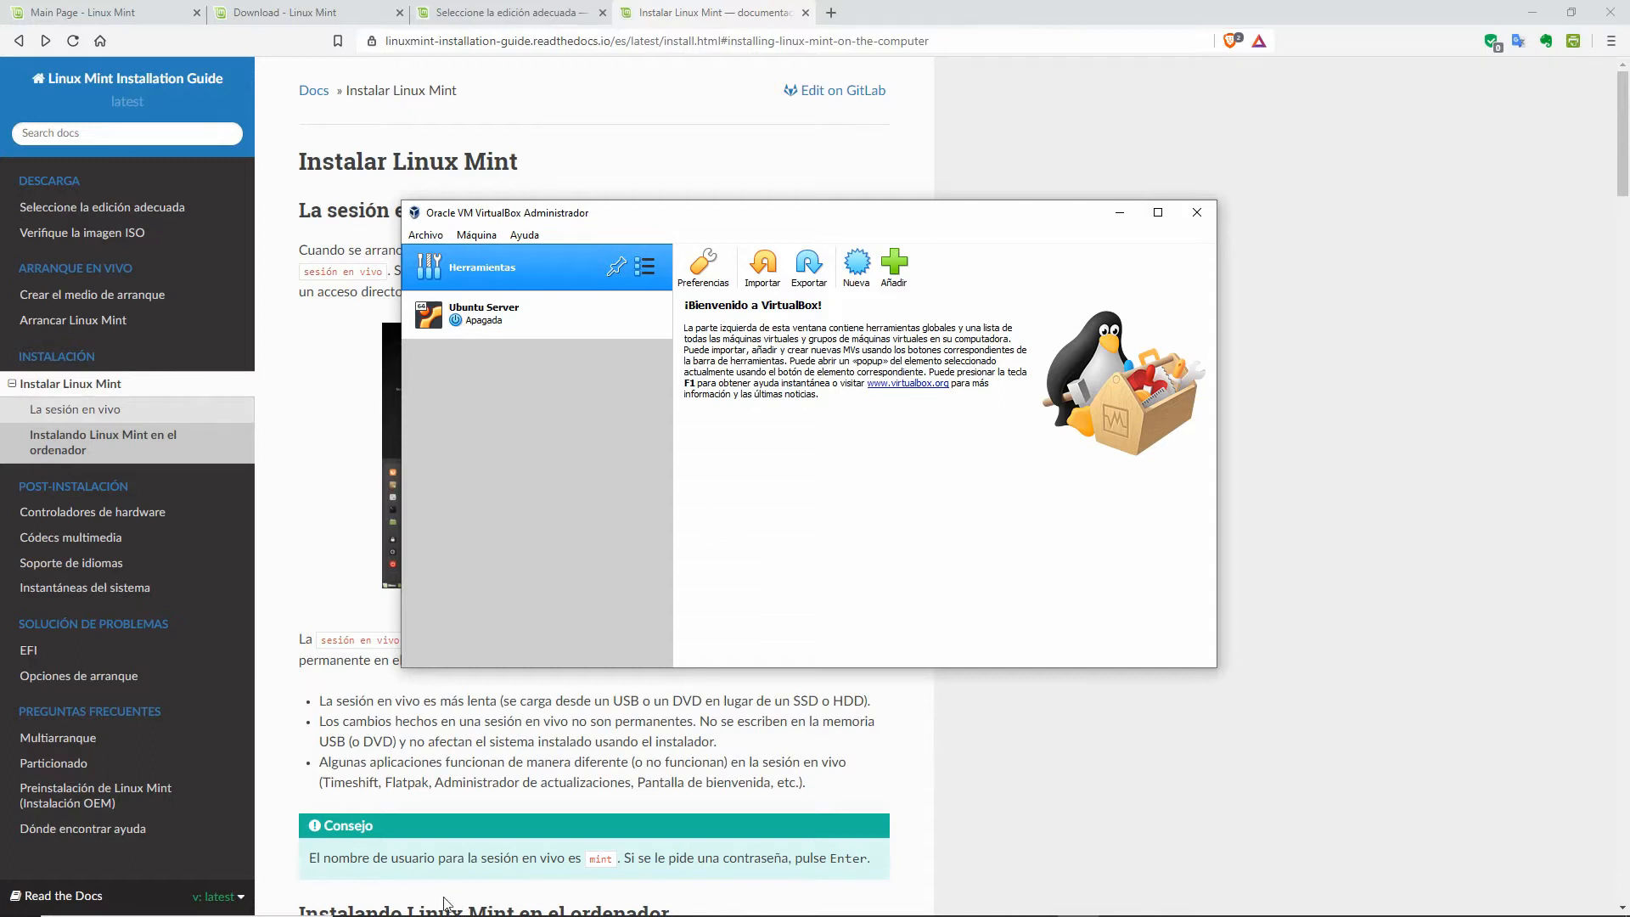
mouse_move(448, 905)
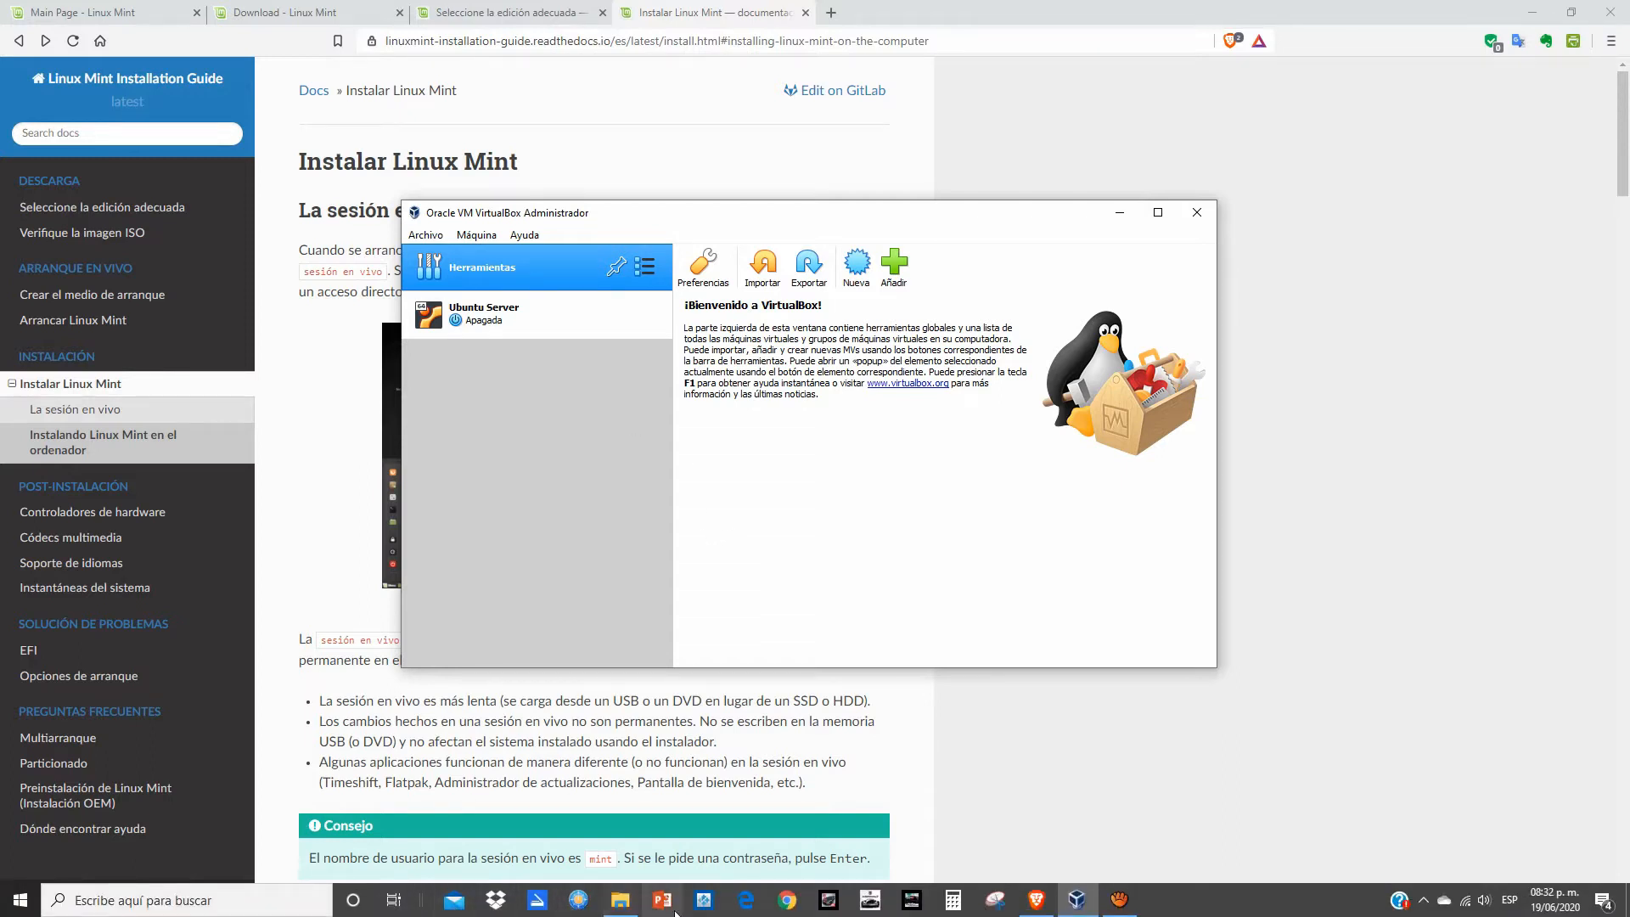
click(611, 909)
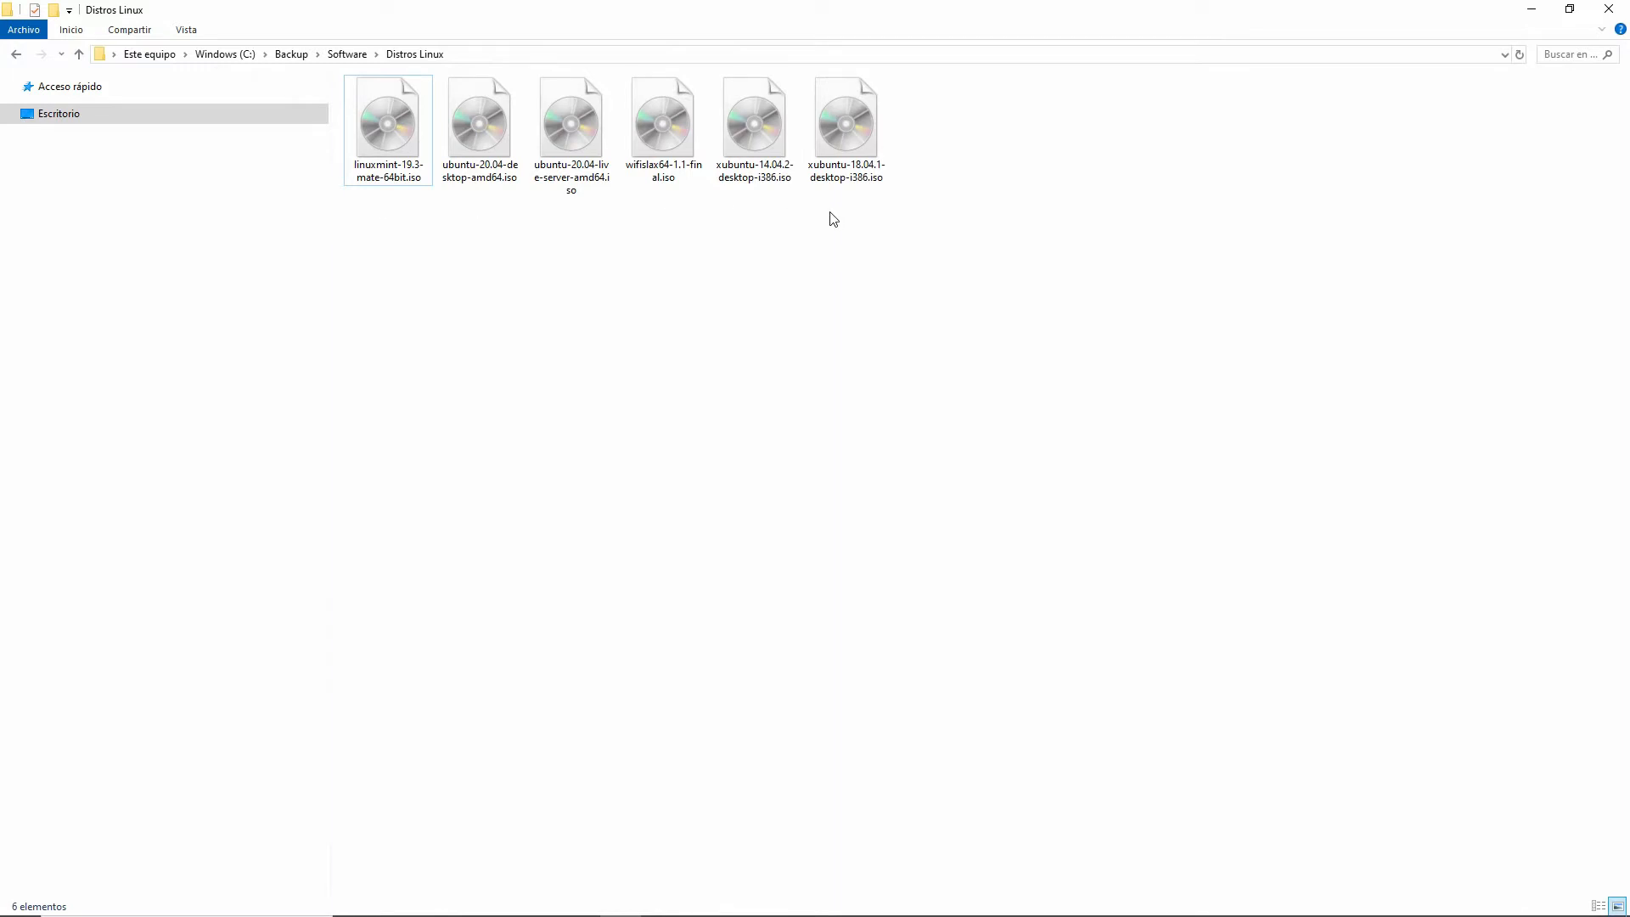
Step: Check the 1.95 GB linuxmint-19.3-mate-64bit.iso in Distros Linux, then return to the Brave install guide
click(384, 173)
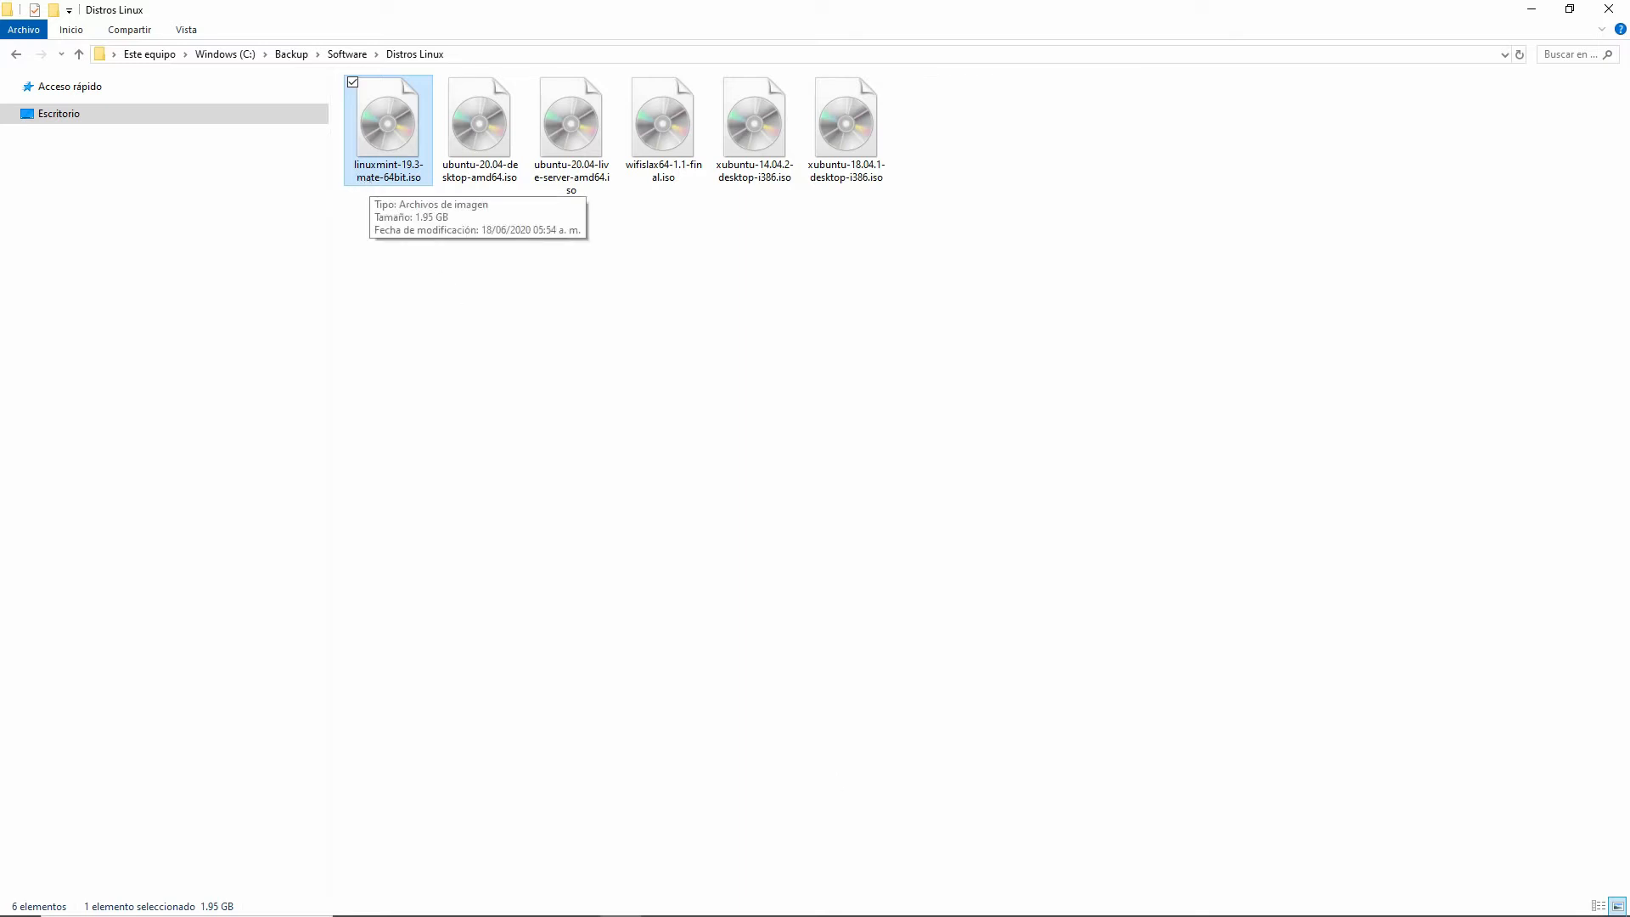
mouse_move(865, 907)
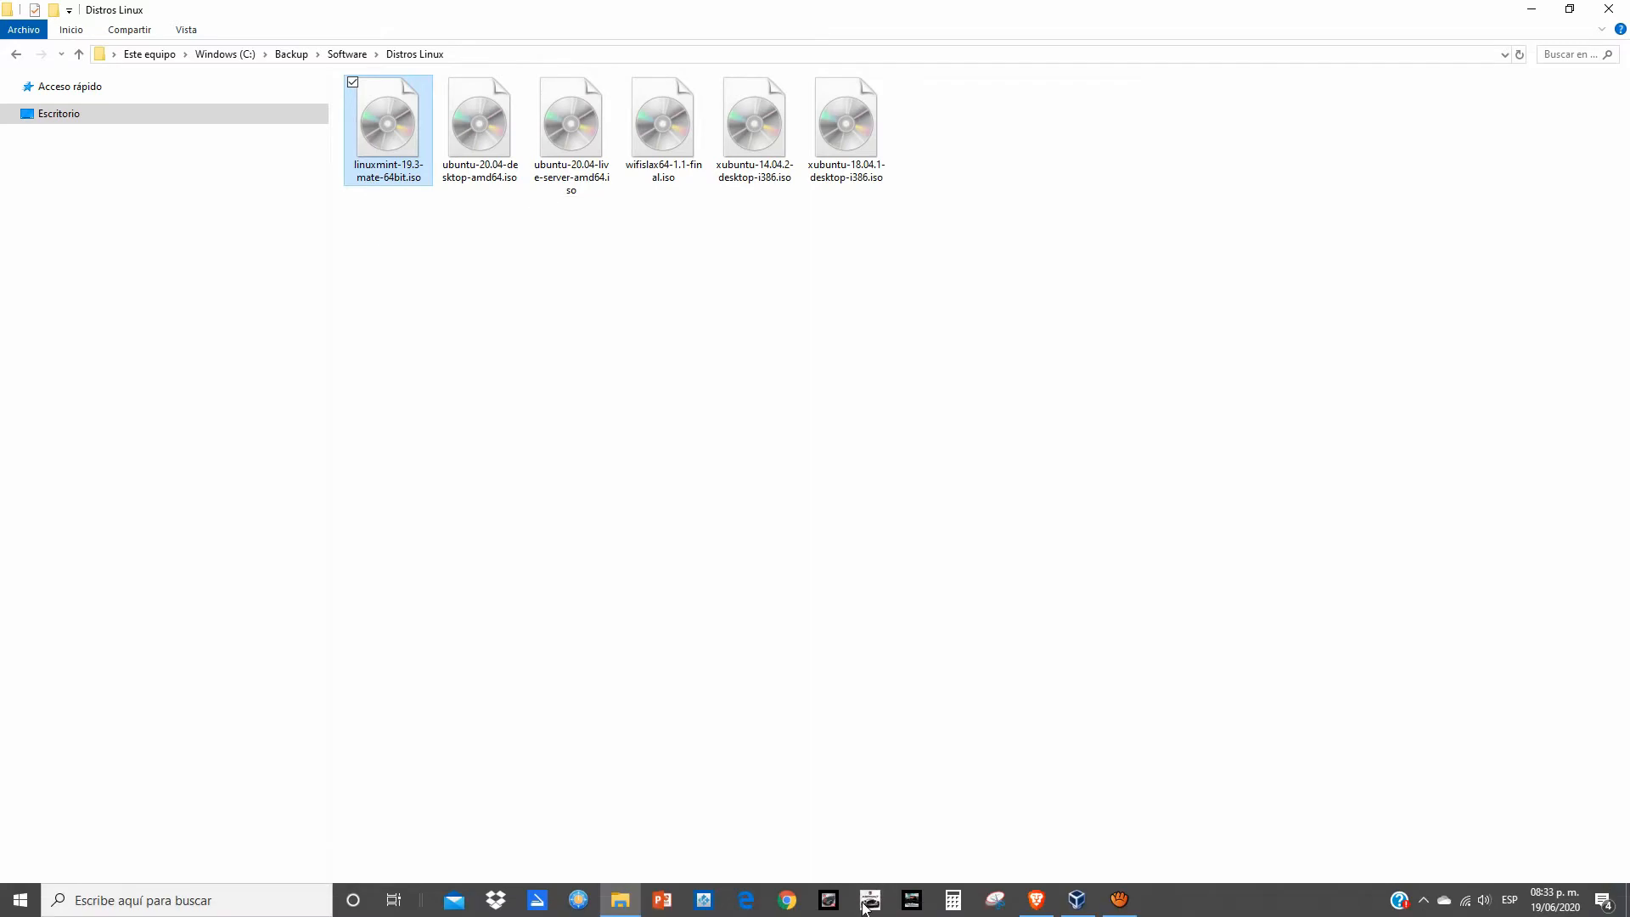
click(1047, 908)
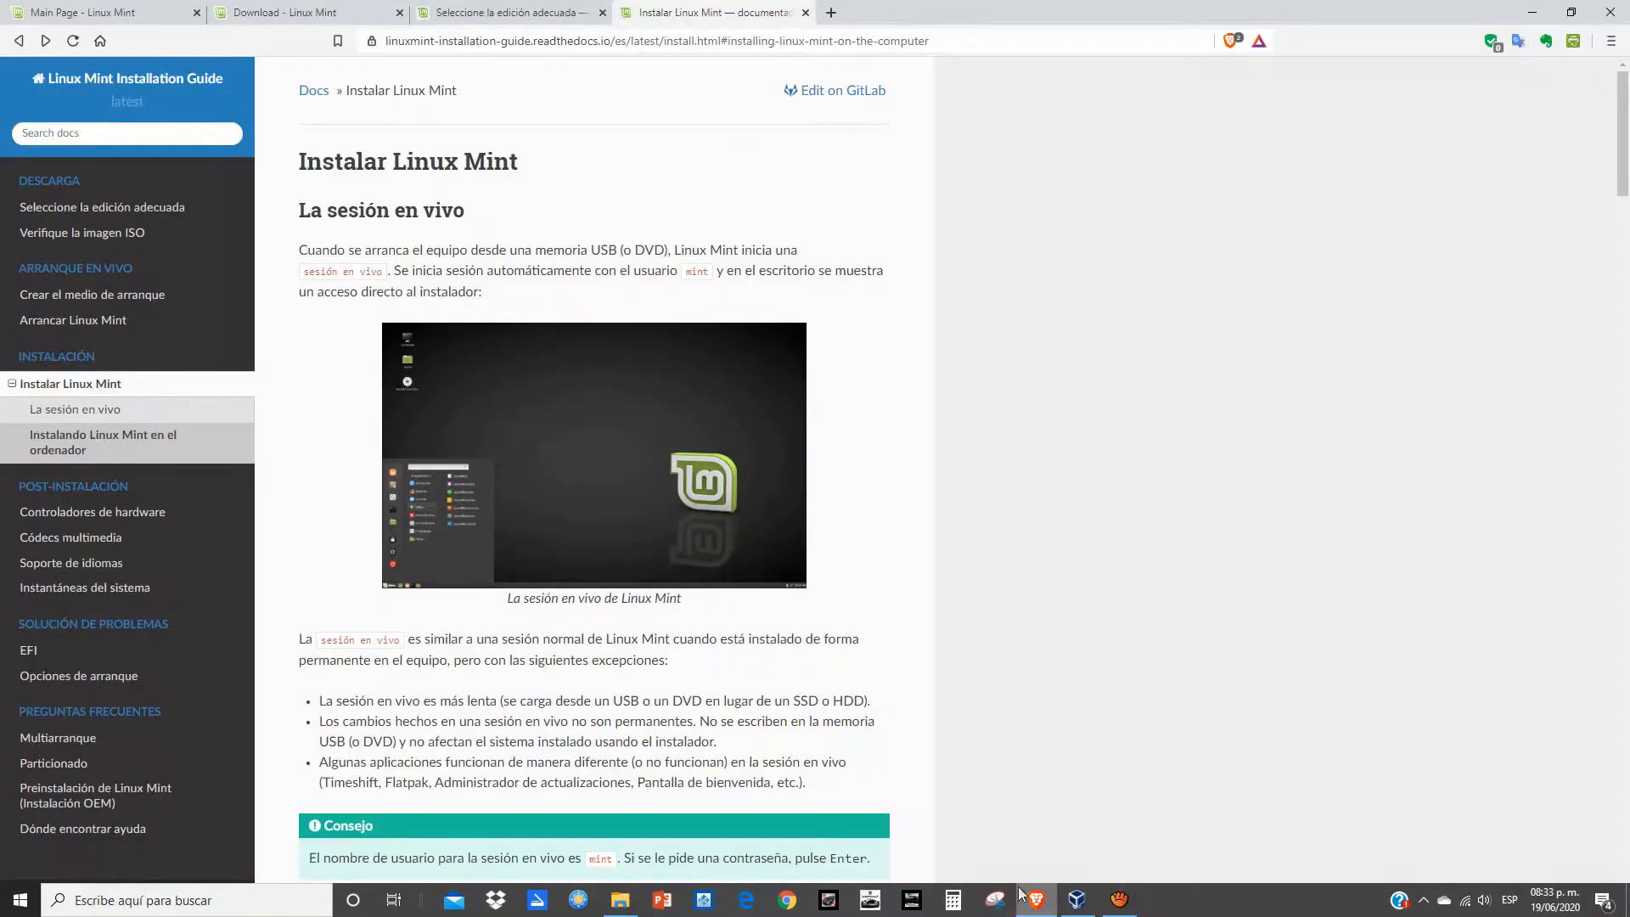
Step: Browse the Linux Mint home page, then switch to the Linux Mint 19.3 Tricia download page
click(110, 14)
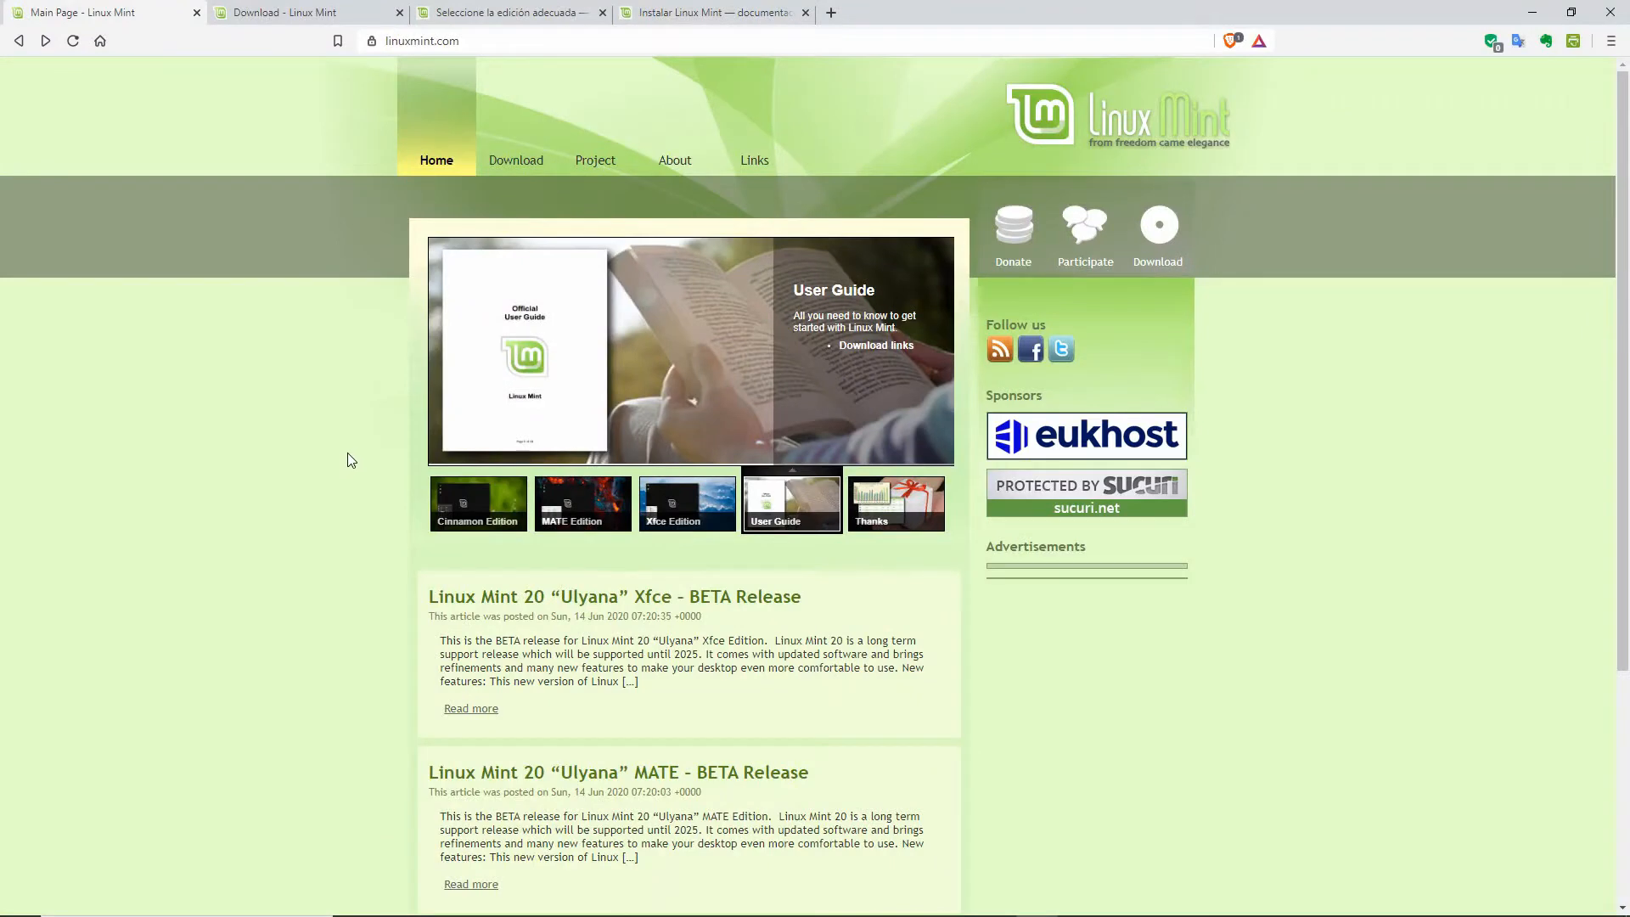
scroll(347, 454, down, 1)
scroll(349, 449, down, 1)
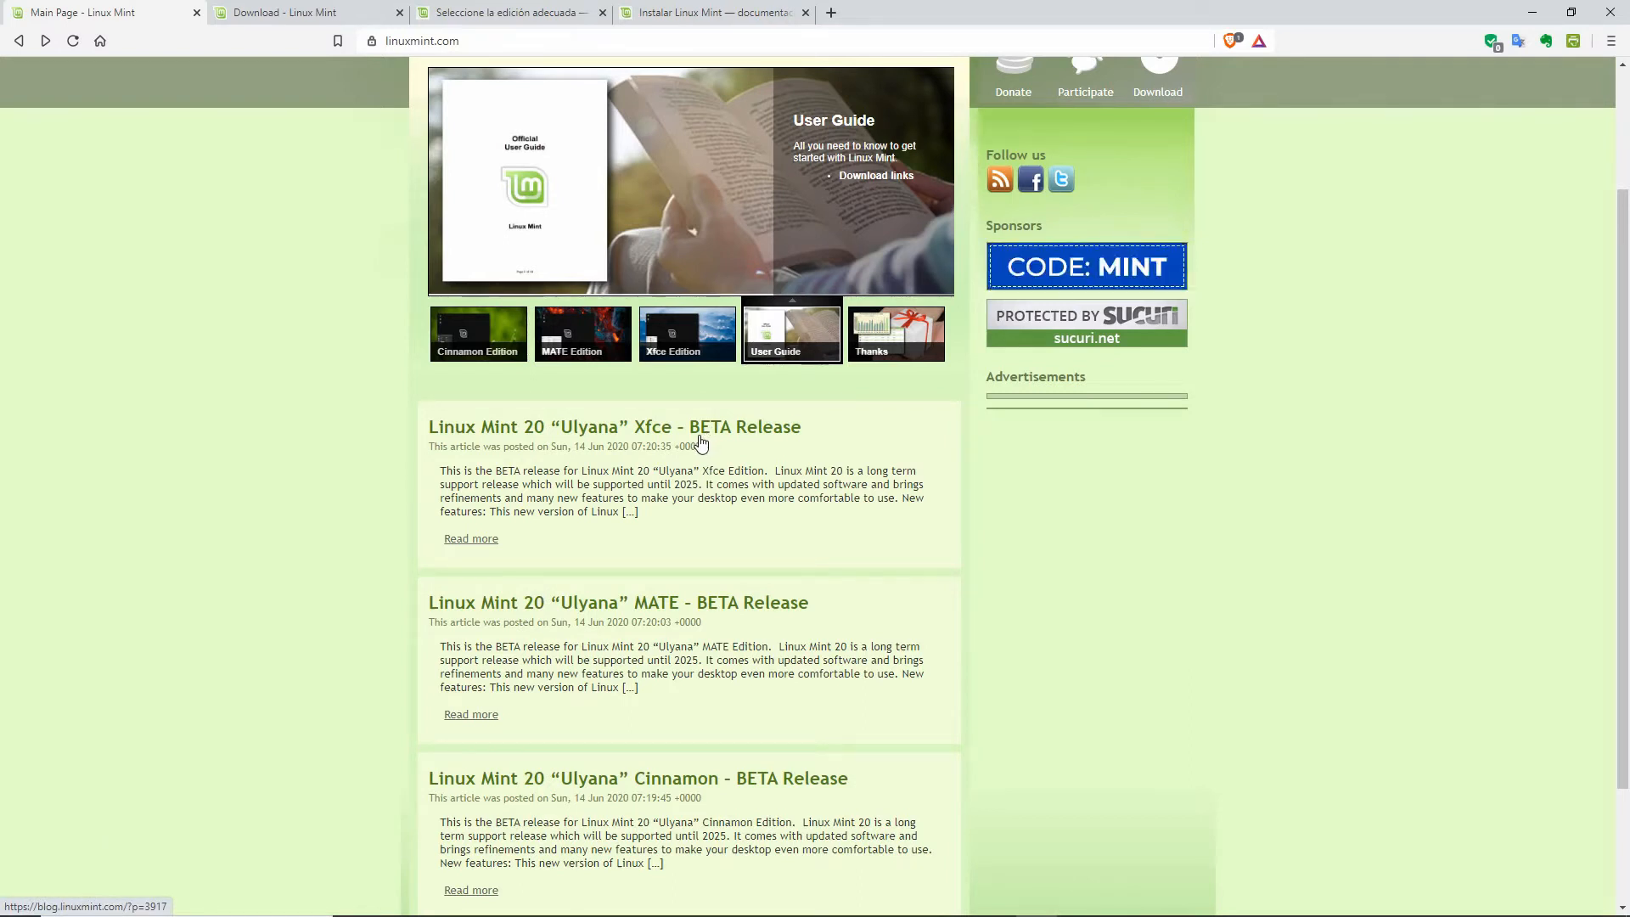
scroll(701, 442, down, 2)
scroll(702, 442, up, 4)
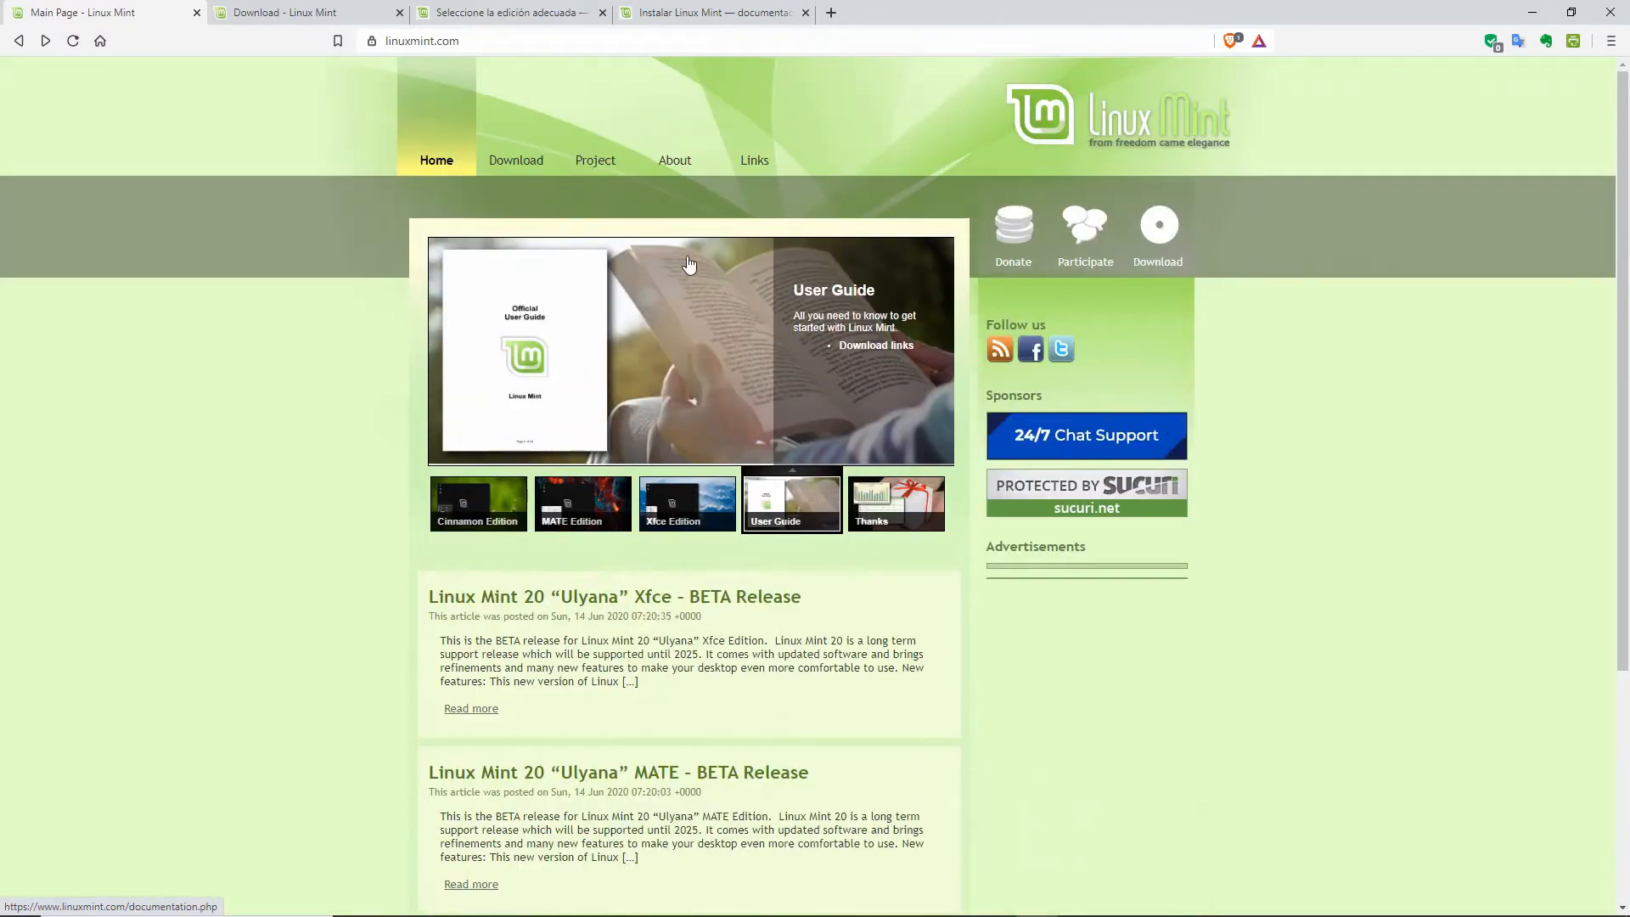
mouse_move(577, 124)
click(314, 12)
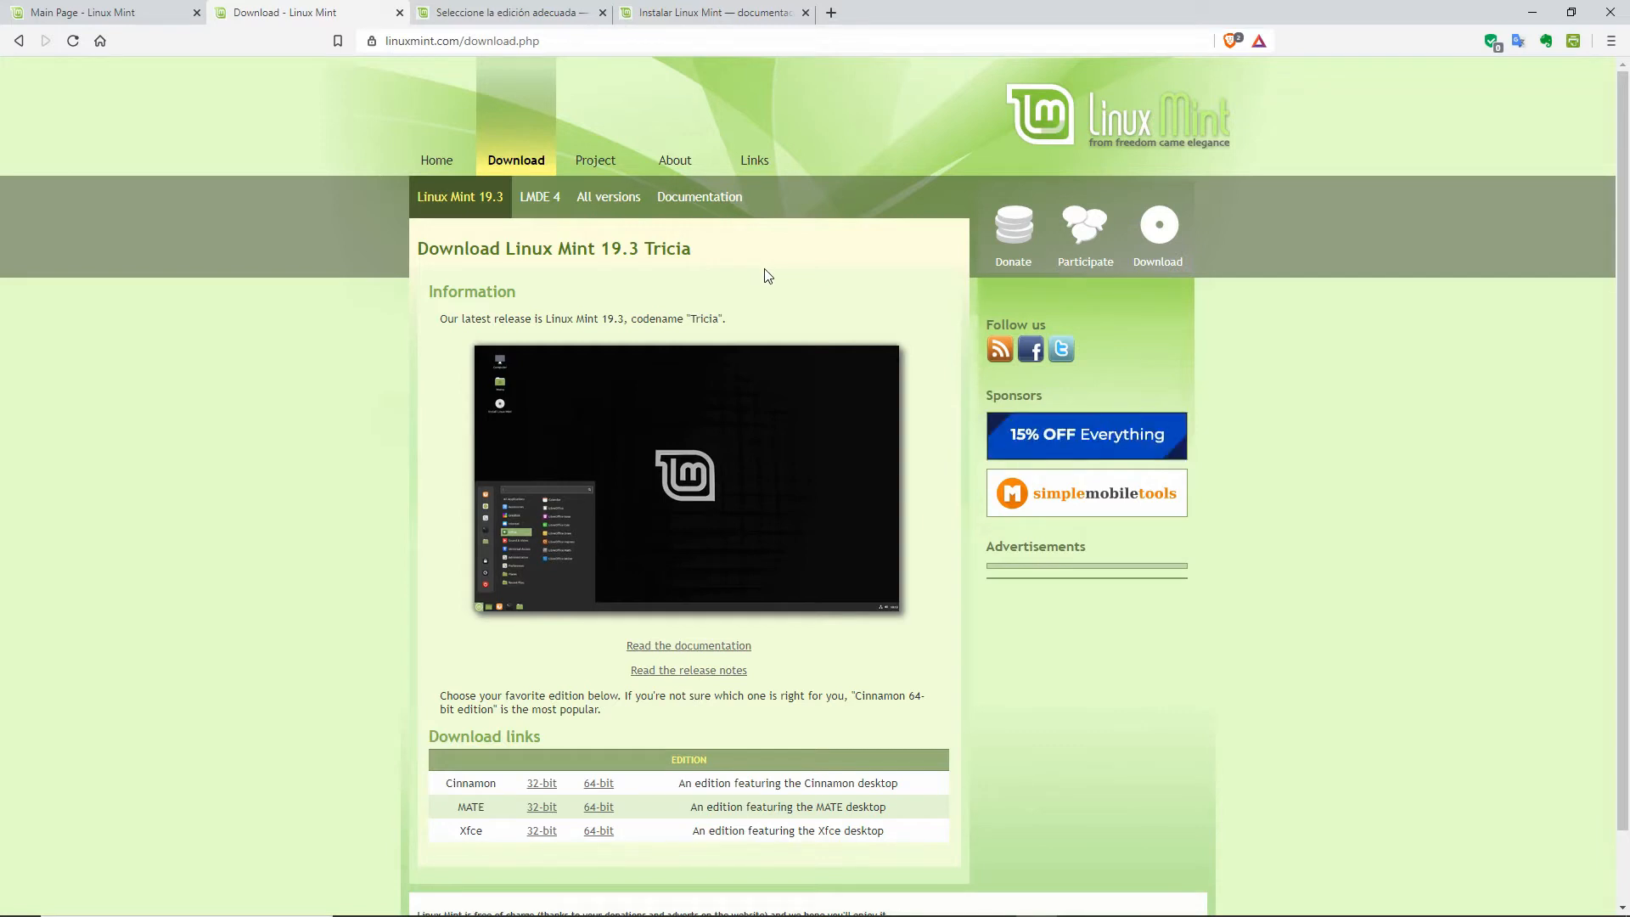
scroll(764, 269, down, 1)
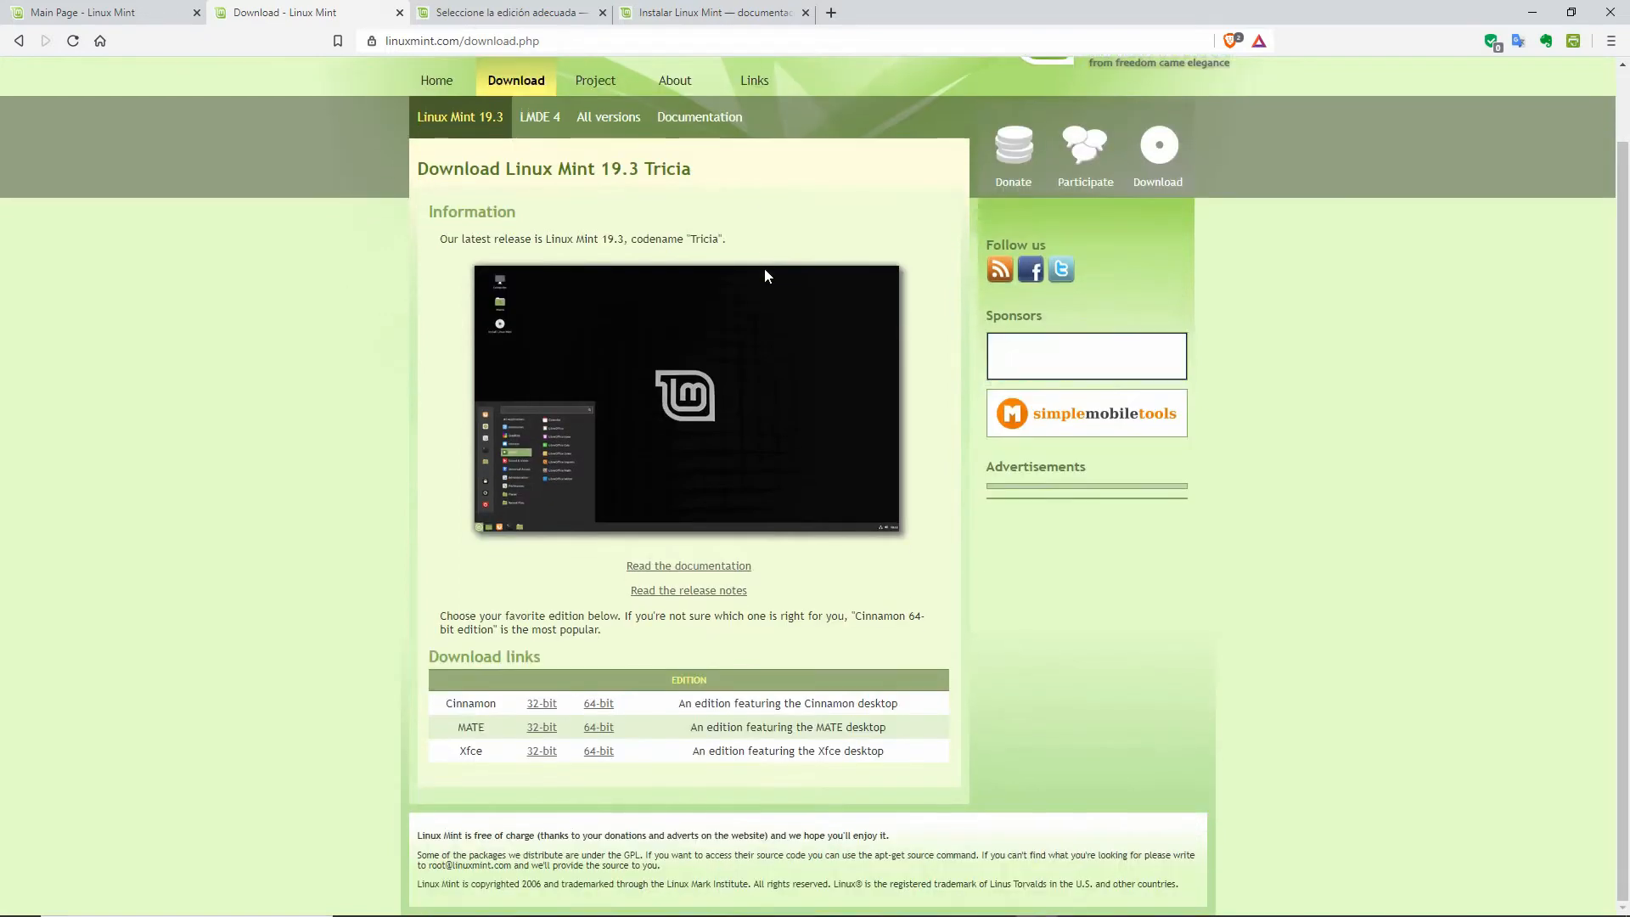
scroll(764, 270, up, 1)
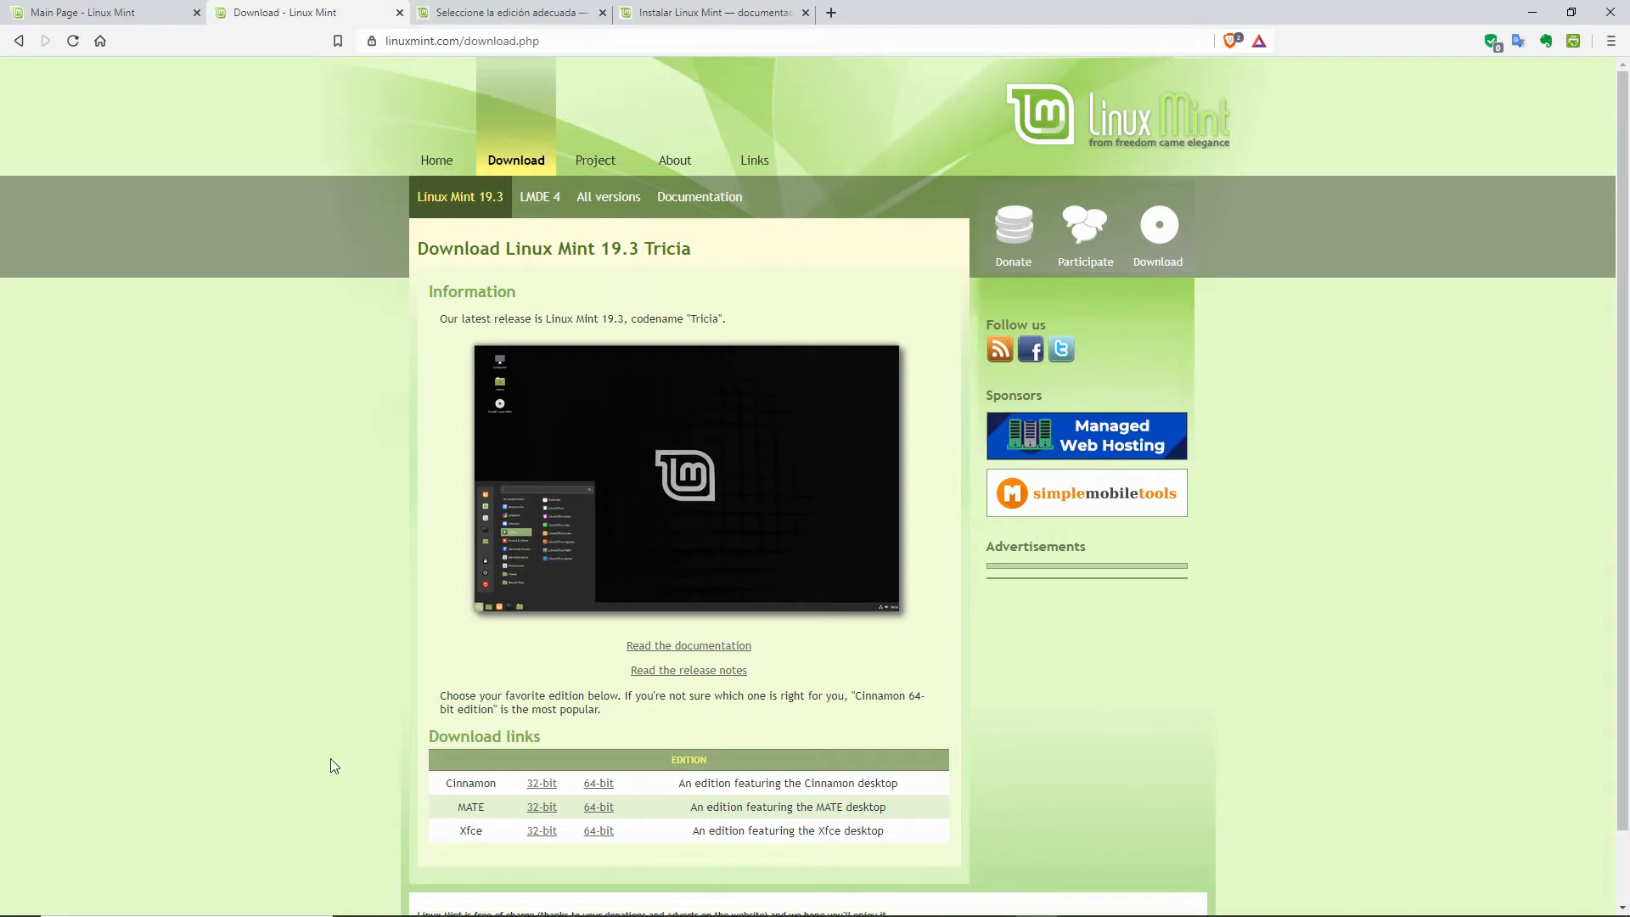
mouse_move(1071, 915)
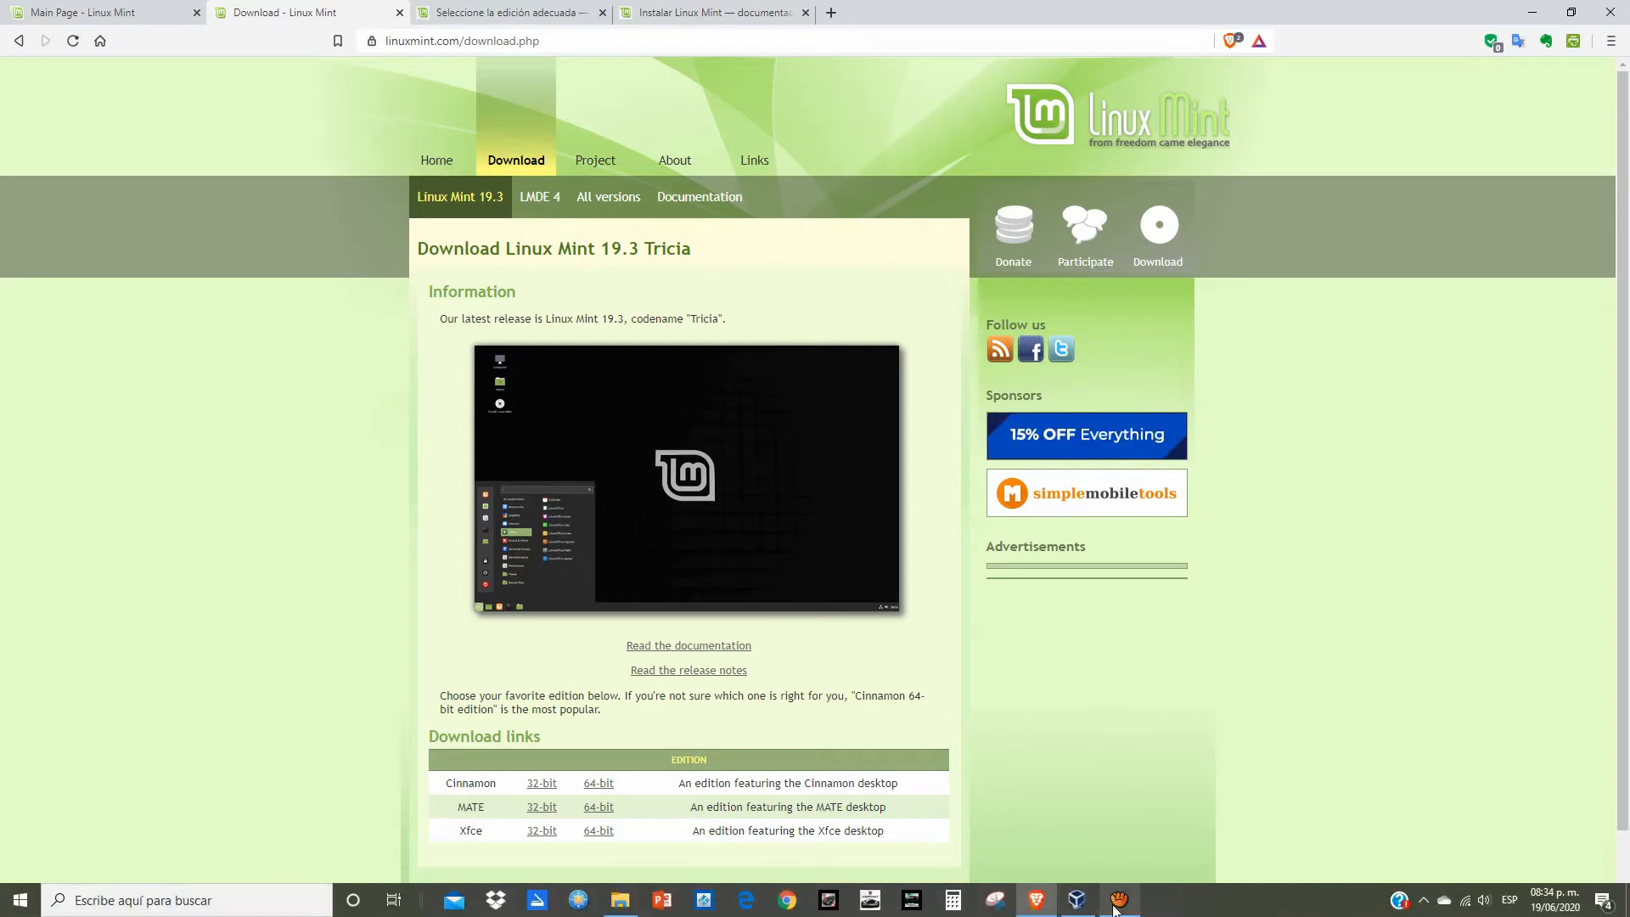
Step: Start a new VM named 'Linux Mint Mate' with type Linux, Ubuntu (64-bit)
click(1083, 907)
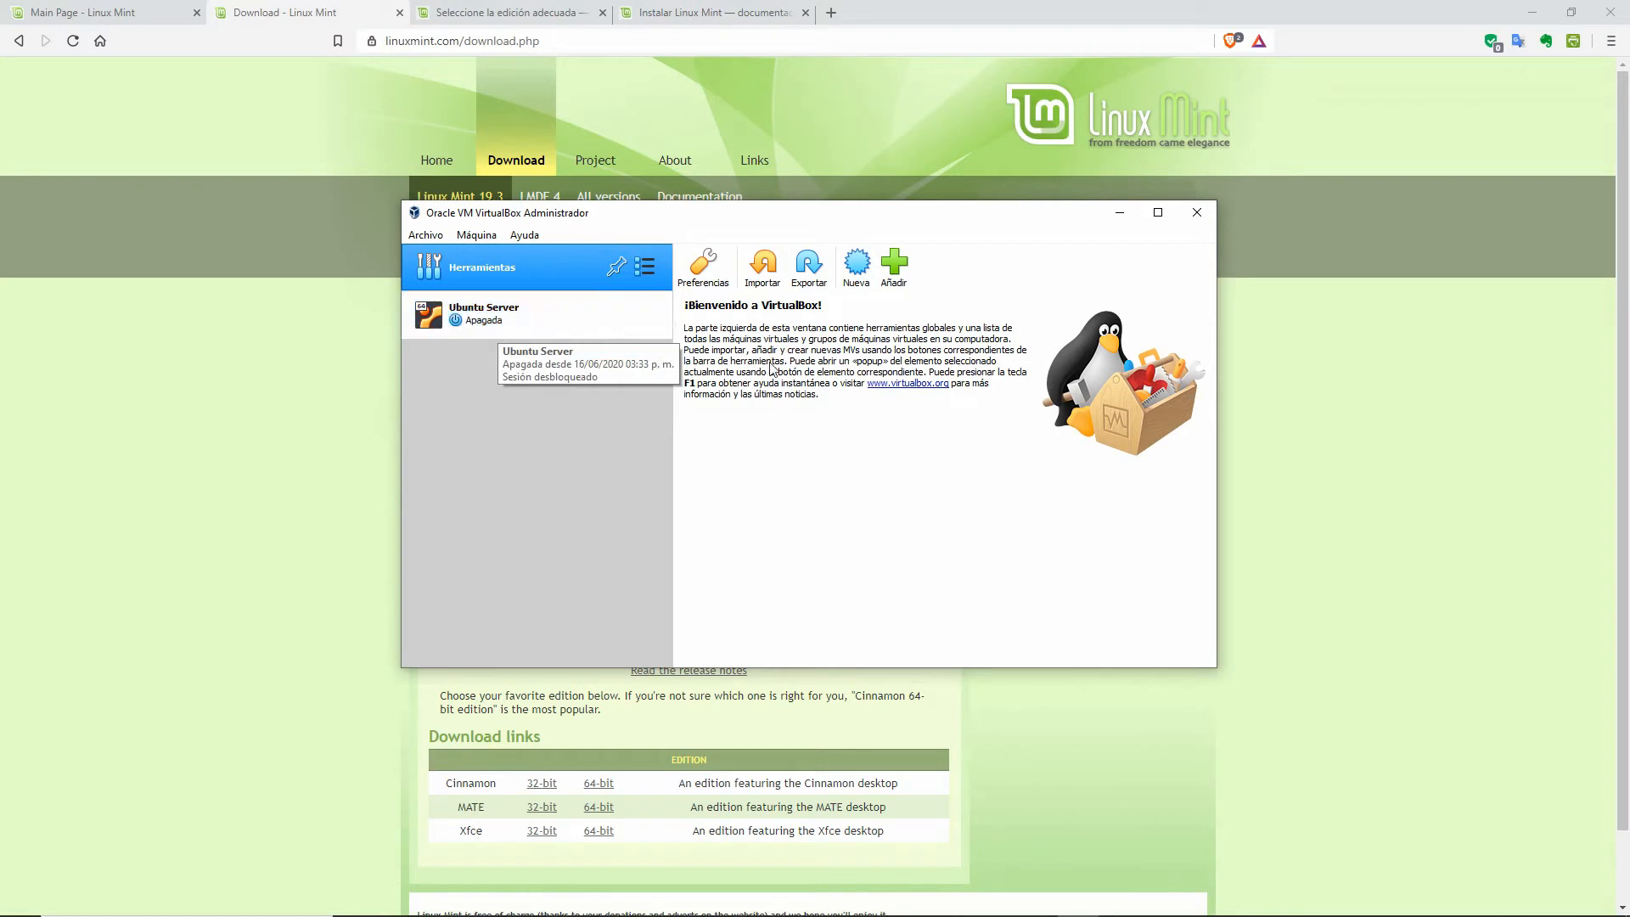
click(856, 266)
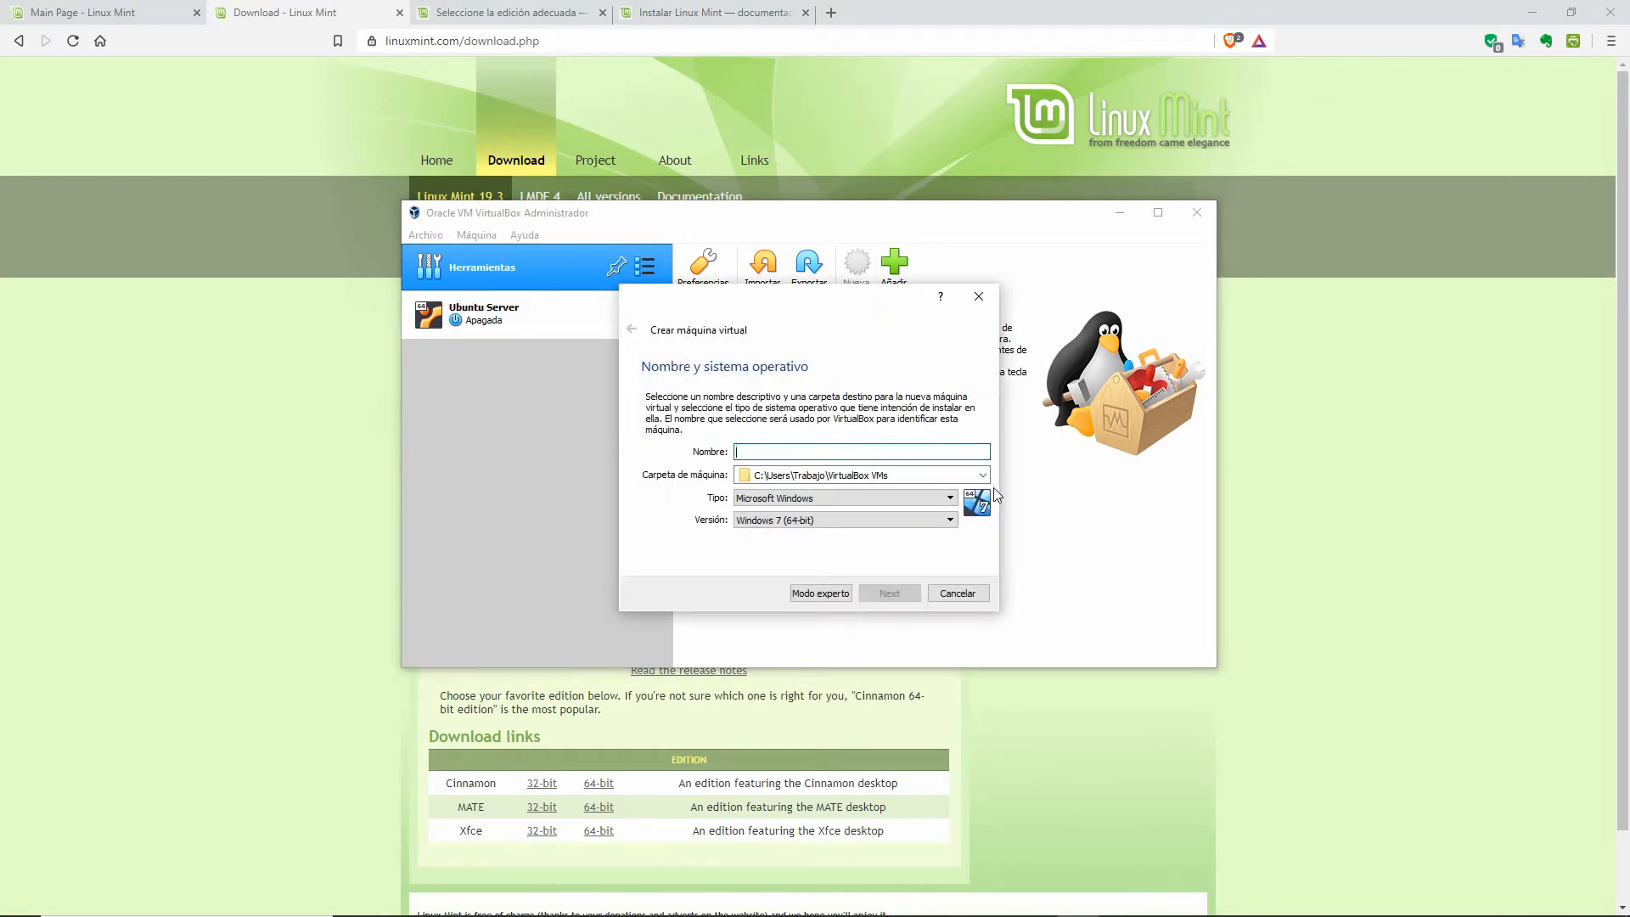
text('Mint)
key(BackSpace)
key(BackSpace)
key(BackSpace)
key(BackSpace)
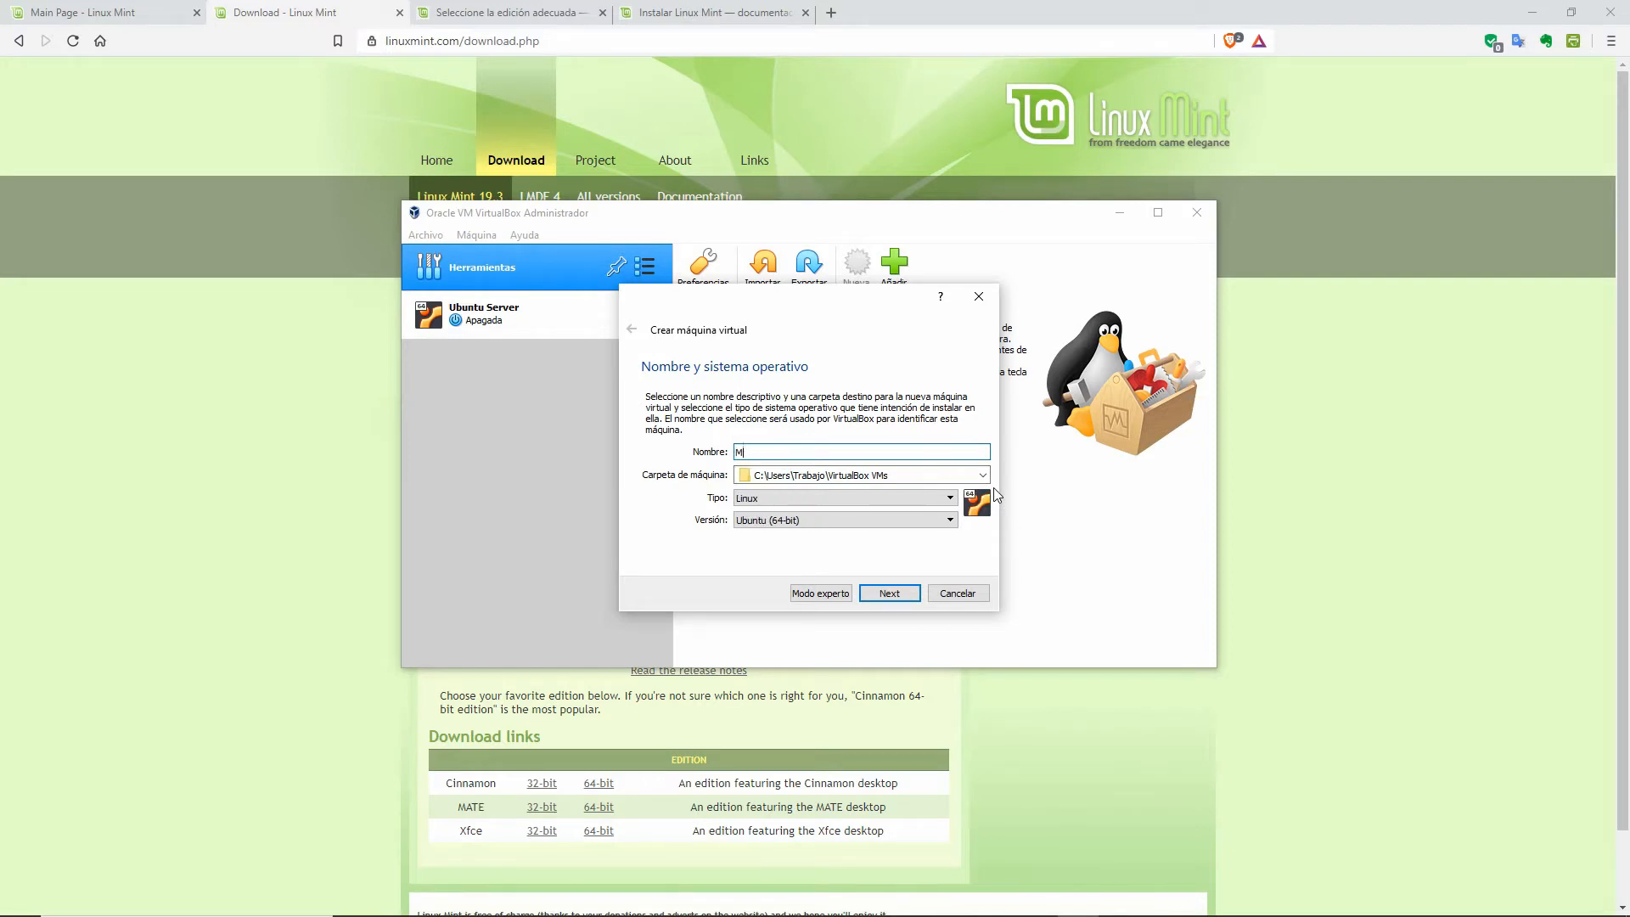
text(Linux Mint Mate)
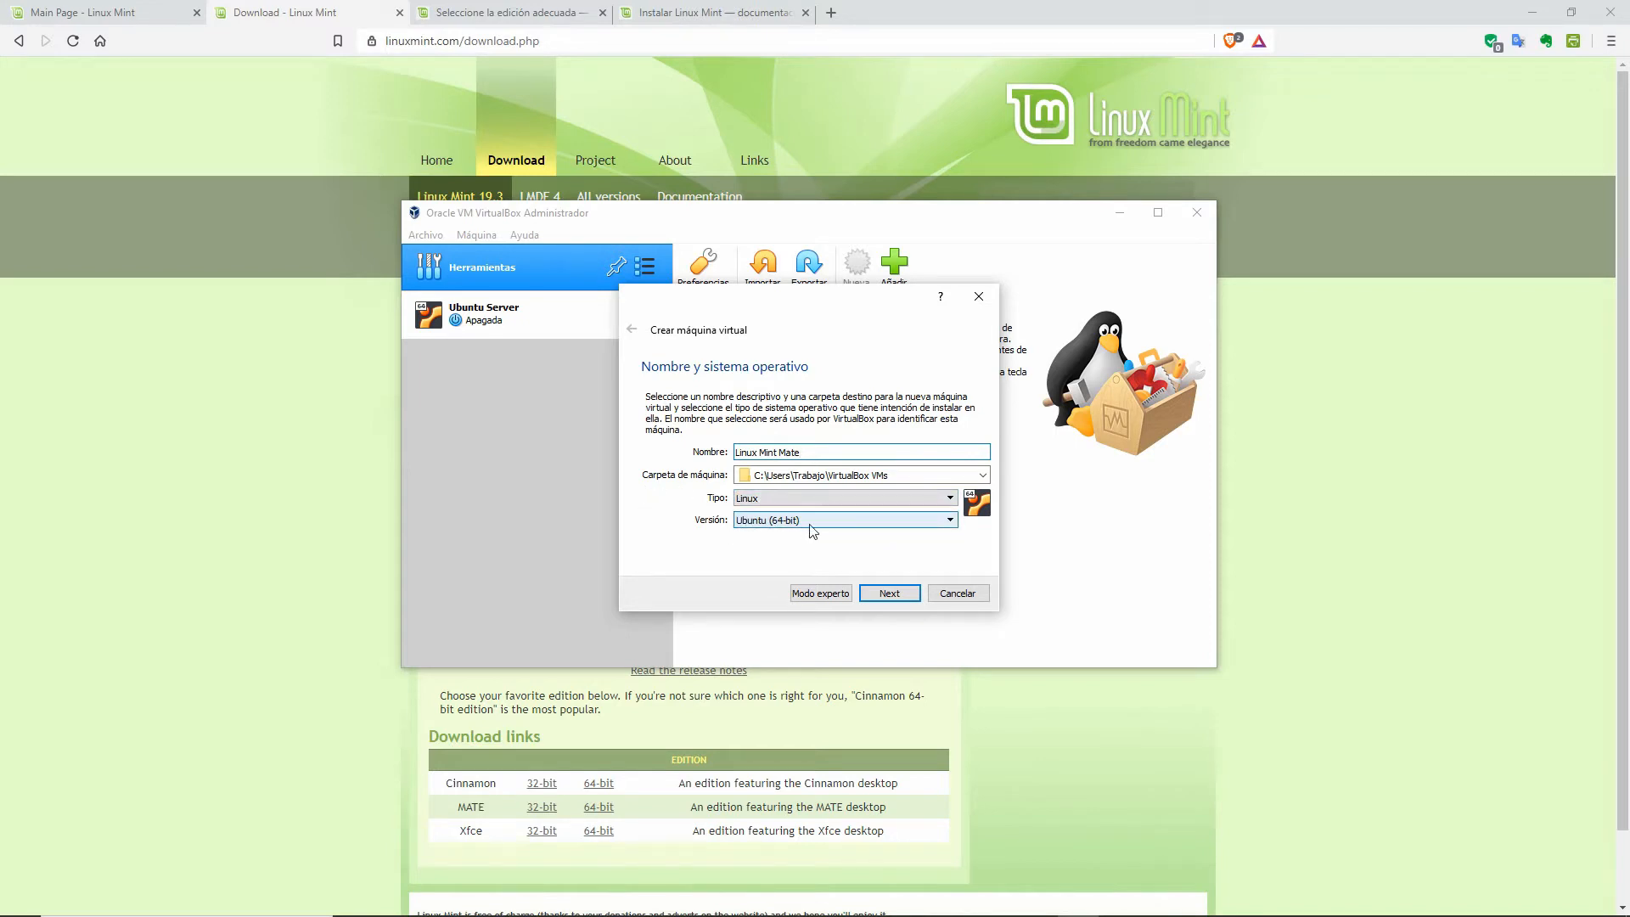
click(890, 594)
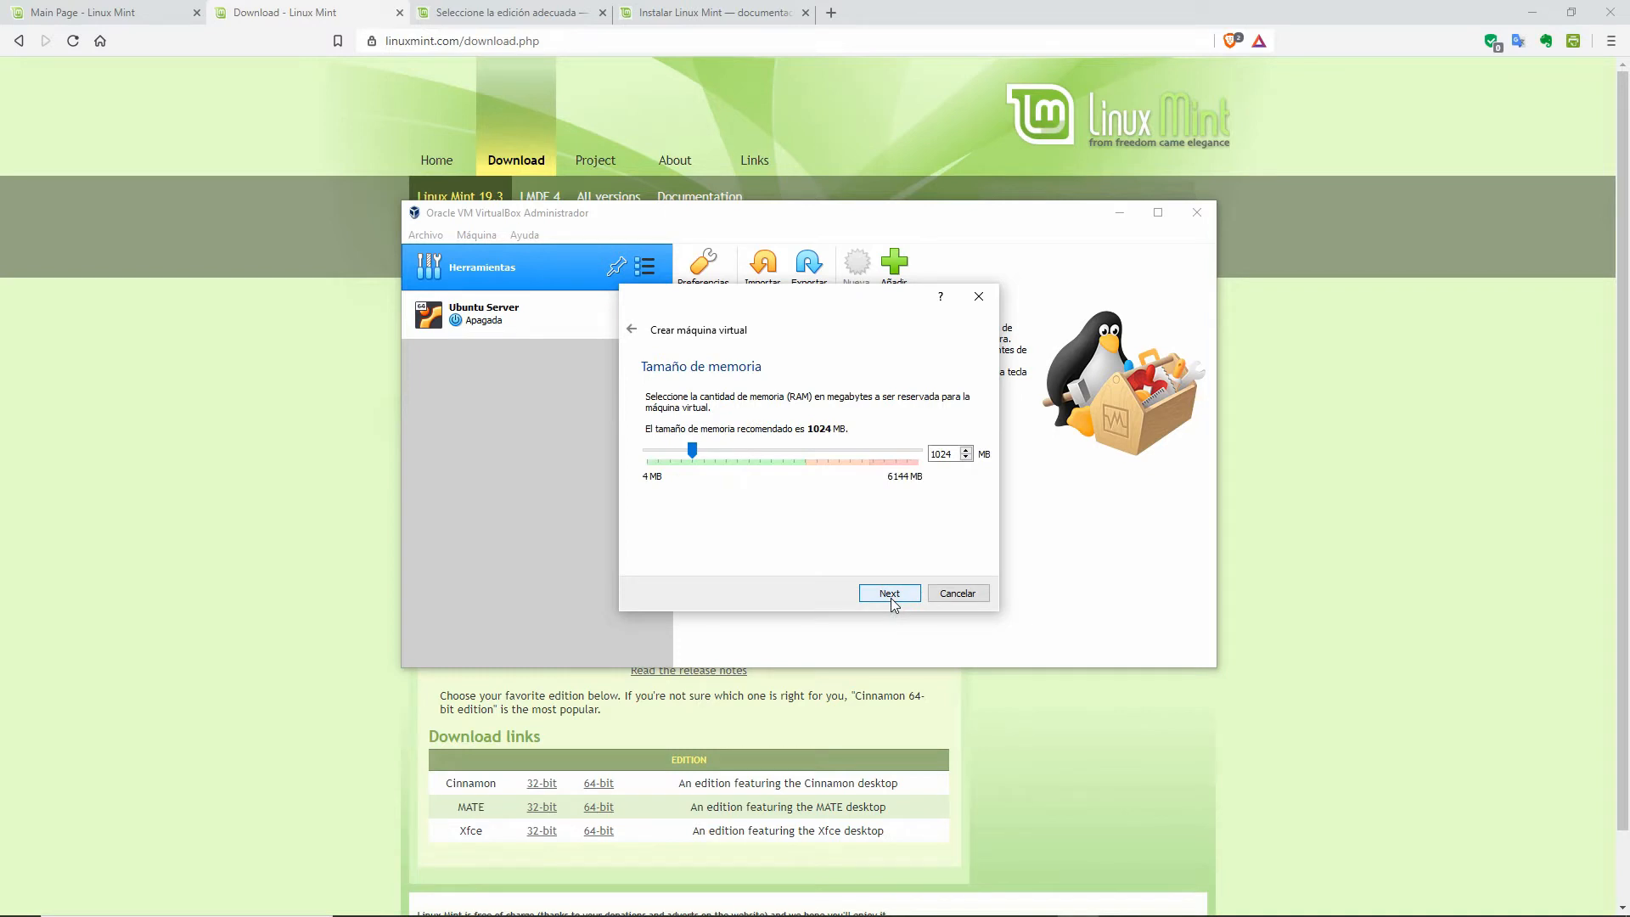
Step: Keep 1024 MB of memory, create a new virtual hard disk, and keep VDI as its type
click(890, 594)
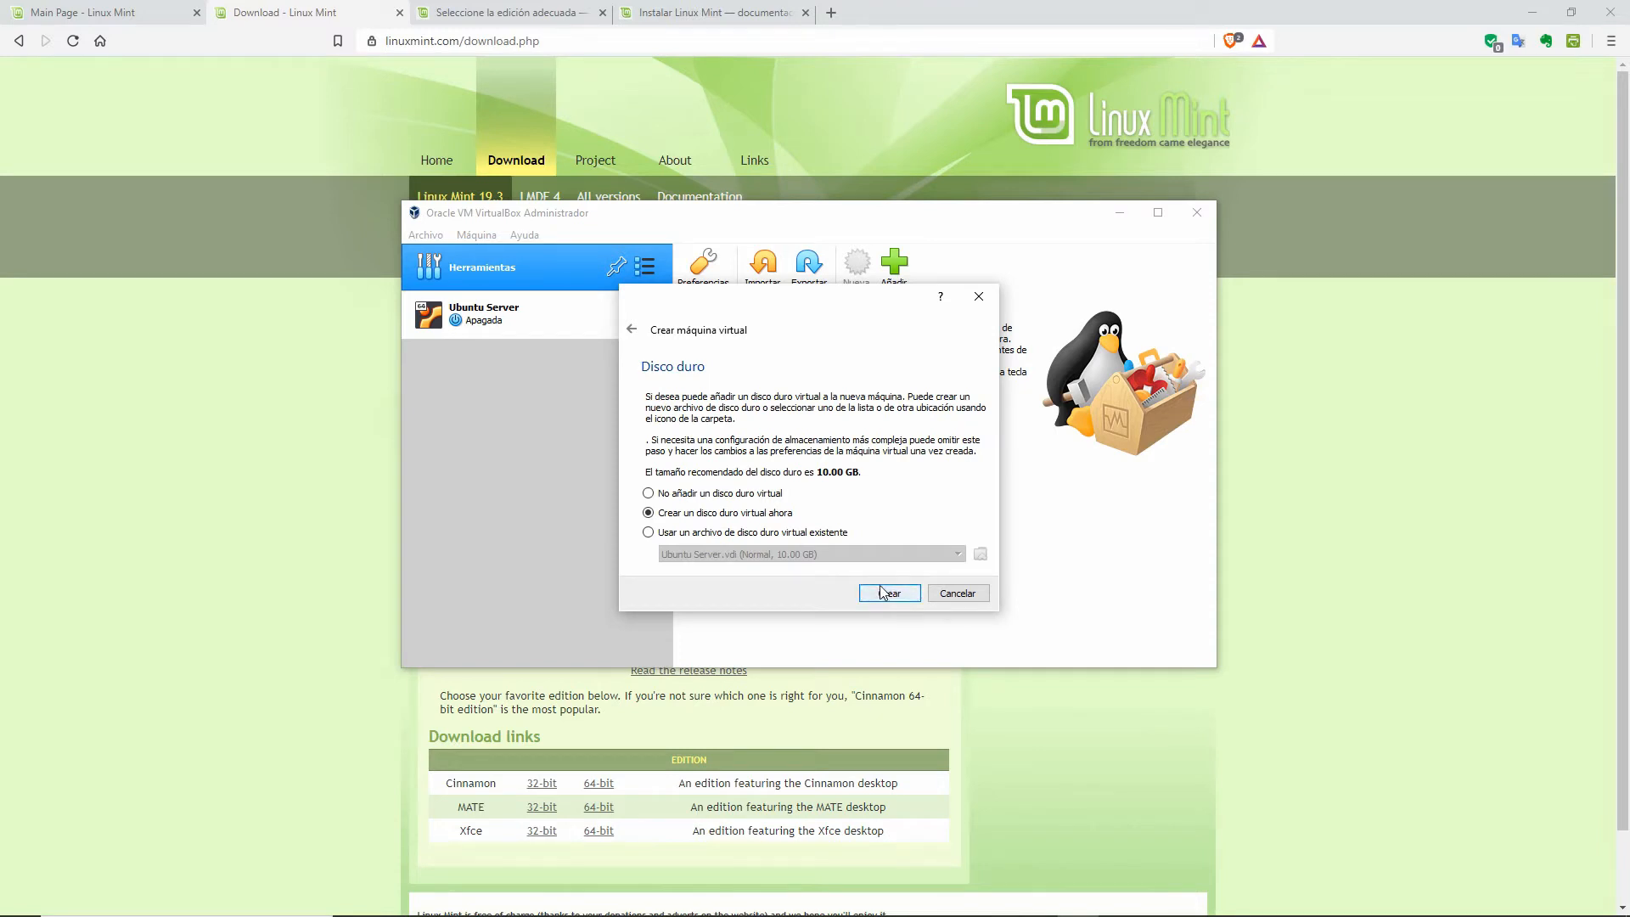
click(882, 595)
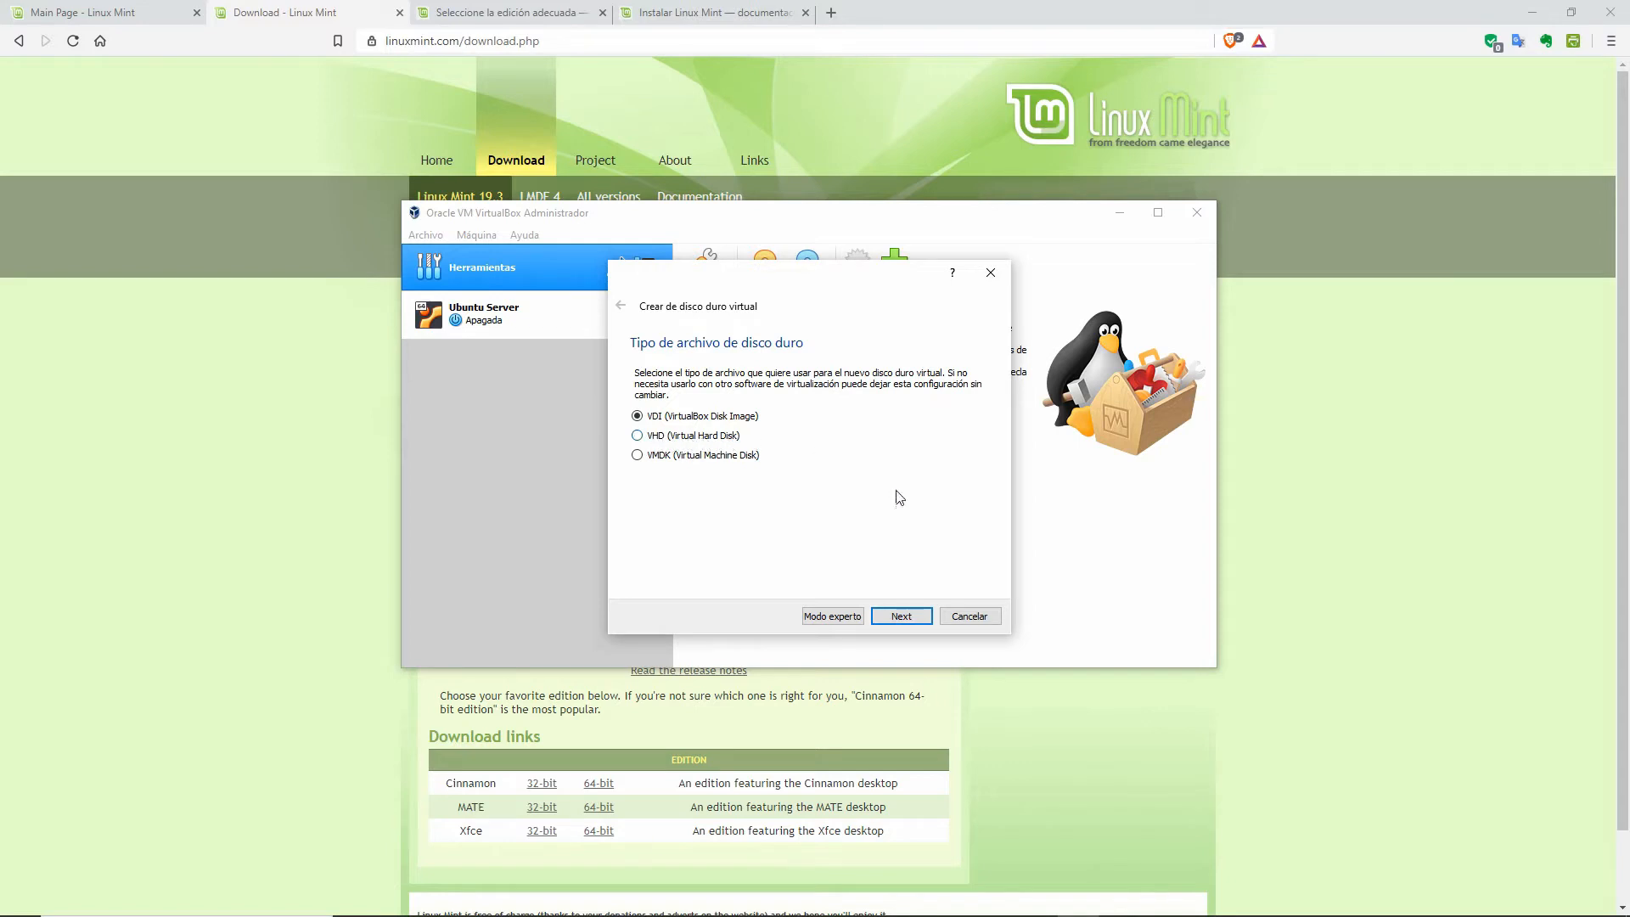
click(913, 613)
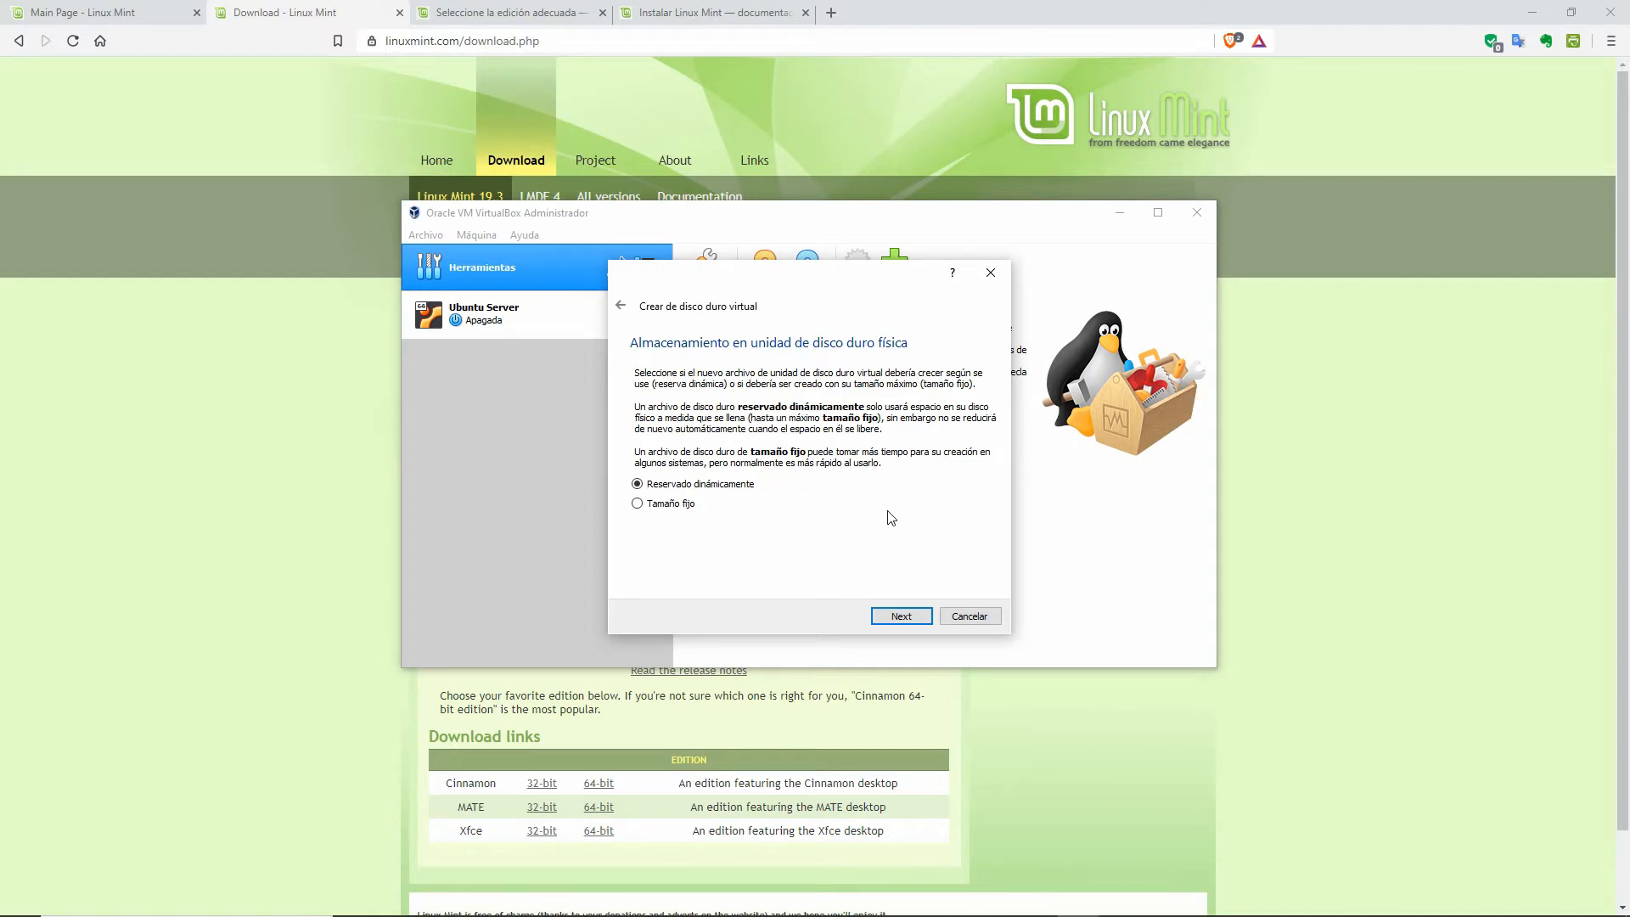
Step: Keep dynamic allocation and create the 10.00 GB Linux Mint Mate.vdi disk
click(902, 617)
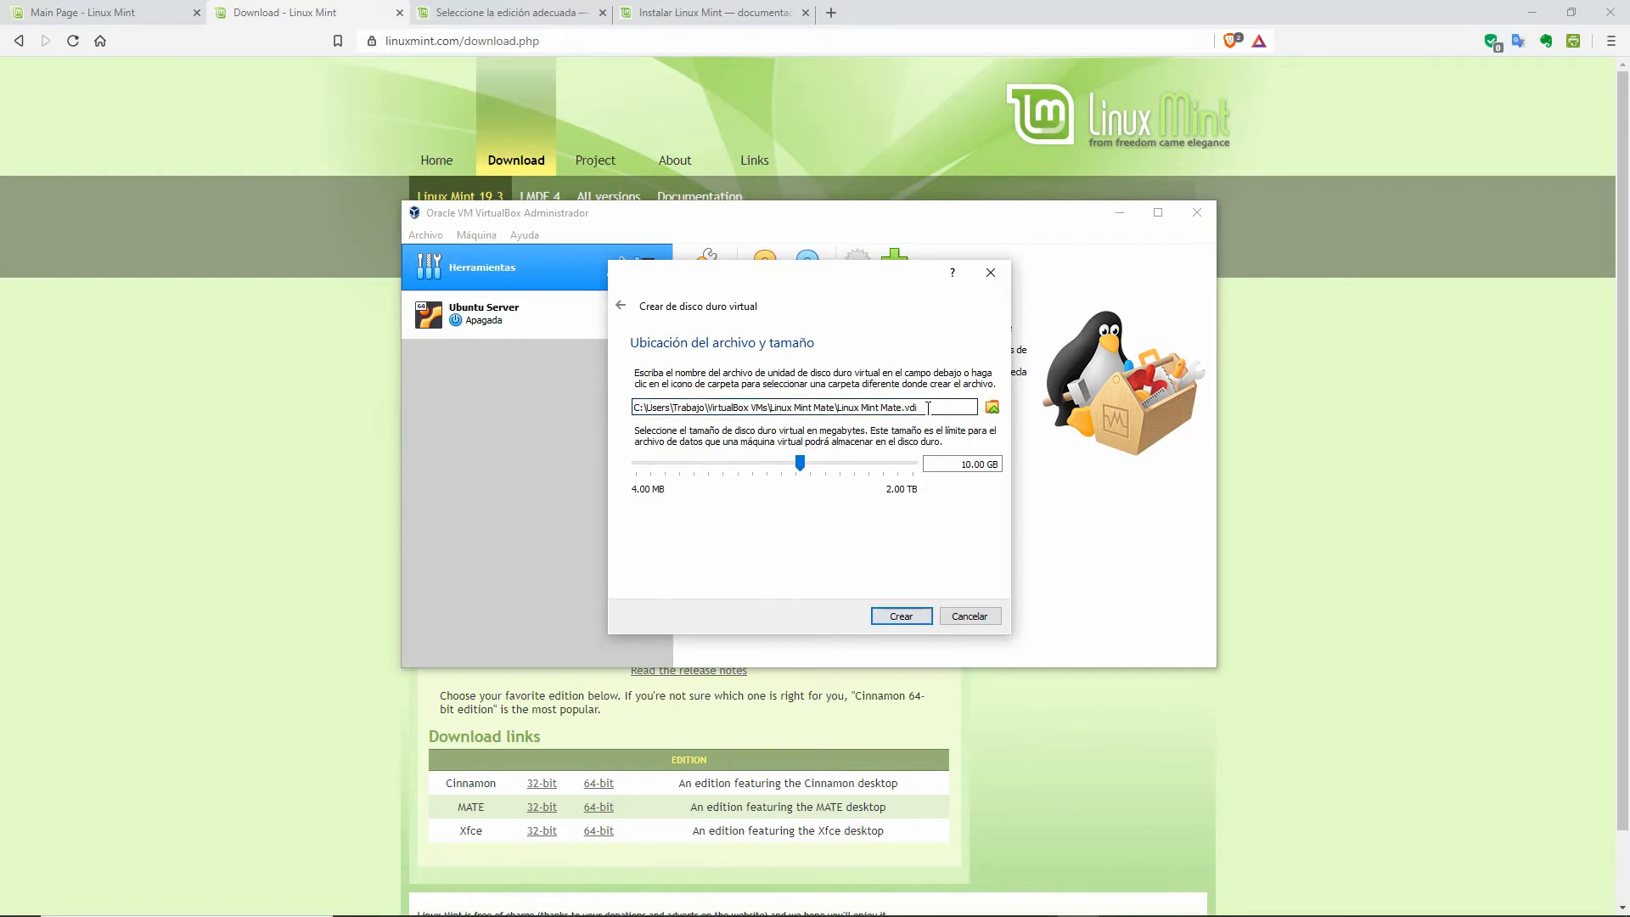
click(895, 618)
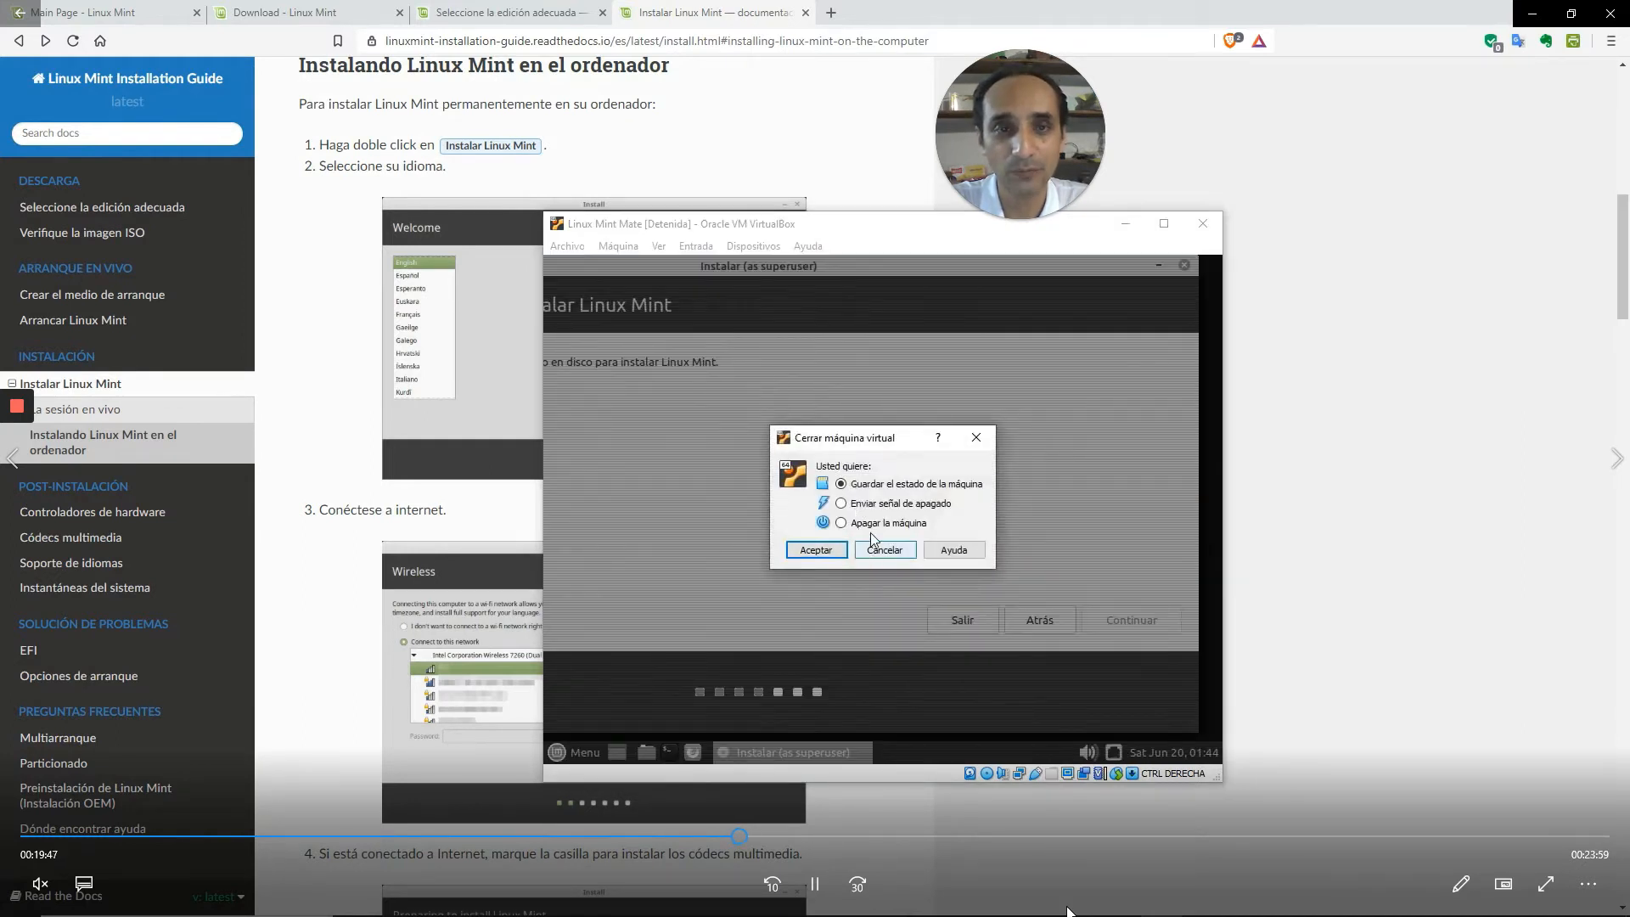
Step: Power off the running VM and rerun the wizard with 1024 MB and a new virtual disk
click(818, 551)
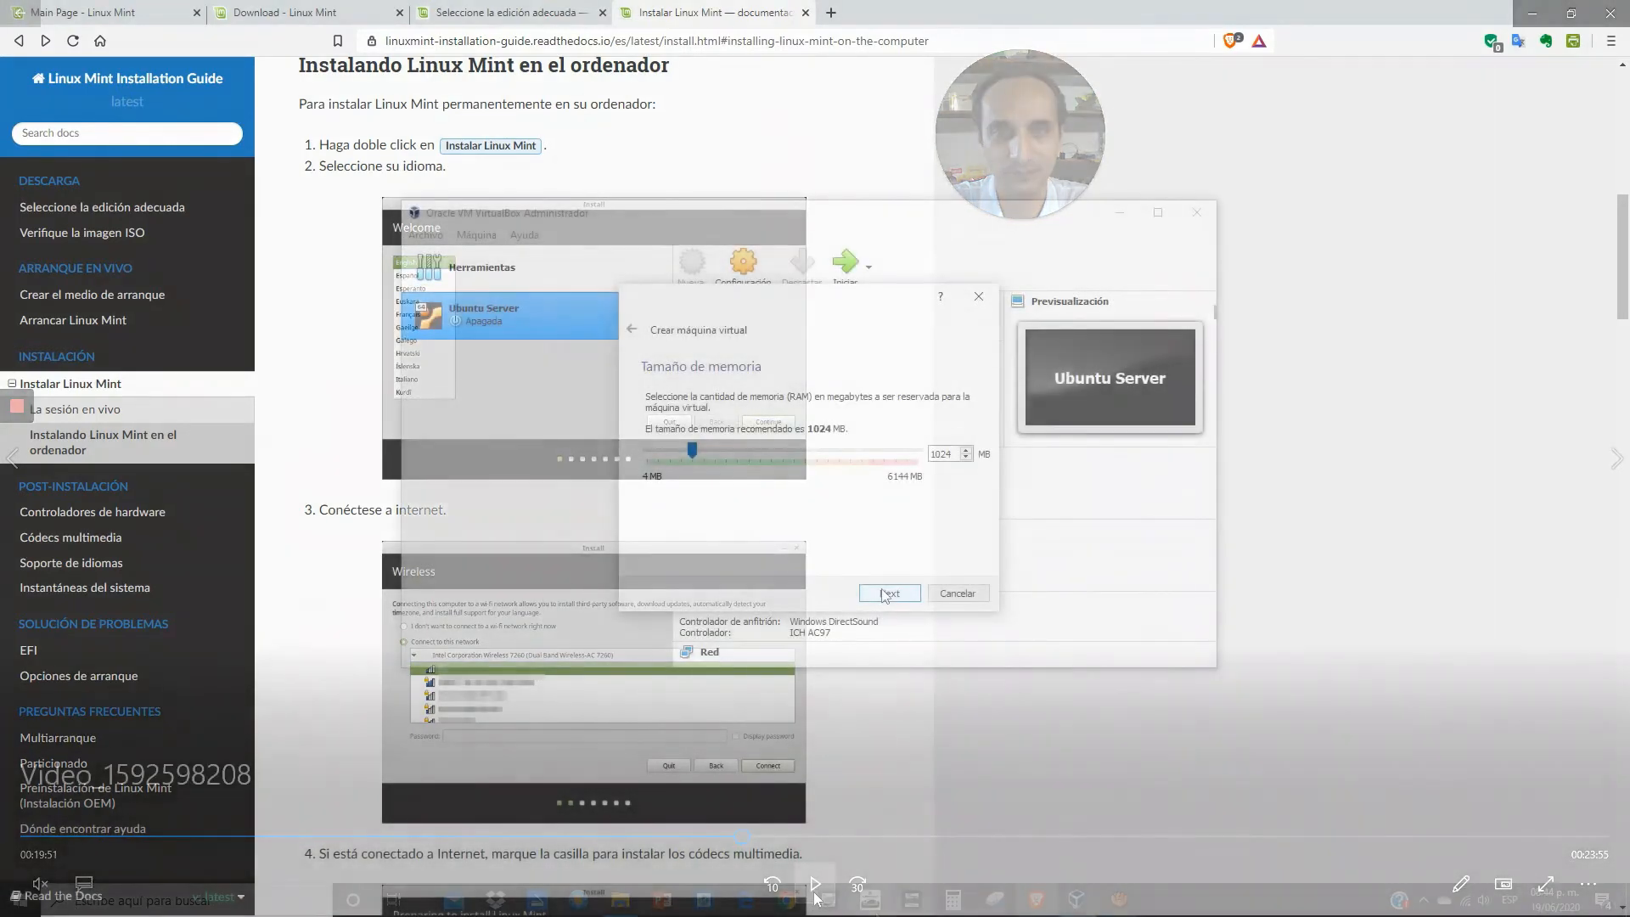
click(813, 887)
click(887, 593)
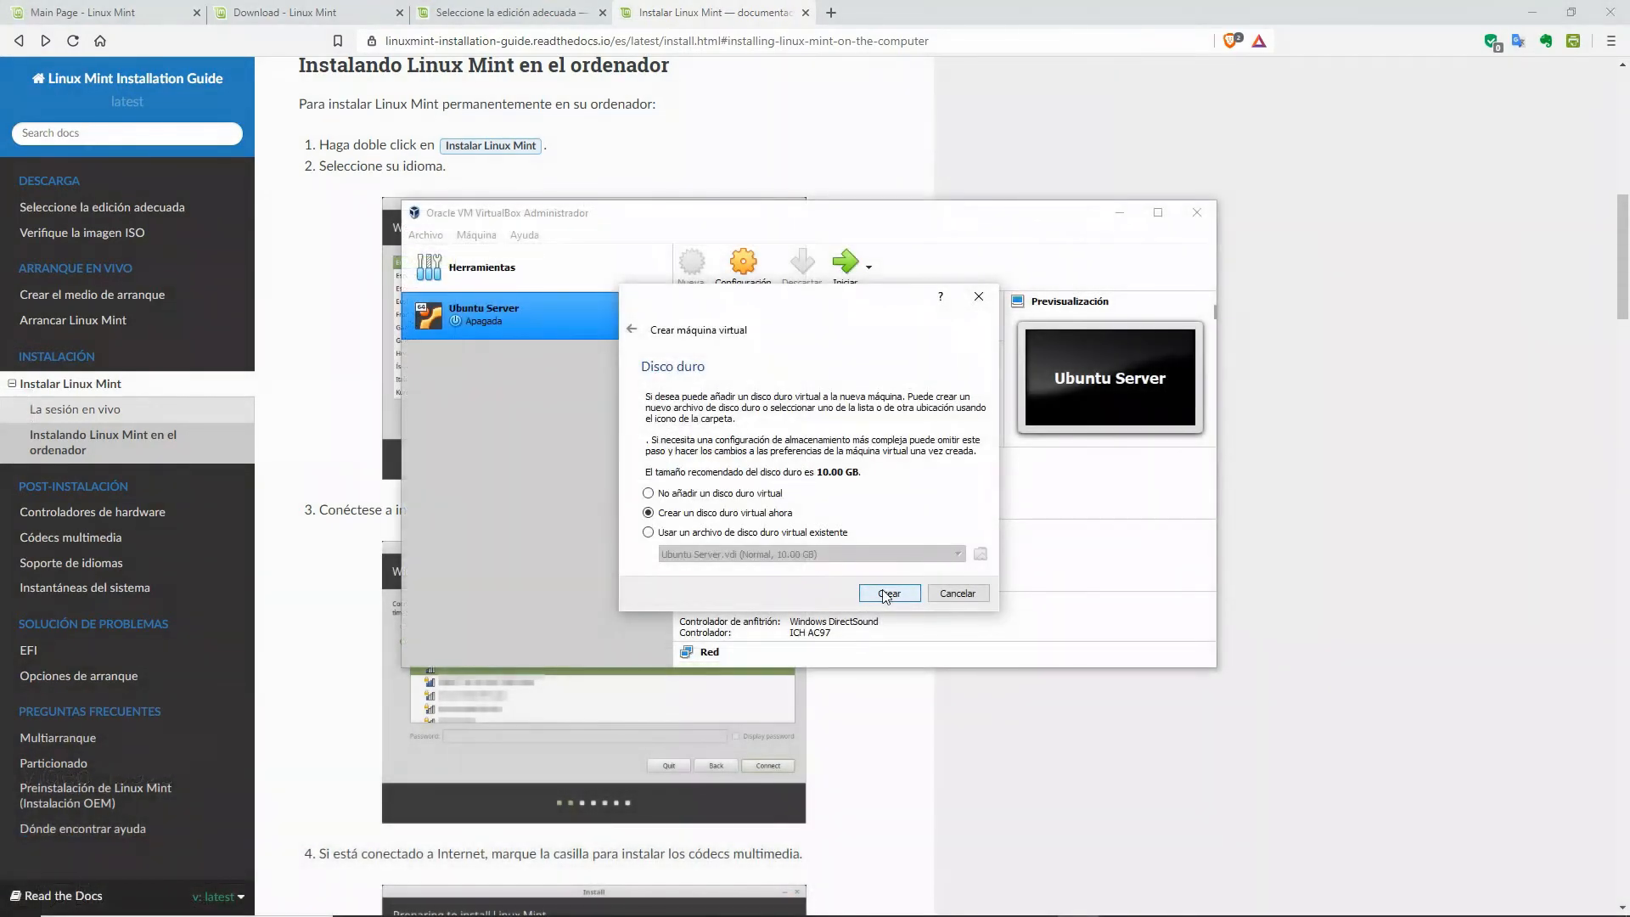
click(887, 595)
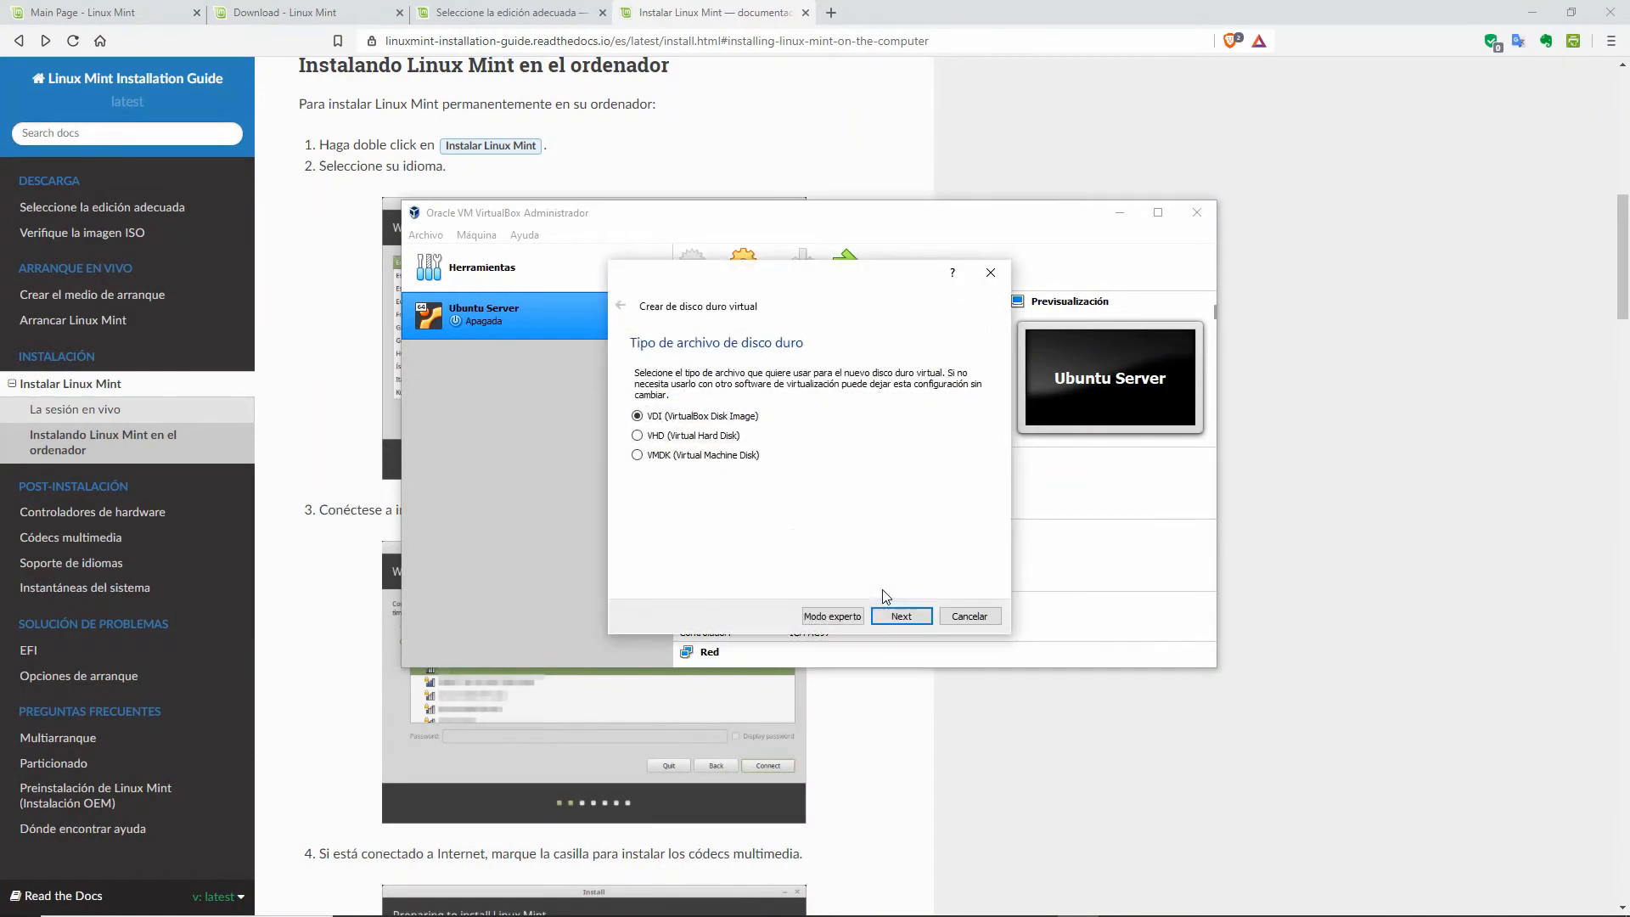
Step: Choose a fixed-size VDI disk, then view the guide's 'Seleccione la edición adecuada' page
click(900, 617)
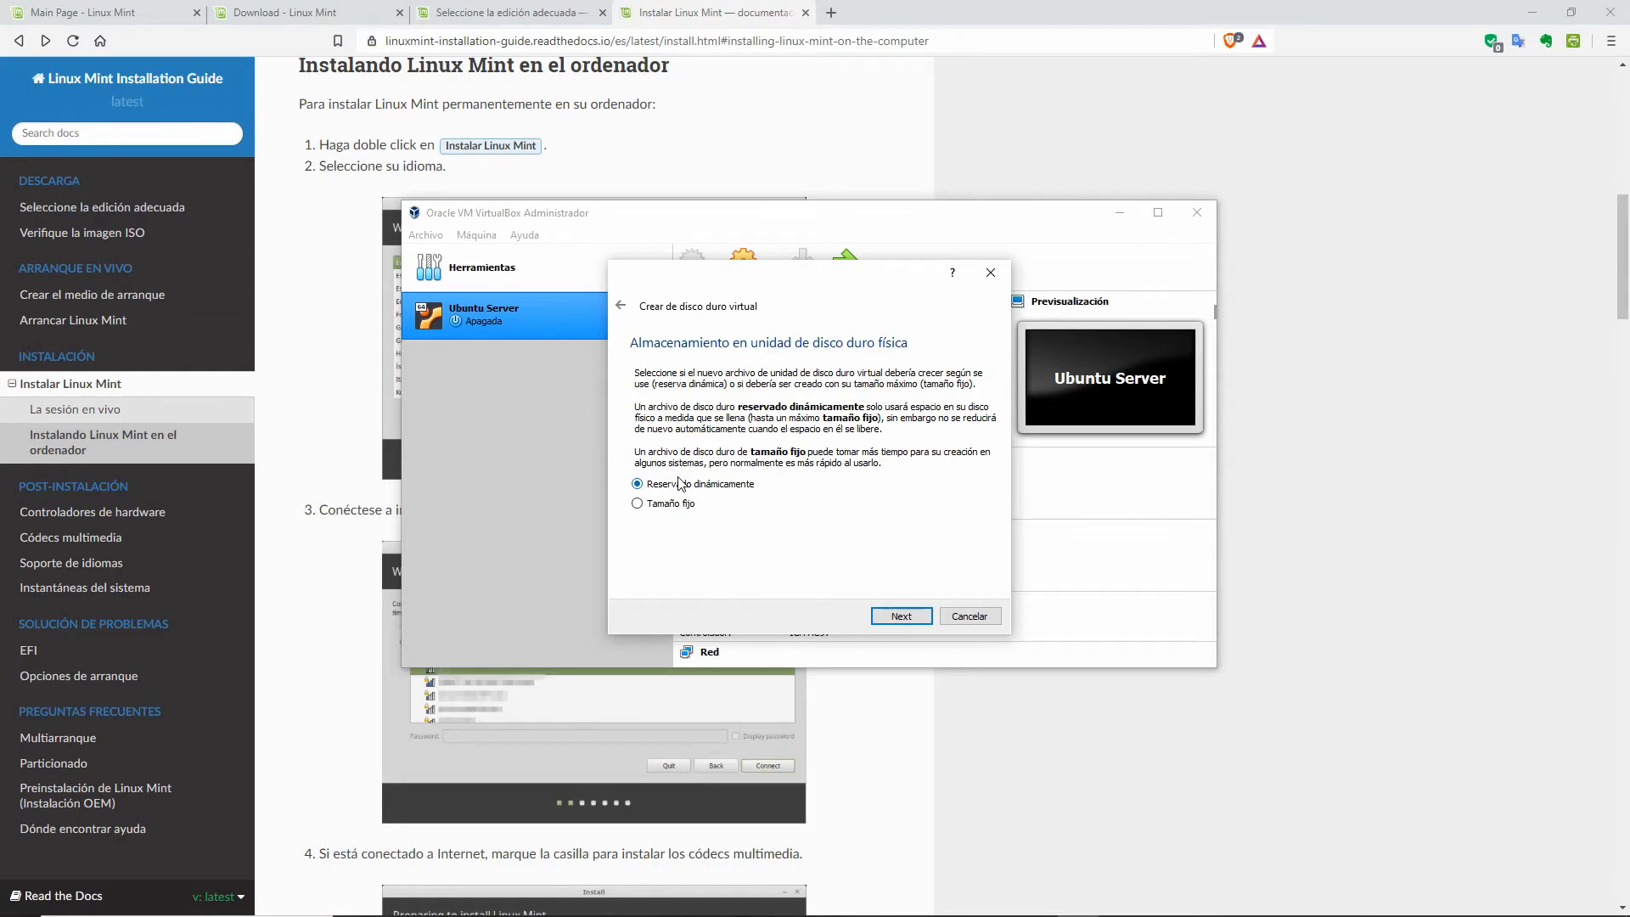
click(676, 504)
click(490, 16)
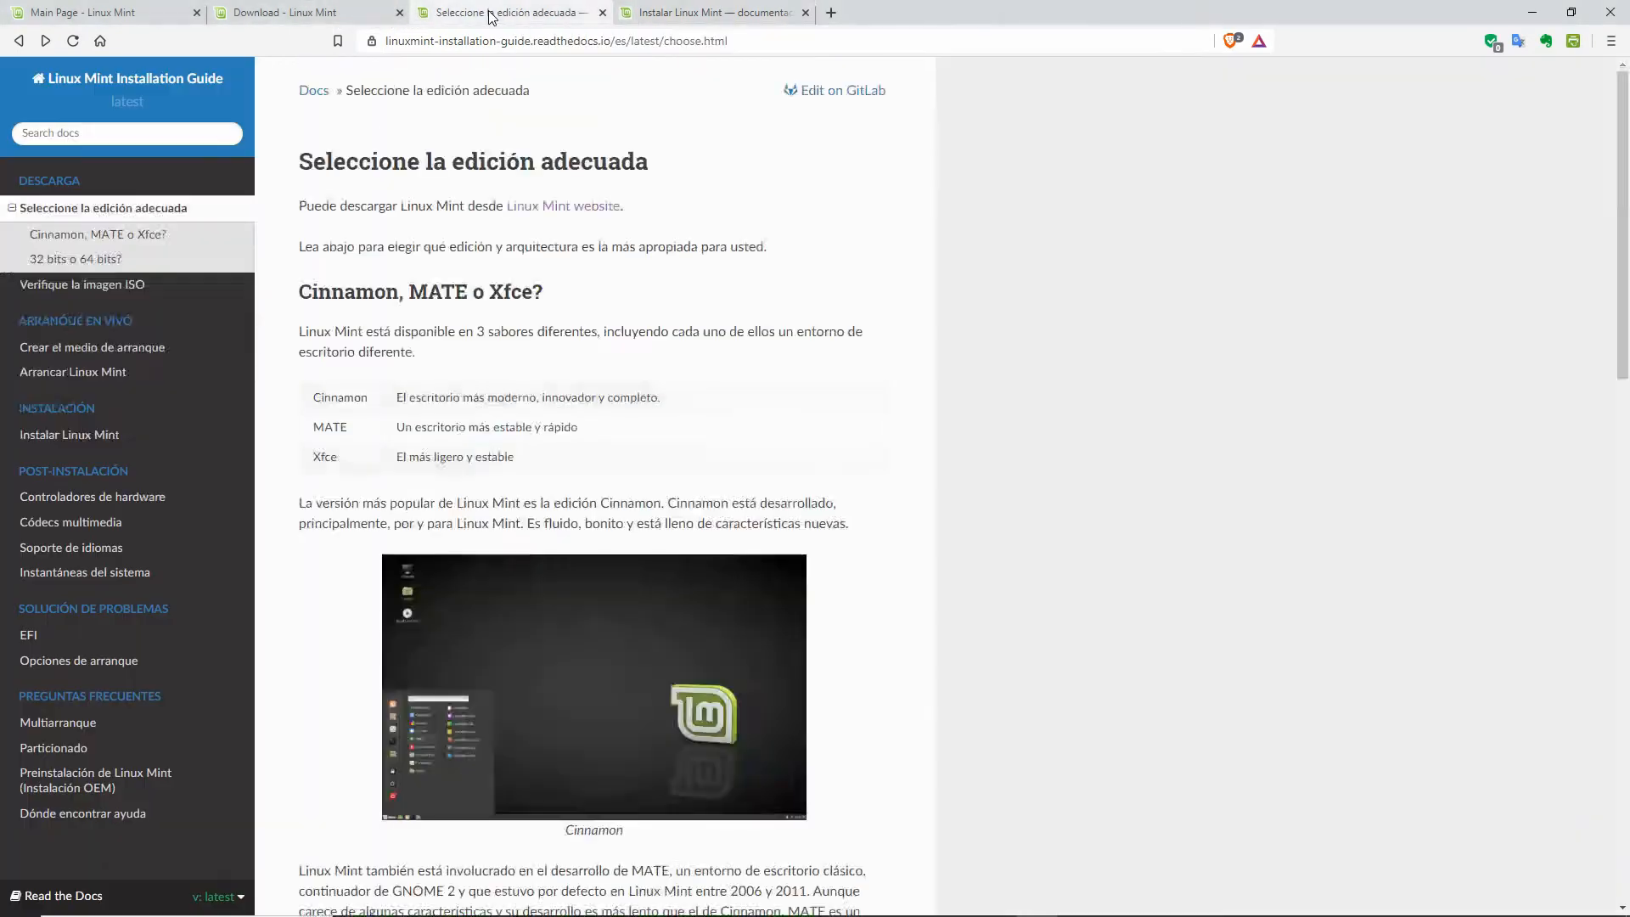
Step: Open the Linux Mint 19.3 MATE release post from the home page and scroll to system requirements
click(139, 4)
click(586, 496)
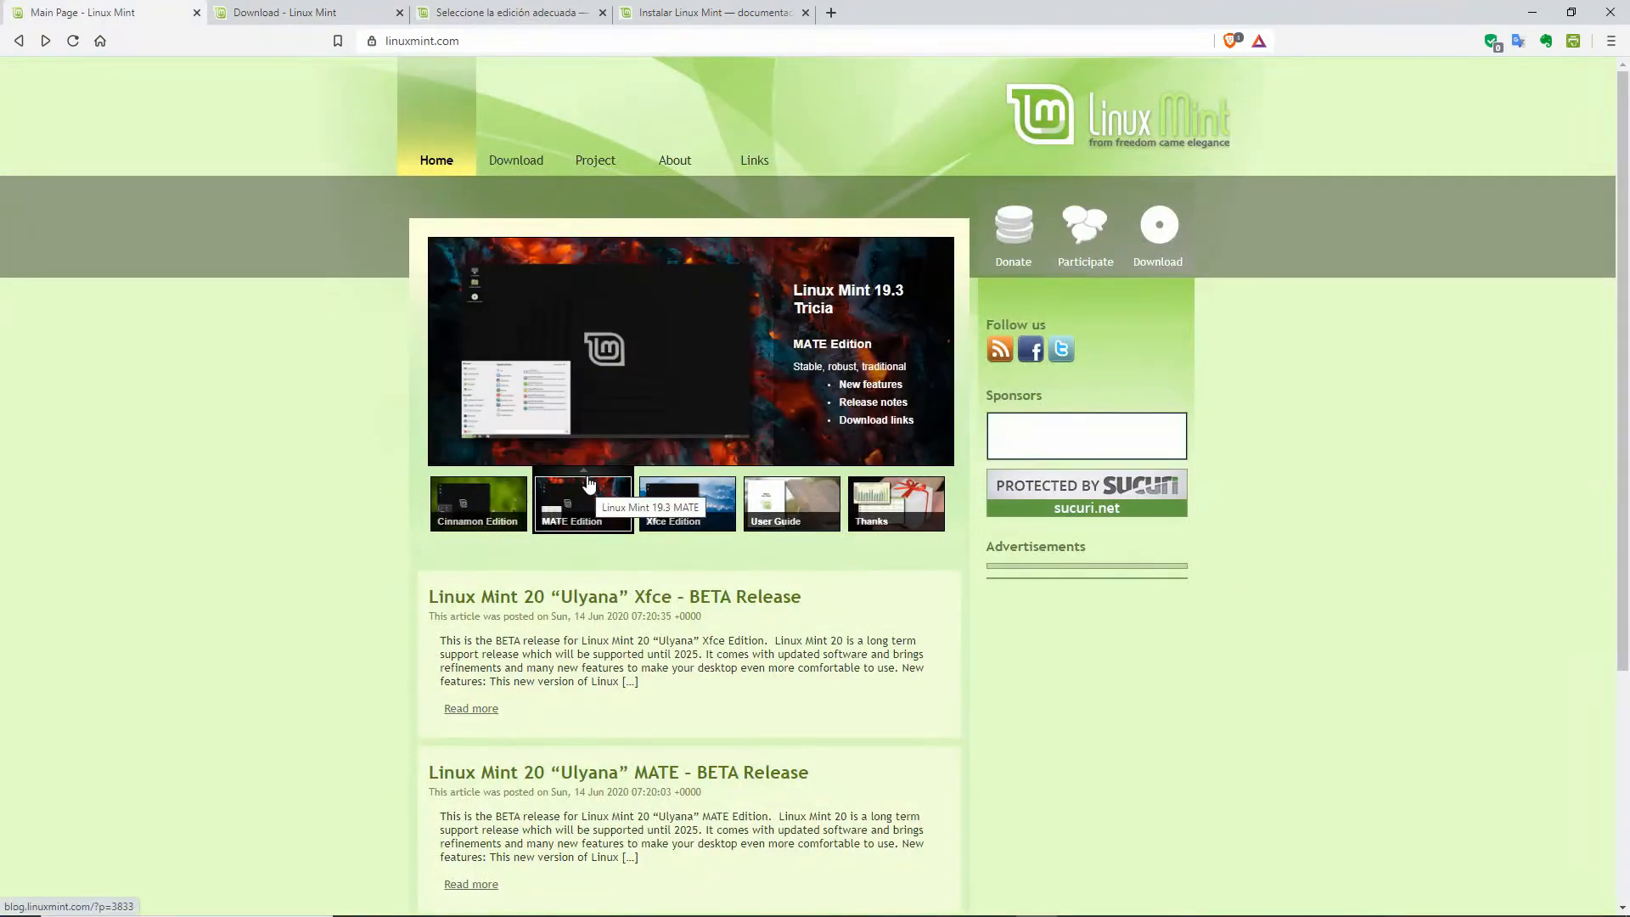
click(589, 483)
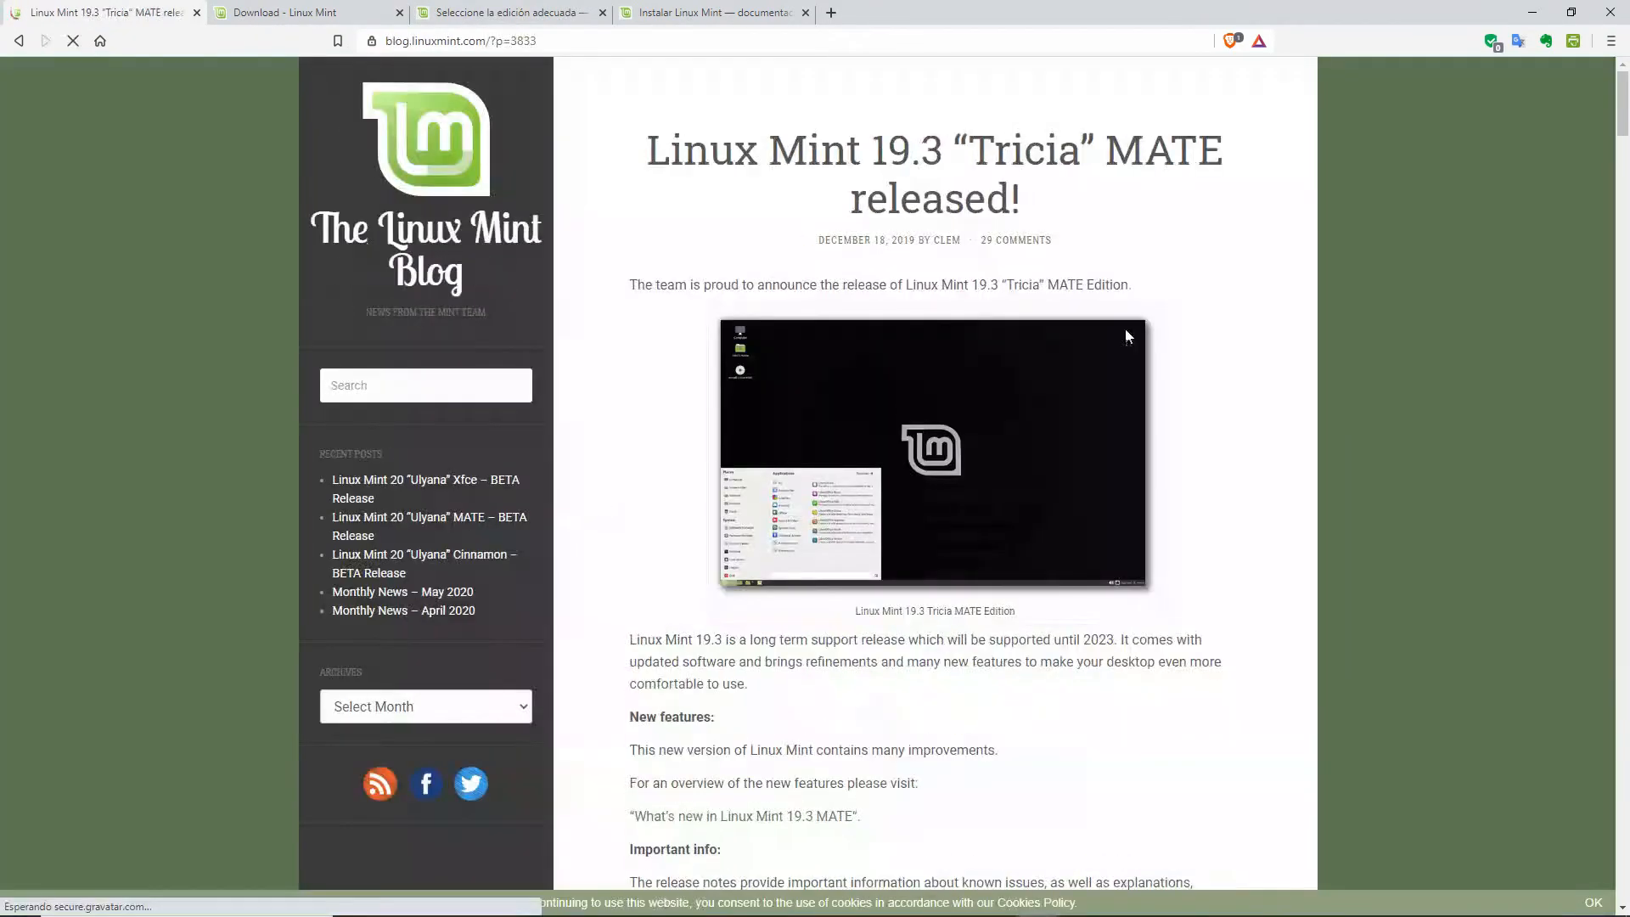
scroll(1128, 336, down, 8)
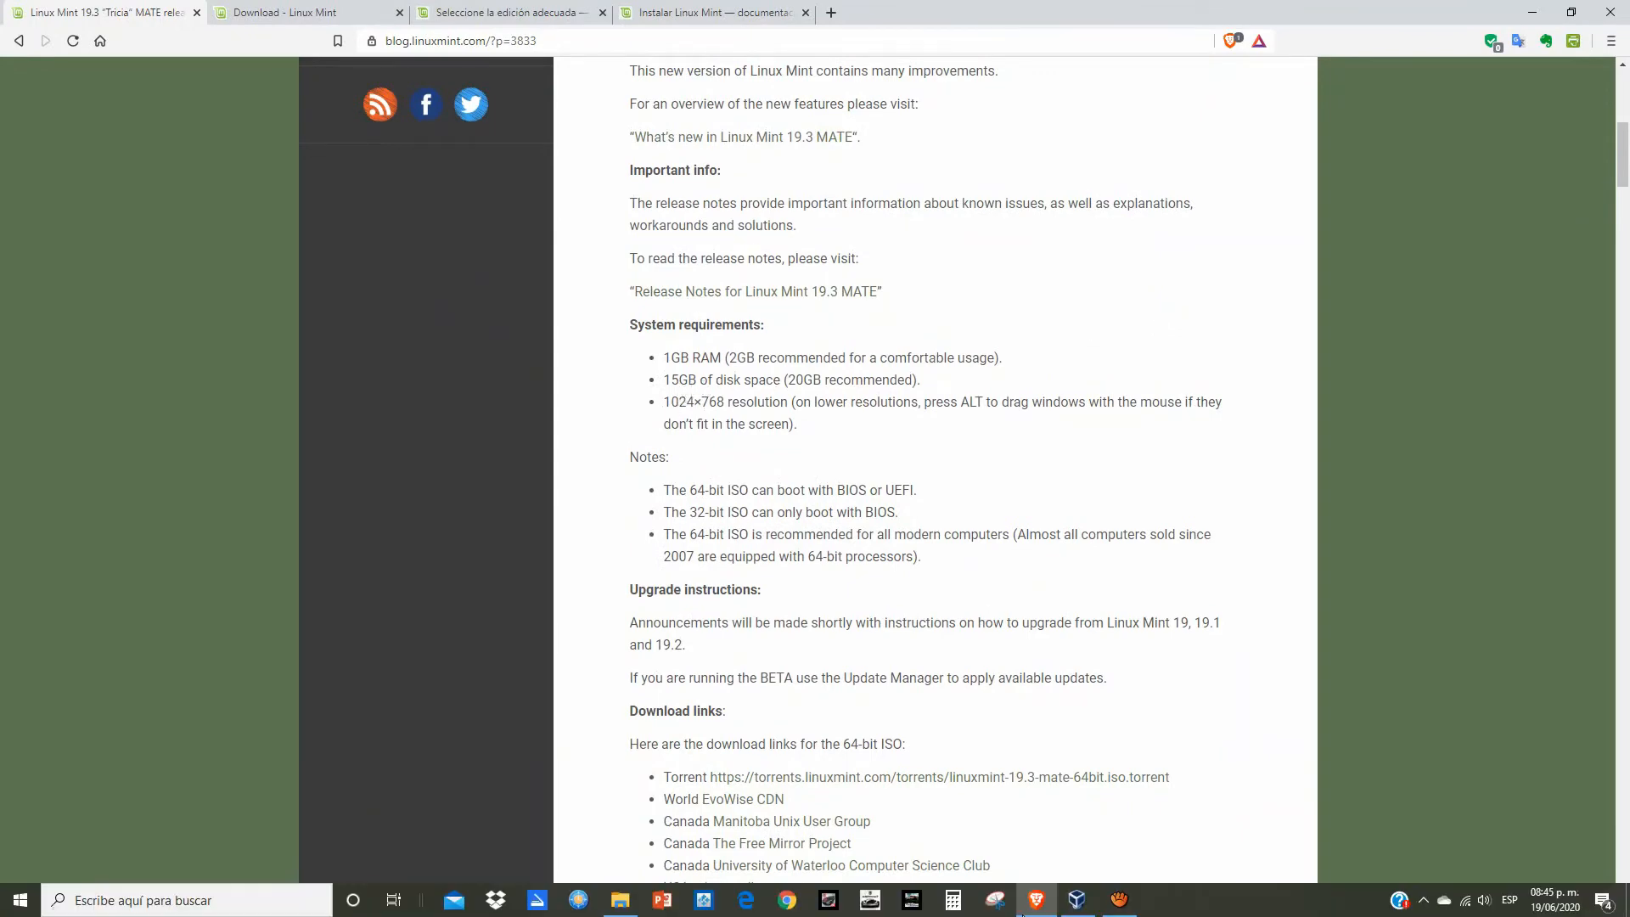
Step: Hide the screen recorder, then bring the browser and the VirtualBox disk wizard back forward
click(1119, 900)
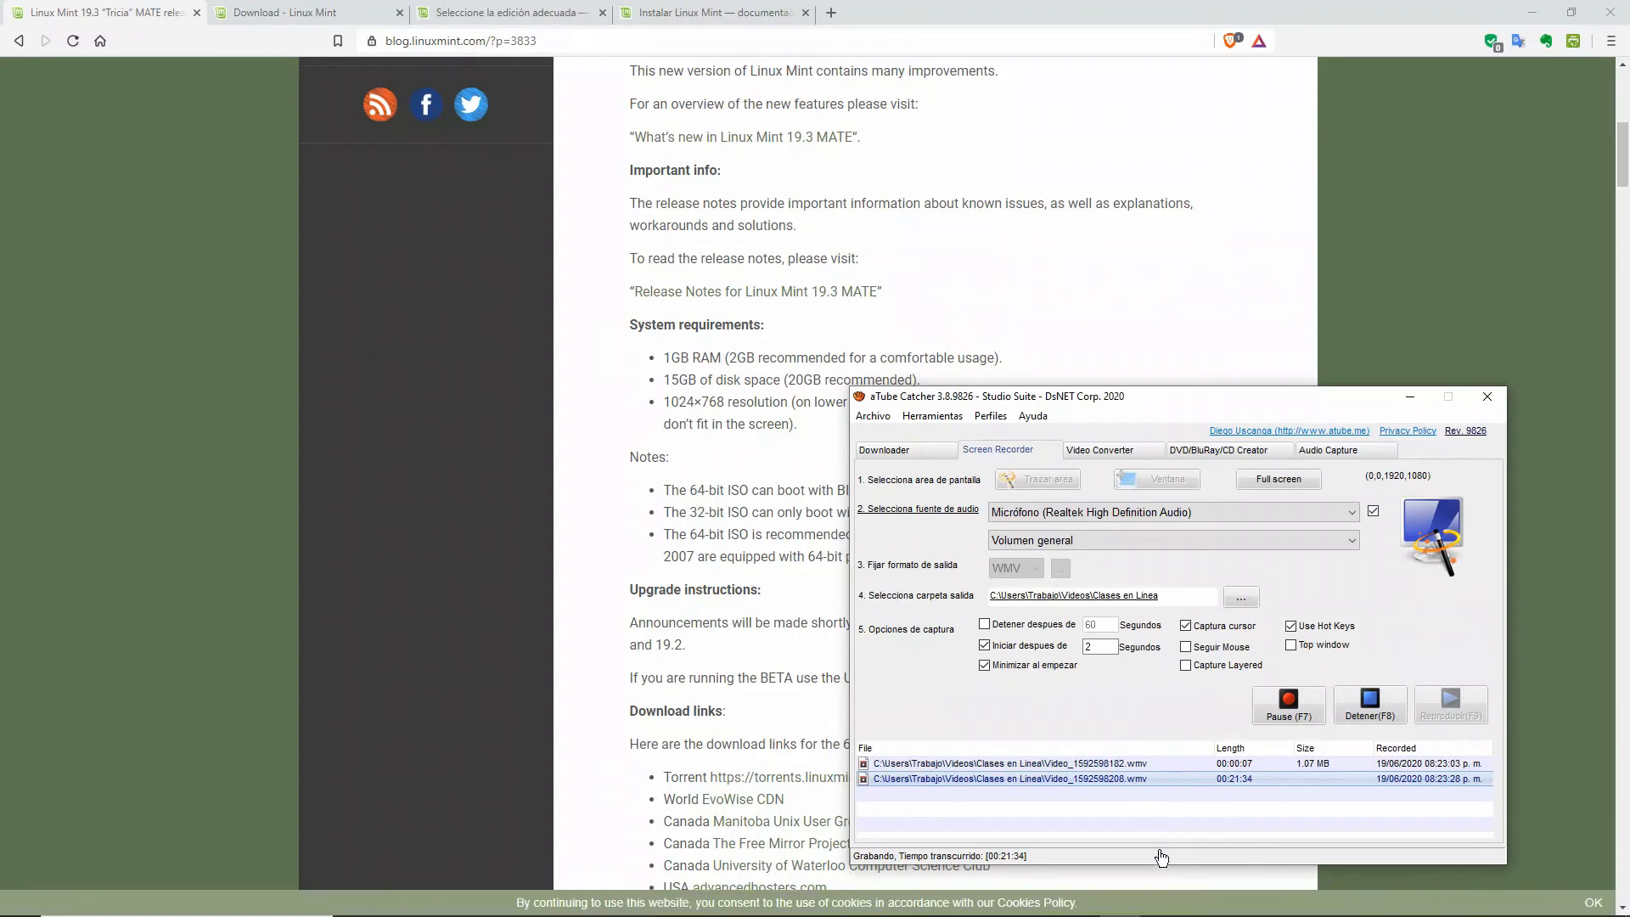
click(1410, 397)
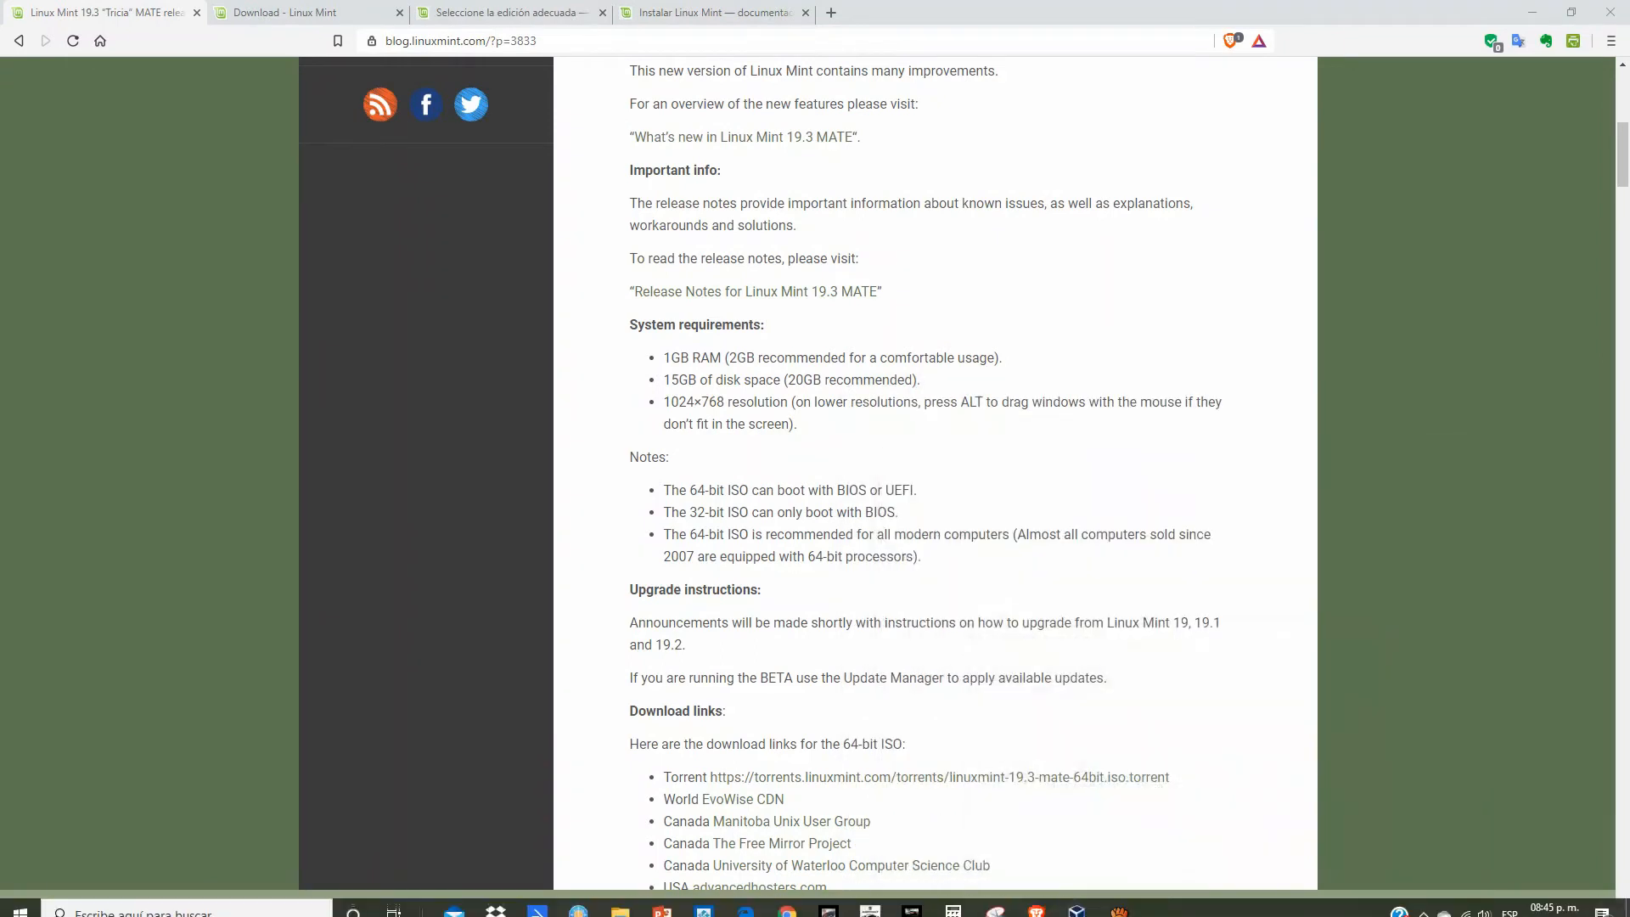
click(1033, 908)
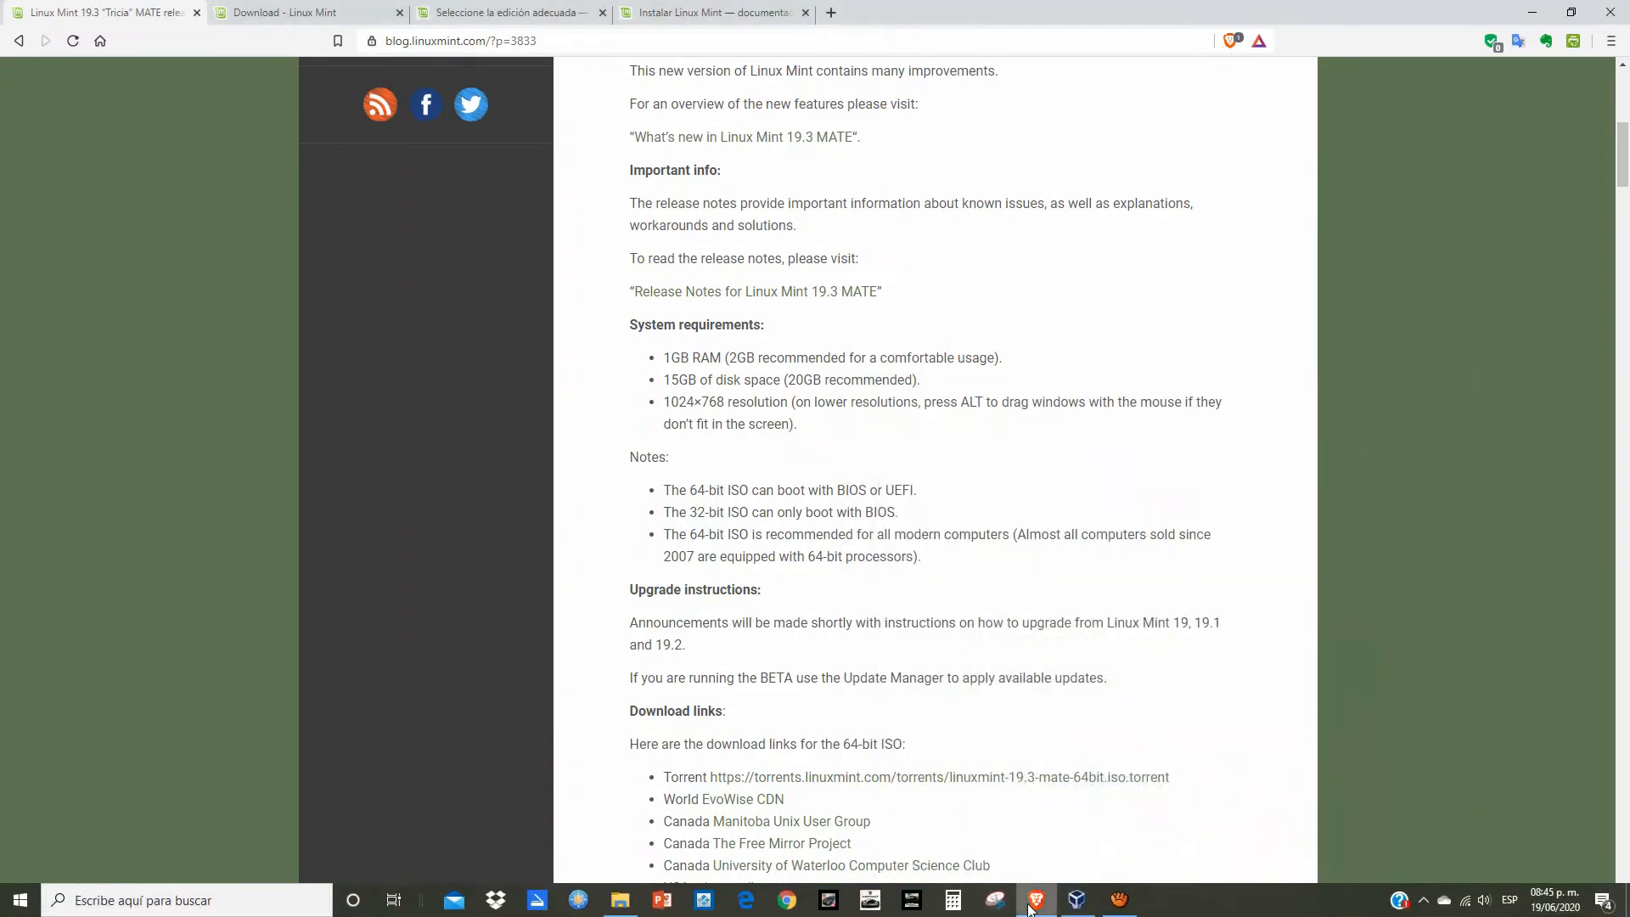
click(1078, 902)
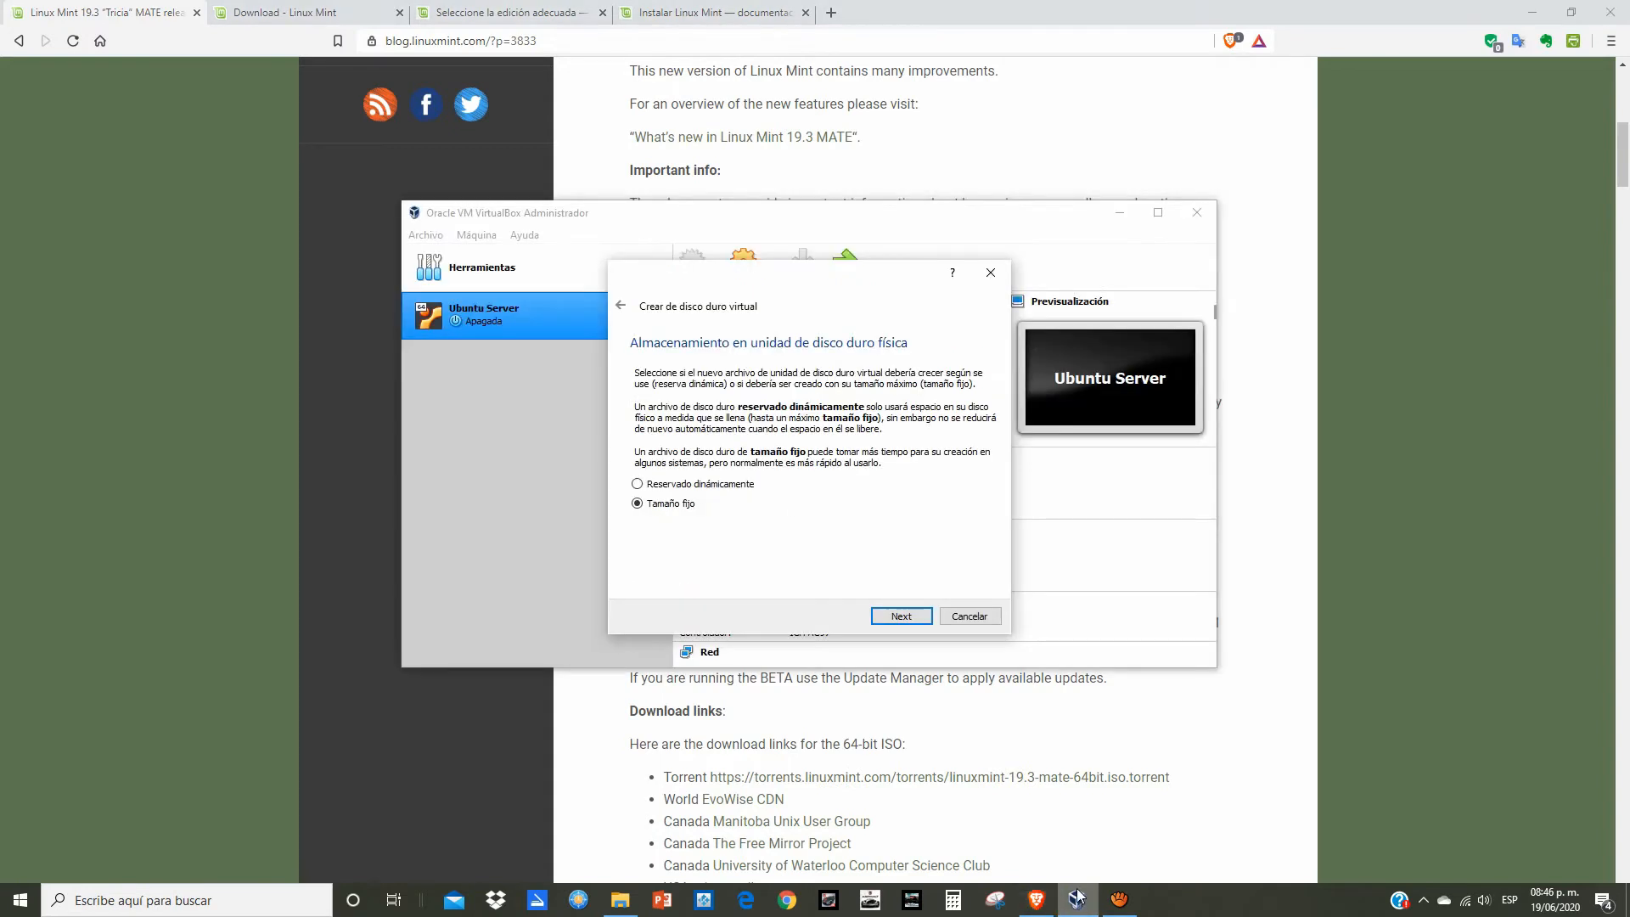
Step: Change the fixed-size disk from 10.00 GB to 15.00 GB and create it
click(878, 616)
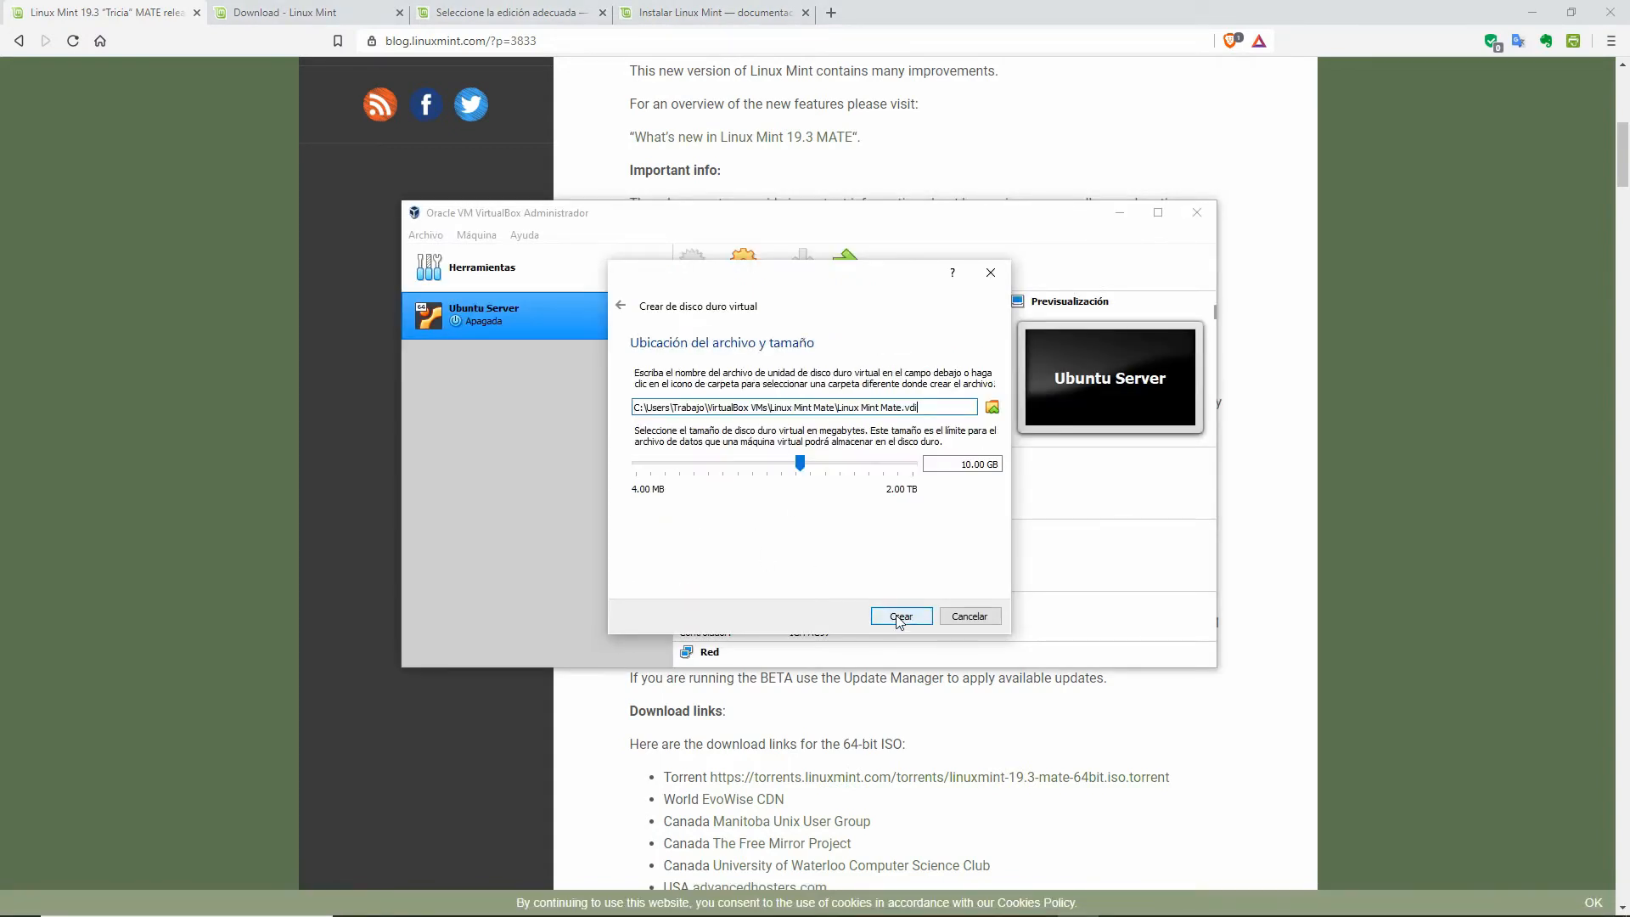
click(969, 467)
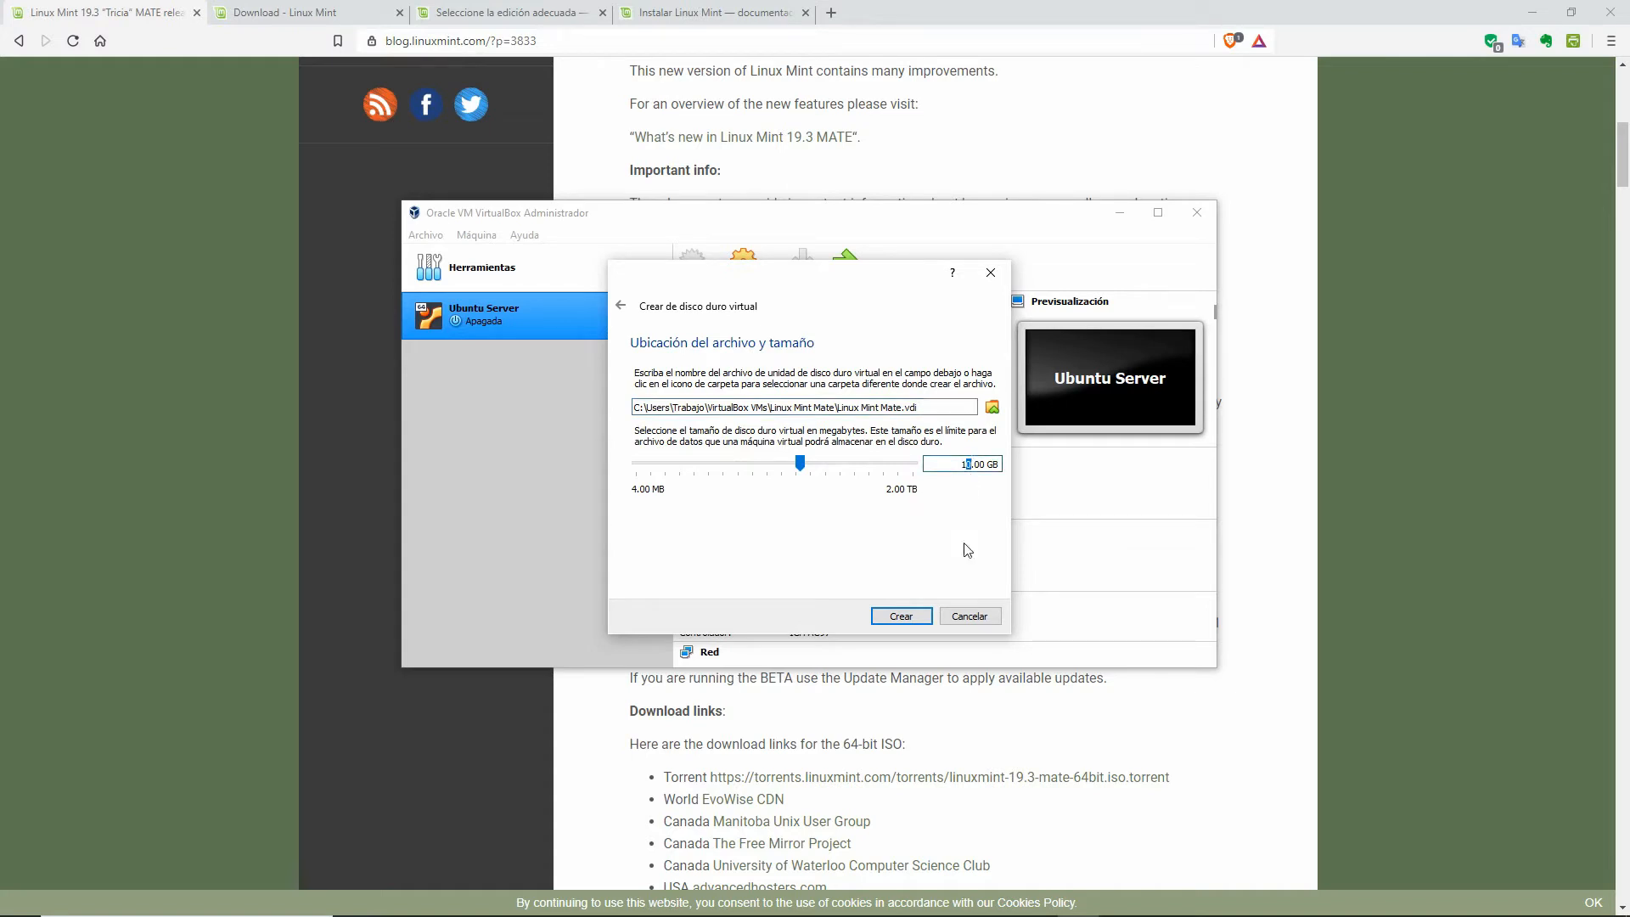
key(Delete)
text(5)
click(890, 615)
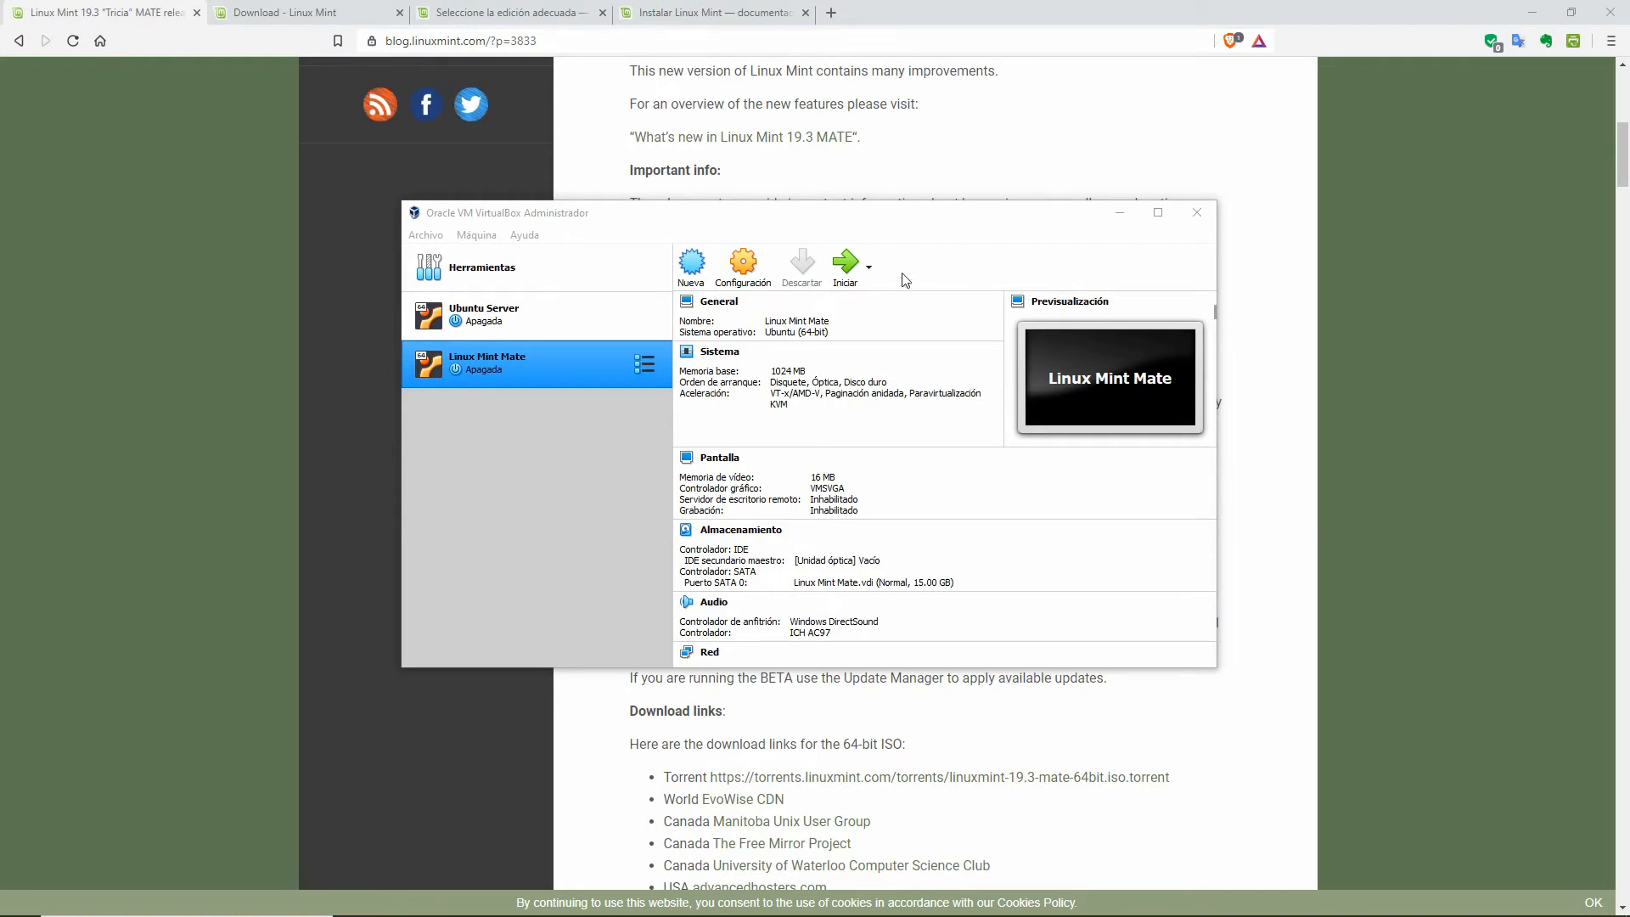
Step: Start Linux Mint Mate, booting from the linuxmint-19.3-mate-64bit.iso disc image
click(842, 268)
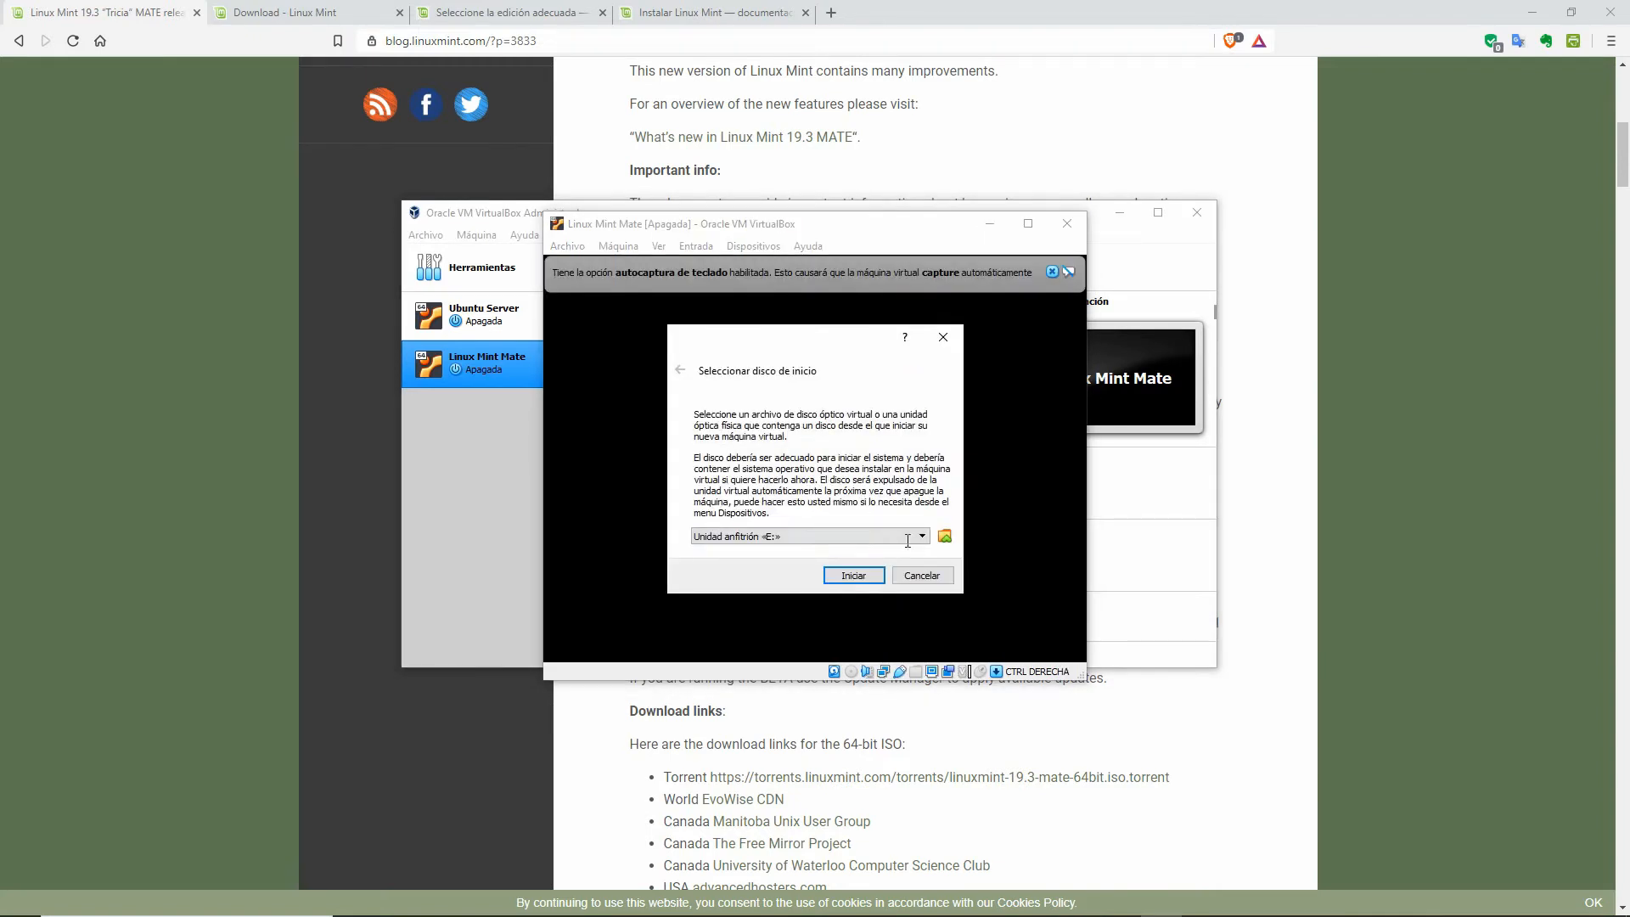
click(922, 537)
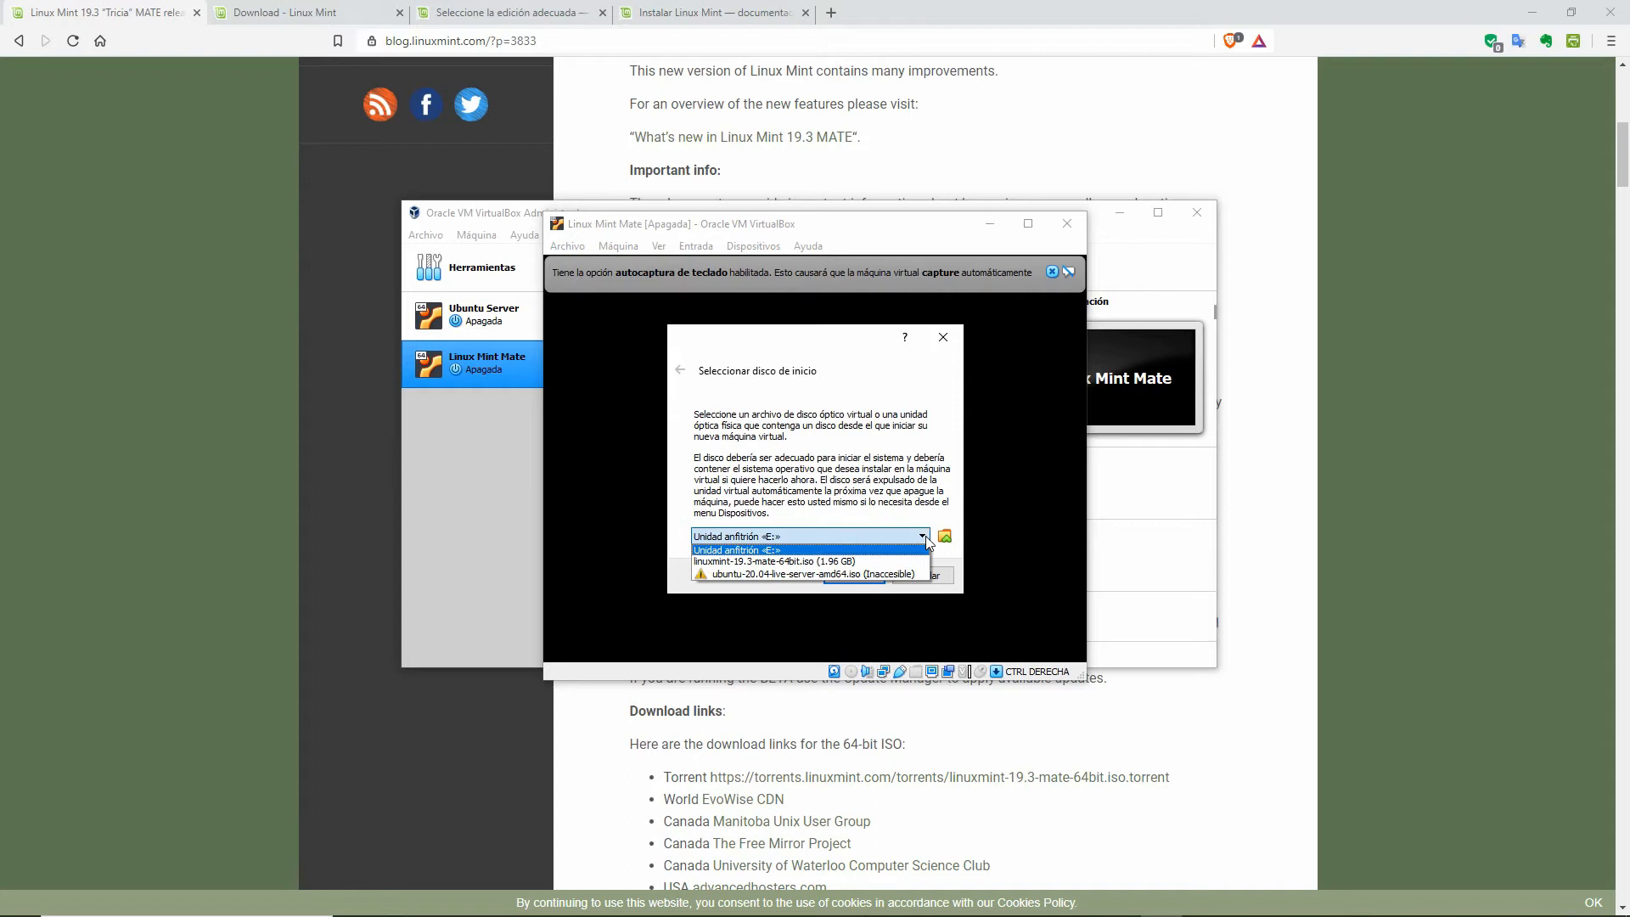
click(834, 562)
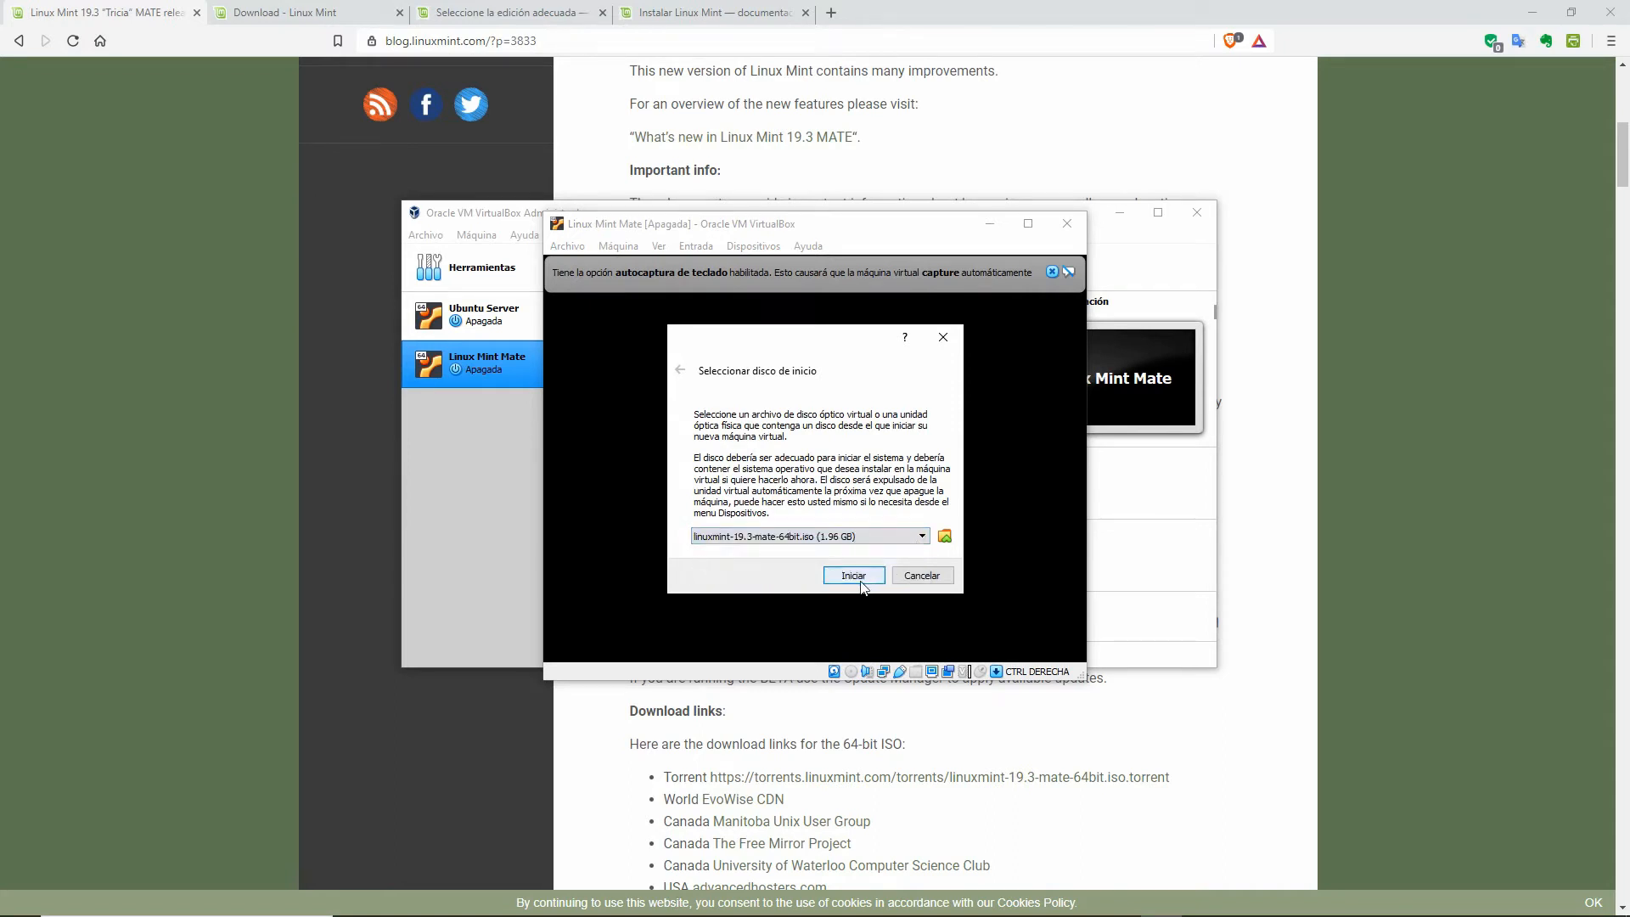
click(856, 577)
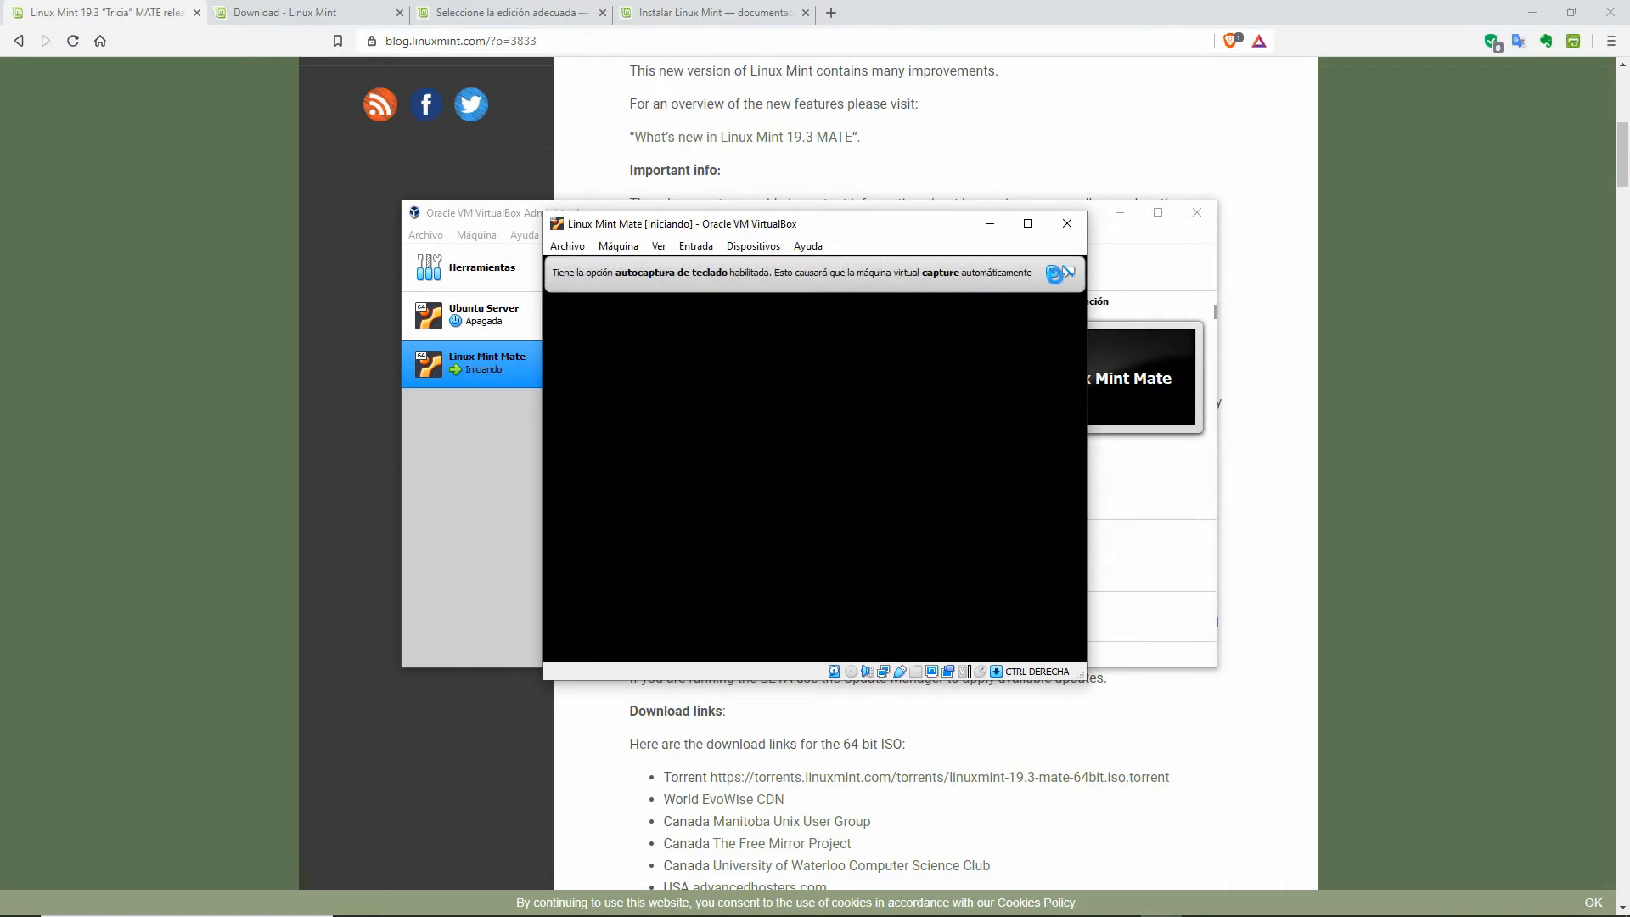
Step: Dismiss the auto-capture notice, capture mouse and keyboard in the VM, and boot Start Linux Mint
click(1052, 272)
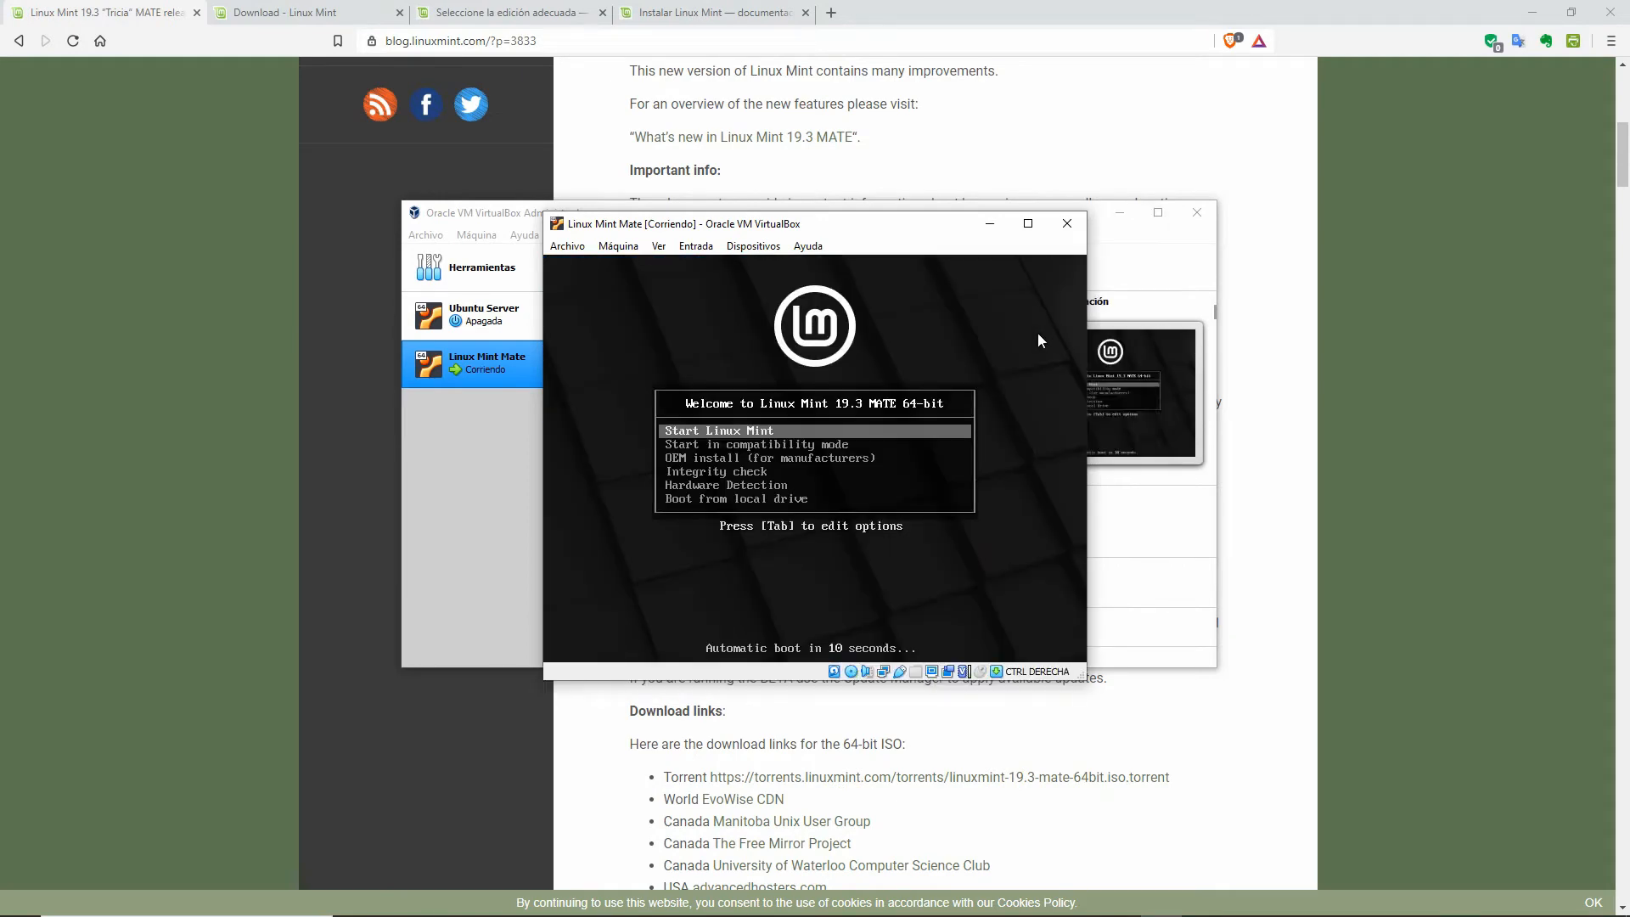
click(736, 437)
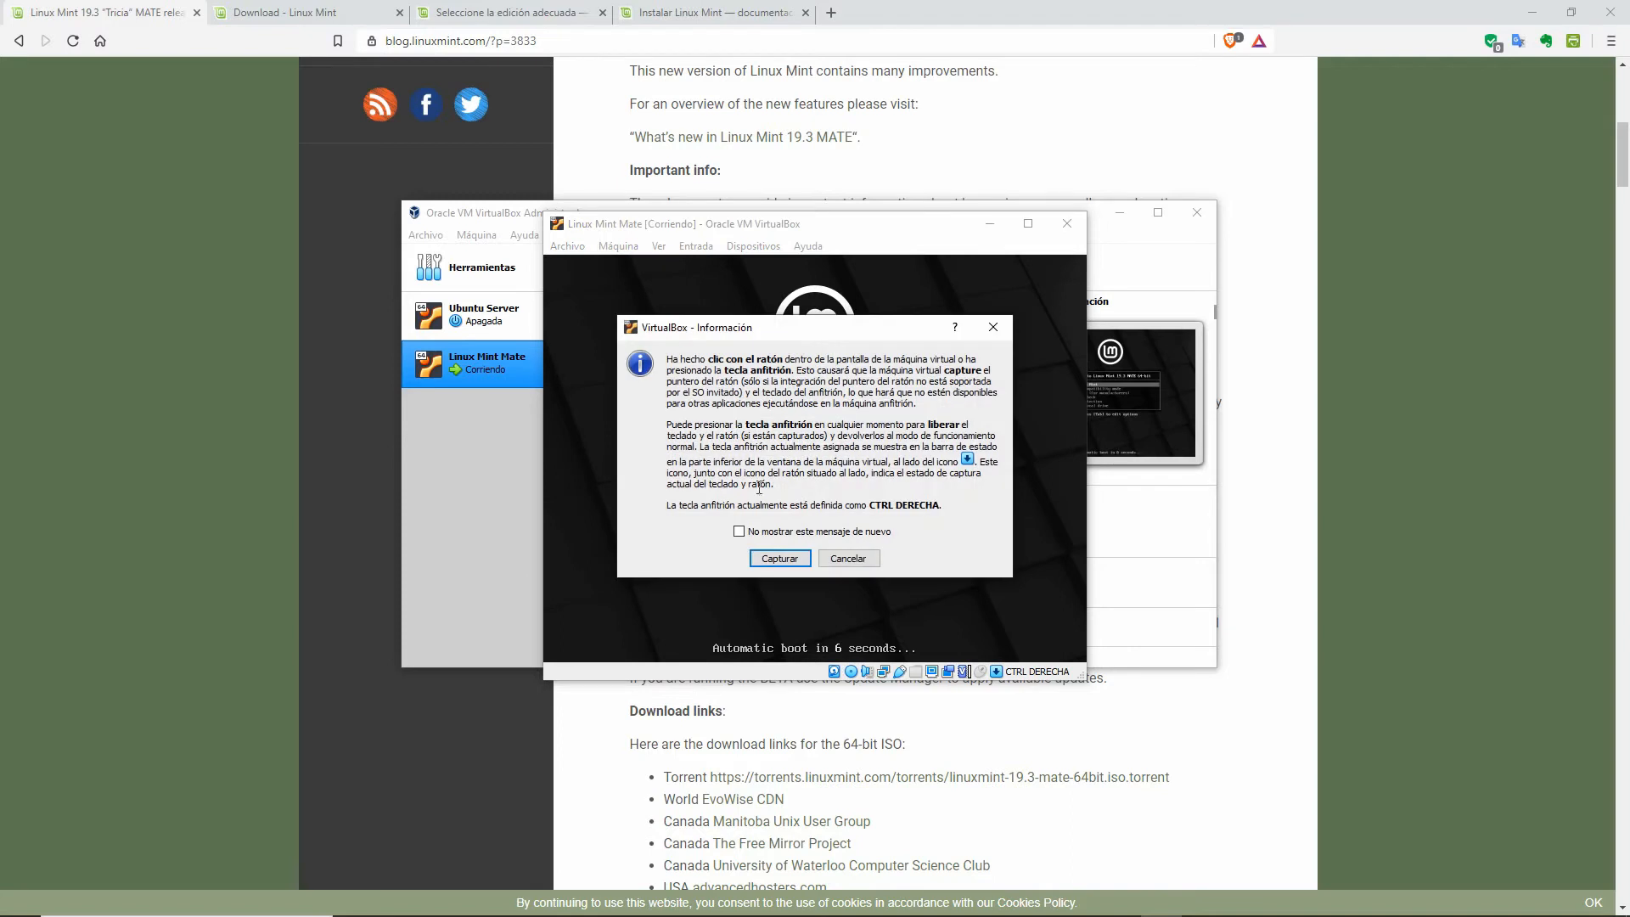
click(792, 561)
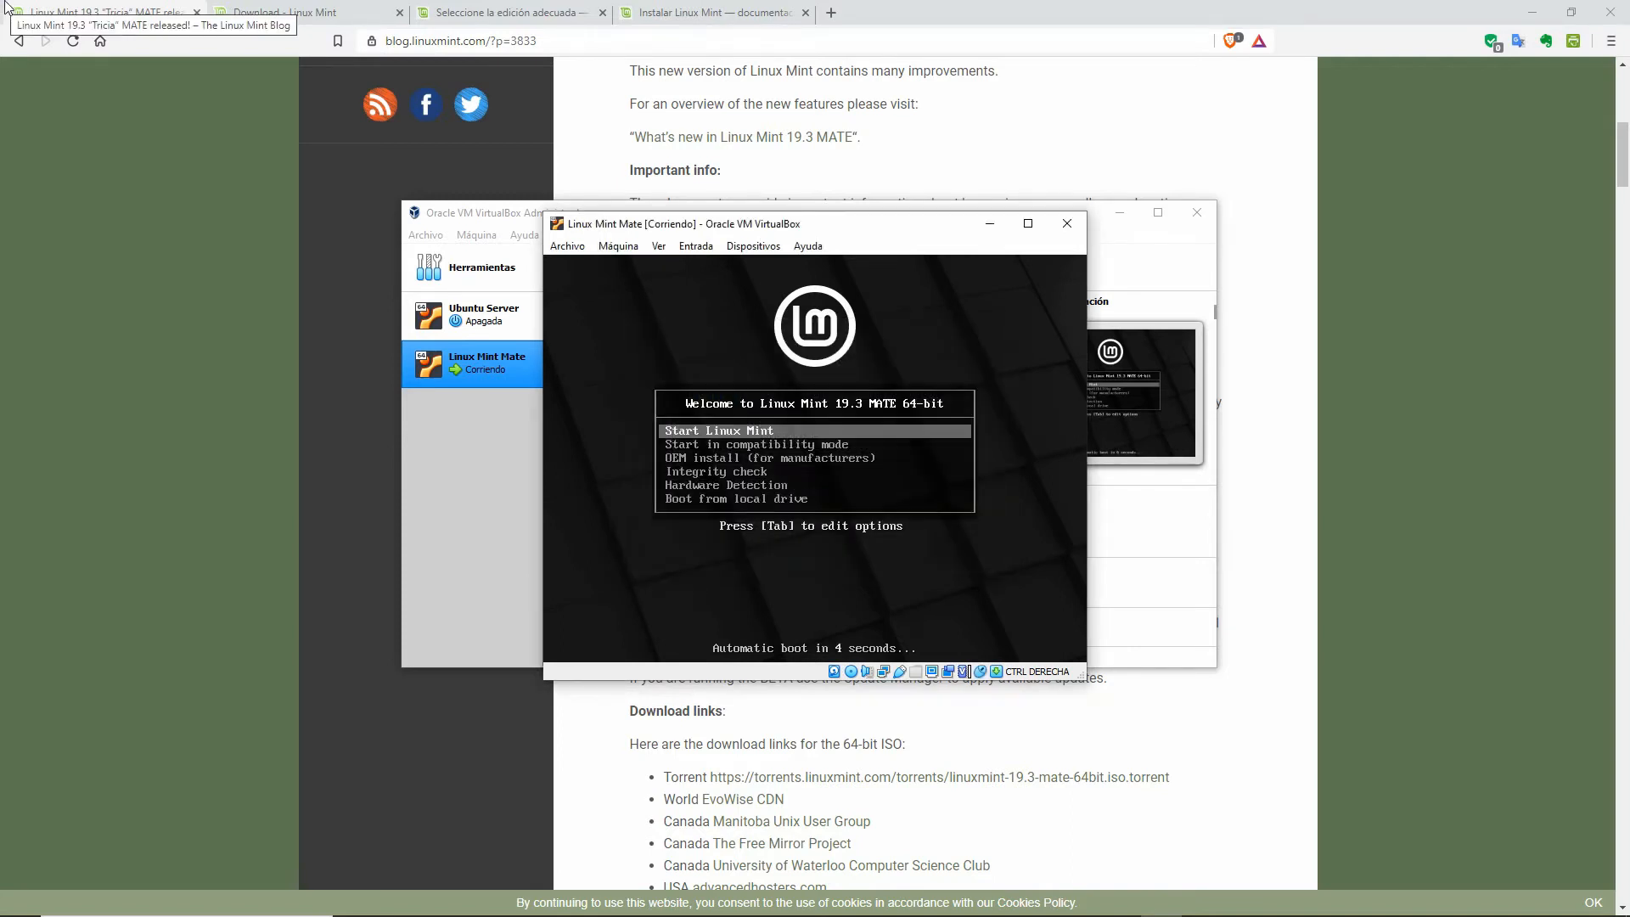
key(Return)
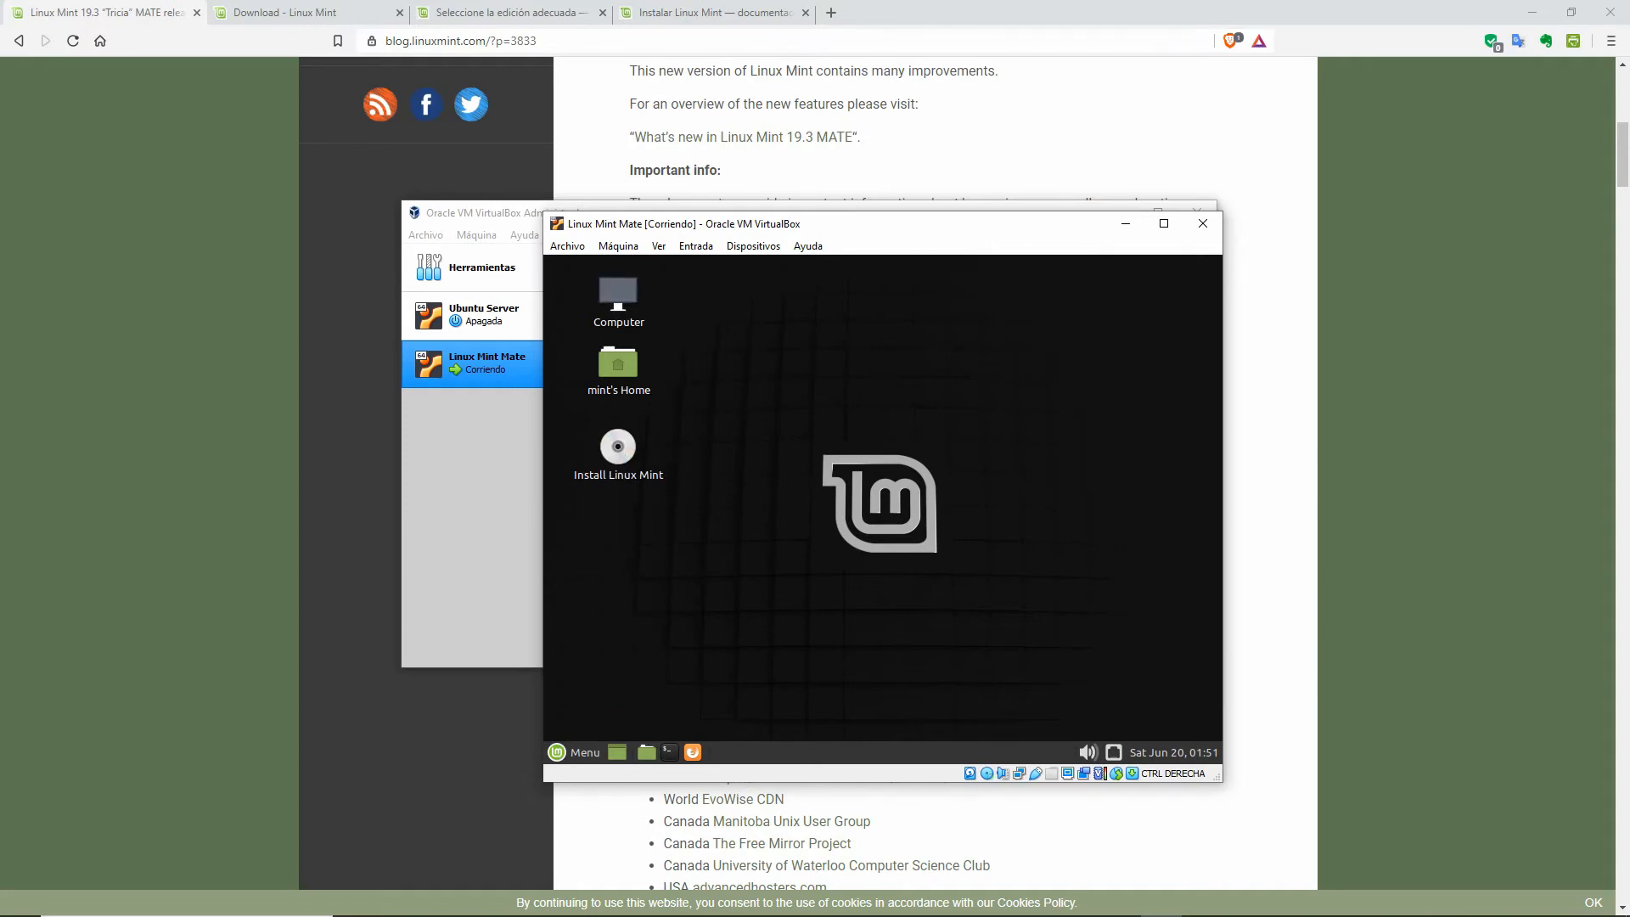
click(558, 753)
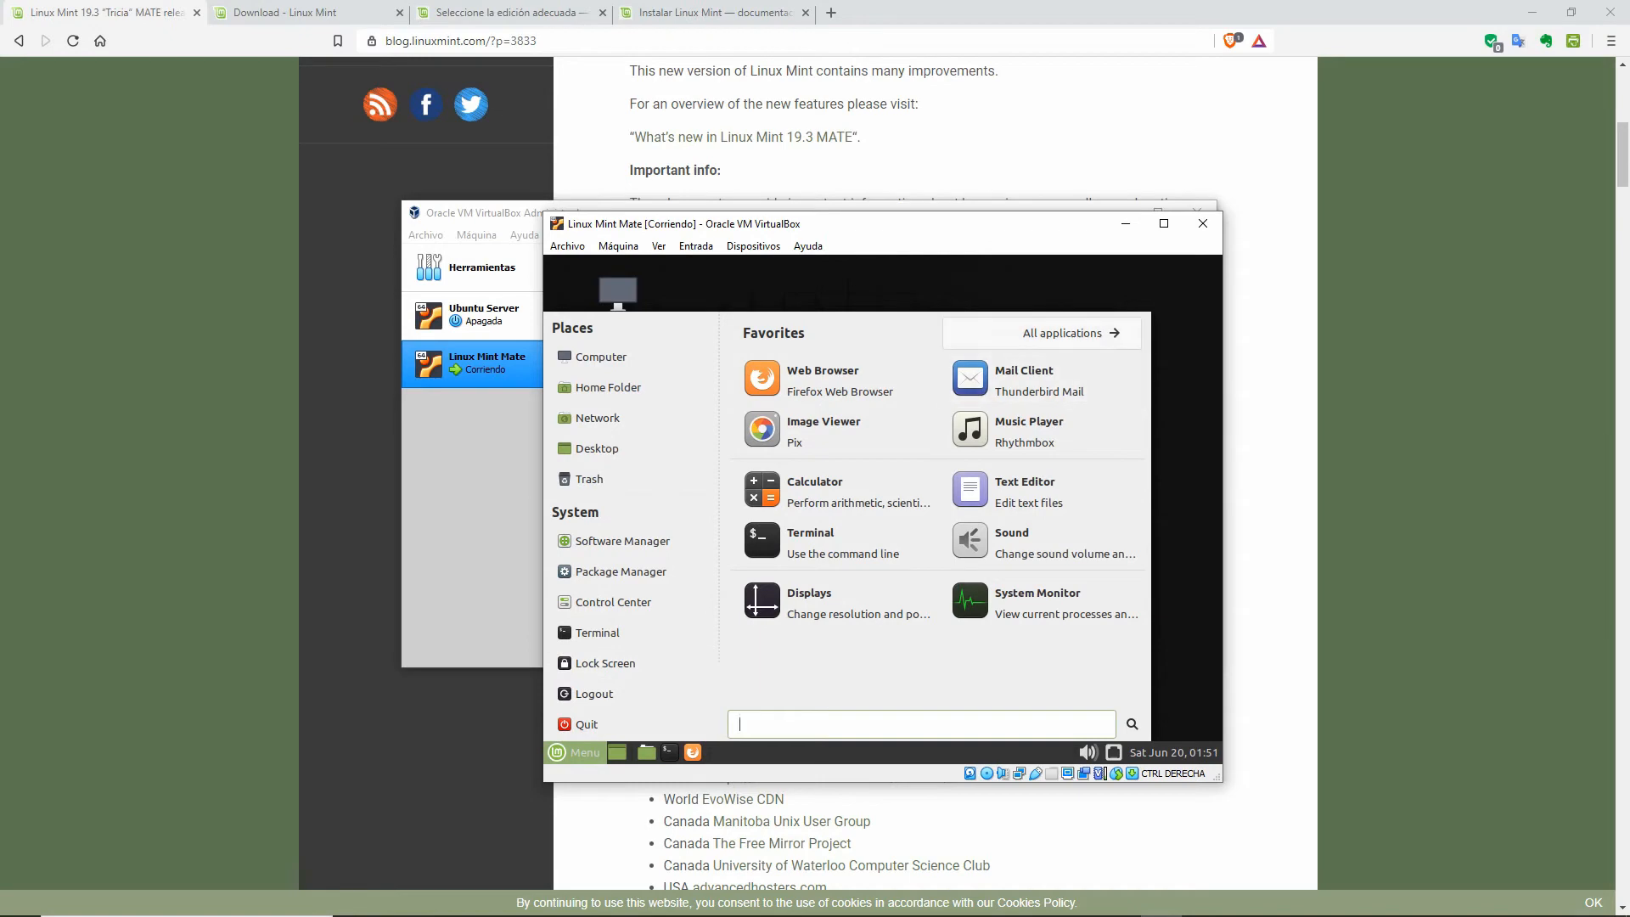
click(1090, 336)
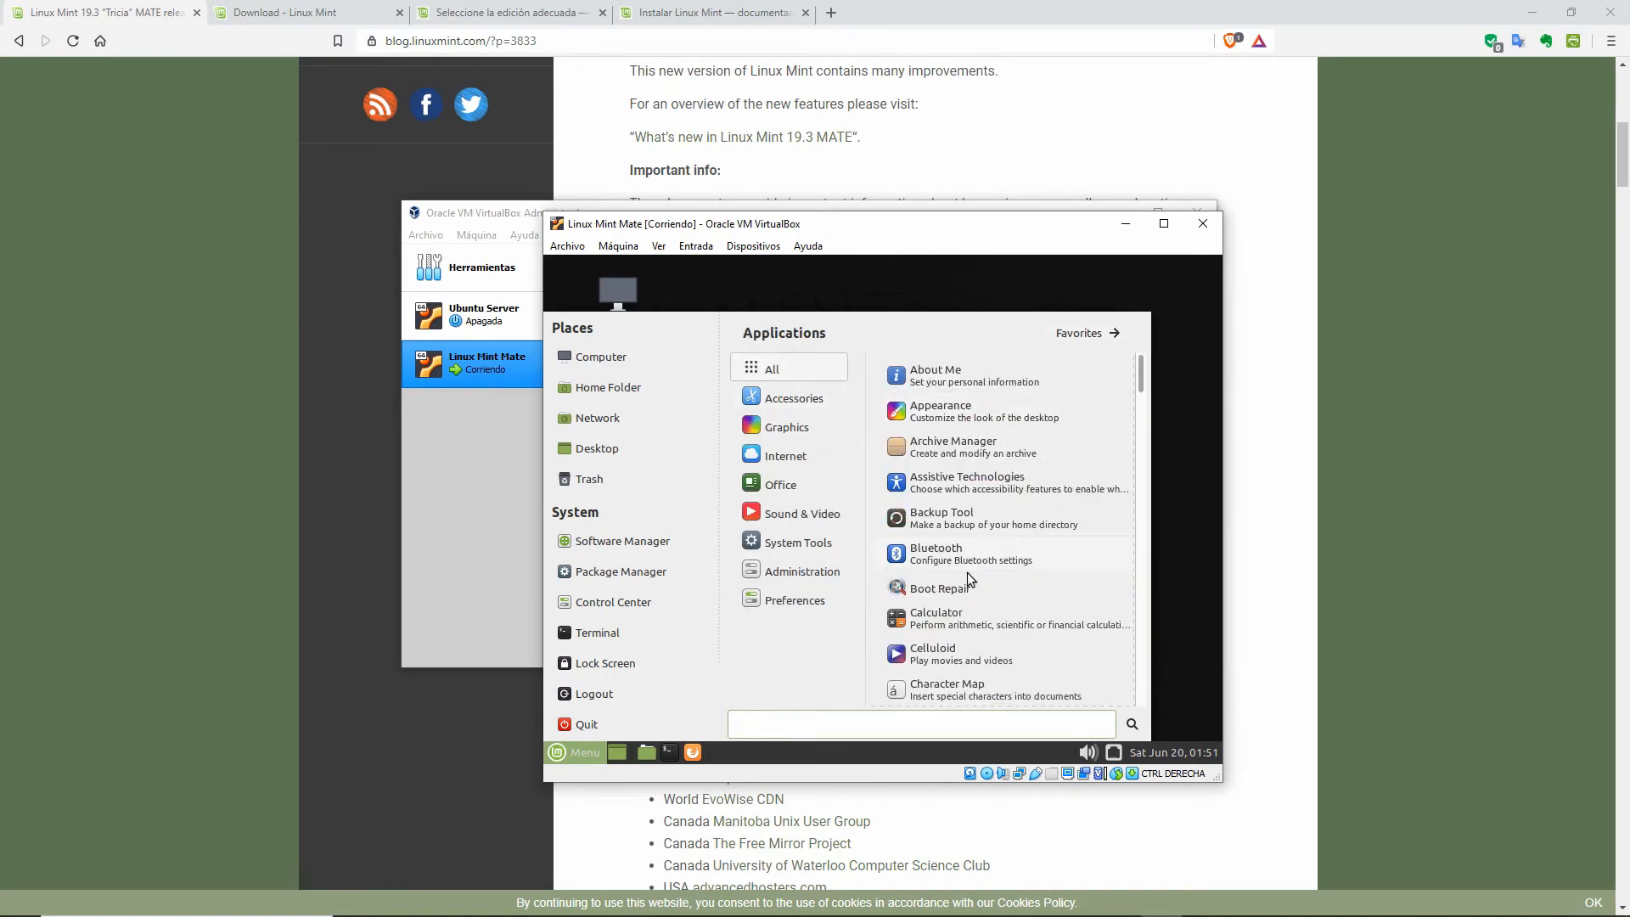
scroll(975, 594, down, 5)
scroll(973, 629, down, 5)
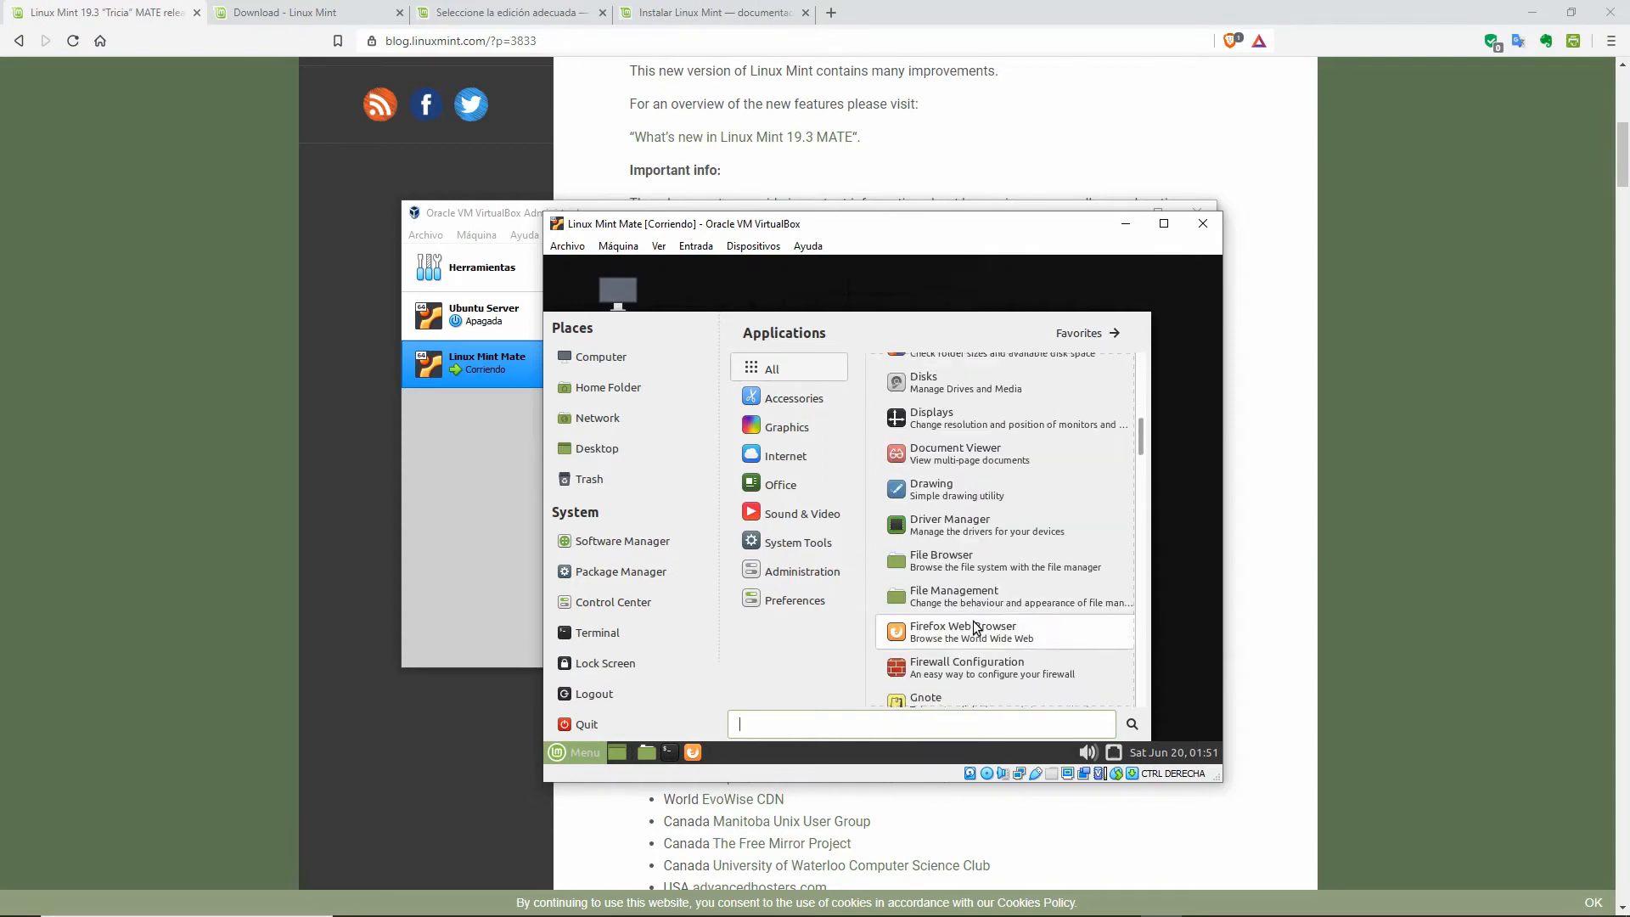
scroll(973, 619, down, 4)
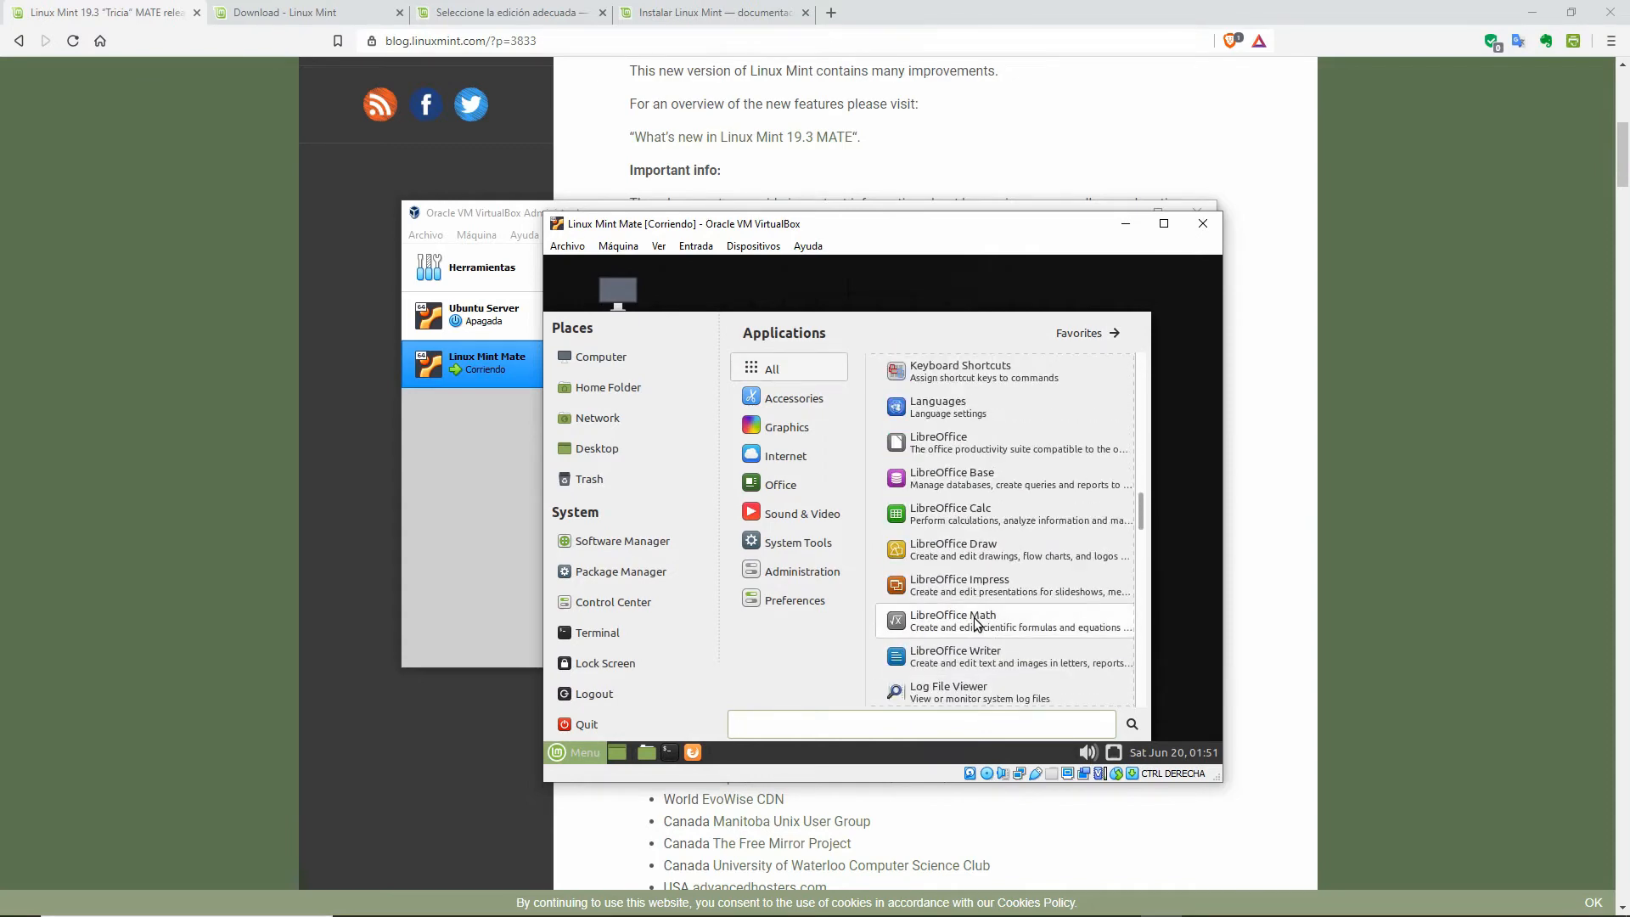
click(771, 399)
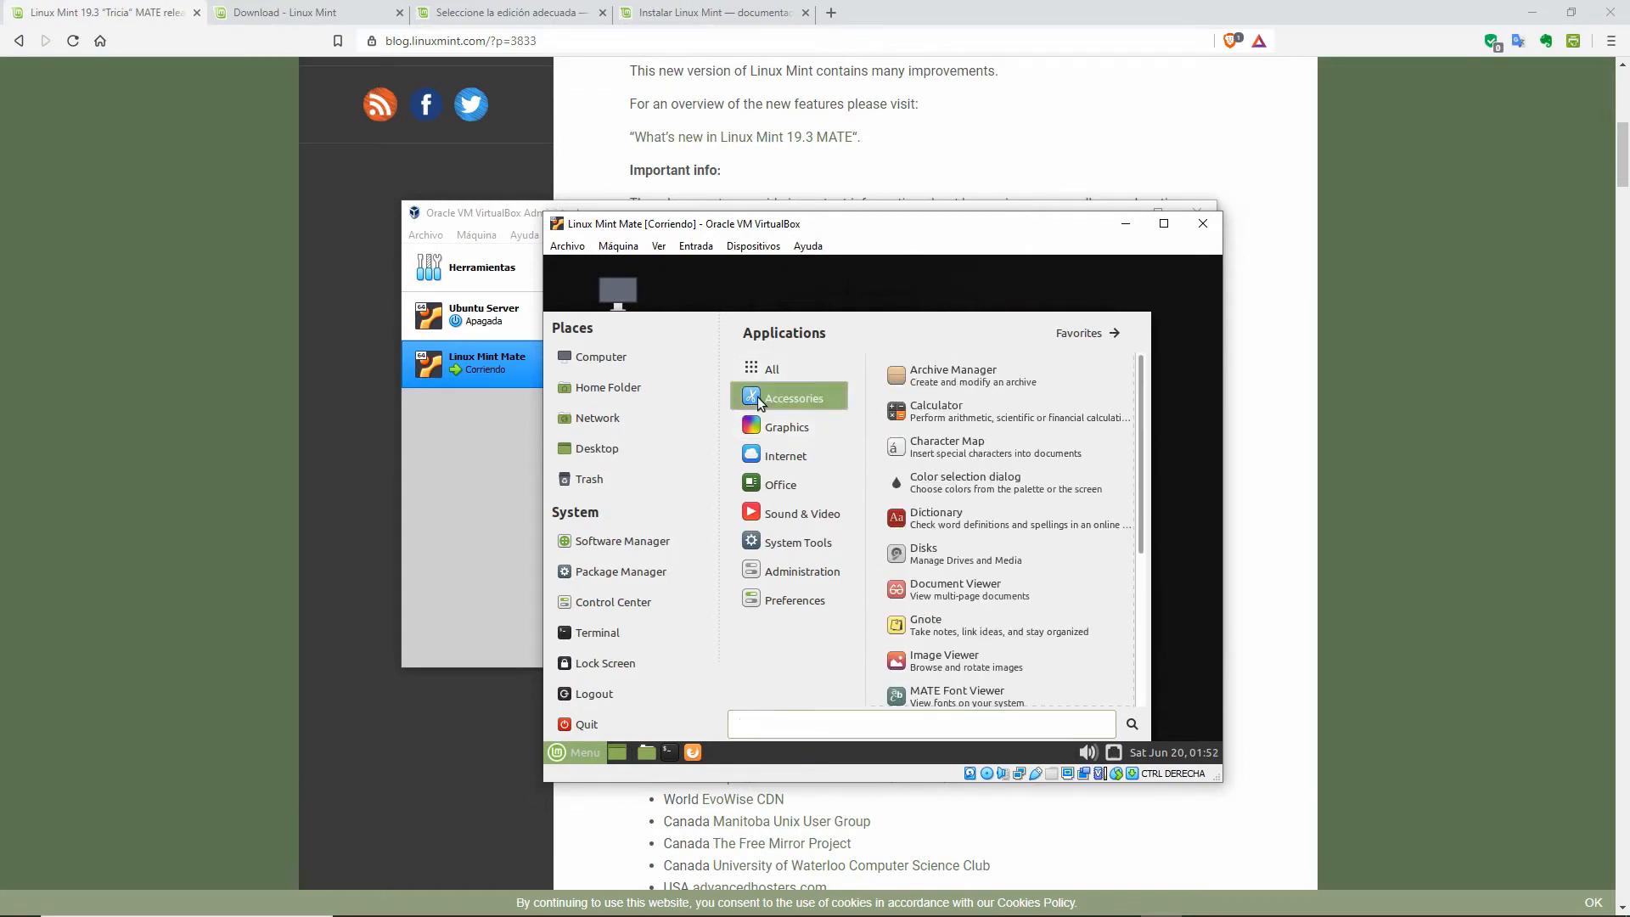
mouse_move(777, 426)
mouse_move(767, 458)
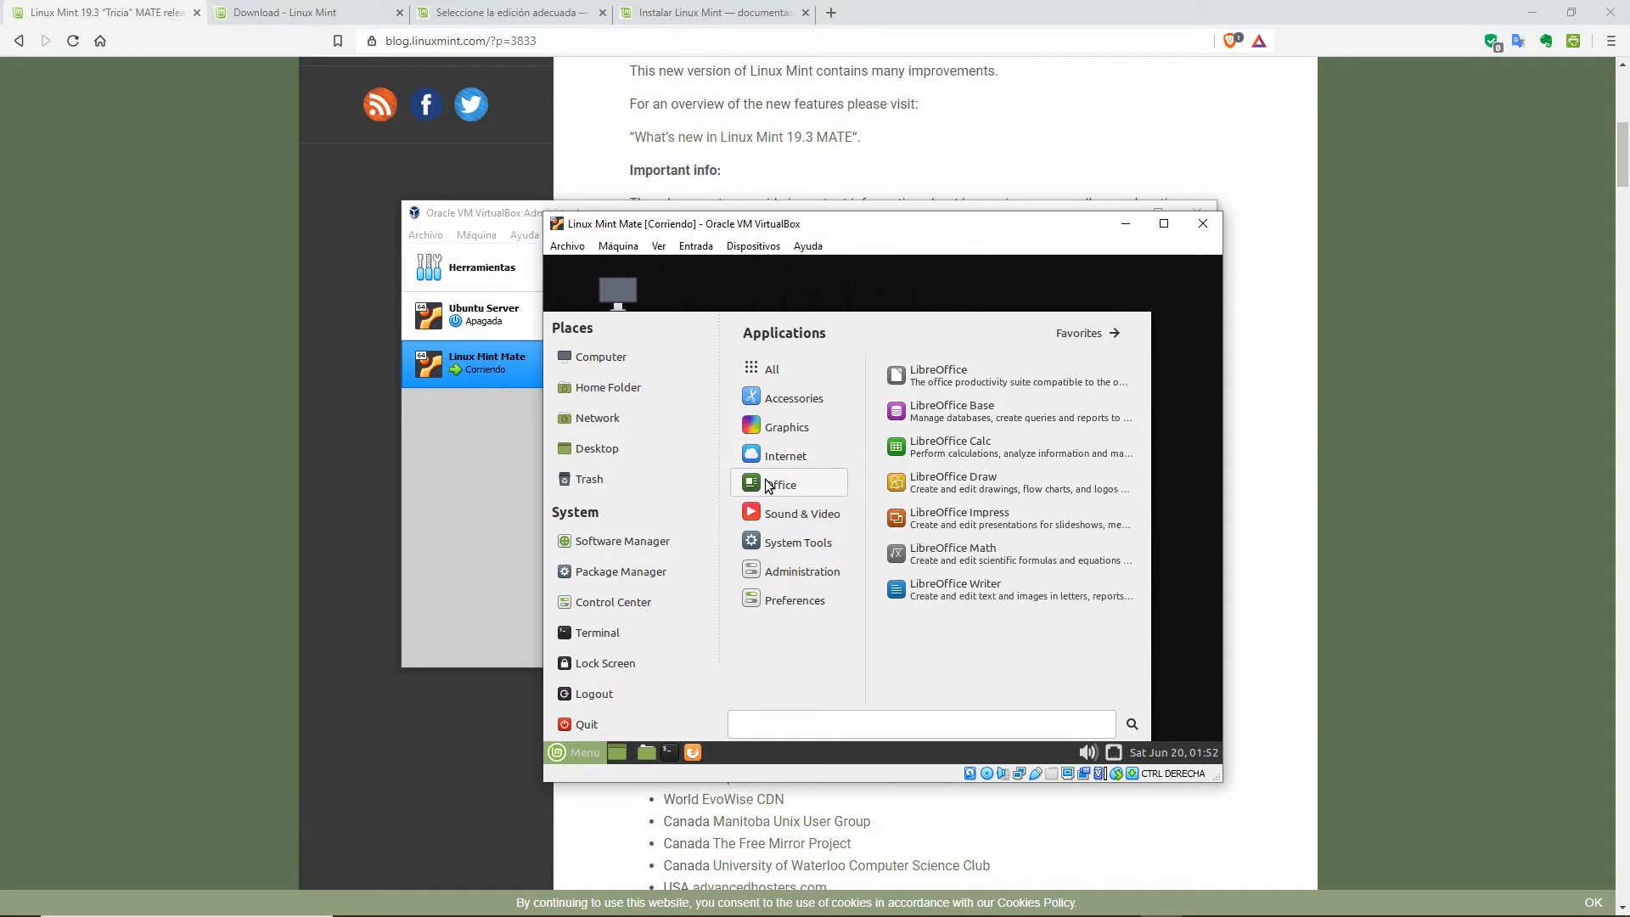
mouse_move(796, 535)
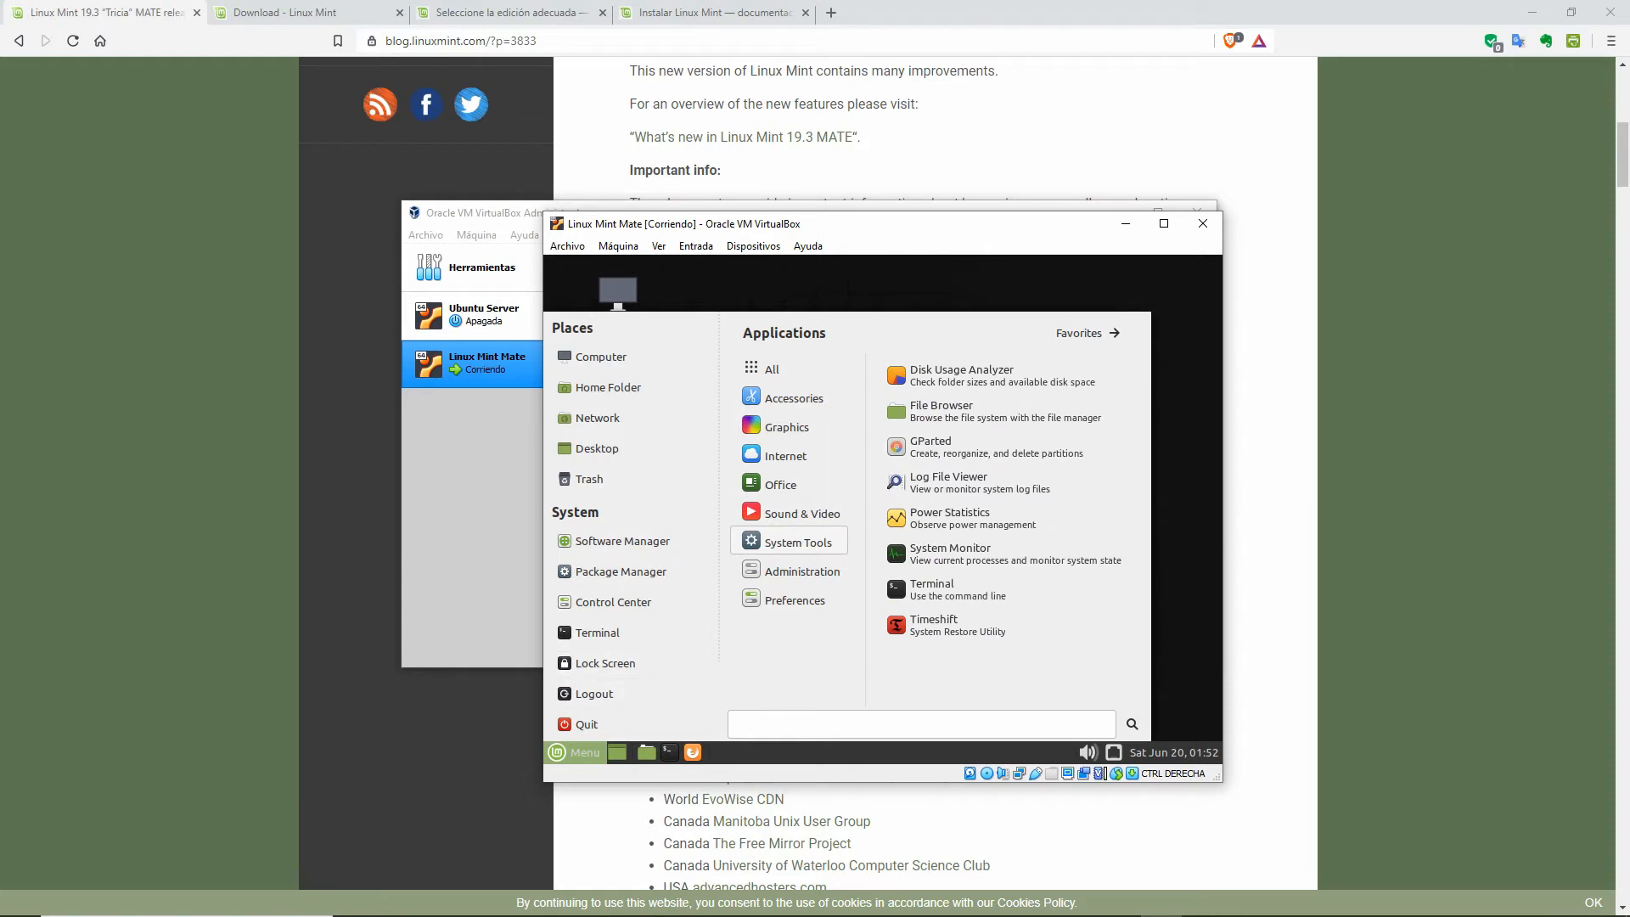
click(1187, 437)
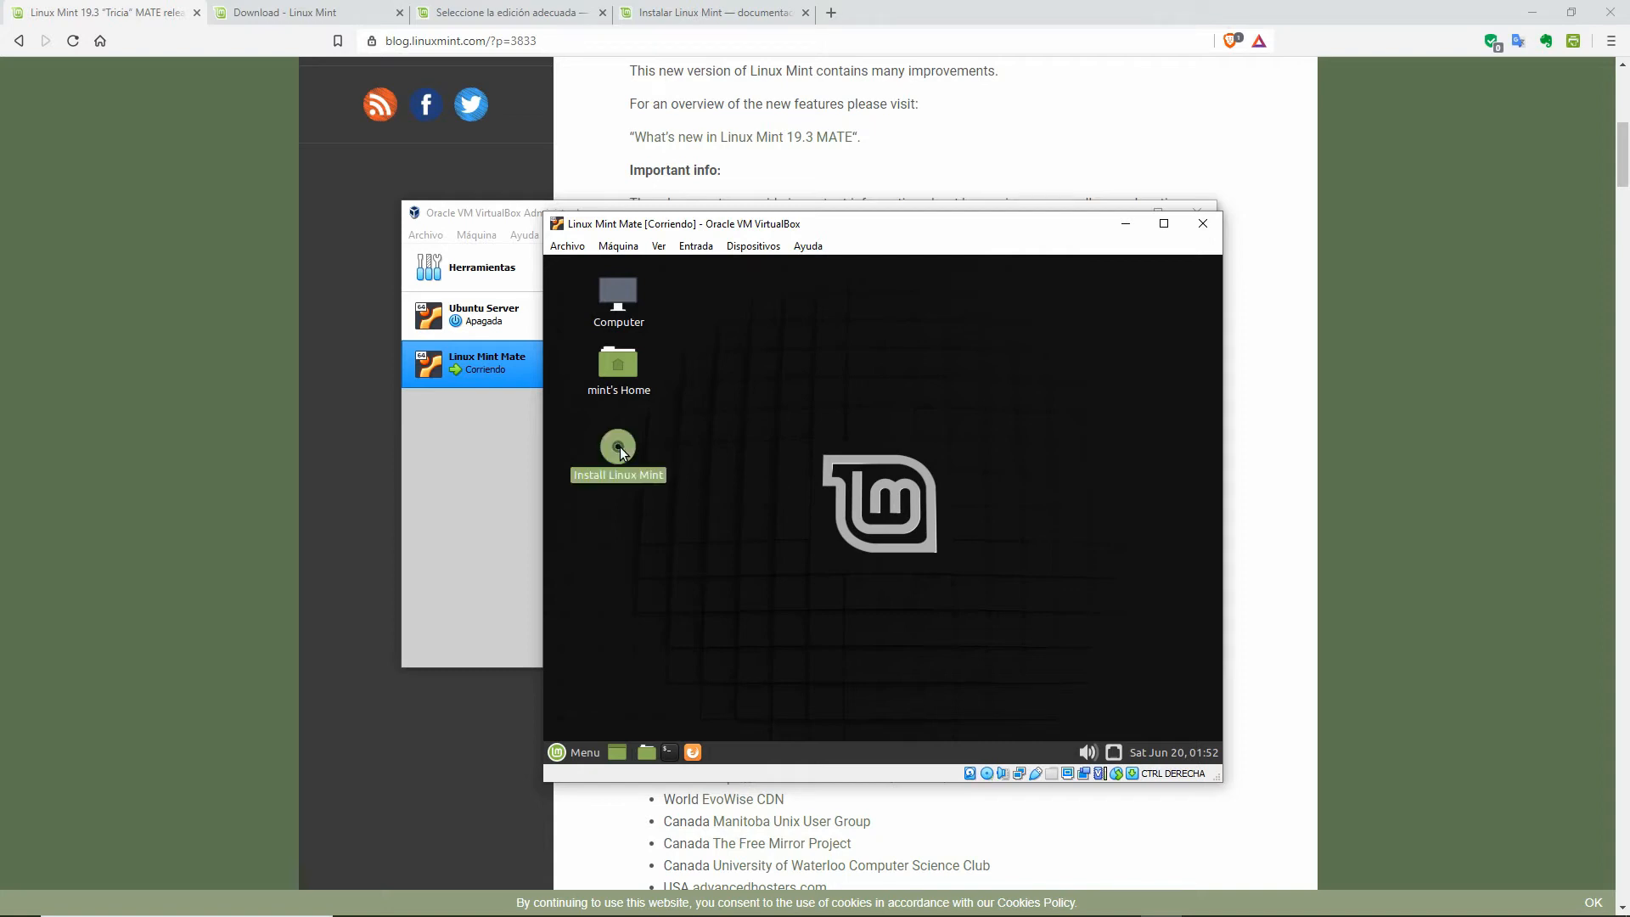
Step: Launch the Linux Mint installer, choose Español as its language, and continue
double_click(620, 447)
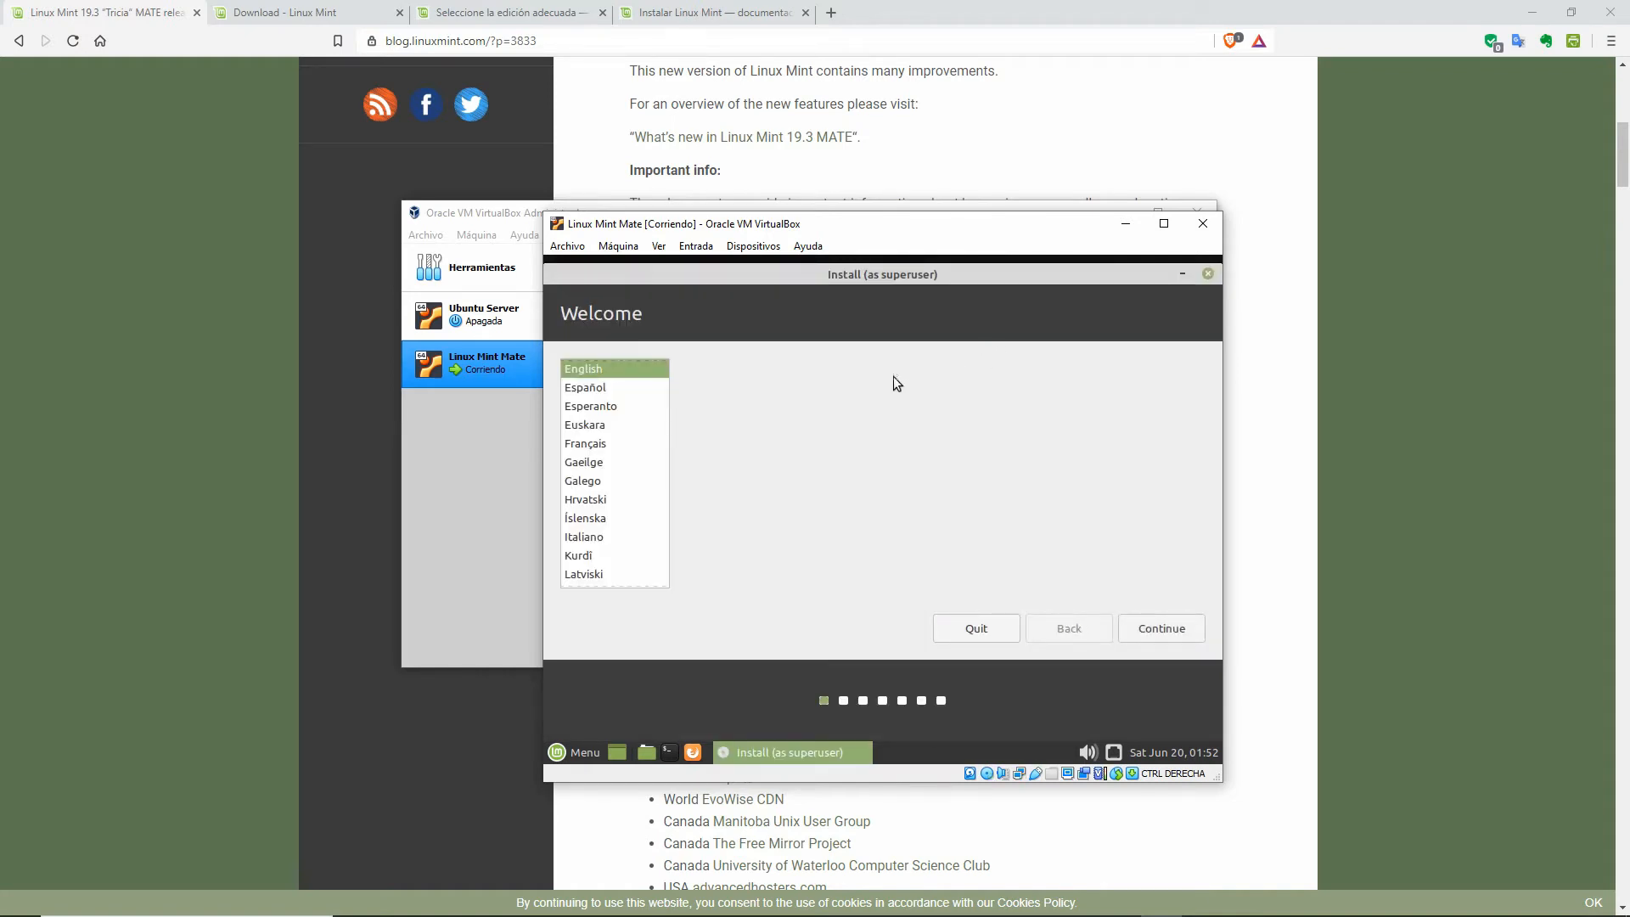
click(584, 390)
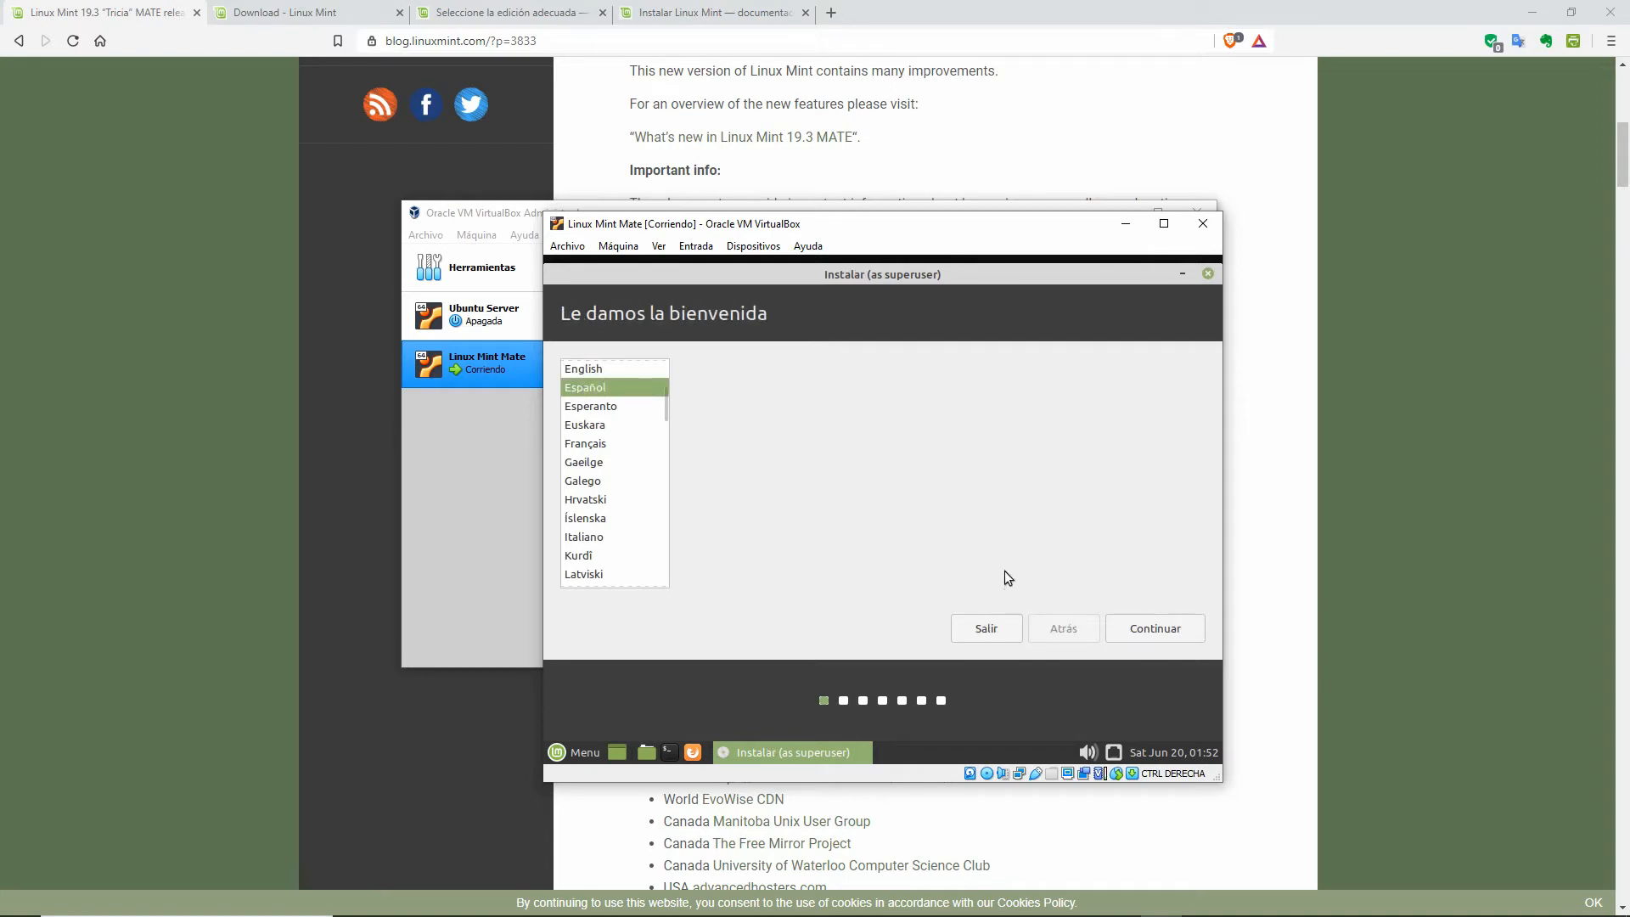
click(1142, 629)
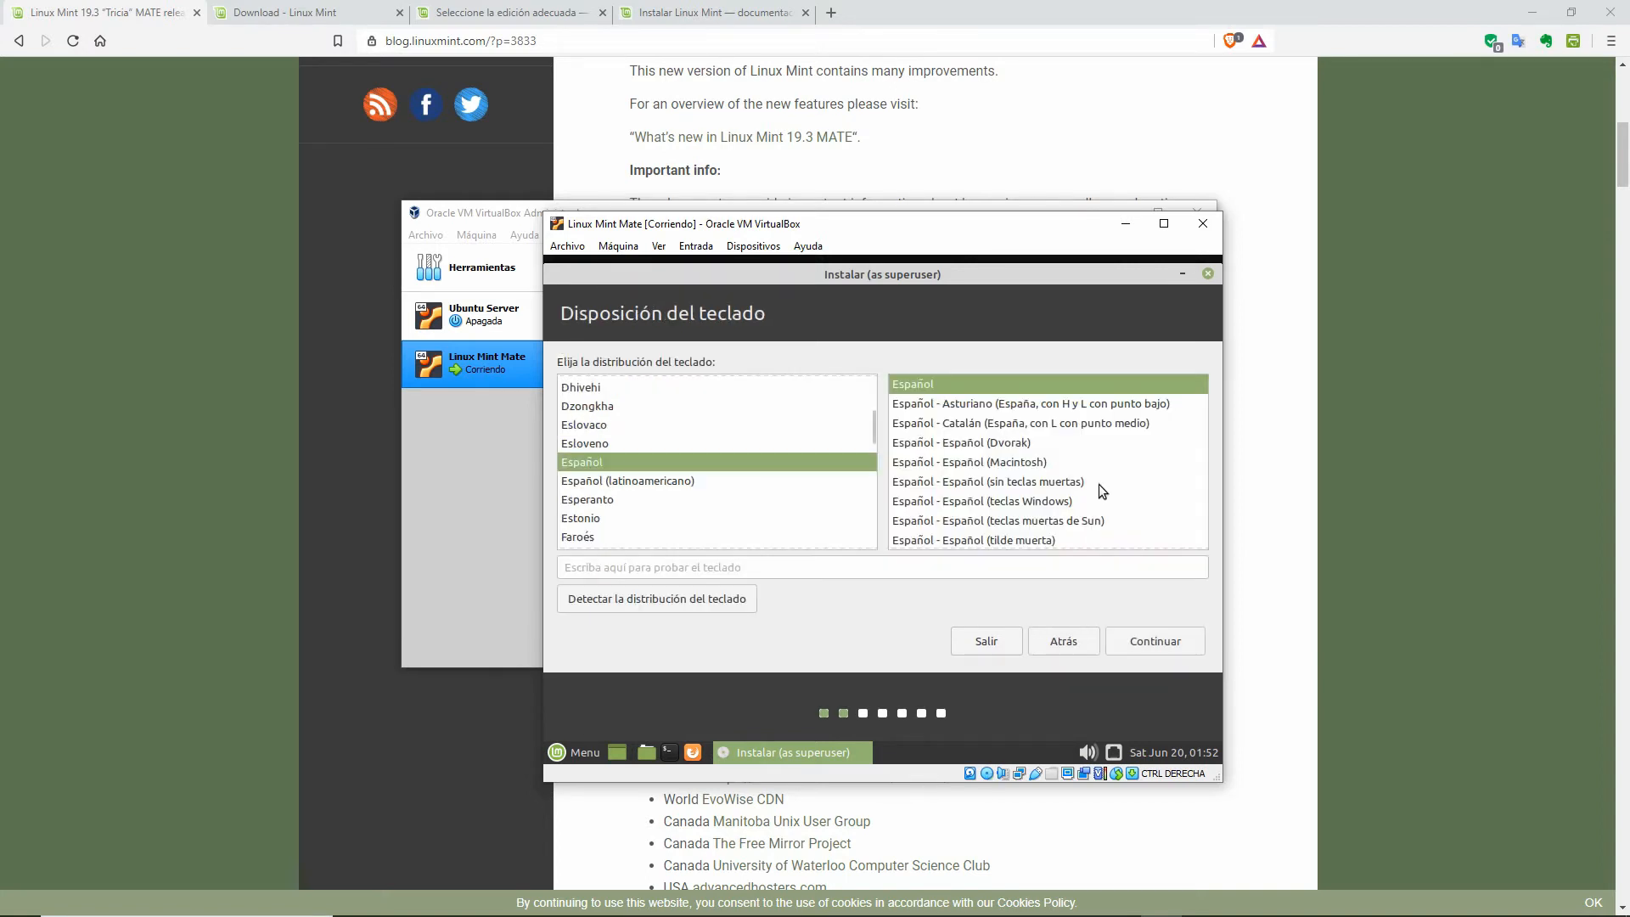
Step: Choose the Español (latinoamericano) keyboard layout, continue, and reposition the installer window to fit
click(666, 481)
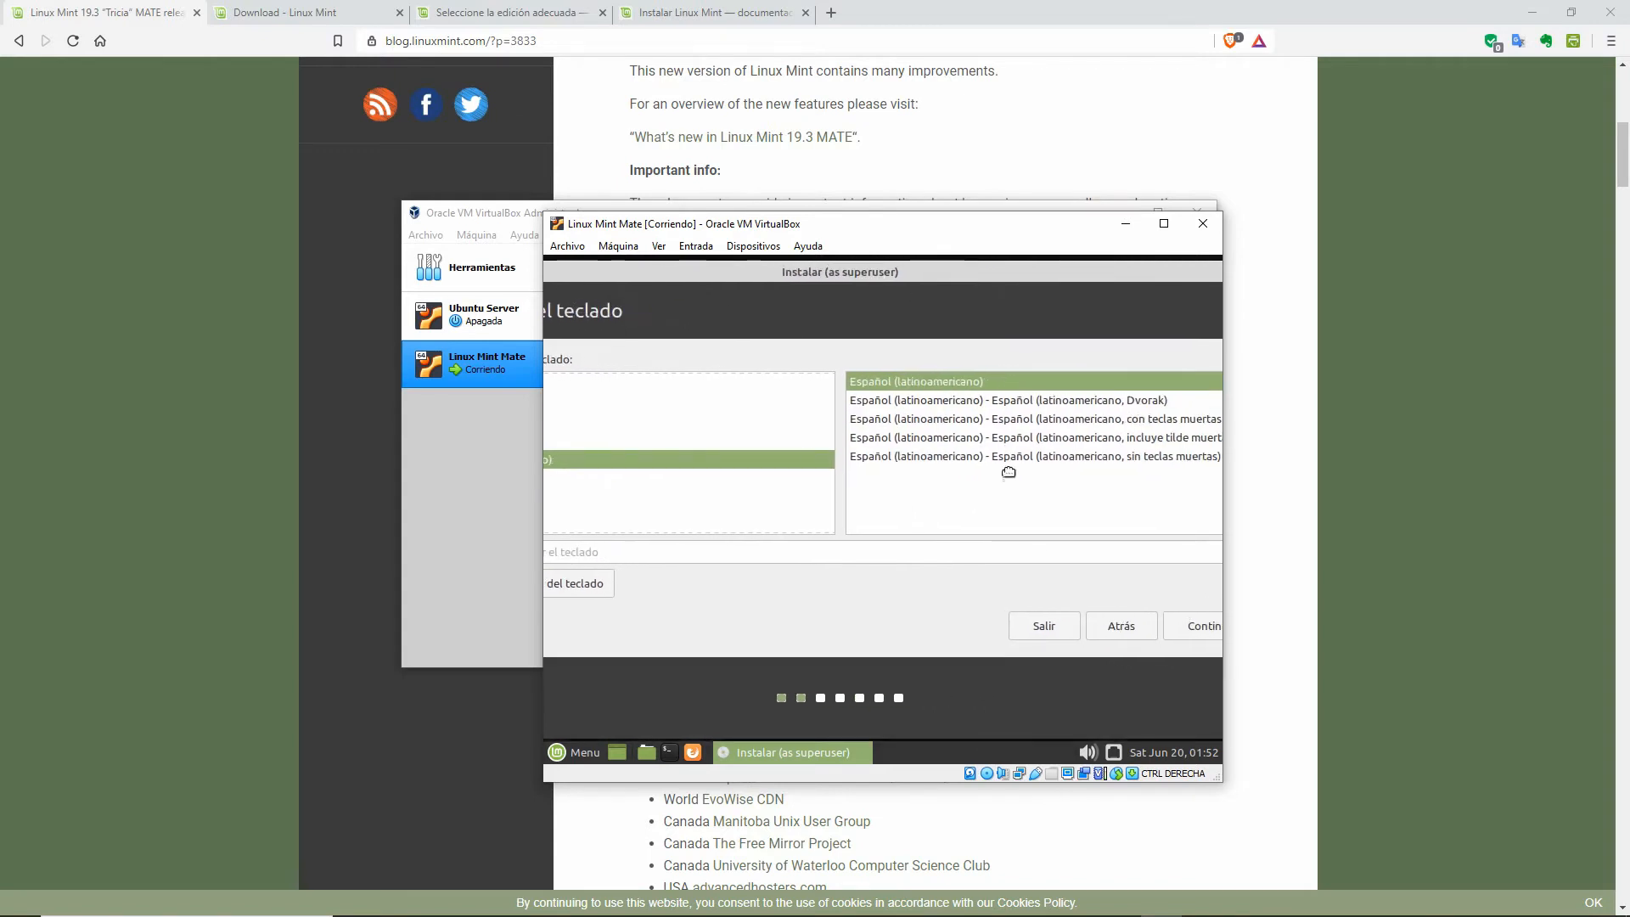
click(1171, 633)
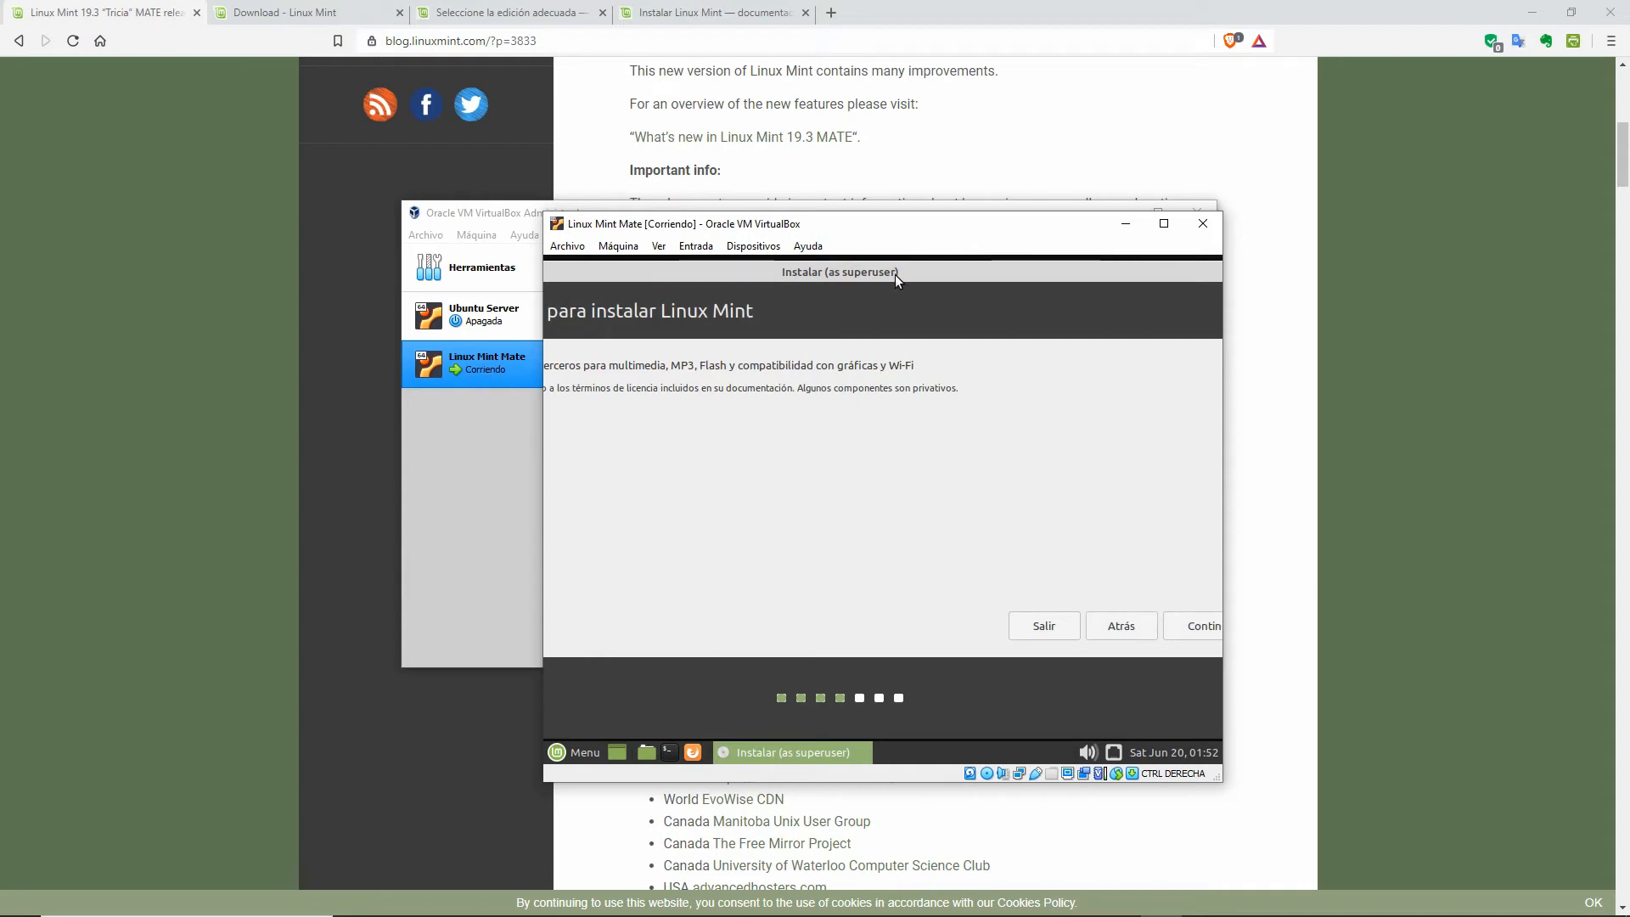
drag(895, 273, 1057, 268)
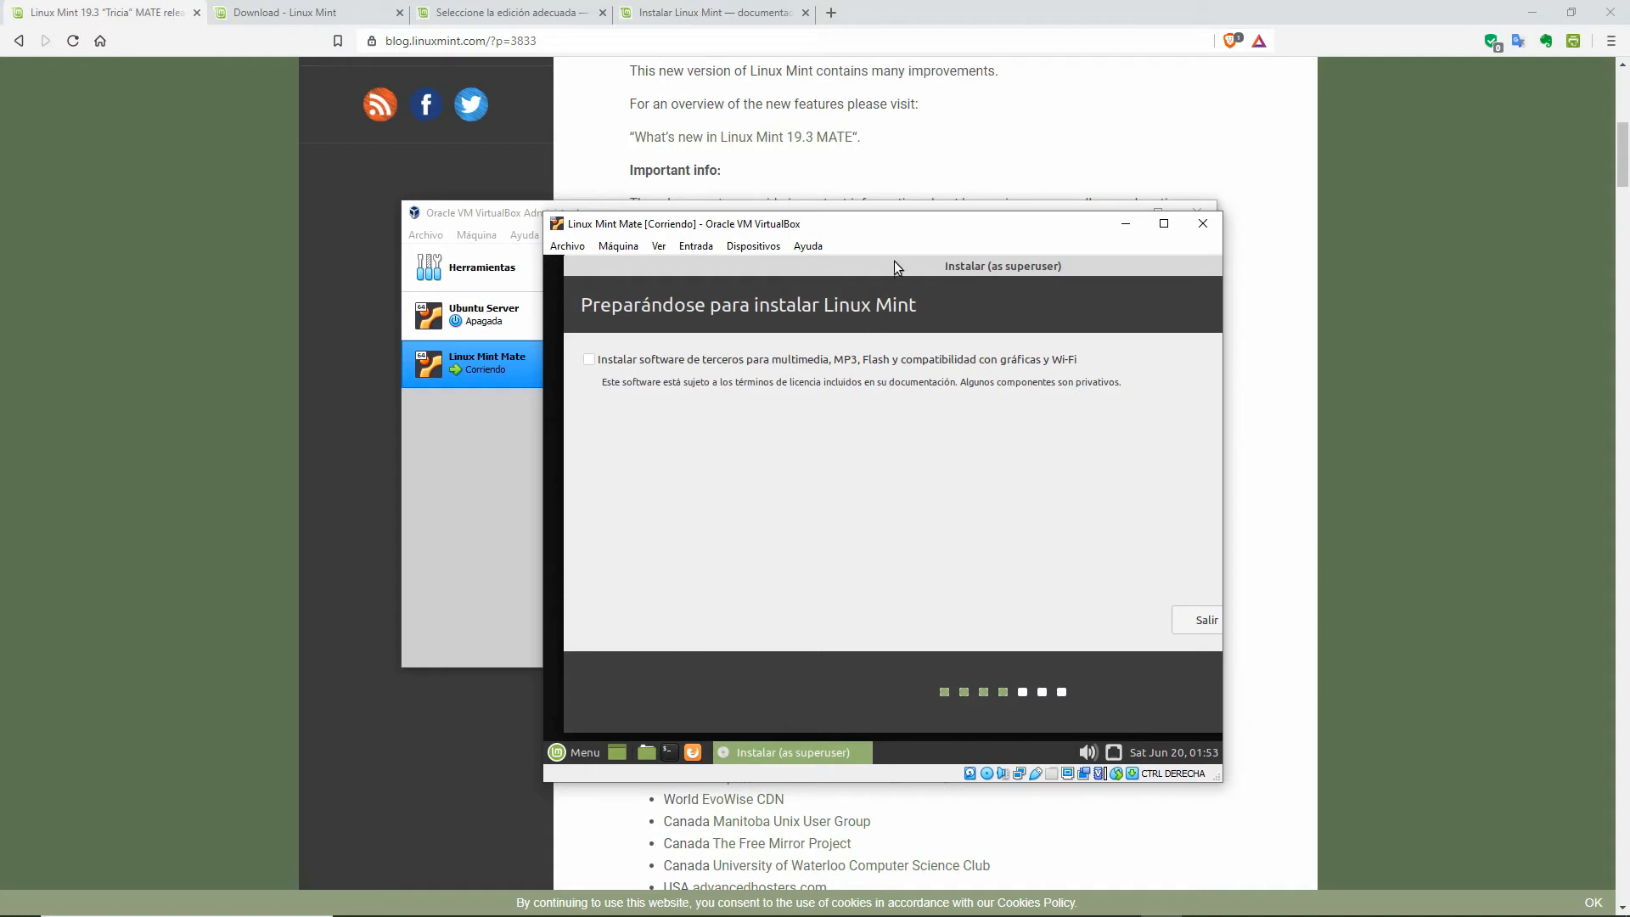
drag(895, 266, 890, 275)
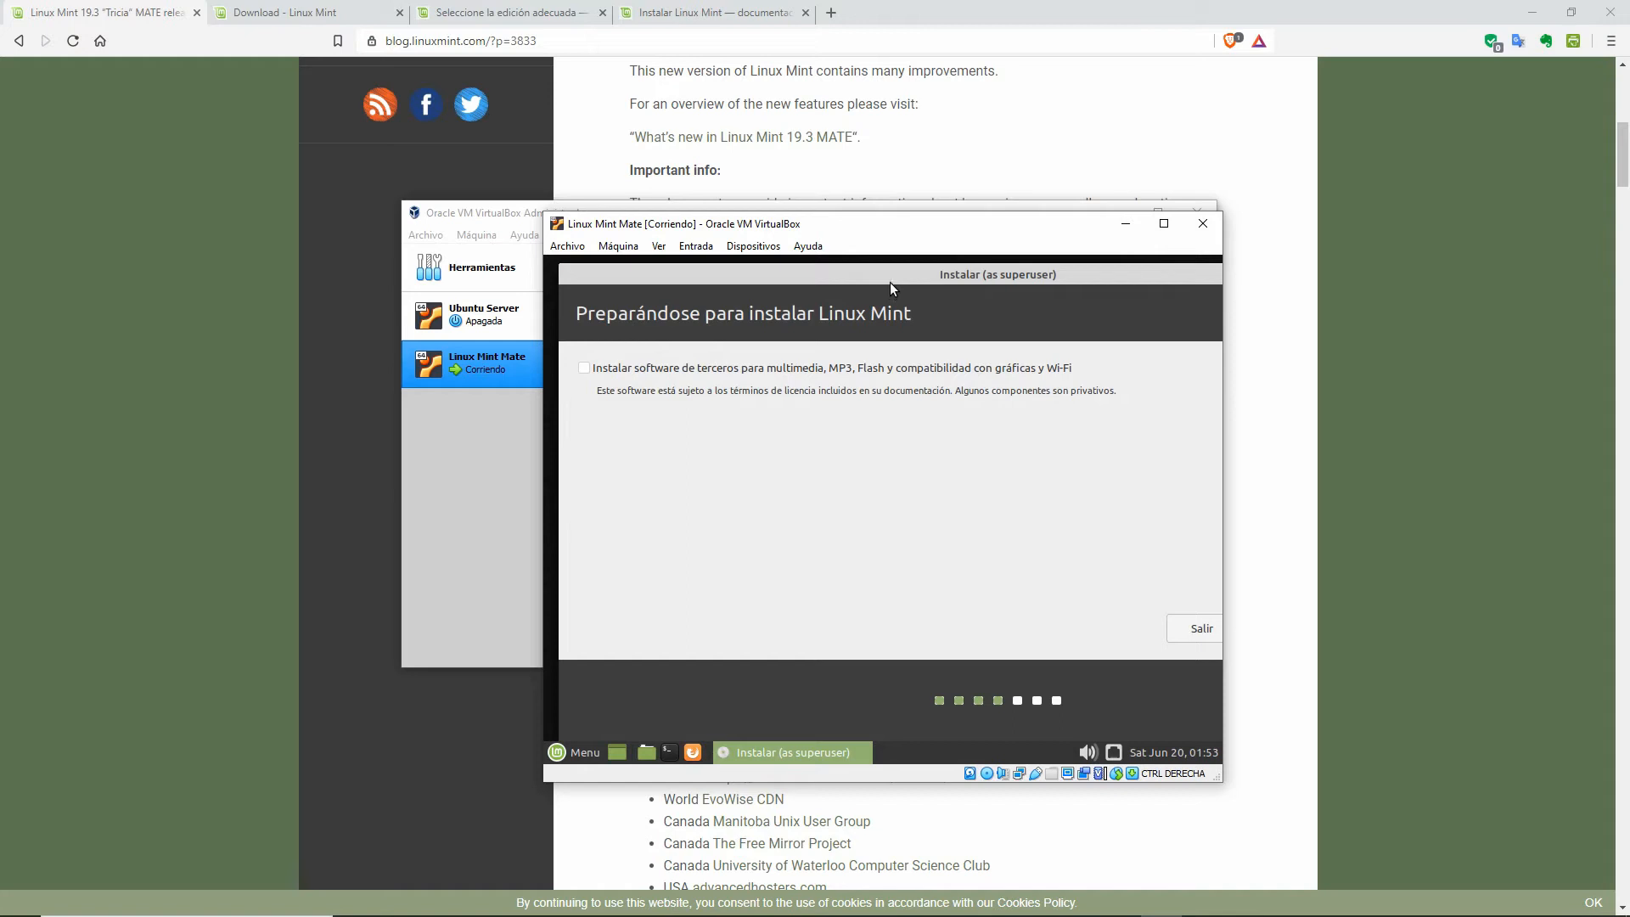
drag(894, 277, 885, 276)
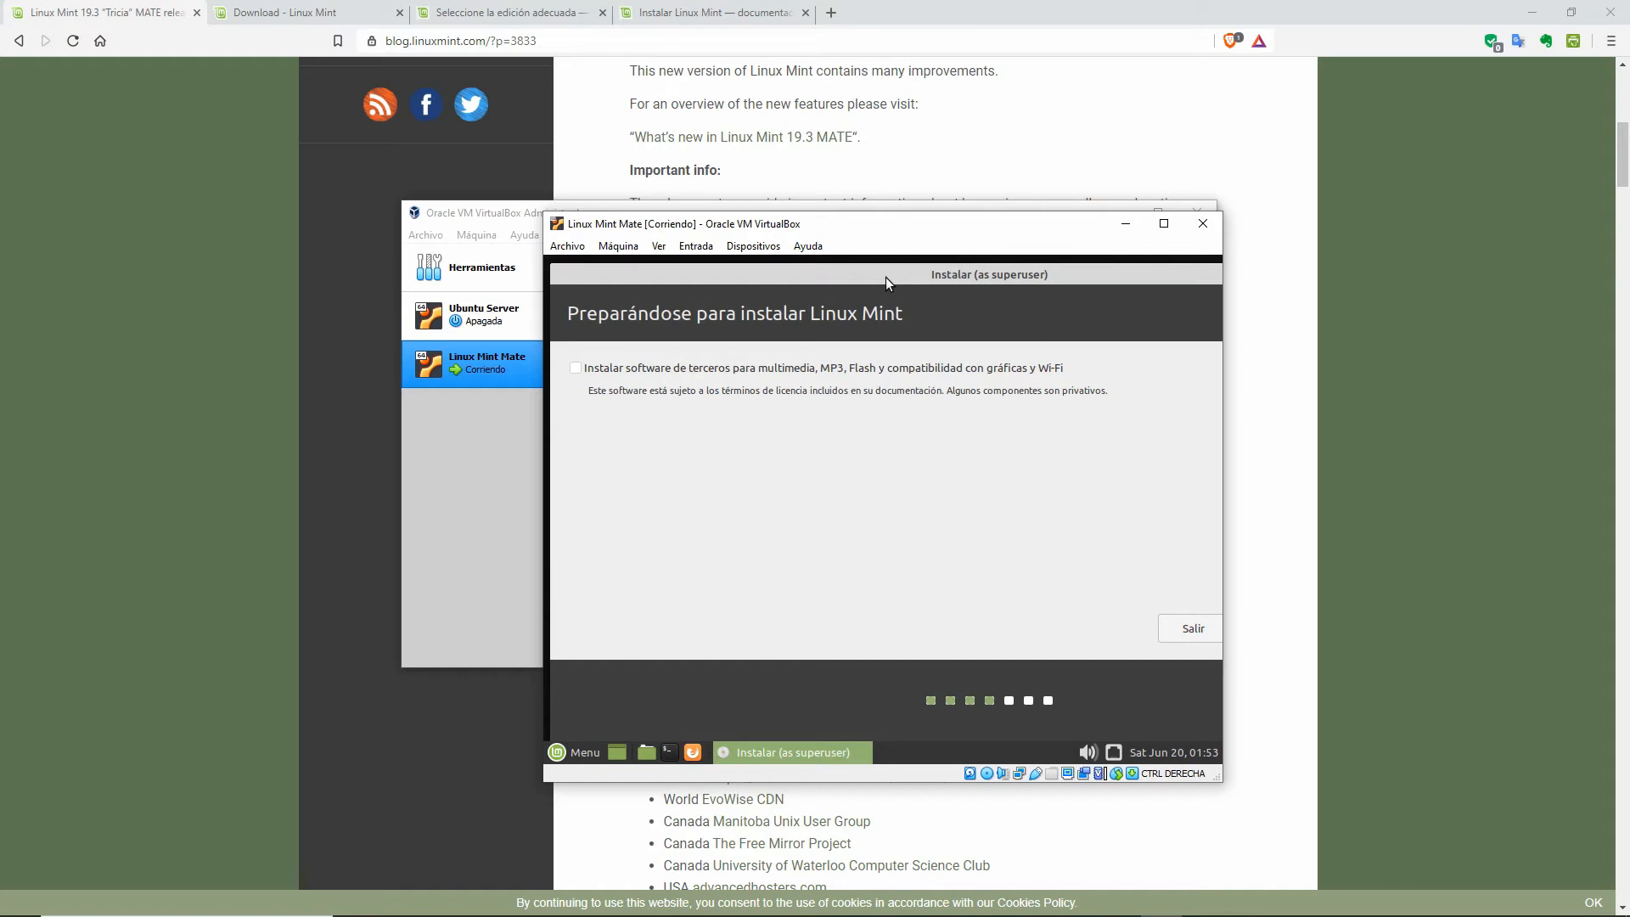
Step: Include third-party multimedia and driver software, then continue to the installation type page
click(575, 370)
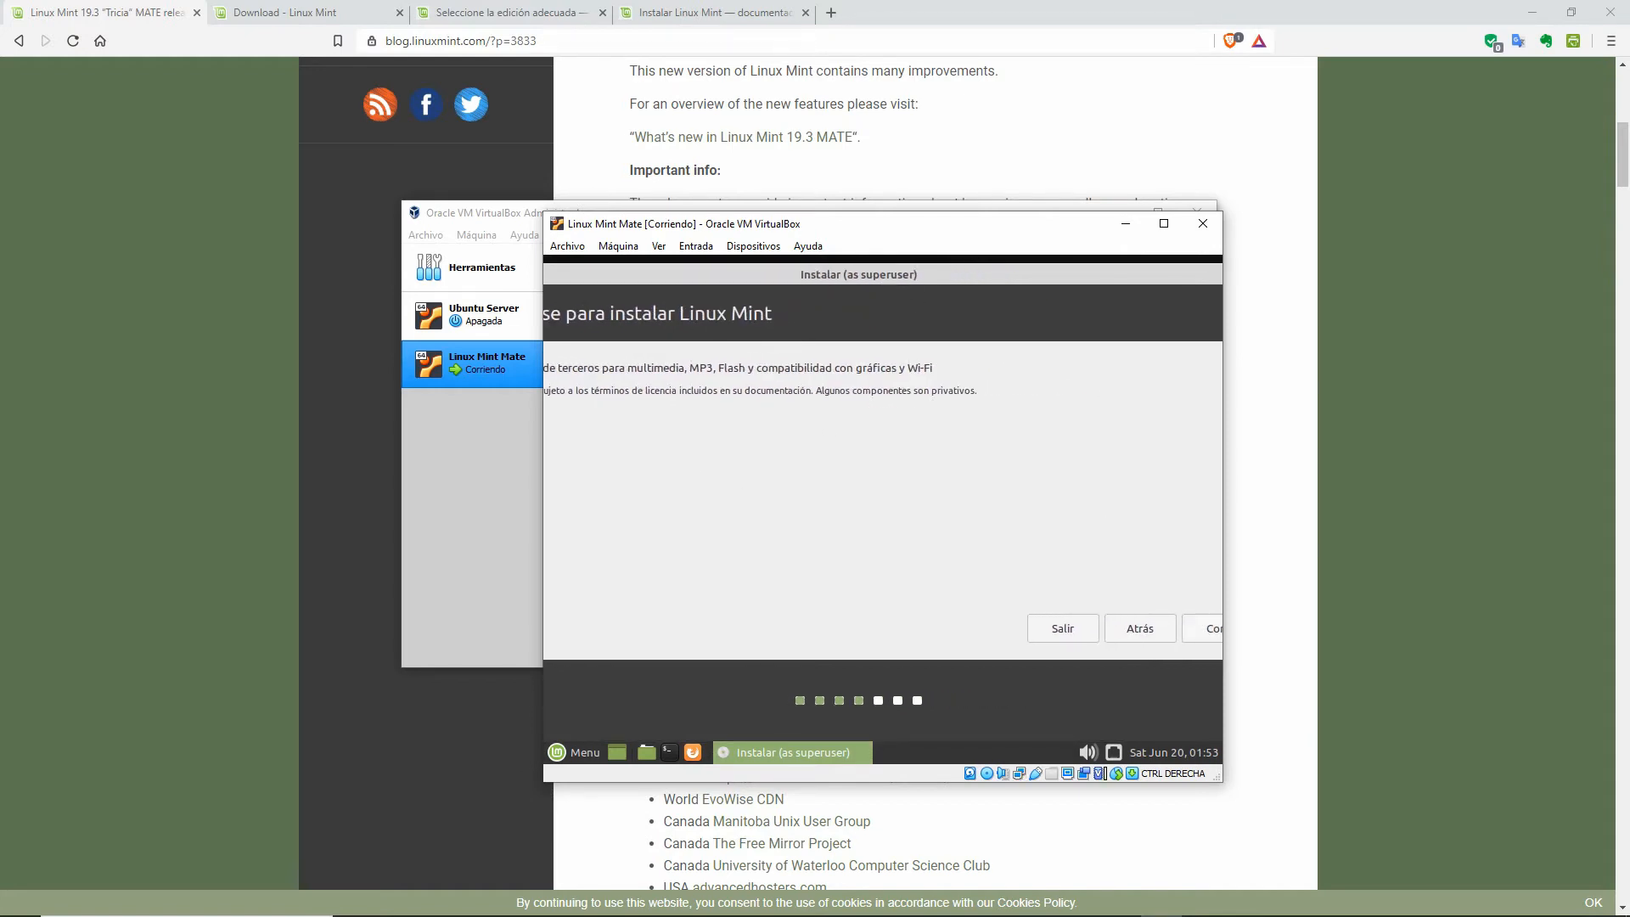
click(1201, 621)
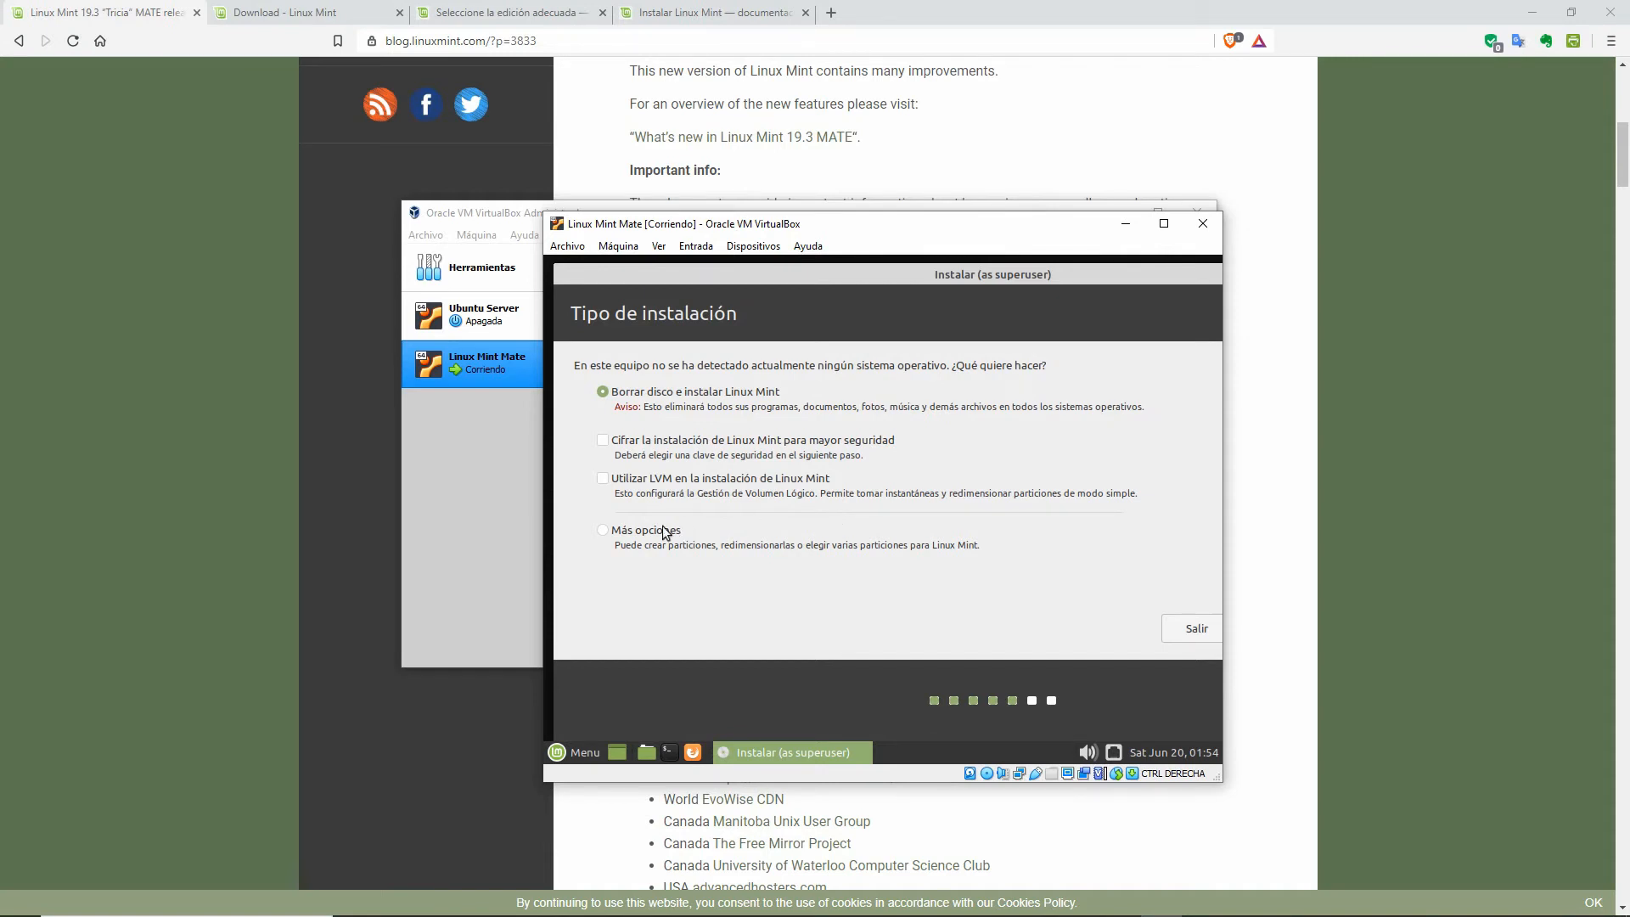
click(603, 531)
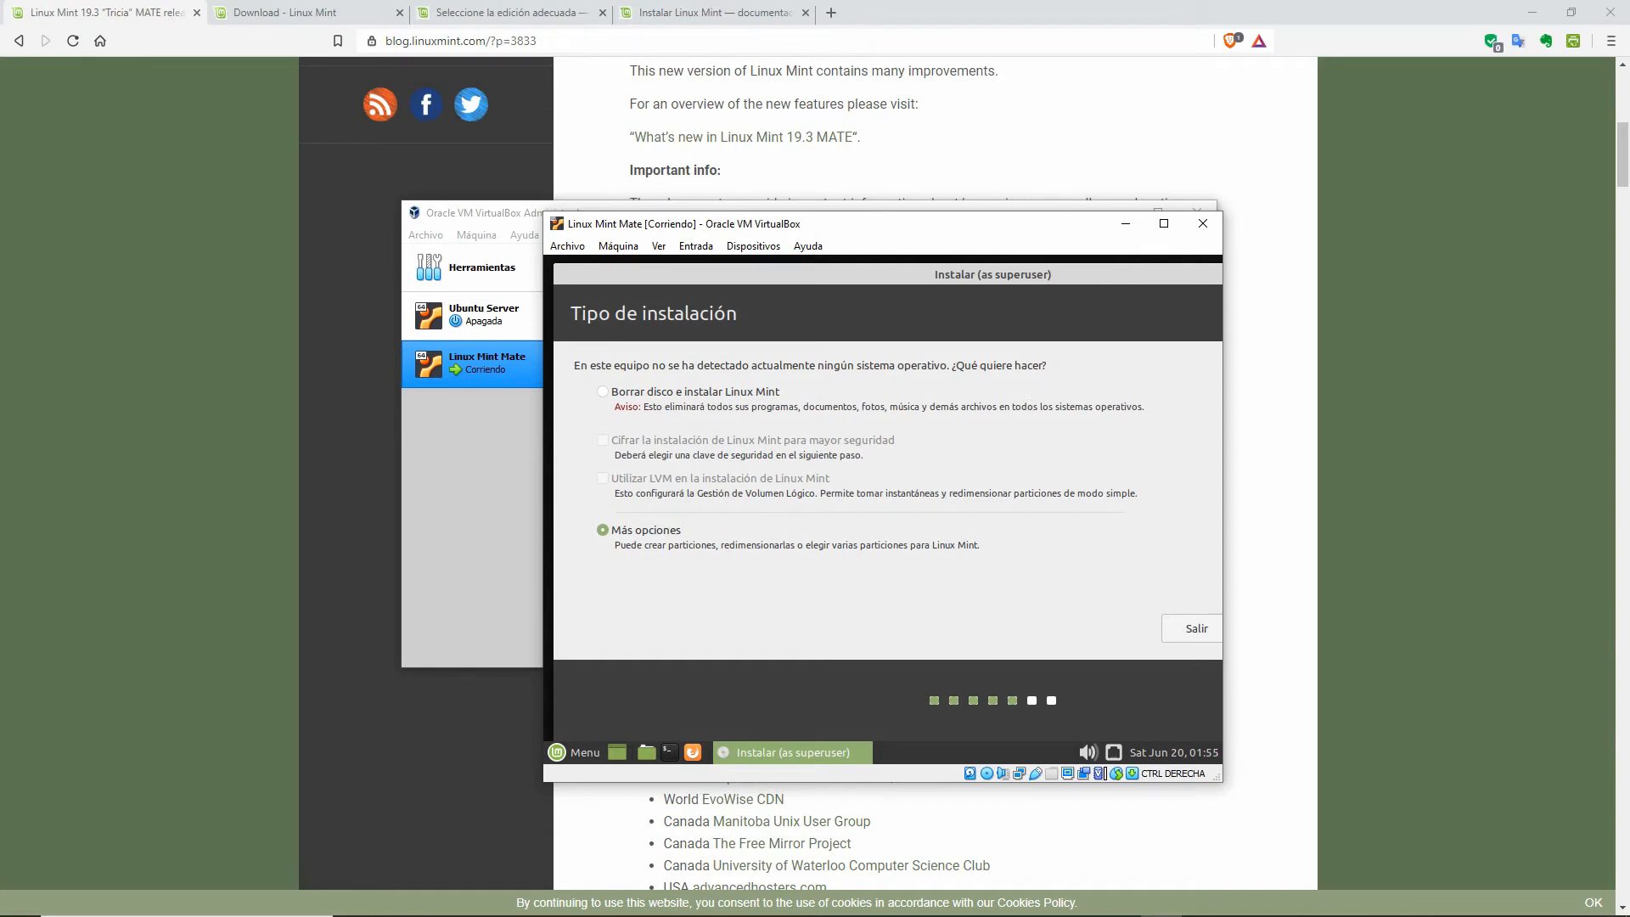
drag(1011, 273, 1004, 277)
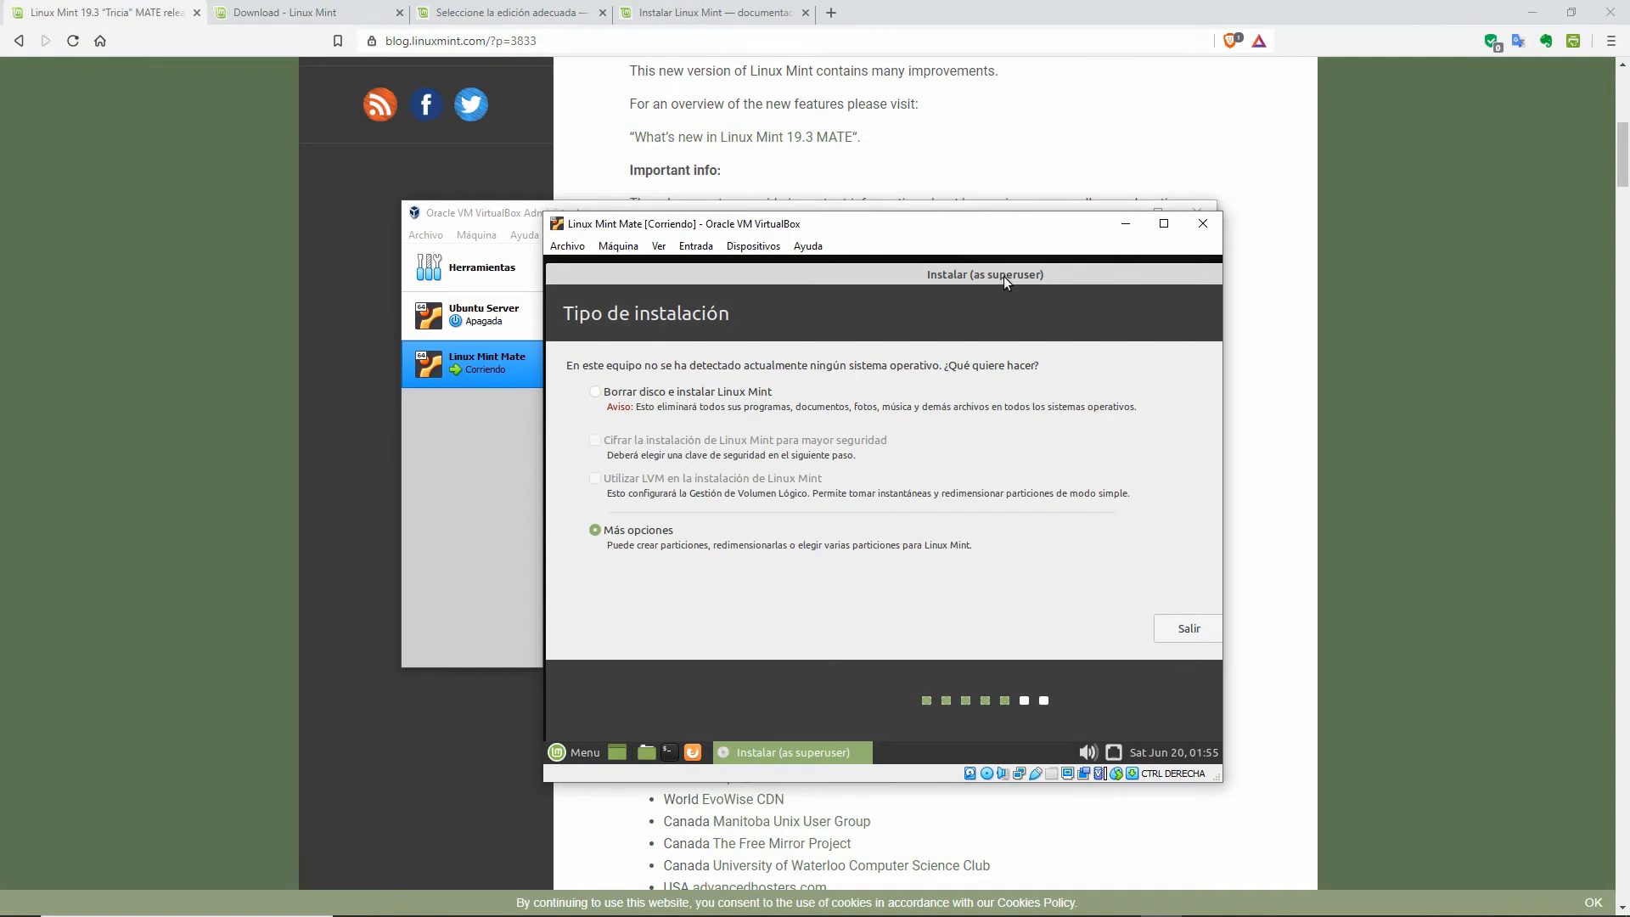
drag(1004, 276, 974, 288)
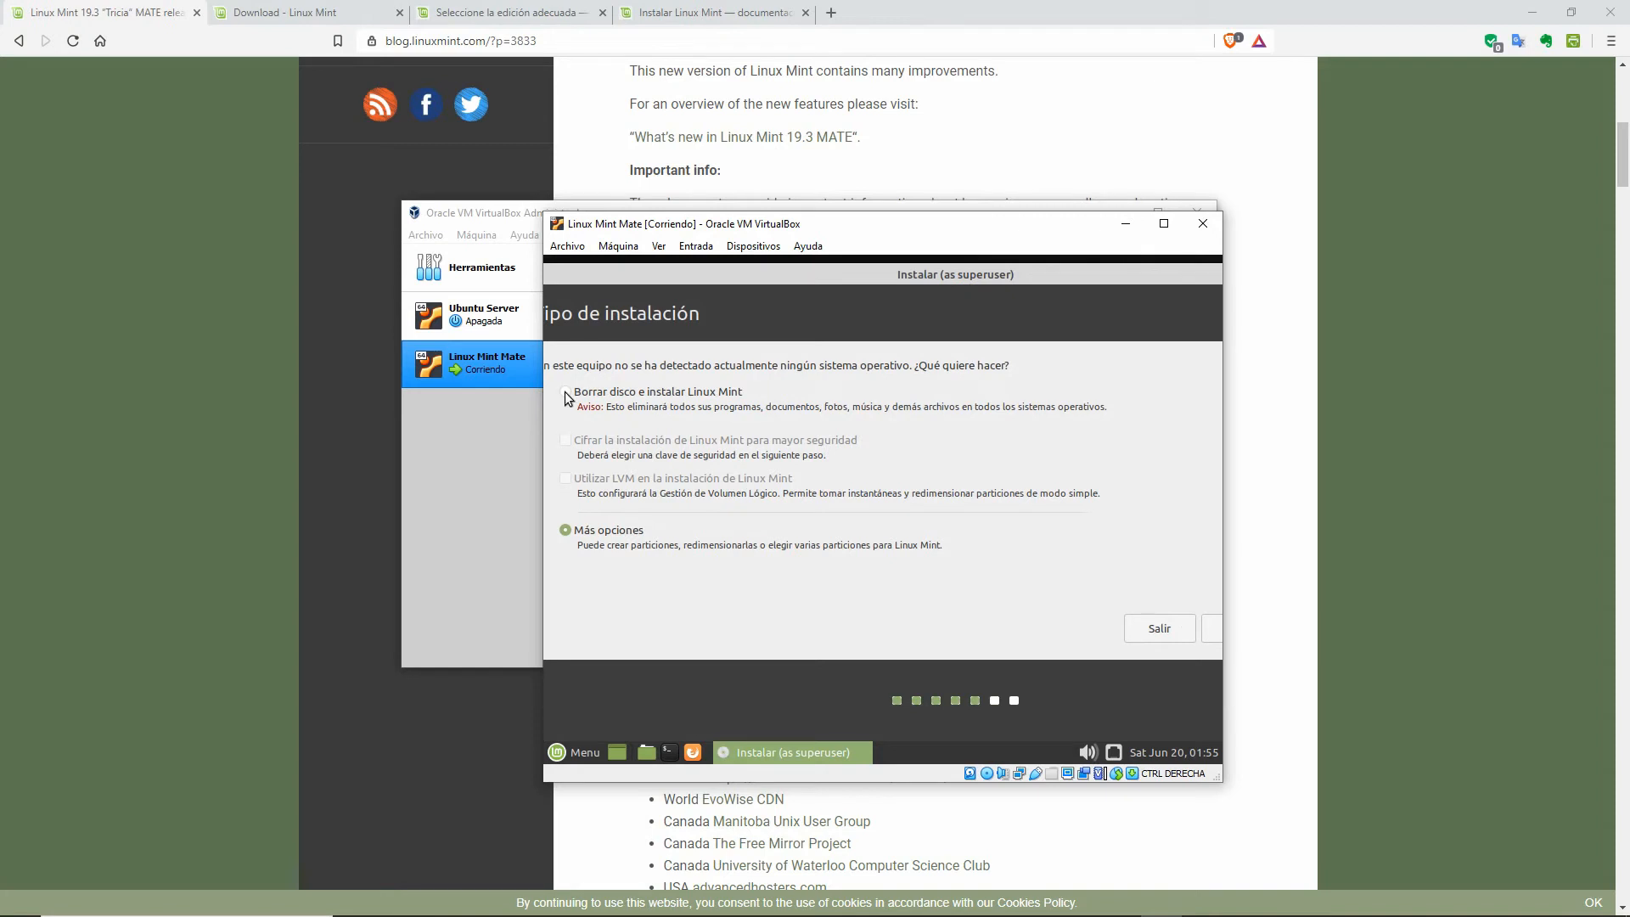
Step: Choose 'Borrar disco e instalar Linux Mint', start the install, and confirm writing partition changes
click(565, 393)
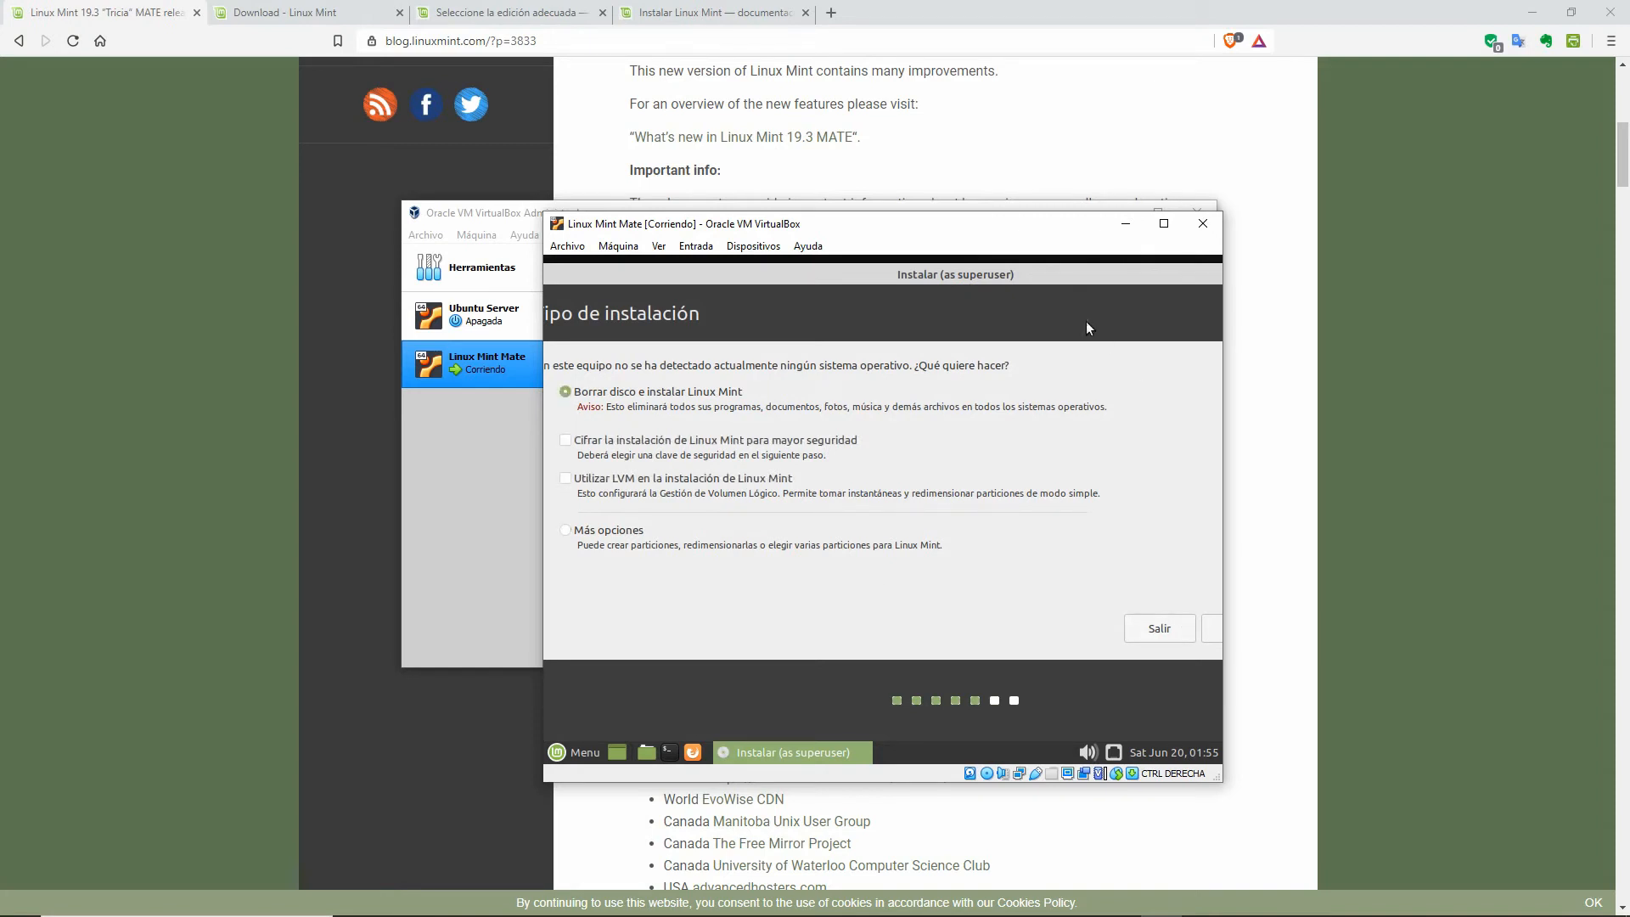
drag(1062, 277, 948, 272)
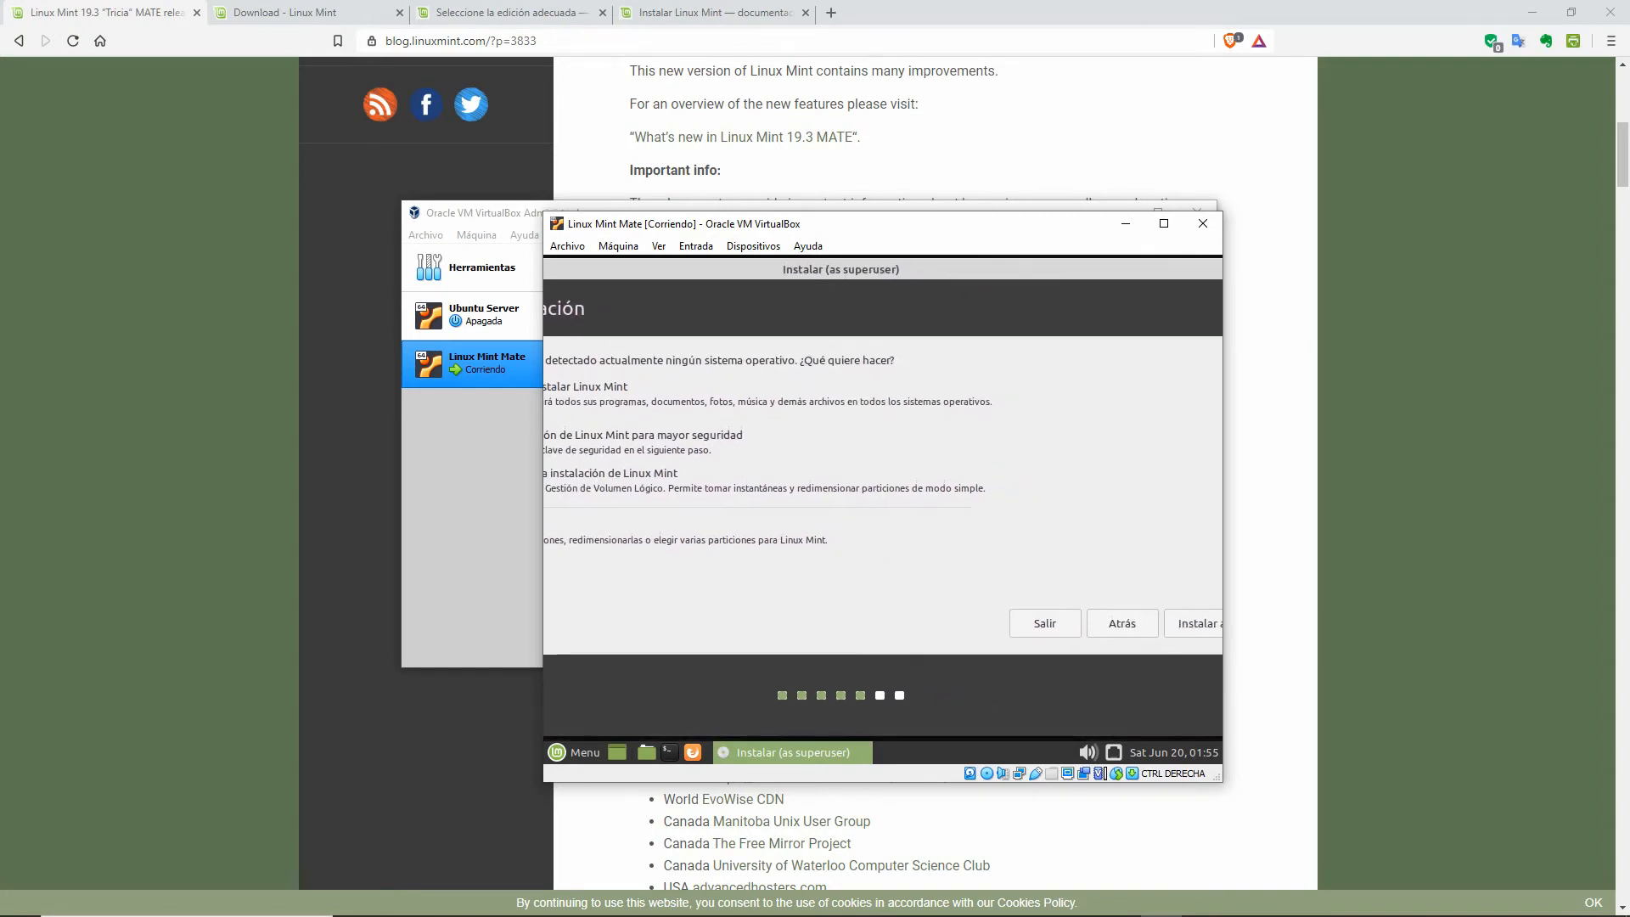
click(1204, 626)
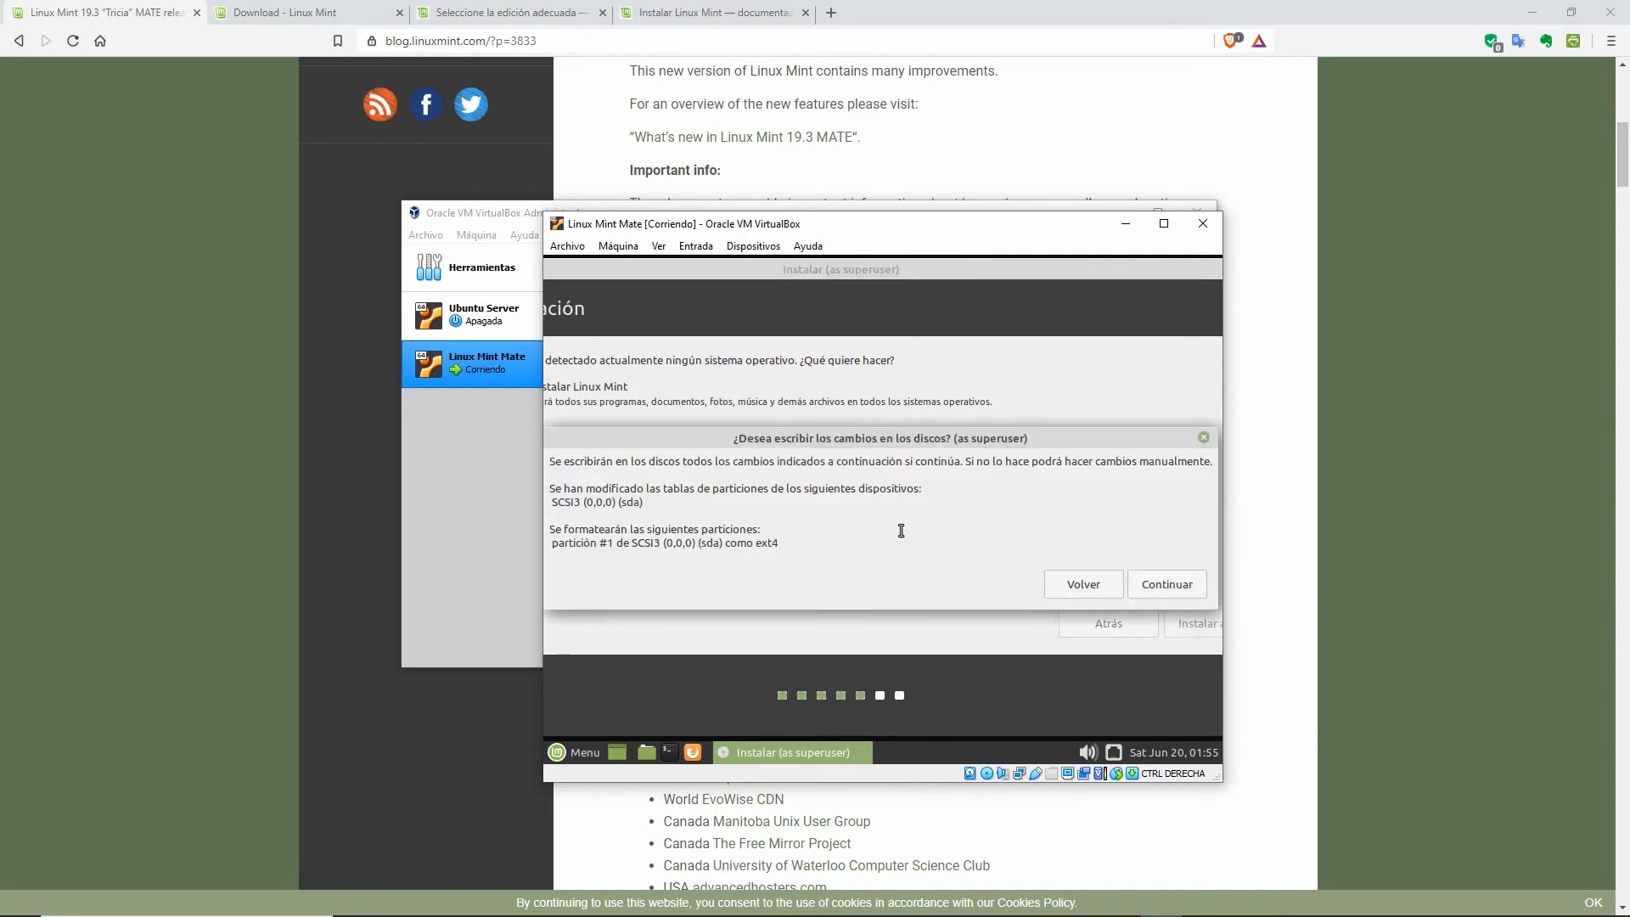
drag(884, 437, 831, 357)
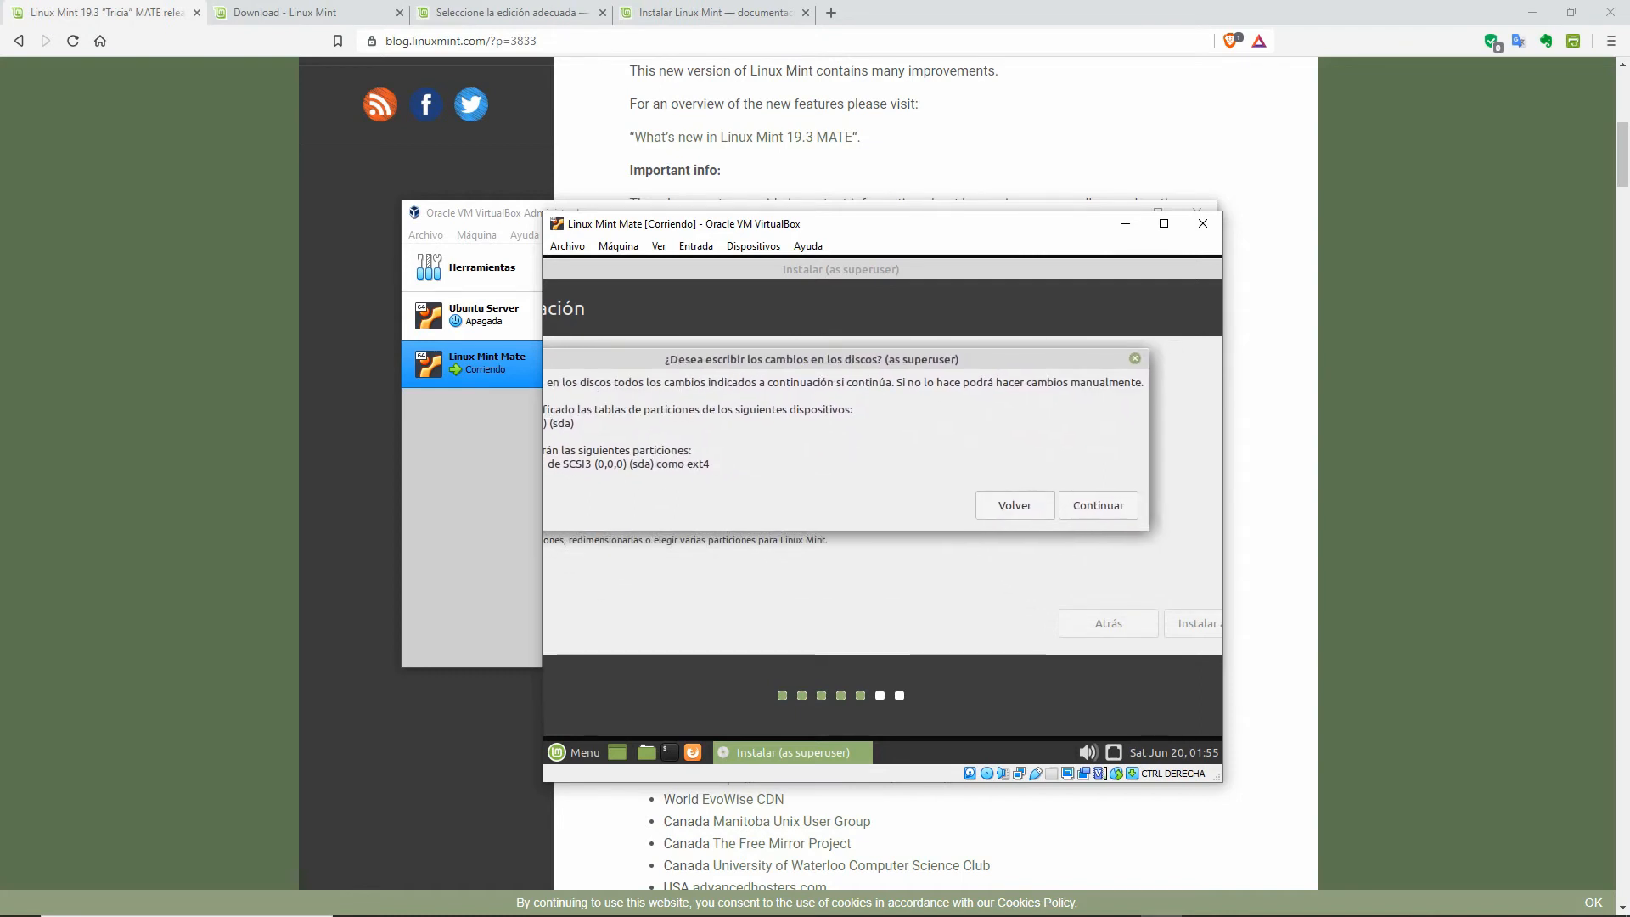
click(1108, 505)
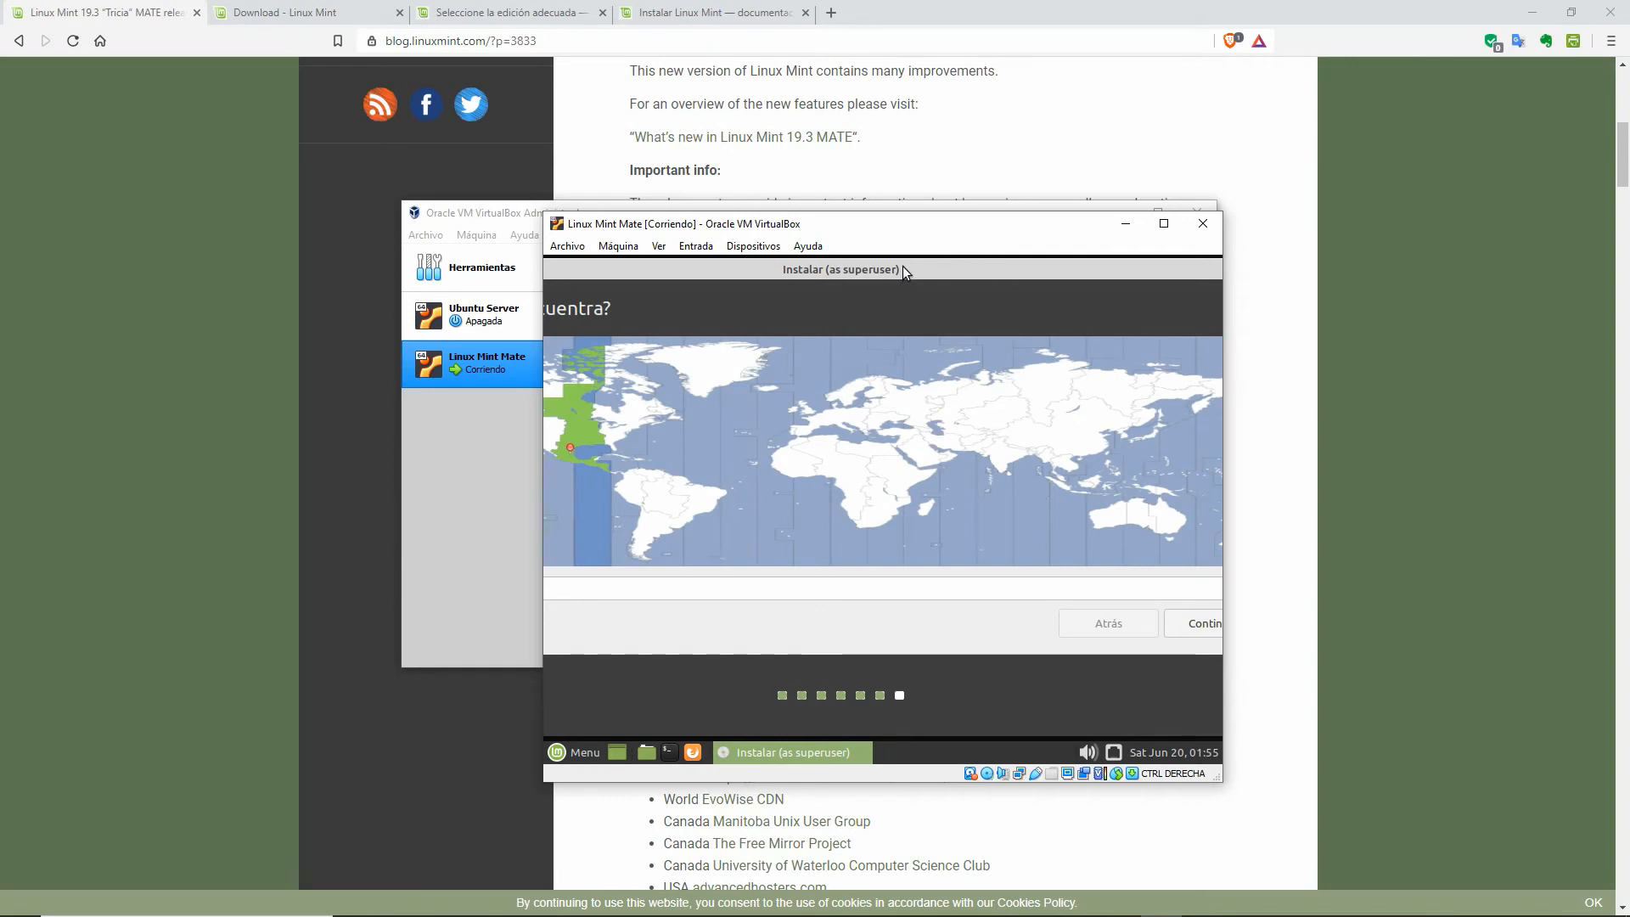
Step: Set the installer's location to Mexico City on the map and continue
drag(903, 267, 1074, 275)
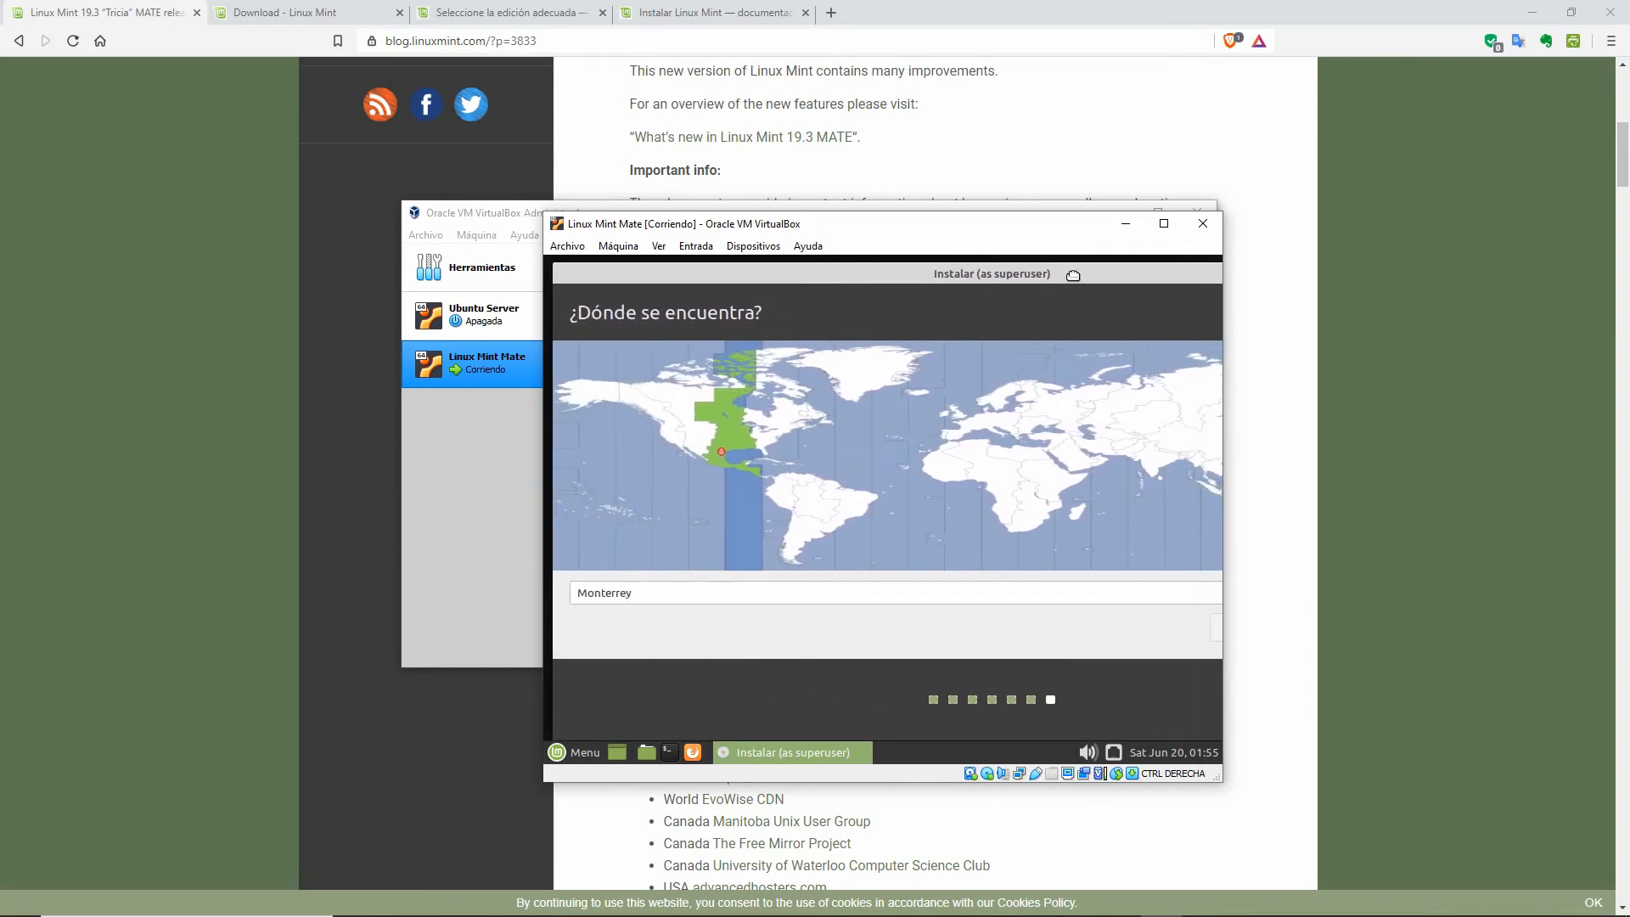
click(716, 465)
drag(1020, 272, 826, 264)
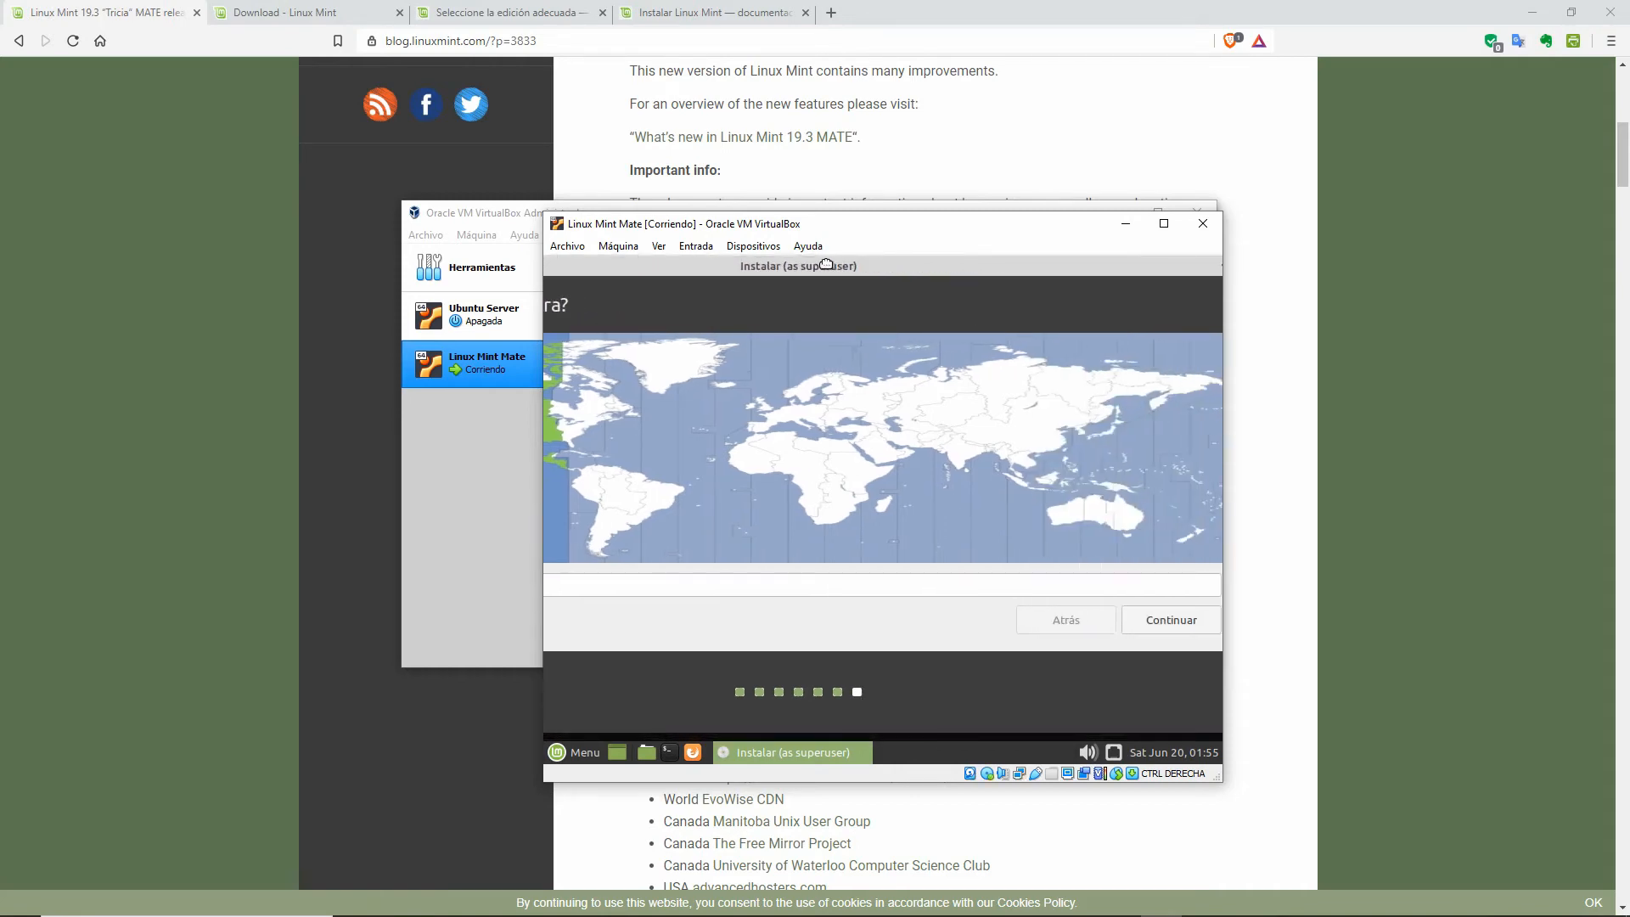
click(1165, 623)
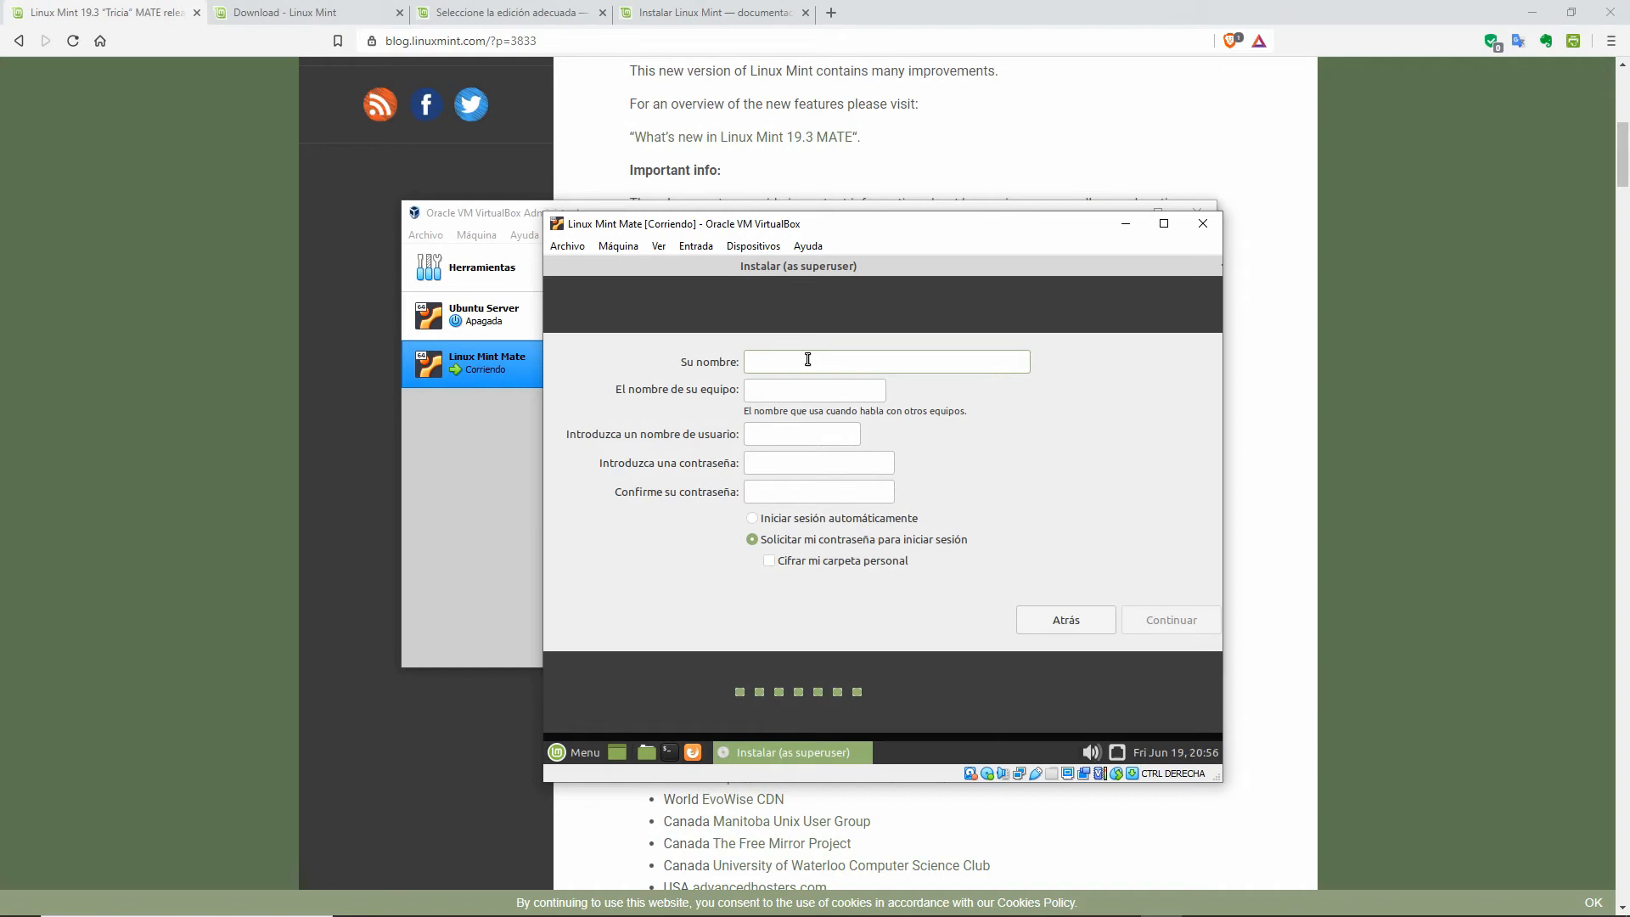
Step: Enter the user's name, a username and a password, enable automatic login, and submit
text(Jesus Gerardo)
drag(788, 436, 741, 440)
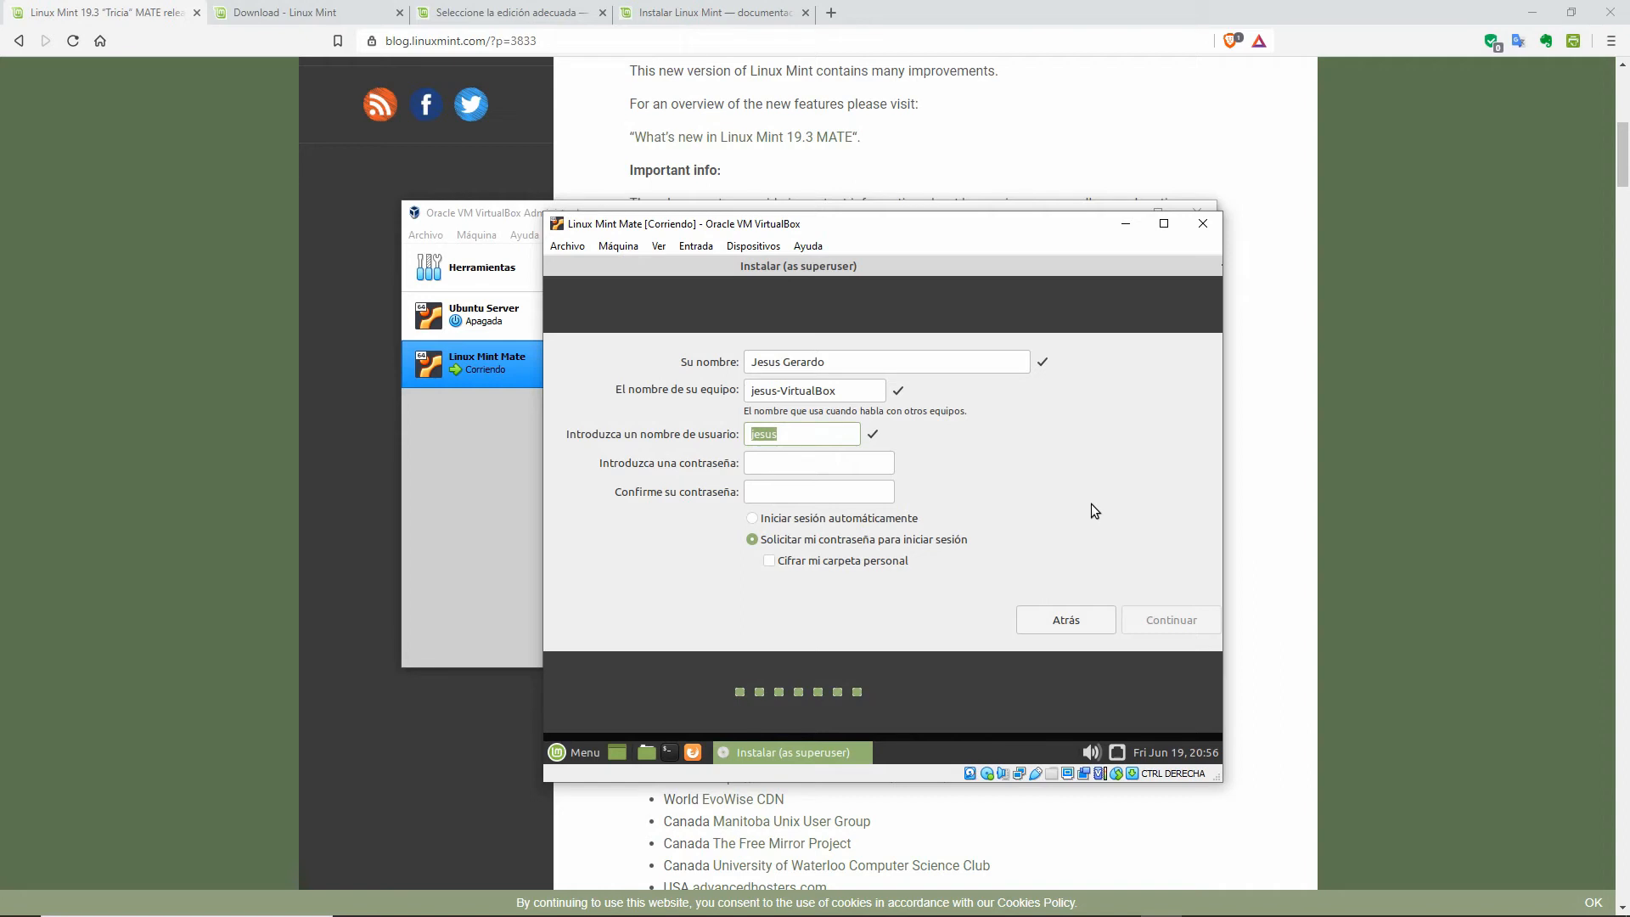
text(usuario)
click(835, 461)
text(12345)
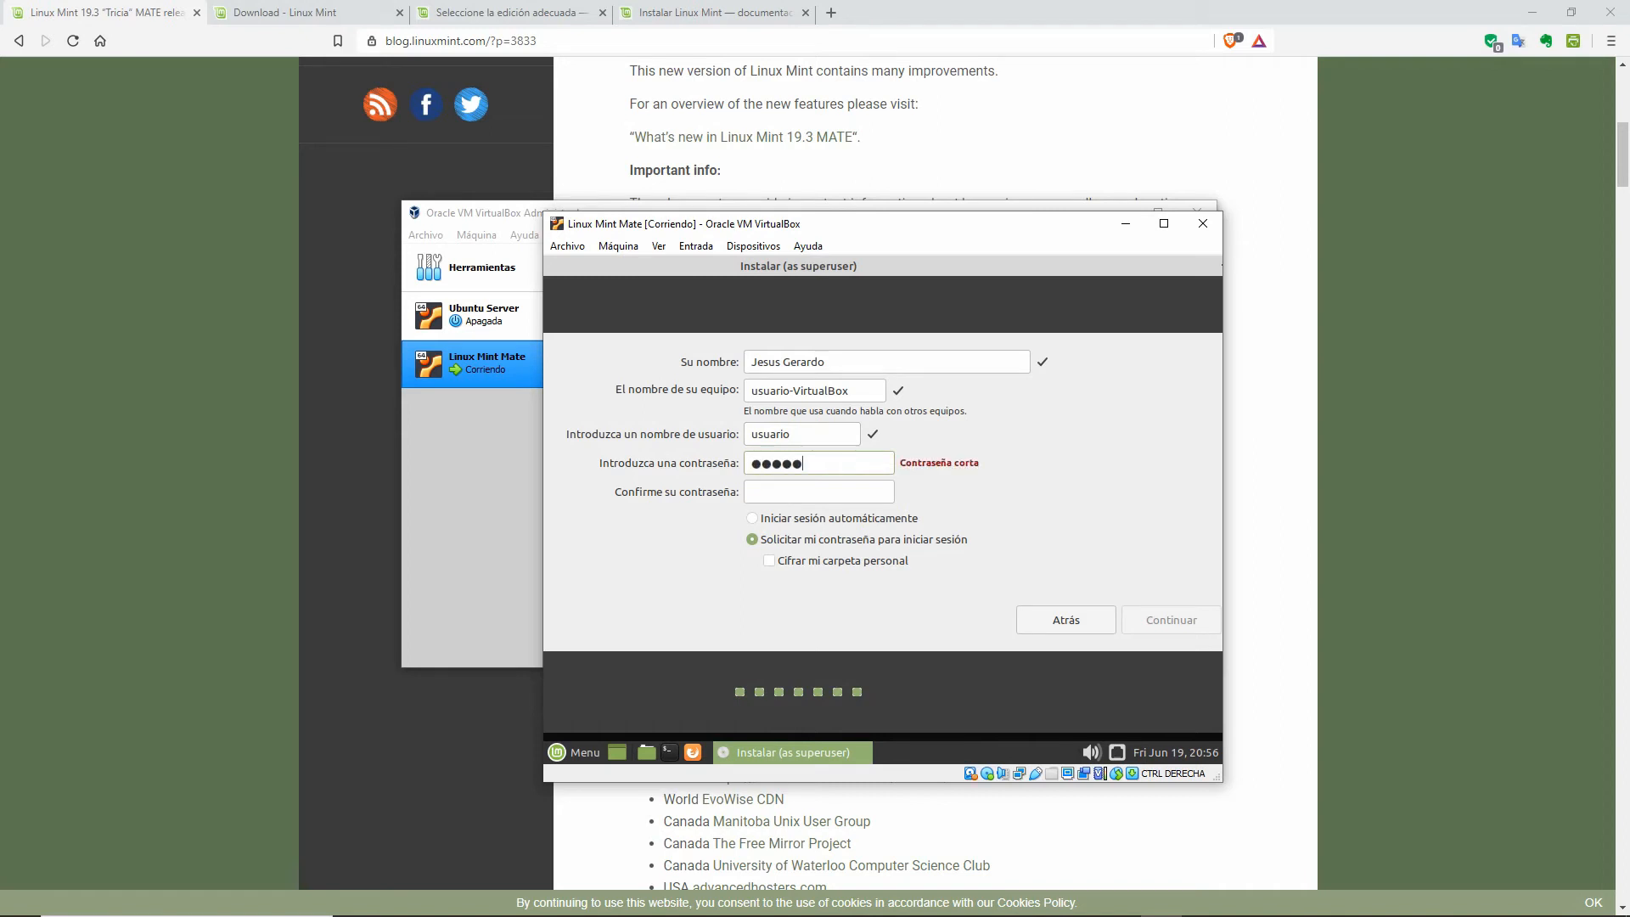
text(12345)
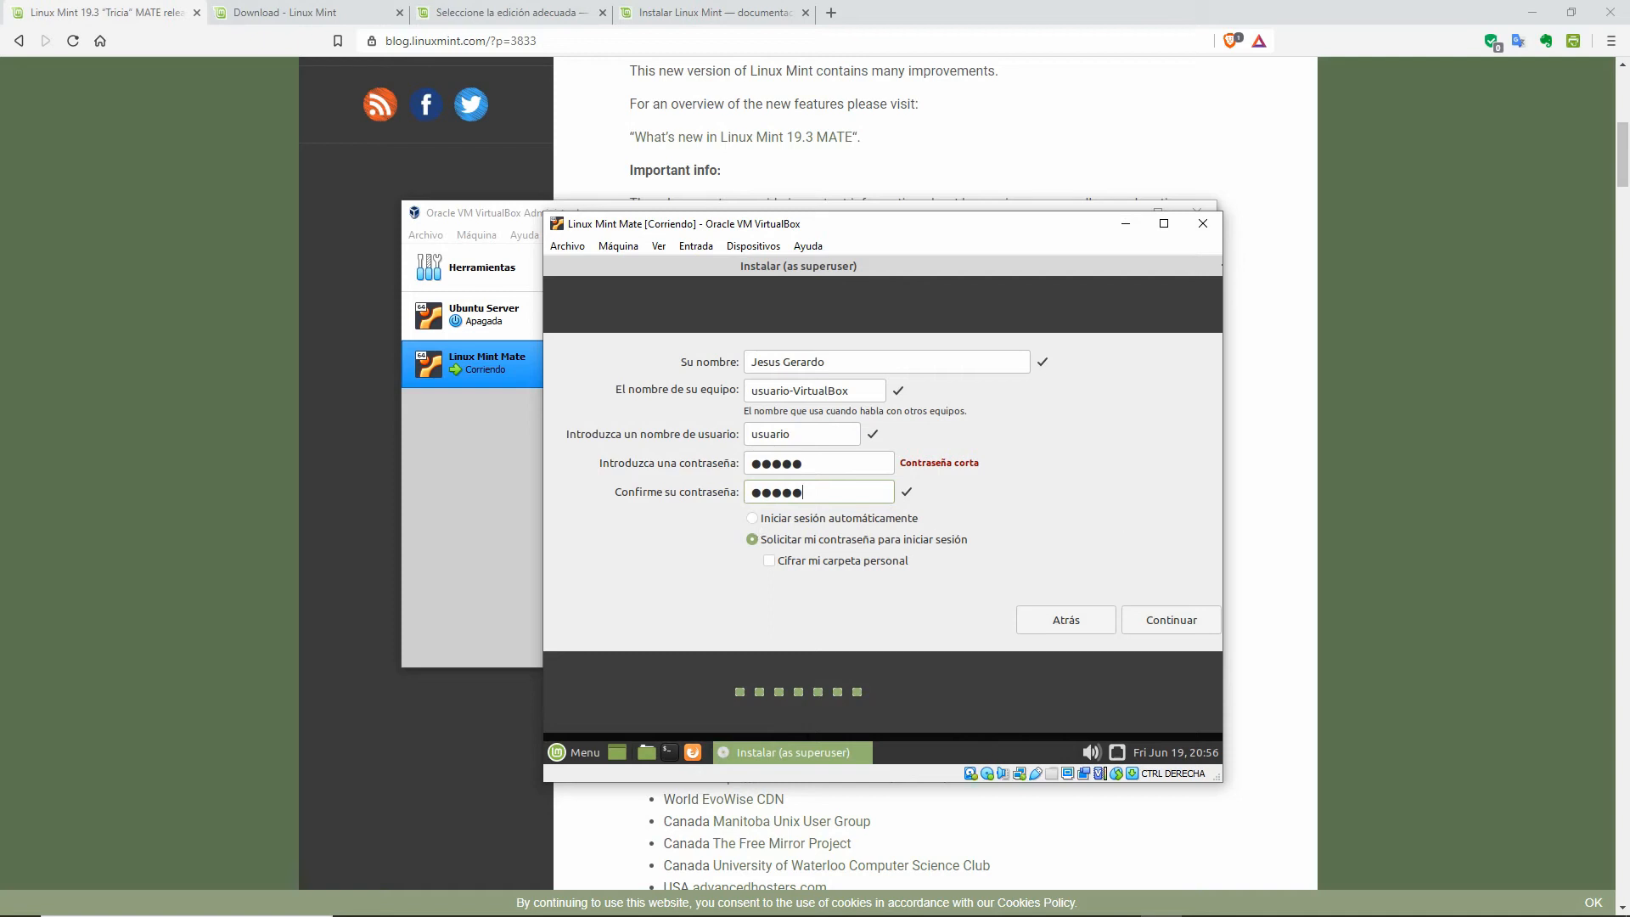
click(752, 518)
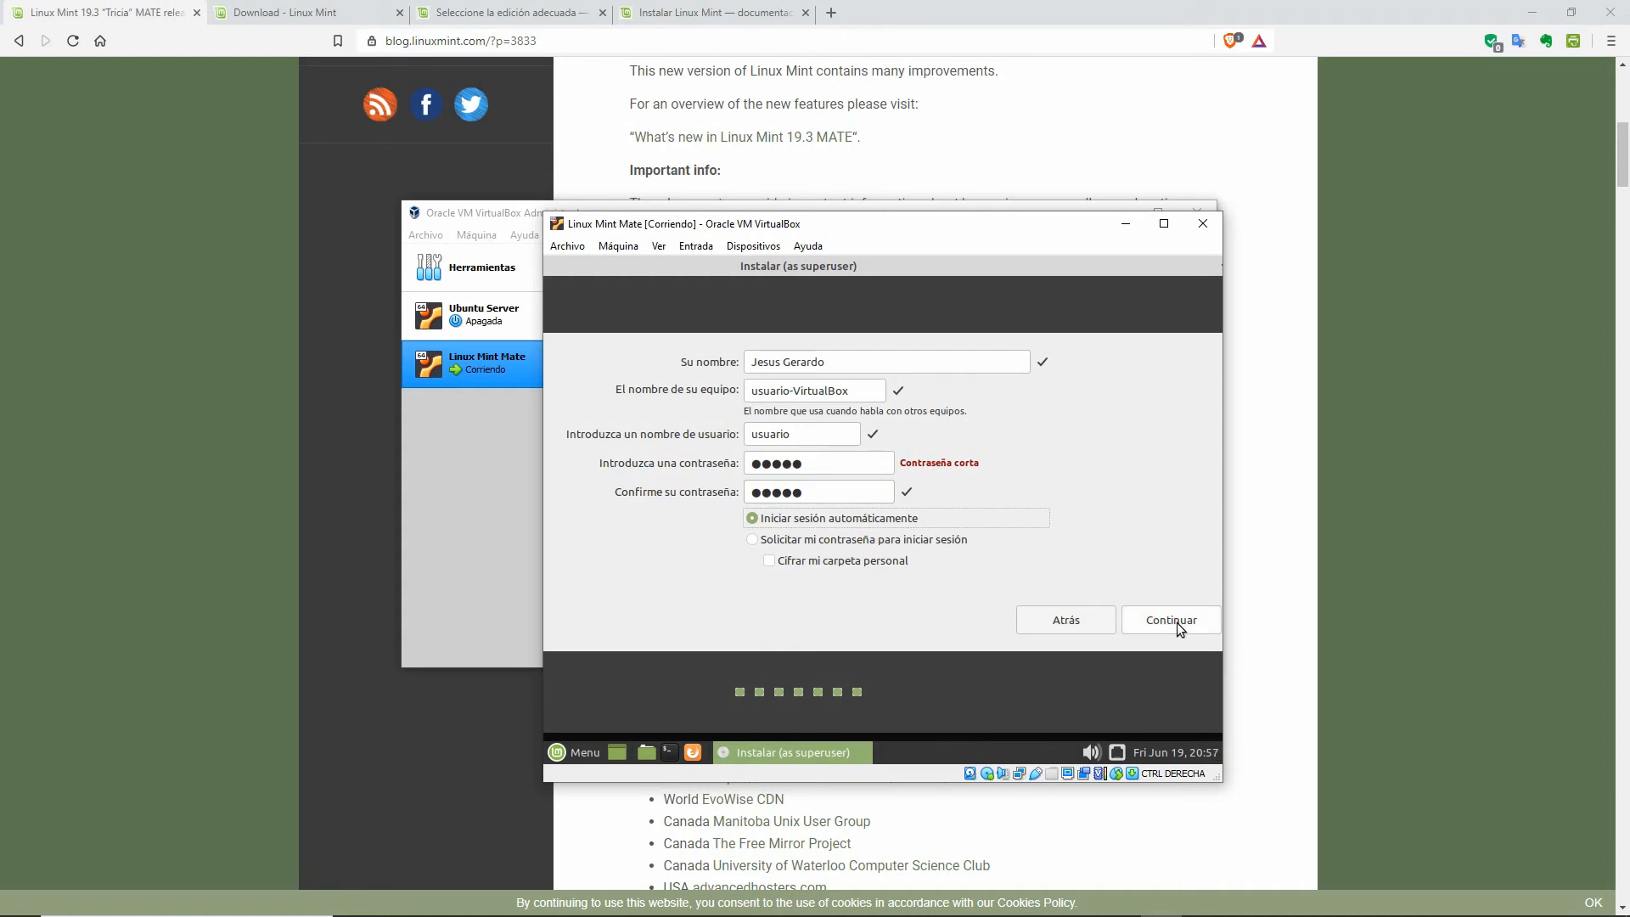
drag(792, 435, 715, 432)
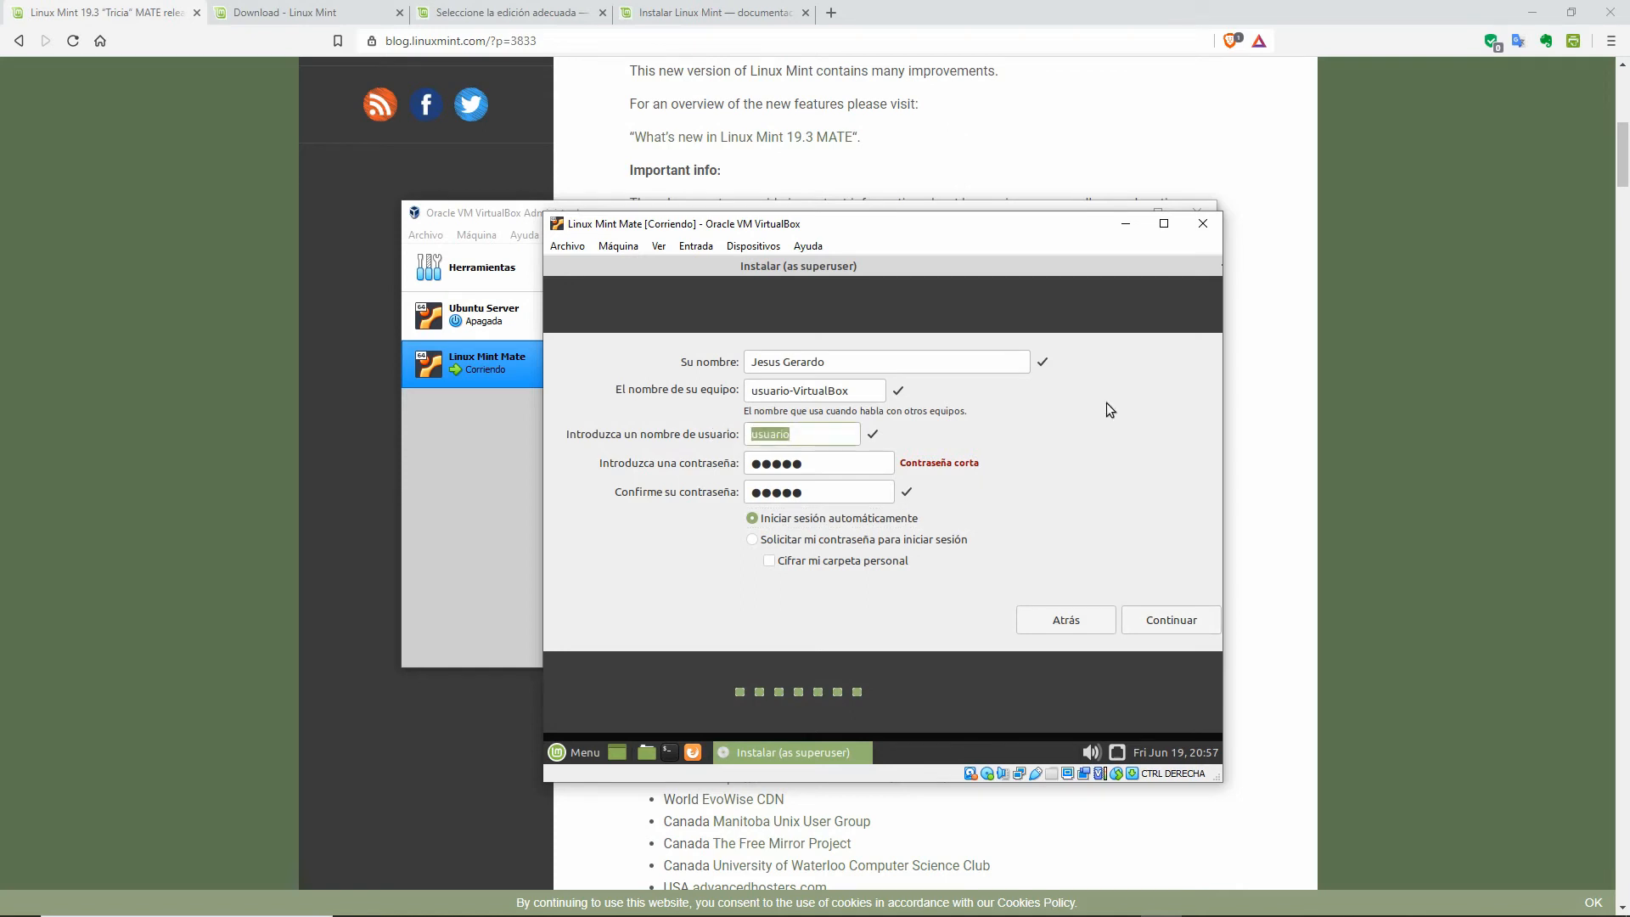
text(personal)
key(BackSpace)
key(BackSpace)
key(BackSpace)
key(BackSpace)
key(BackSpace)
key(BackSpace)
key(BackSpace)
key(BackSpace)
text(jesus)
click(1165, 614)
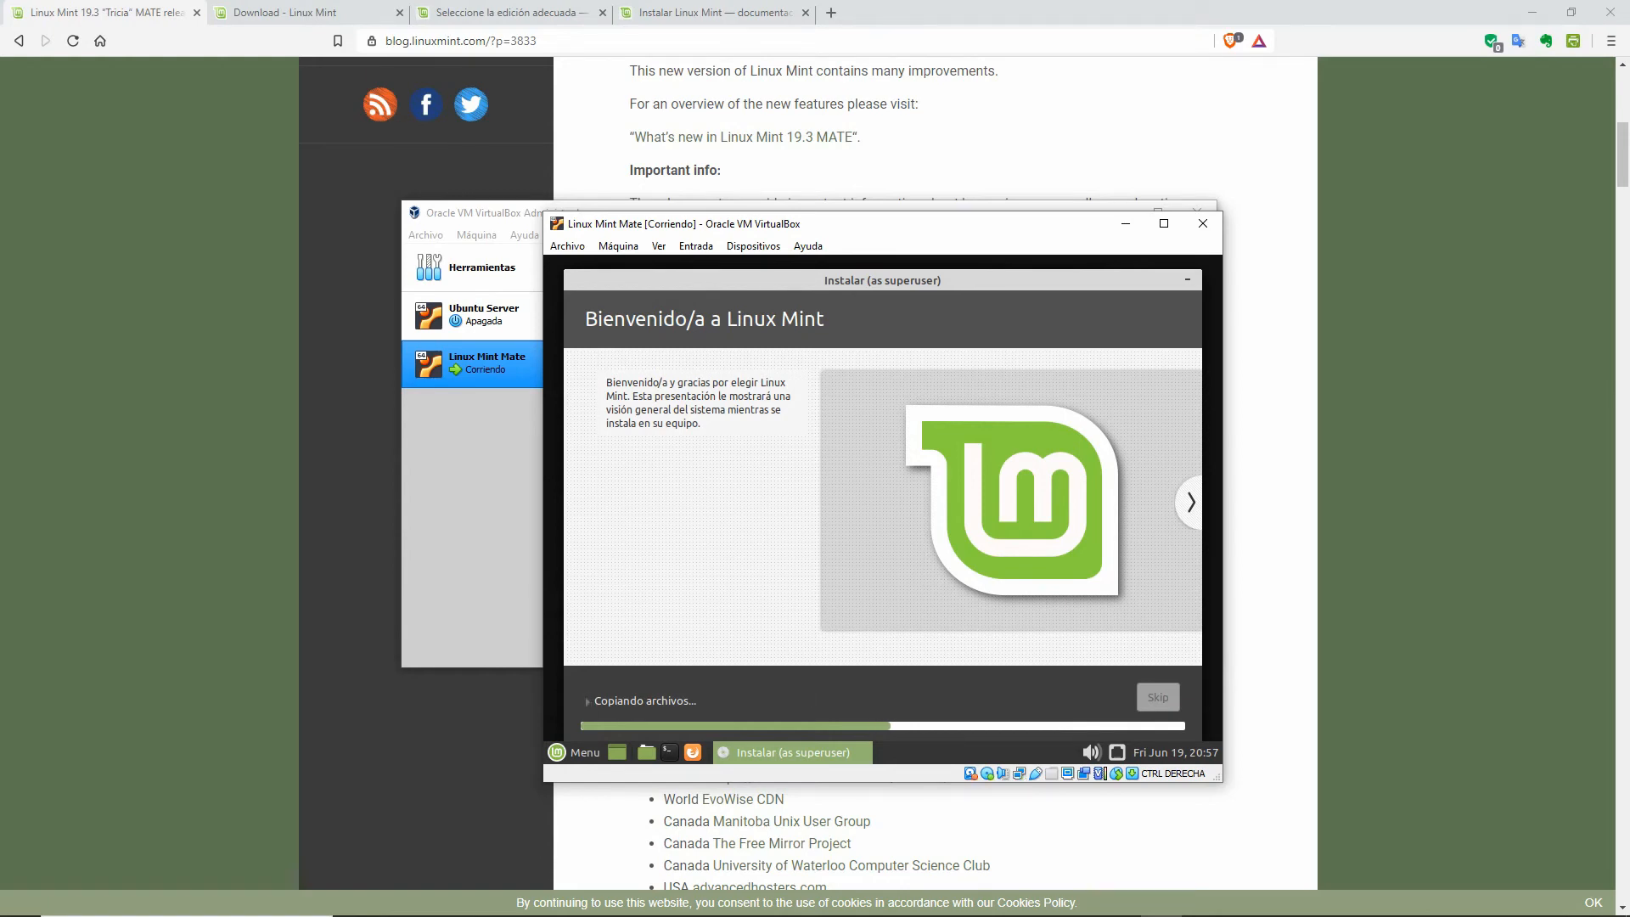
Step: Expand the 'Copiando archivos...' log, collapse it again, and let installation continue
click(589, 702)
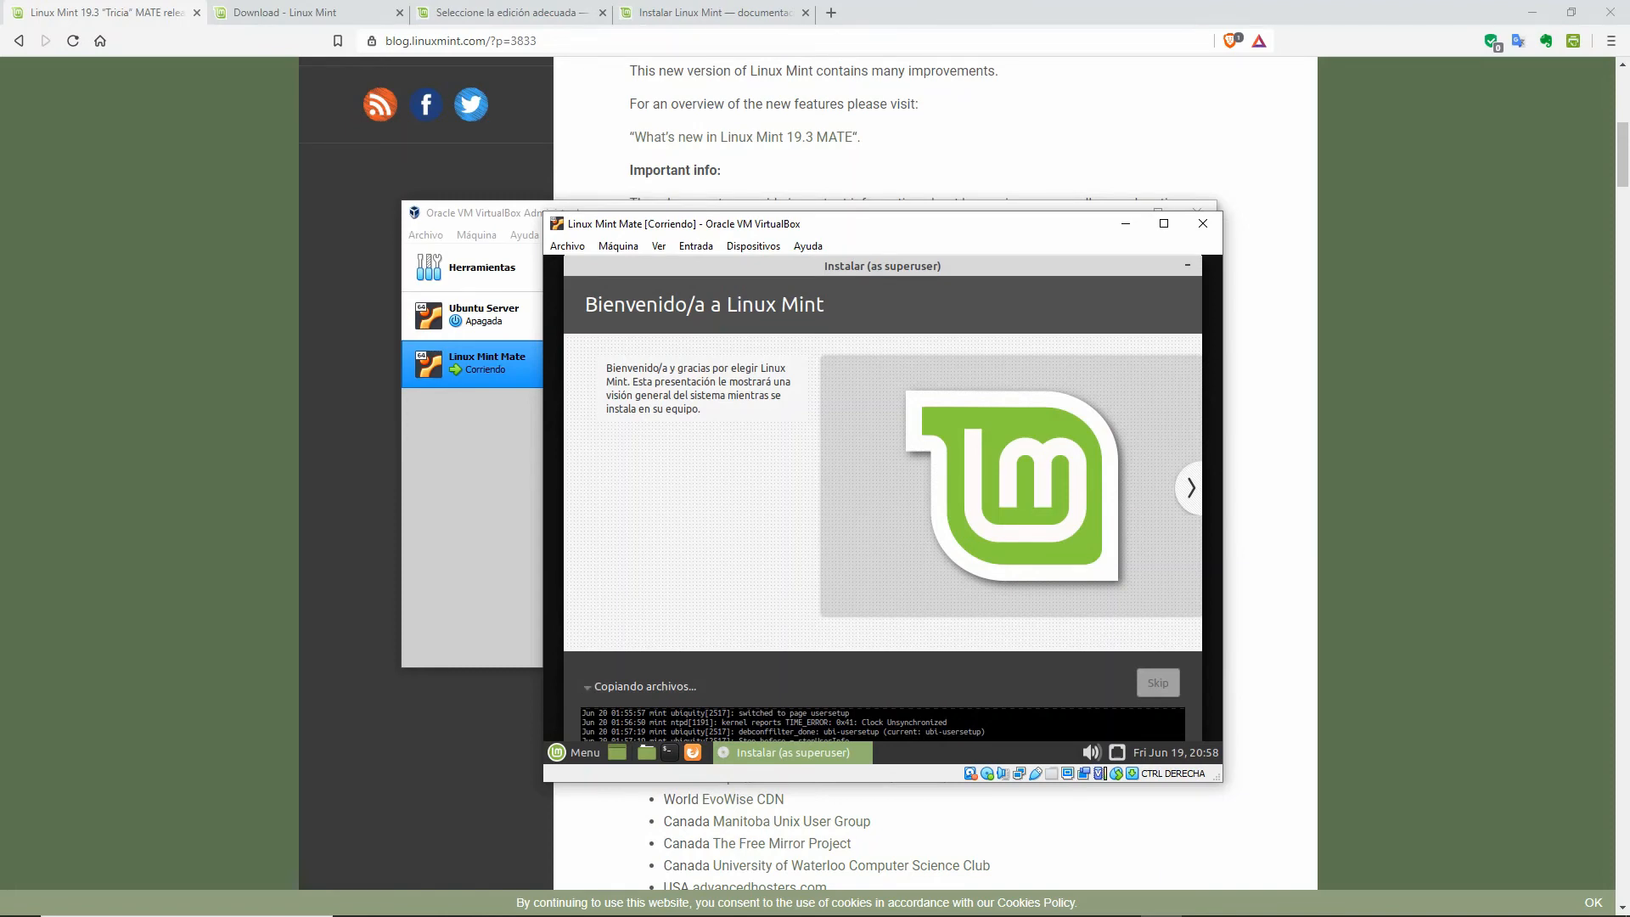
click(588, 686)
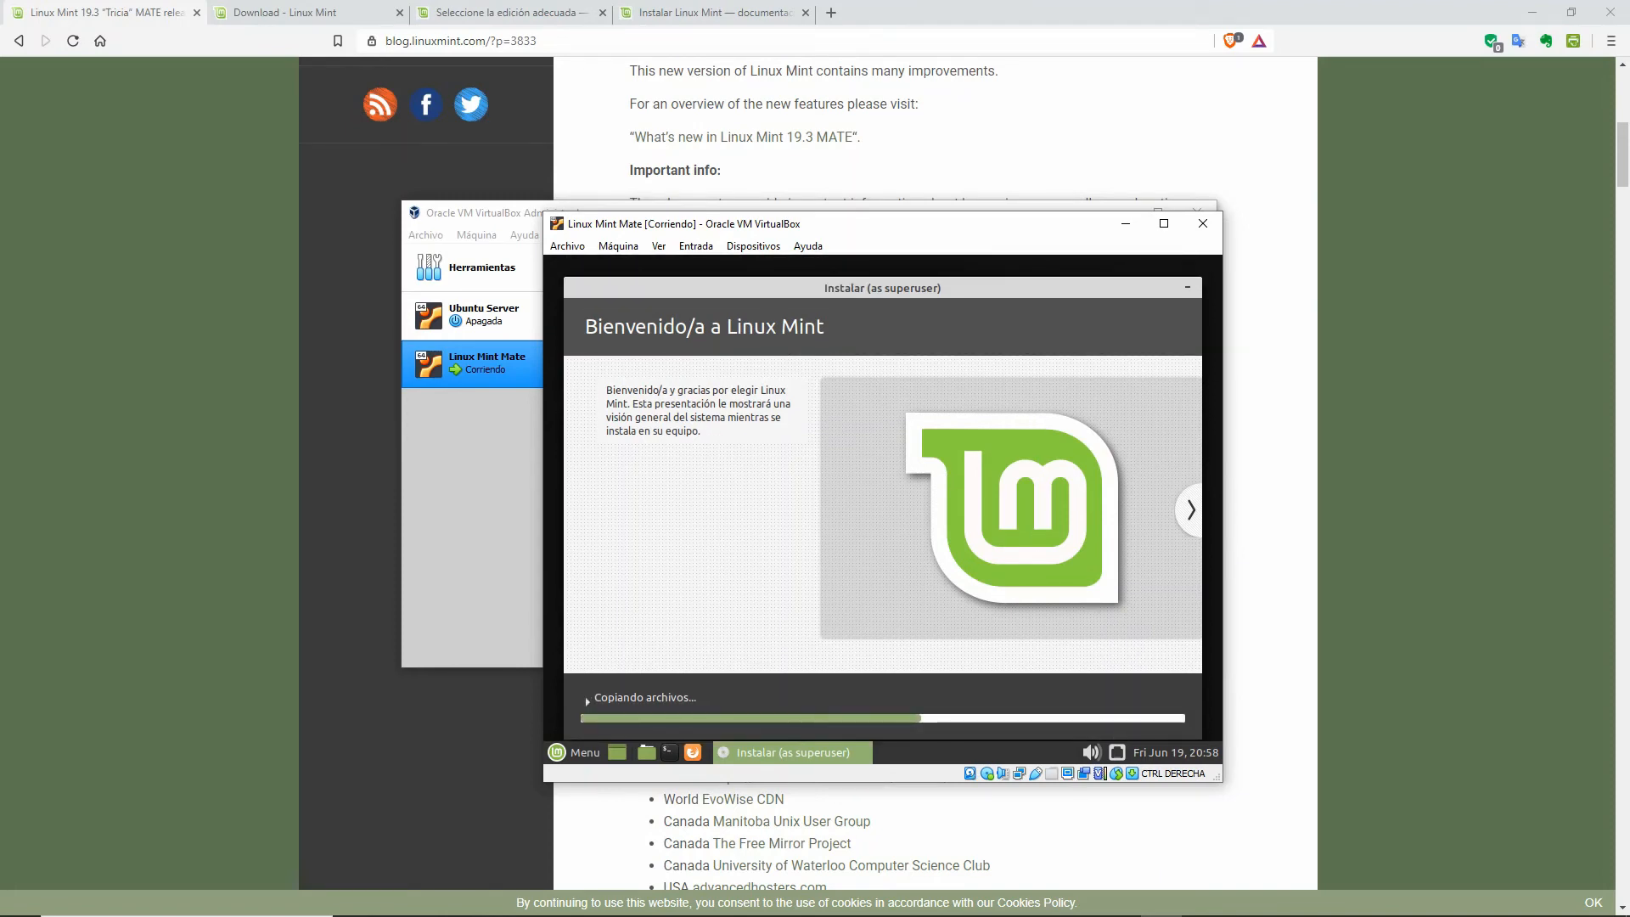
mouse_move(1176, 911)
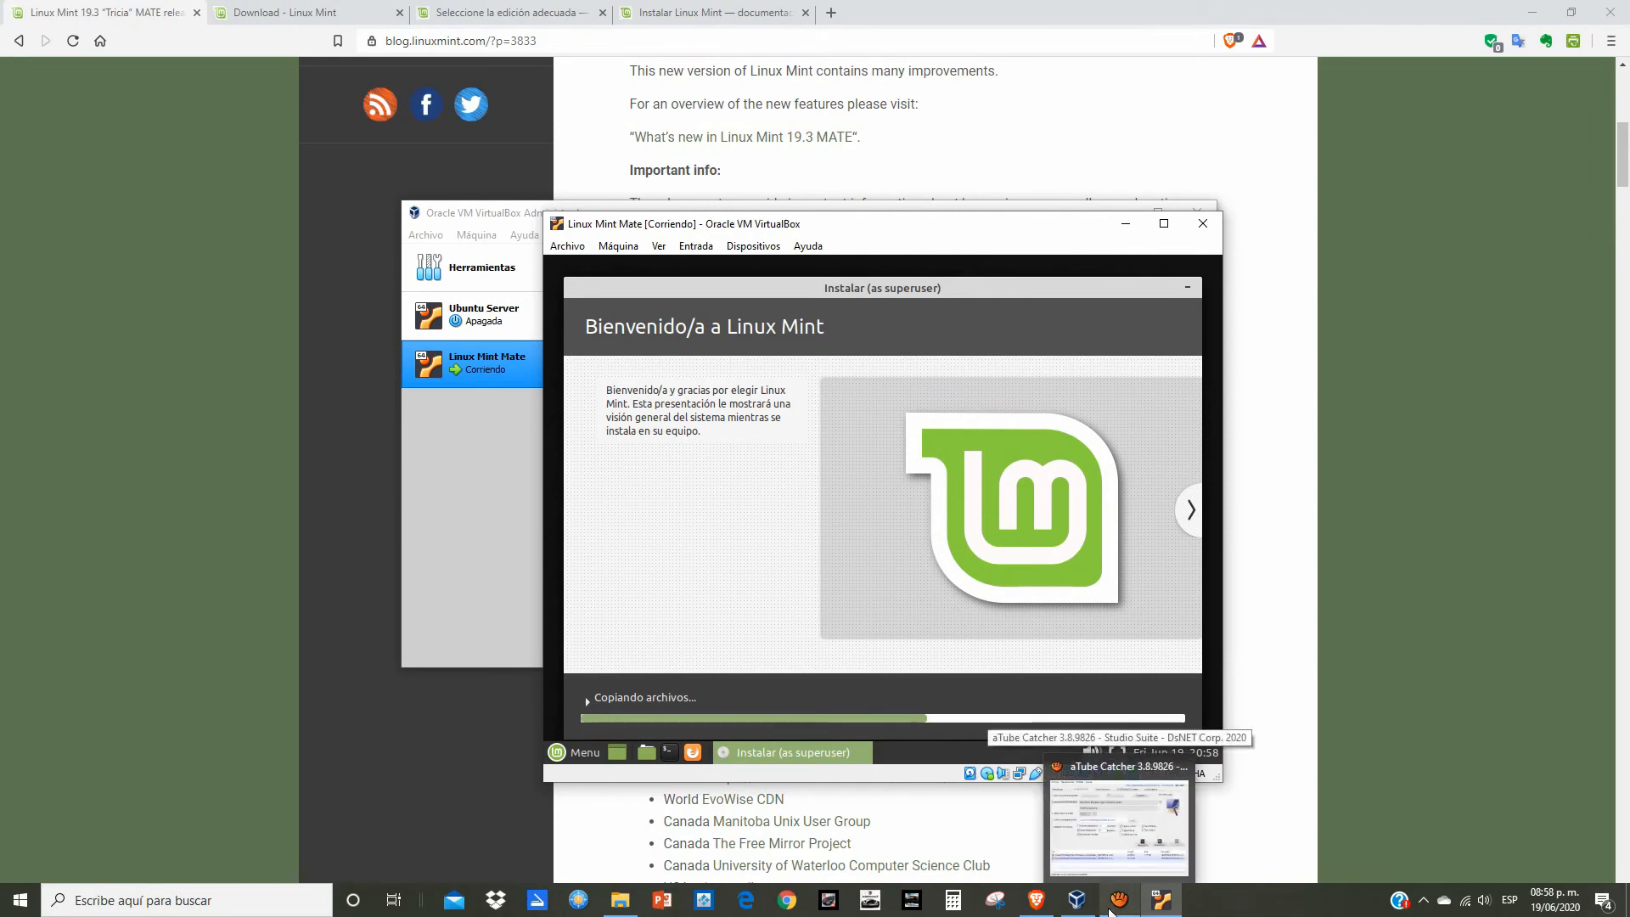
click(1113, 912)
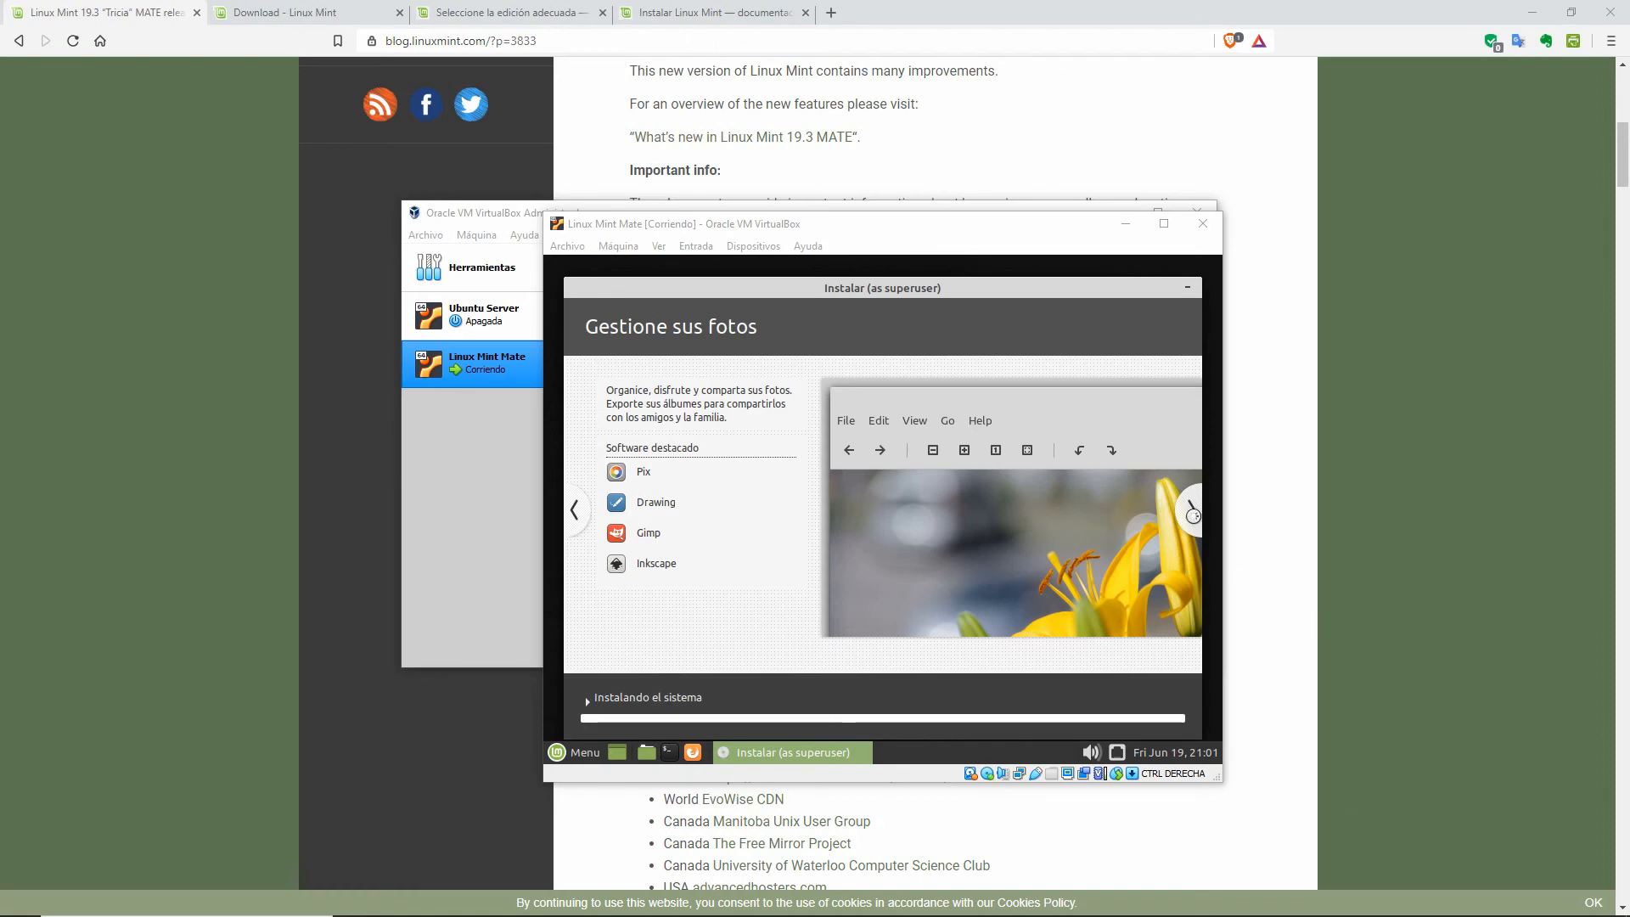
Step: Advance the installer slideshow past 'Instale software' to 'Ejecute programas de Windows'
click(1193, 514)
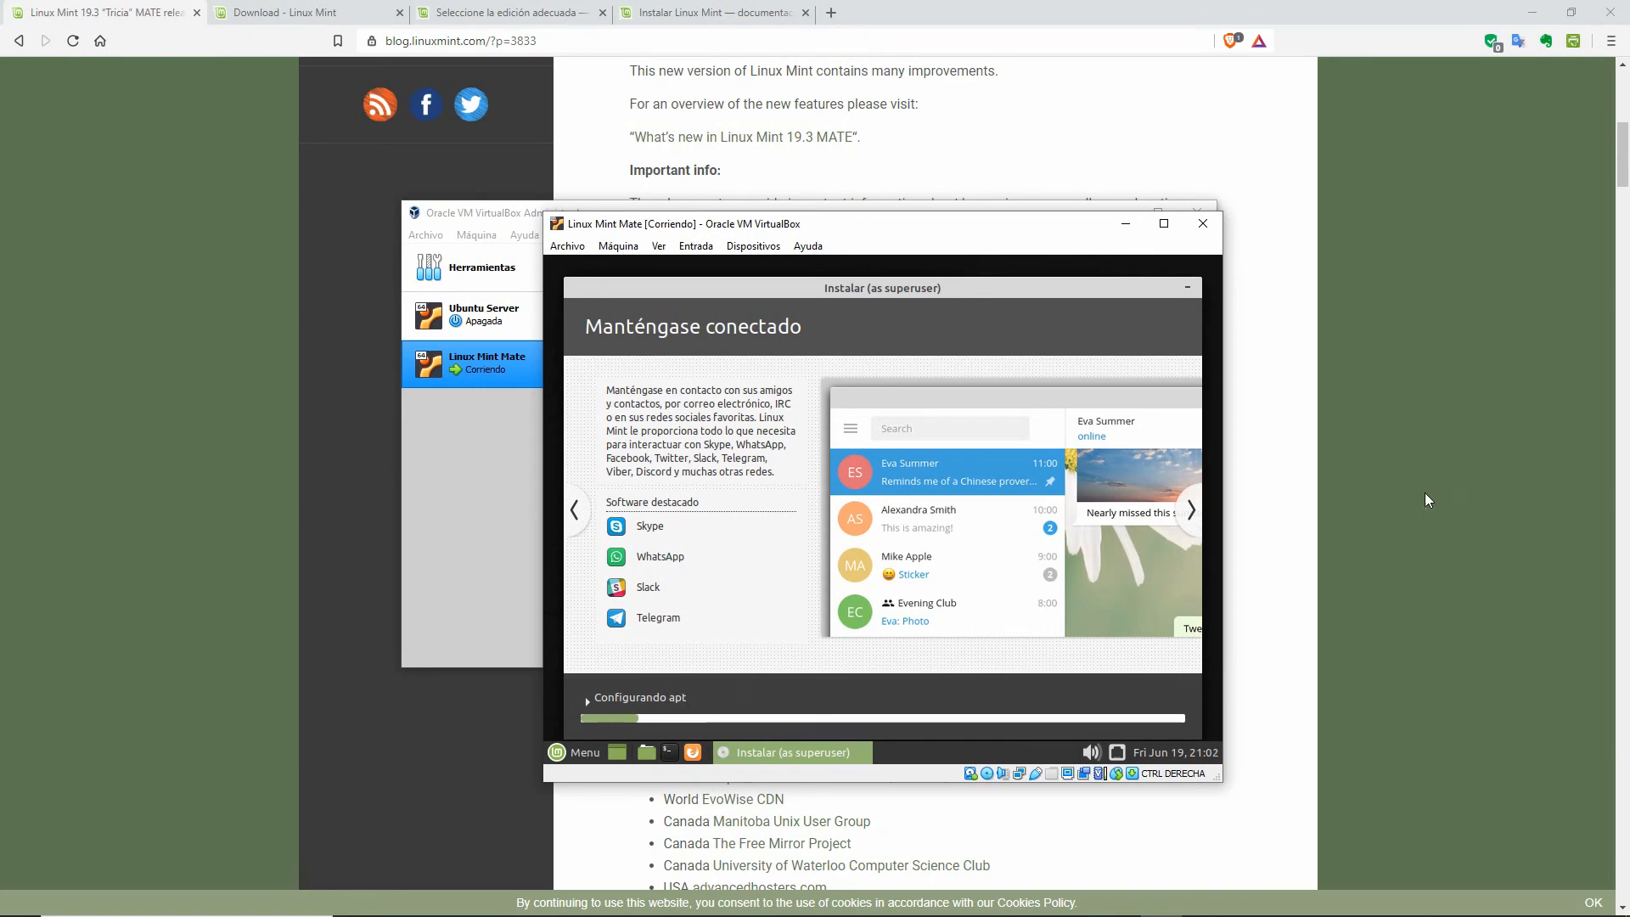
click(1191, 510)
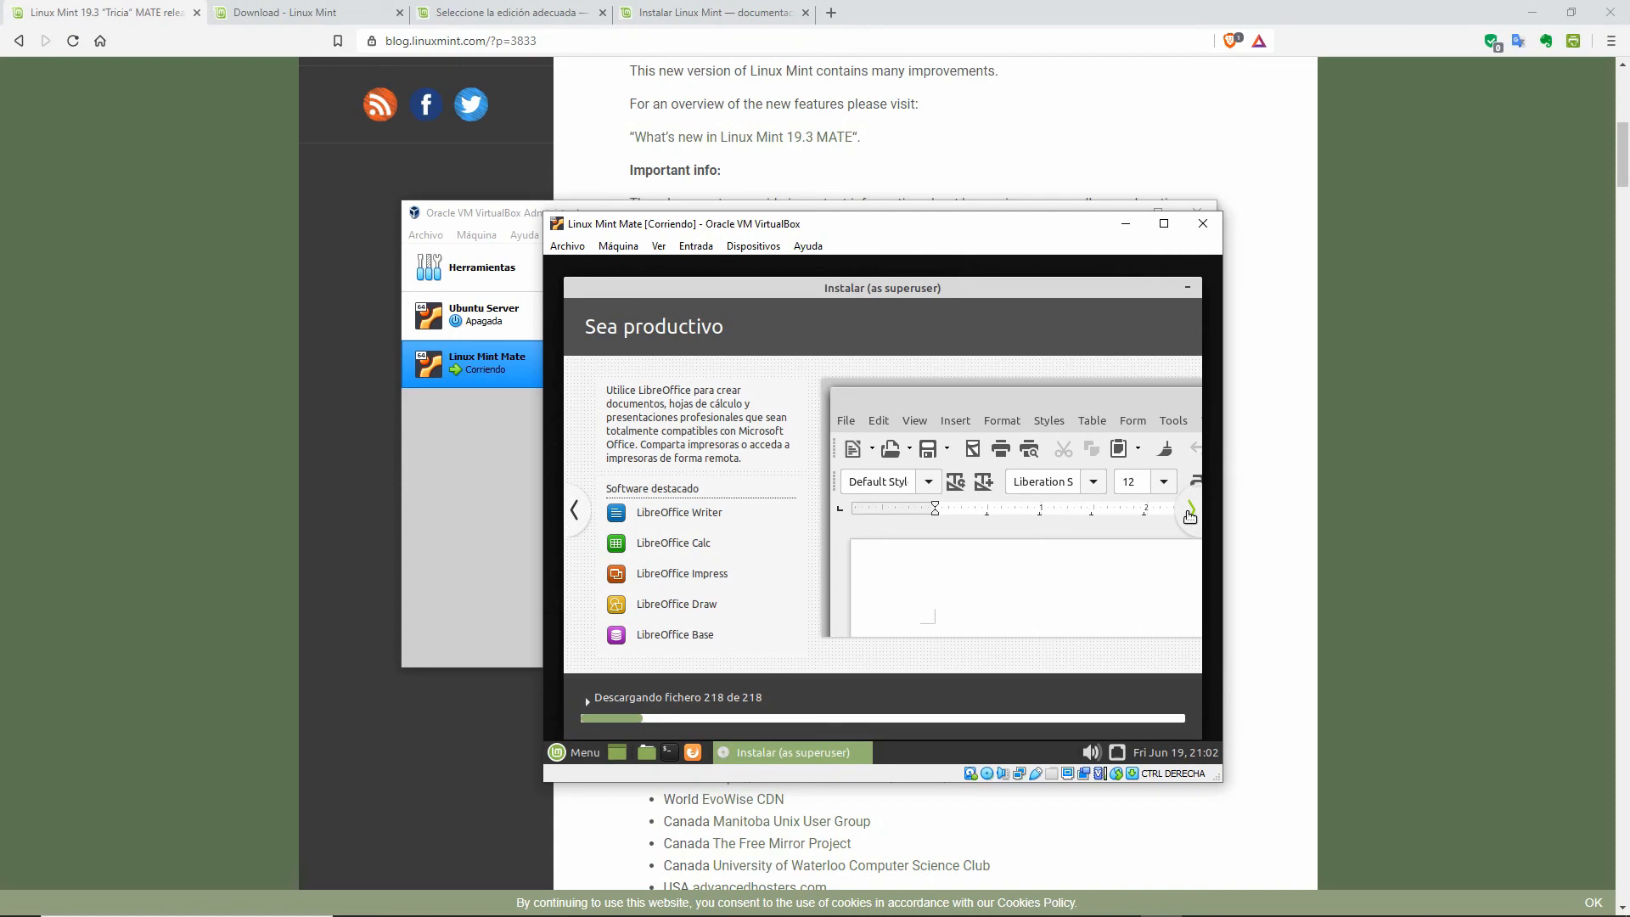
click(1189, 516)
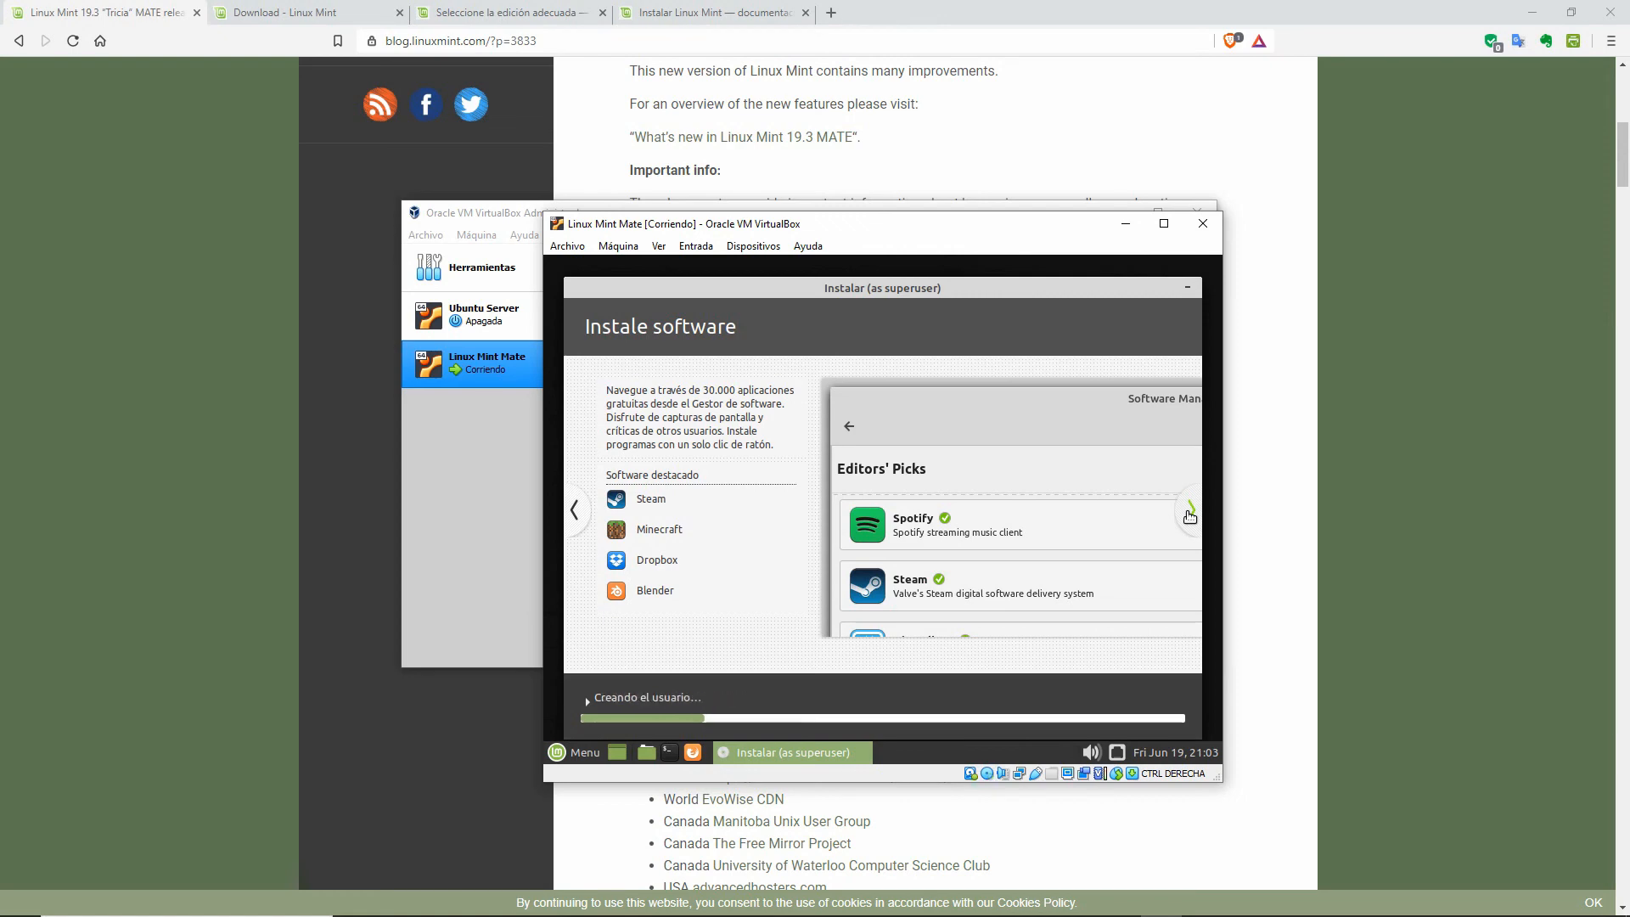
click(1190, 513)
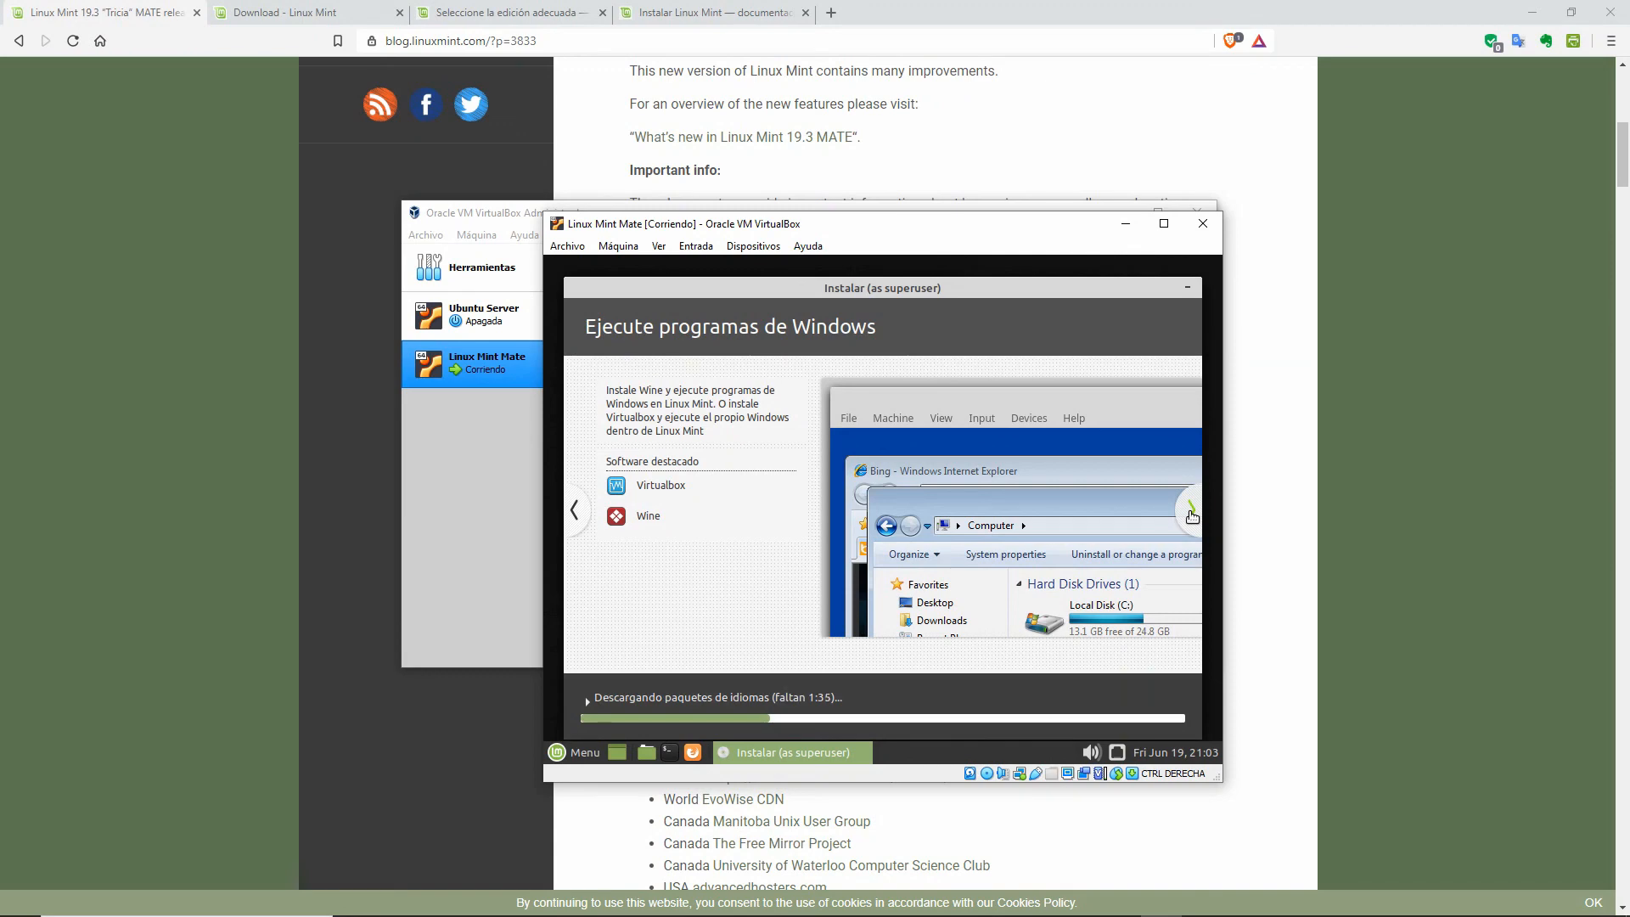
Step: Advance the slideshow through 'Personalice su escritorio' to 'Mantenga su sistema actualizado'
click(1193, 514)
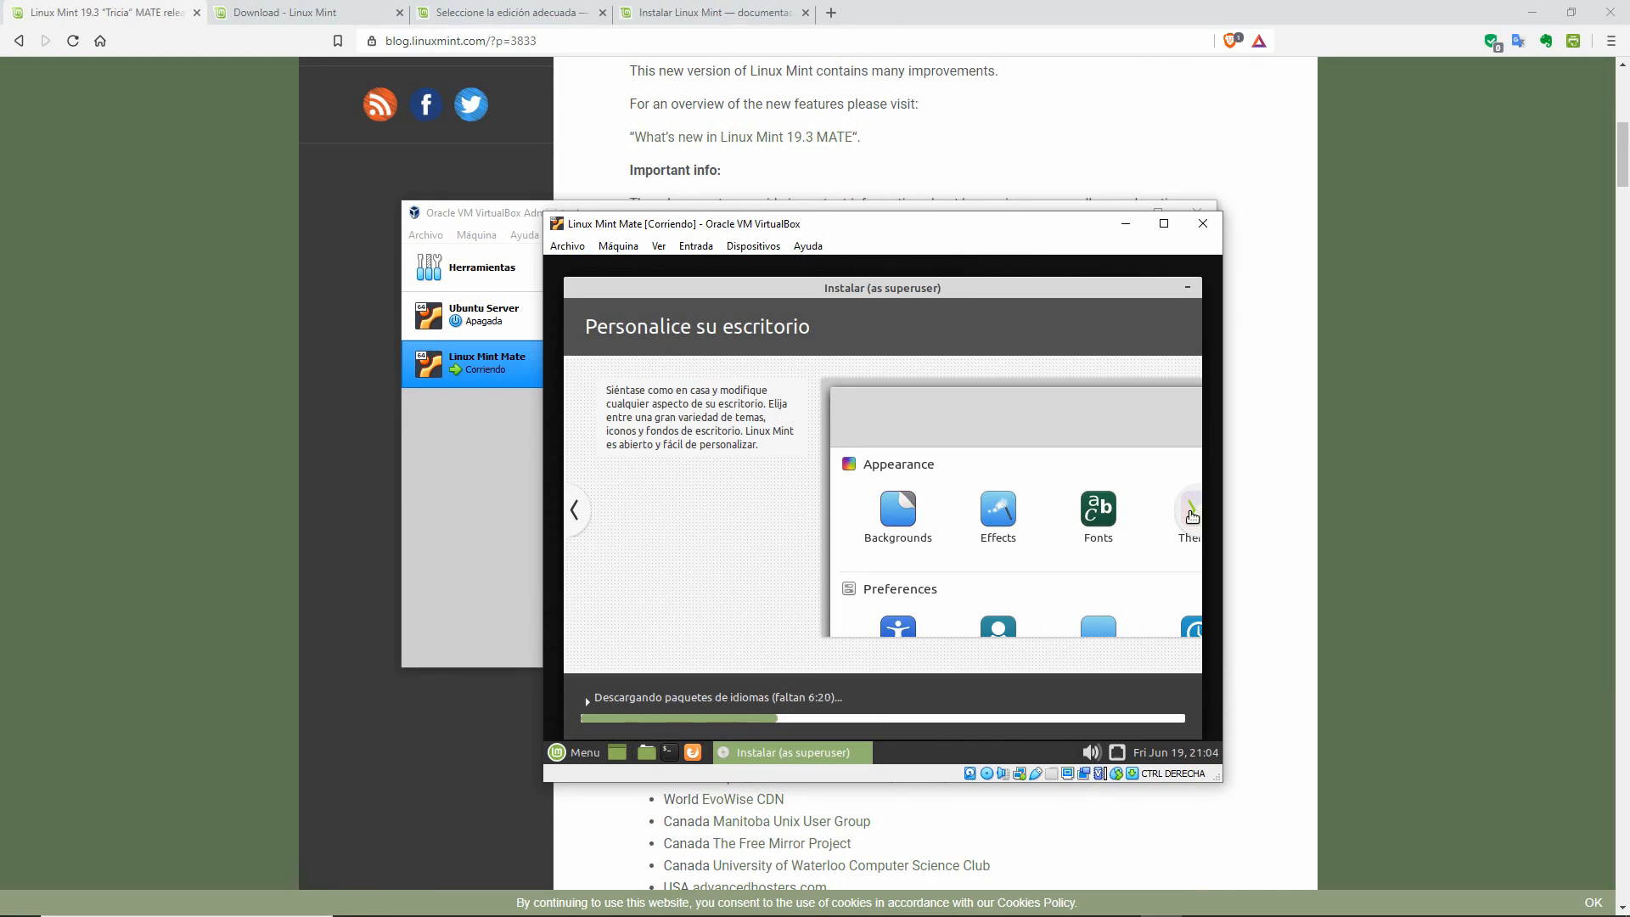
click(1192, 513)
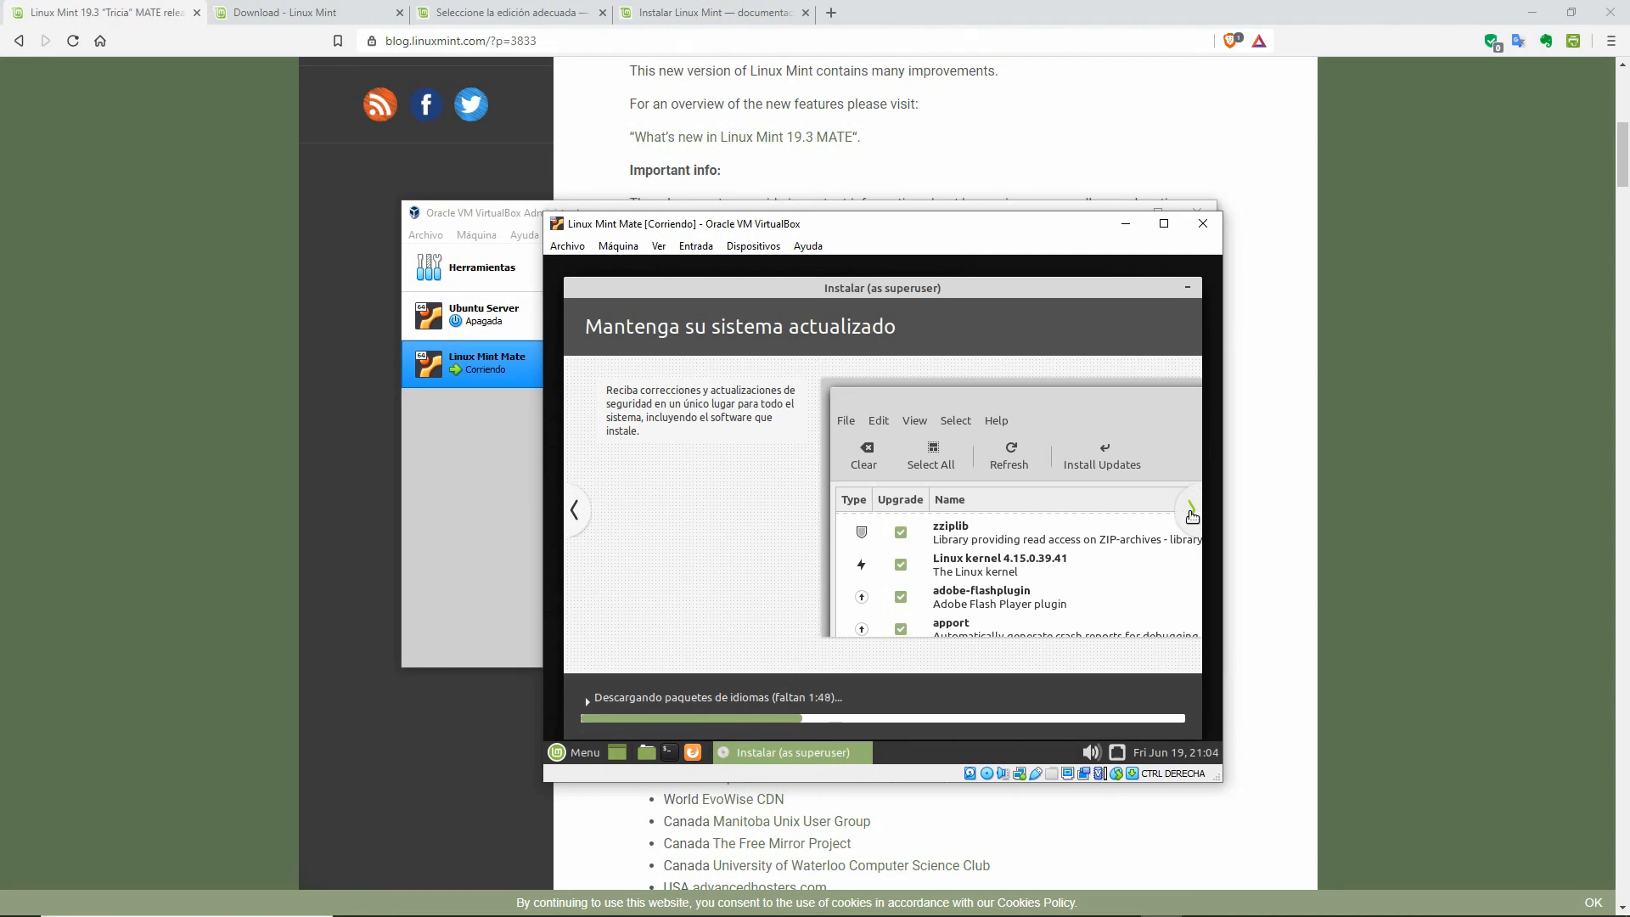
Step: Advance the slideshow to the 'Encuentre ayuda' slide
click(1192, 514)
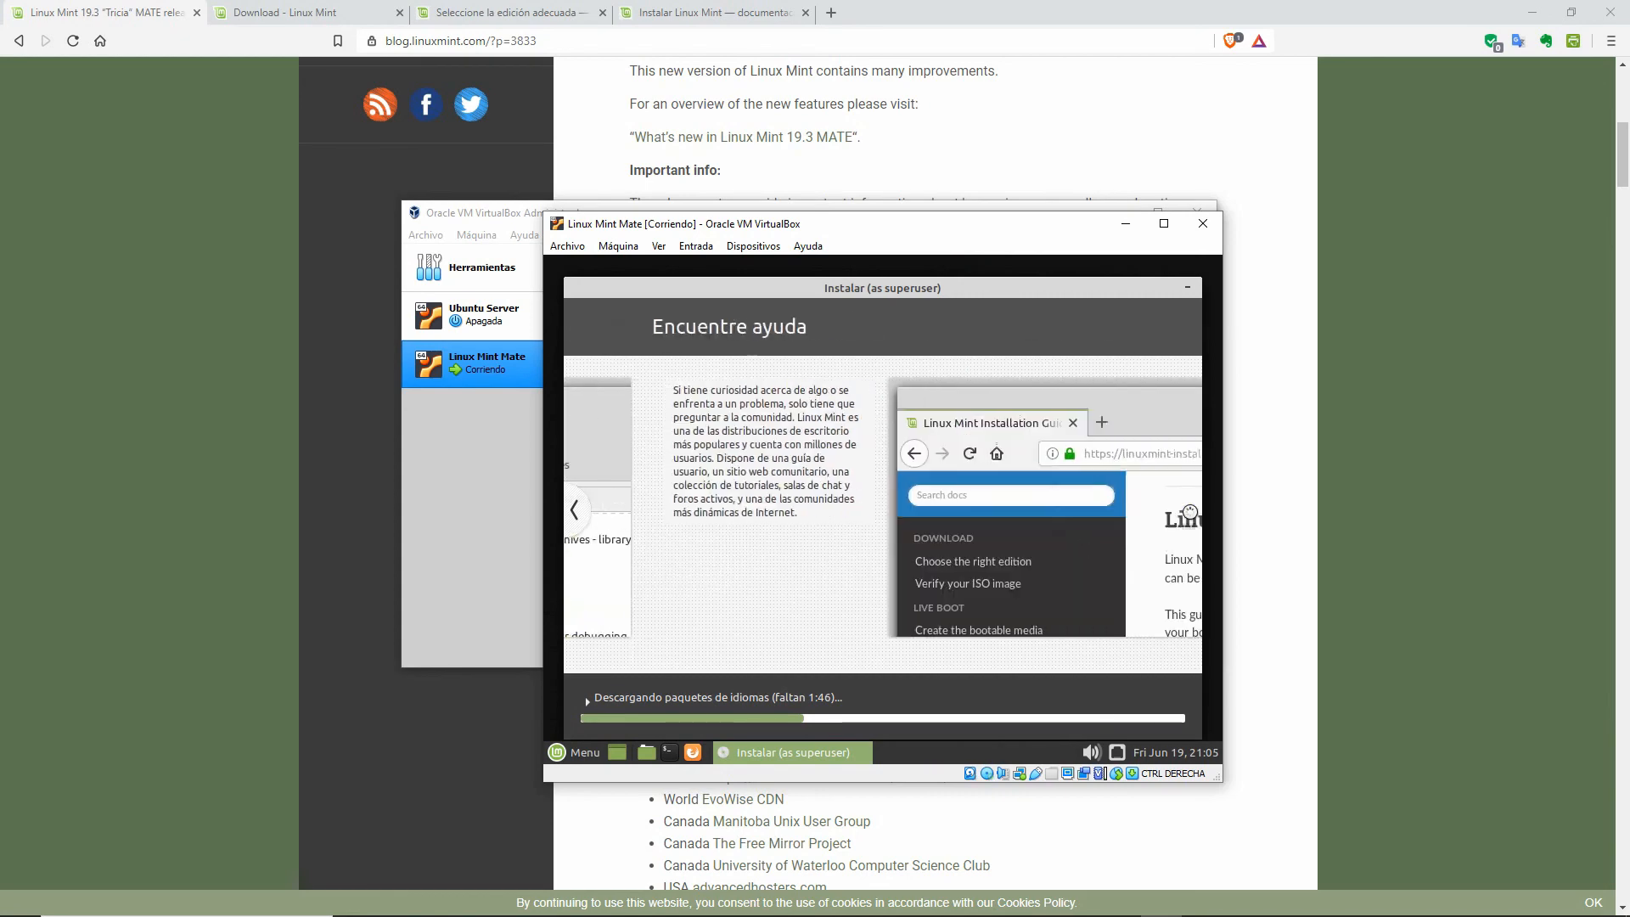